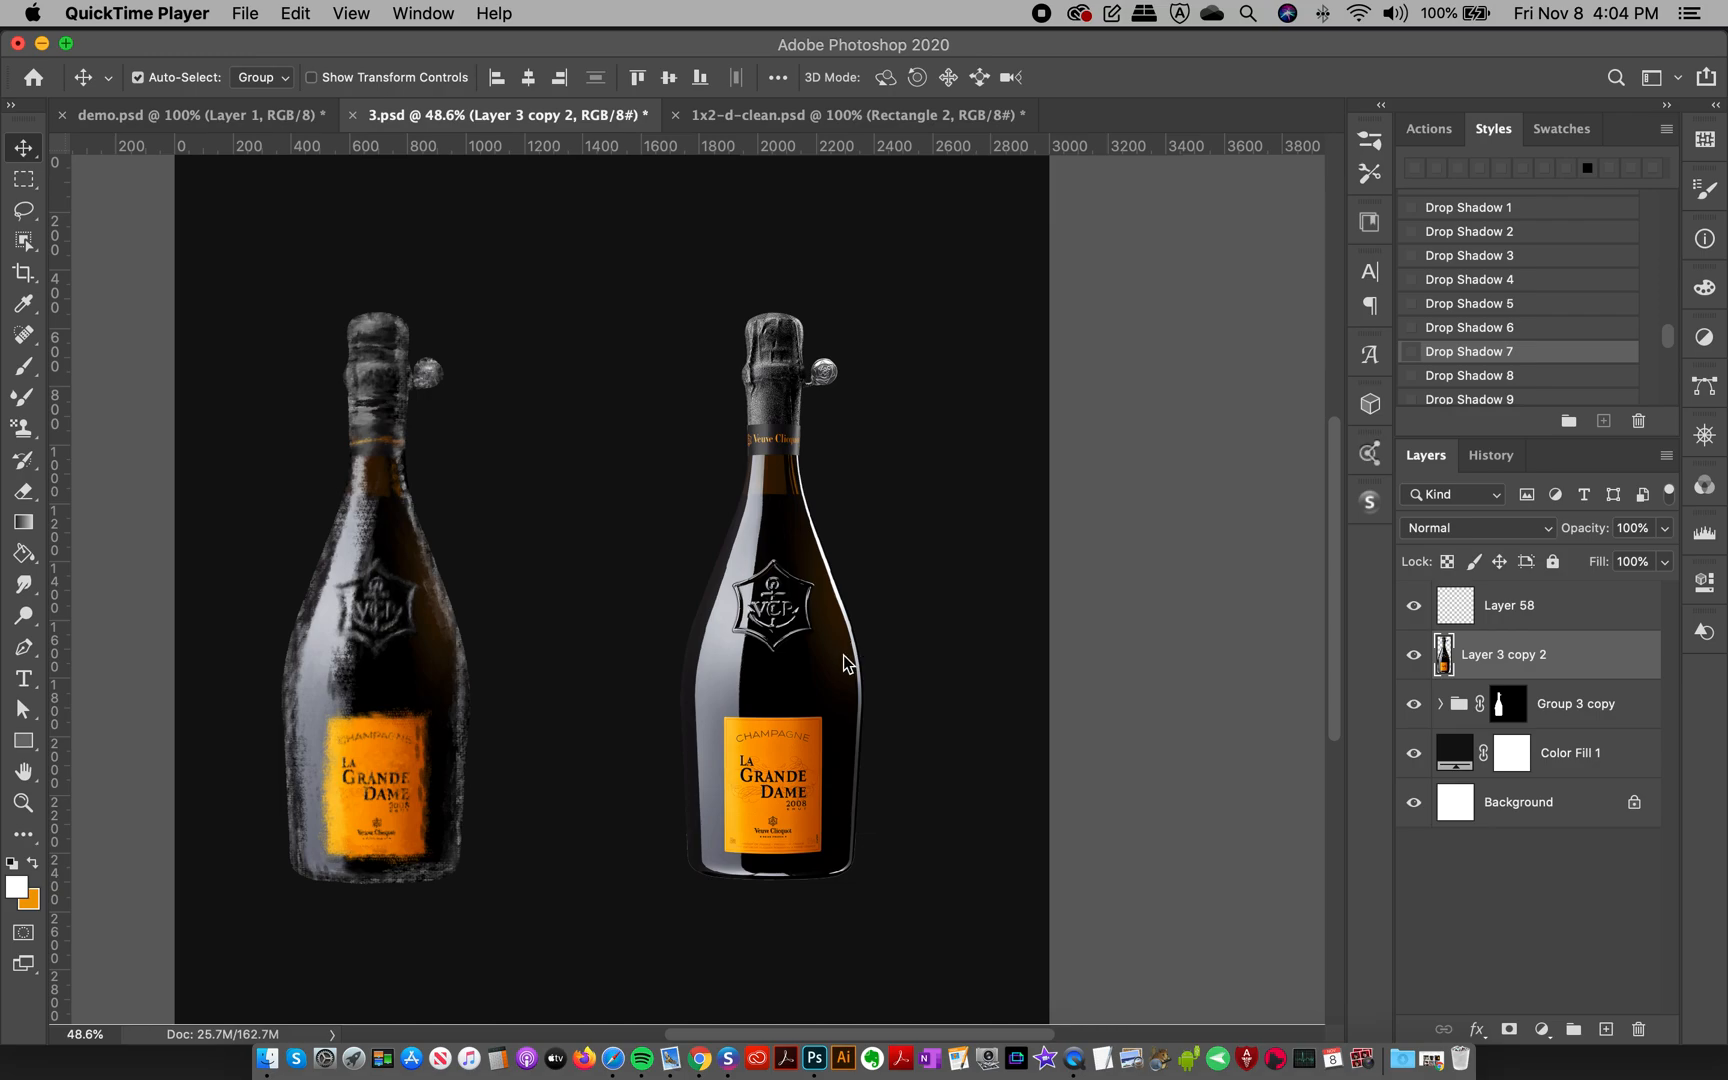
# - Reposition the photographic bottle and the painted bottle slightly on the dark canvas of 3.psd
pyautogui.moveTo(745, 665)
pyautogui.mouseDown()
pyautogui.moveTo(760, 650)
pyautogui.moveTo(735, 640)
pyautogui.moveTo(775, 650)
pyautogui.mouseUp()
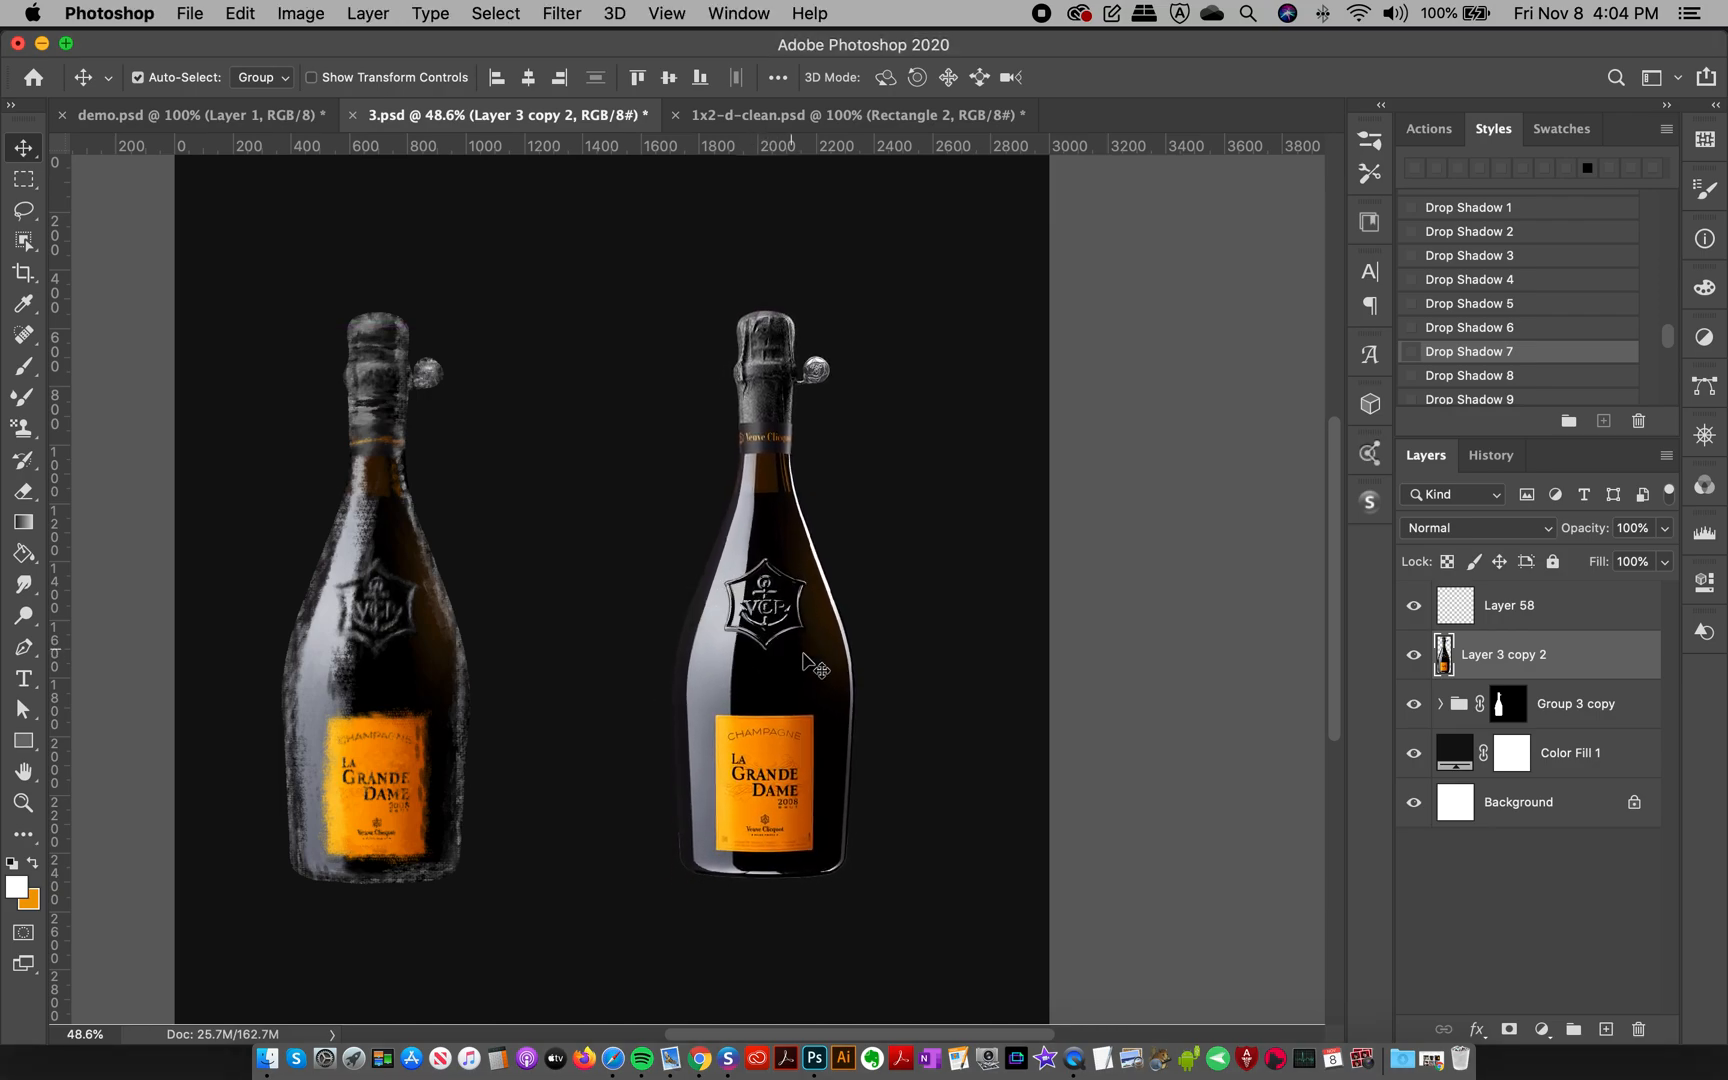
pyautogui.moveTo(785, 665)
pyautogui.mouseDown()
pyautogui.moveTo(831, 697)
pyautogui.moveTo(778, 687)
pyautogui.moveTo(762, 664)
pyautogui.mouseUp()
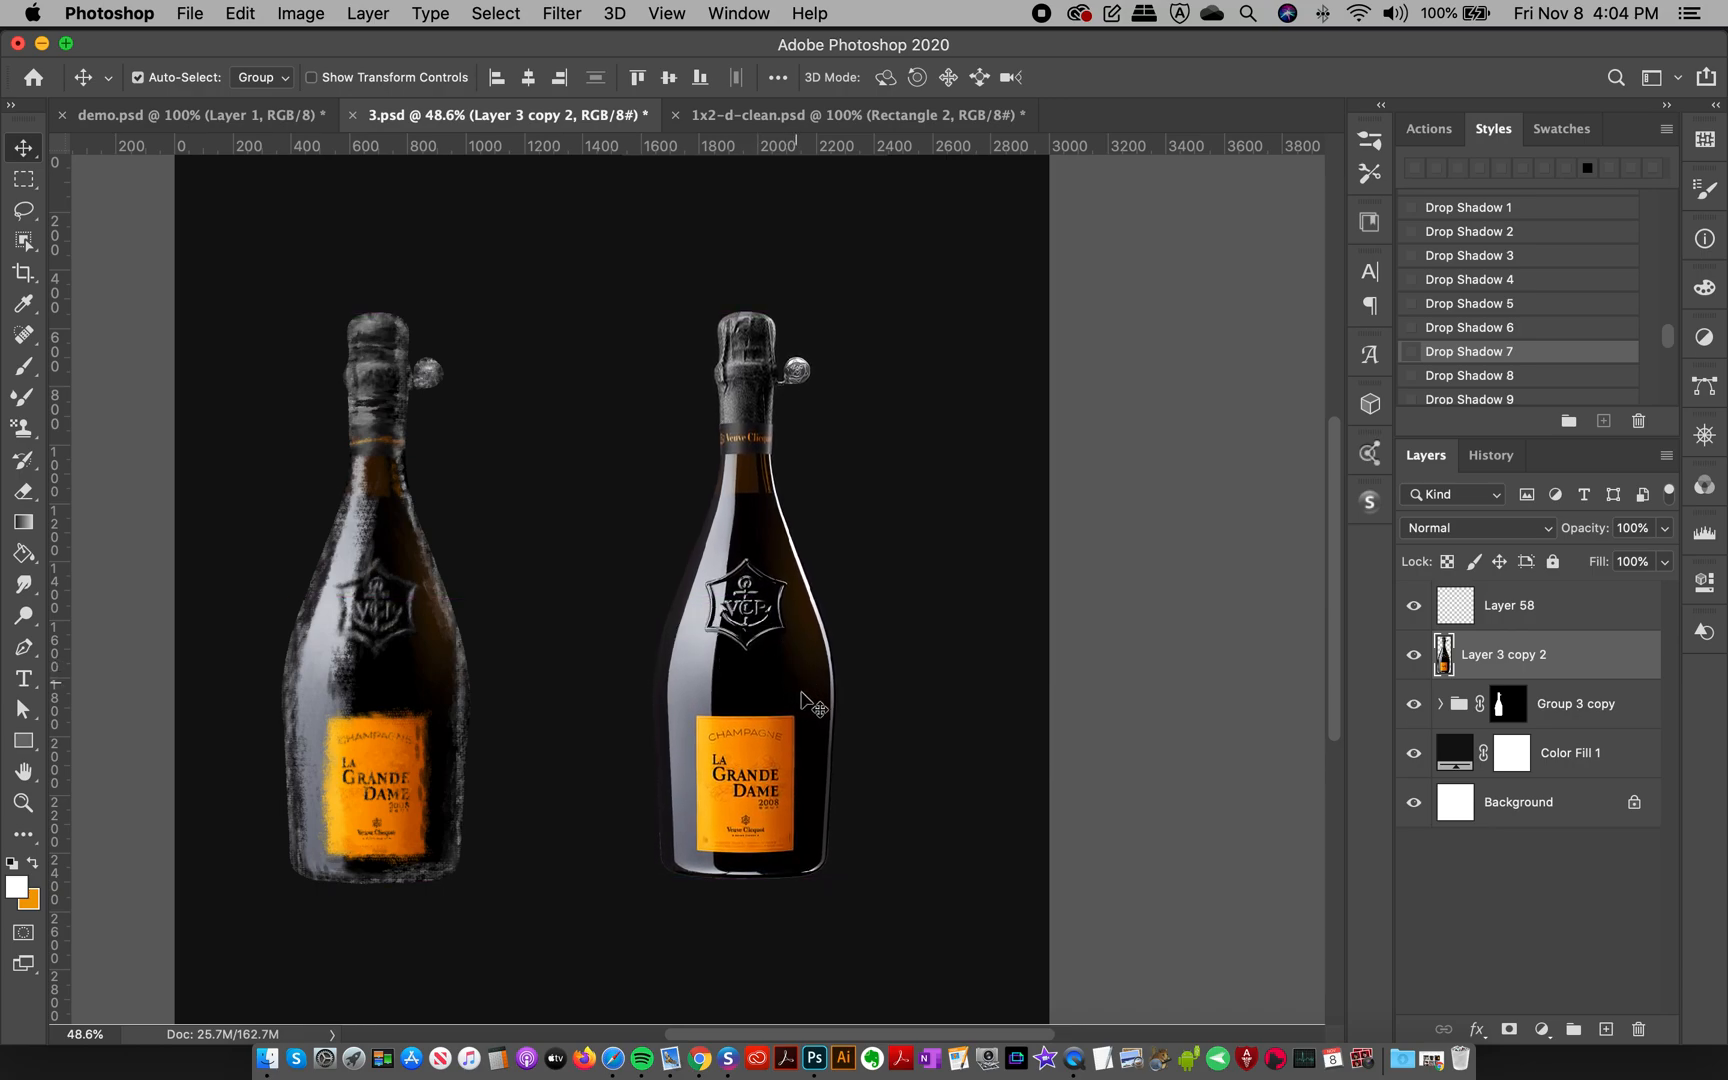
pyautogui.moveTo(379, 683)
pyautogui.mouseDown()
pyautogui.moveTo(428, 690)
pyautogui.moveTo(392, 671)
pyautogui.mouseUp()
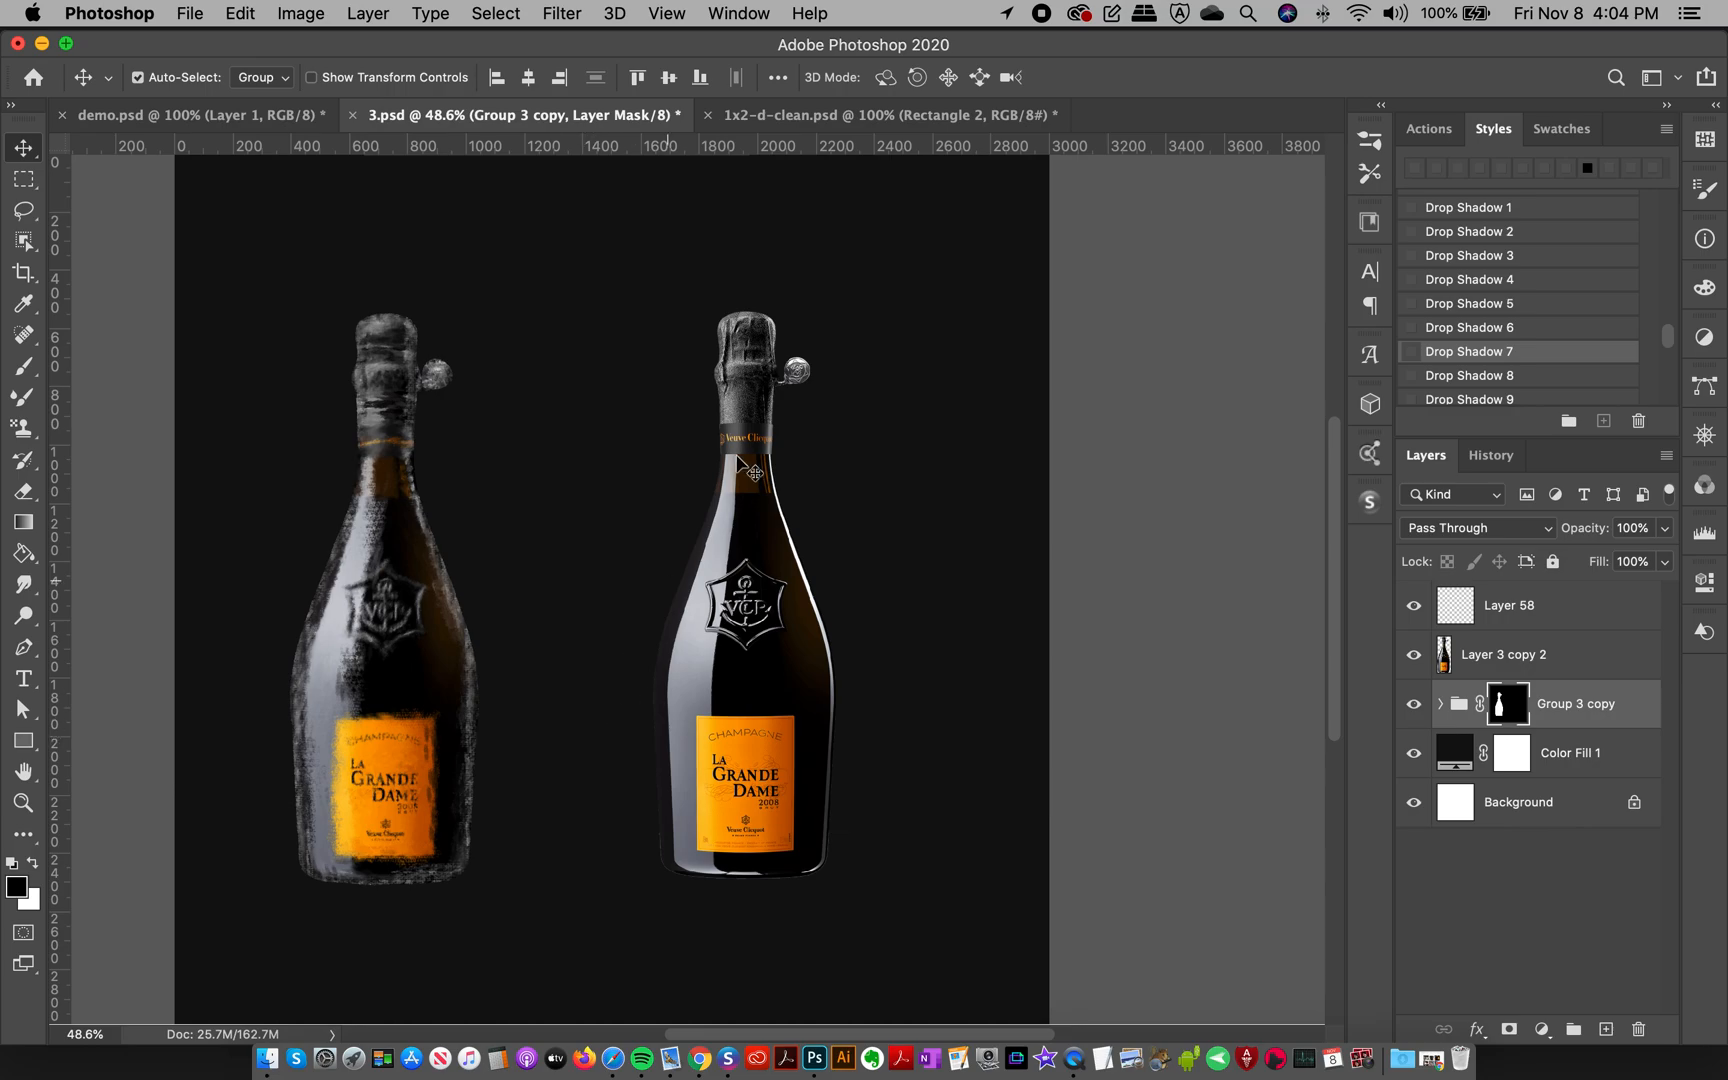
# - Switch to 1x2-d-clean.psd and nudge the painted champagne bottle slightly within the Pop some Bubbly layout
pyautogui.click(838, 115)
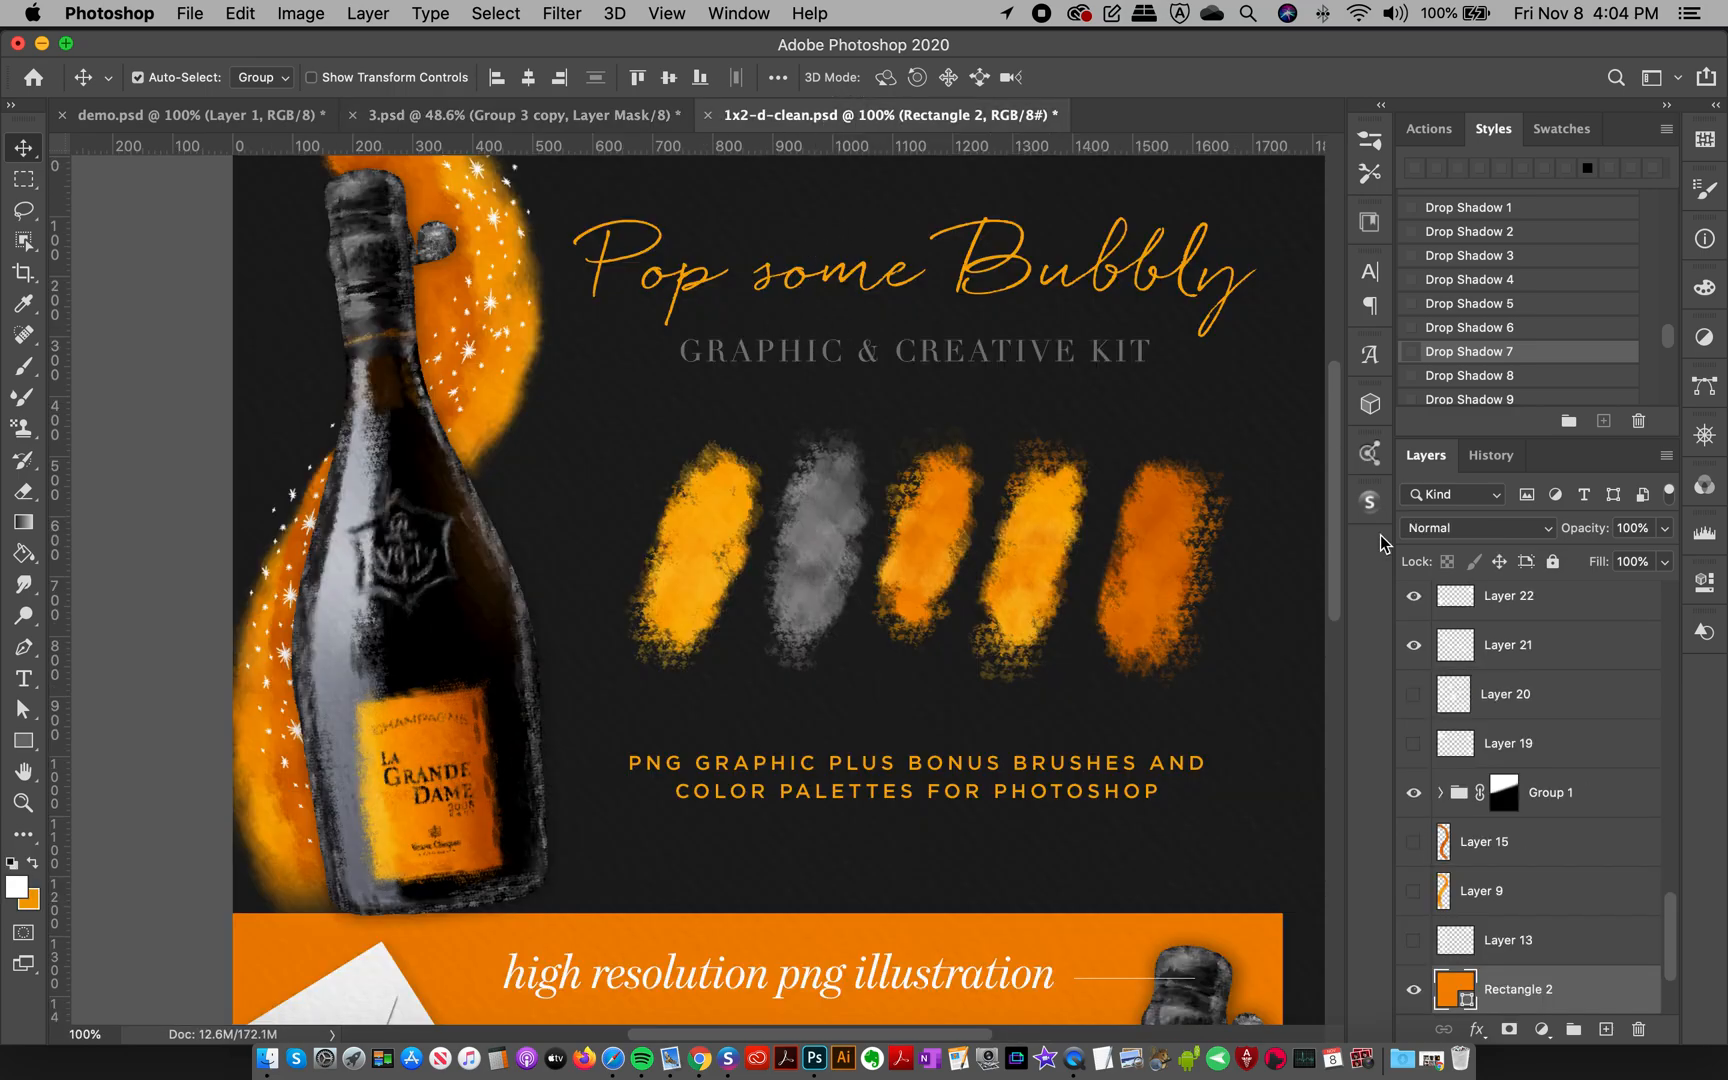
pyautogui.moveTo(1335, 532); pyautogui.dragTo(1338, 520)
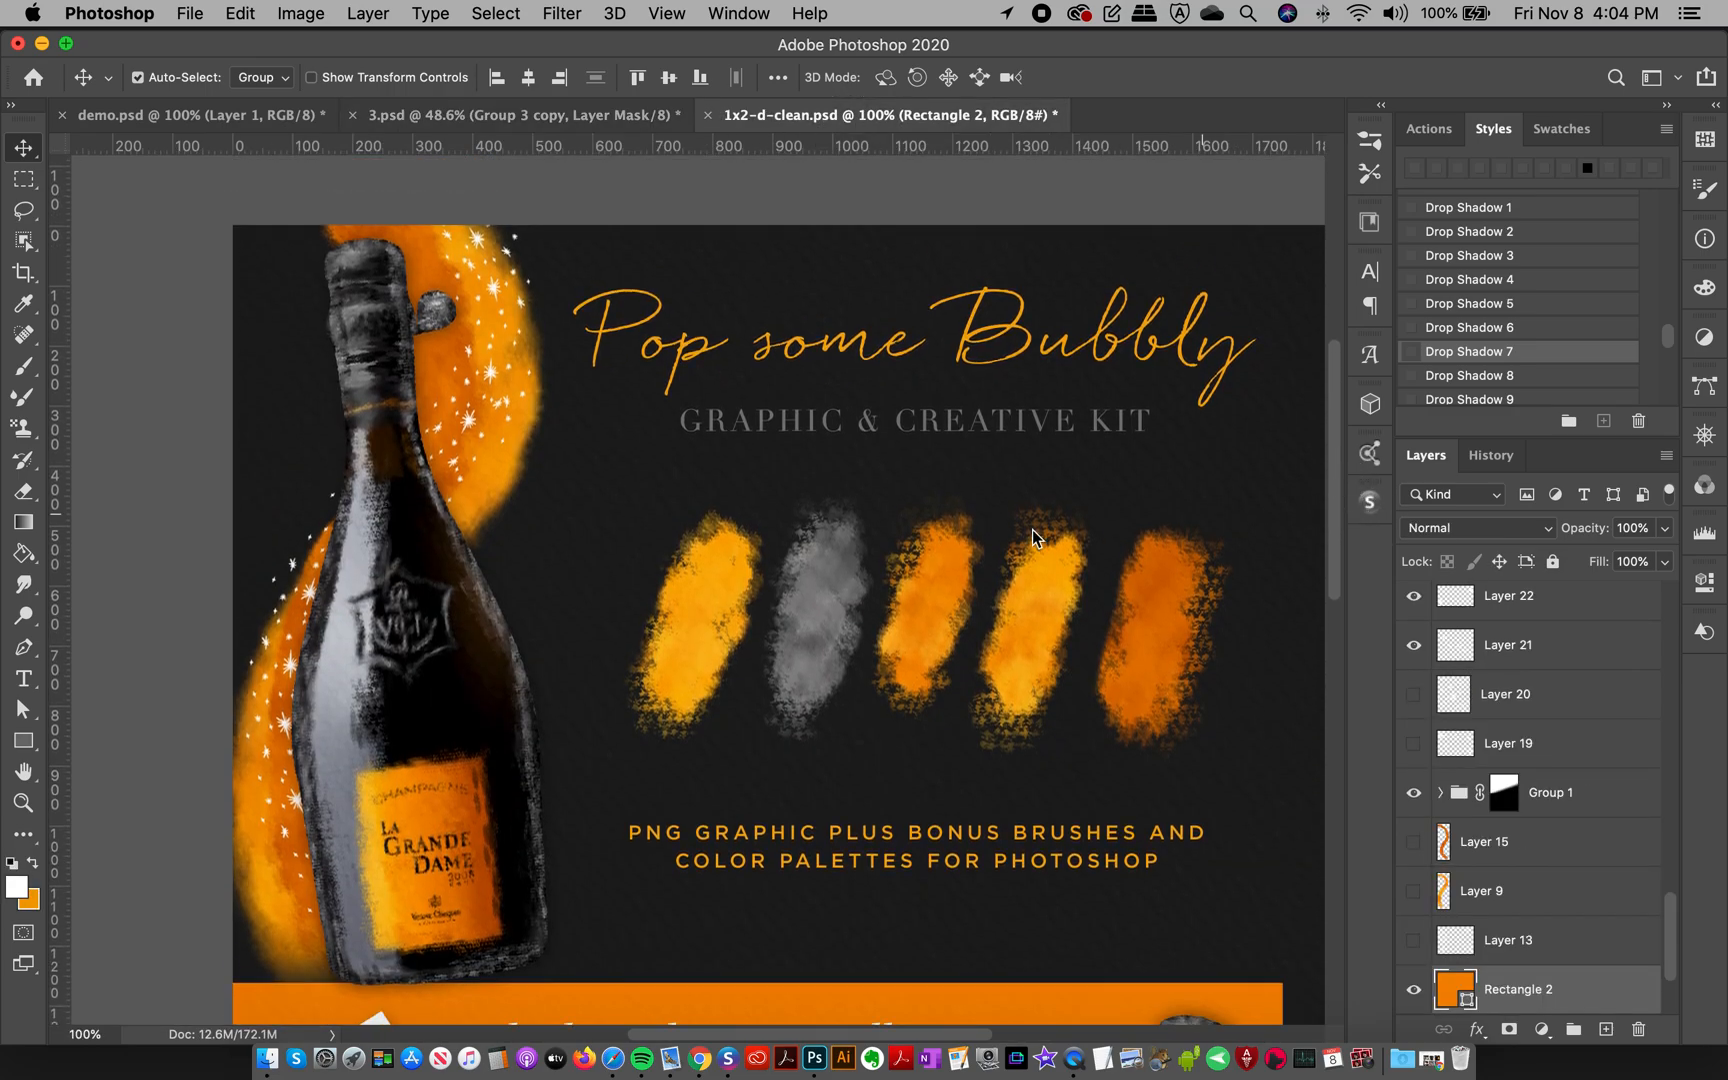
pyautogui.moveTo(415, 650)
pyautogui.mouseDown()
pyautogui.moveTo(504, 606)
pyautogui.moveTo(437, 632)
pyautogui.moveTo(380, 690)
pyautogui.moveTo(395, 720)
pyautogui.moveTo(455, 665)
pyautogui.moveTo(375, 625)
pyautogui.moveTo(408, 680)
pyautogui.mouseUp()
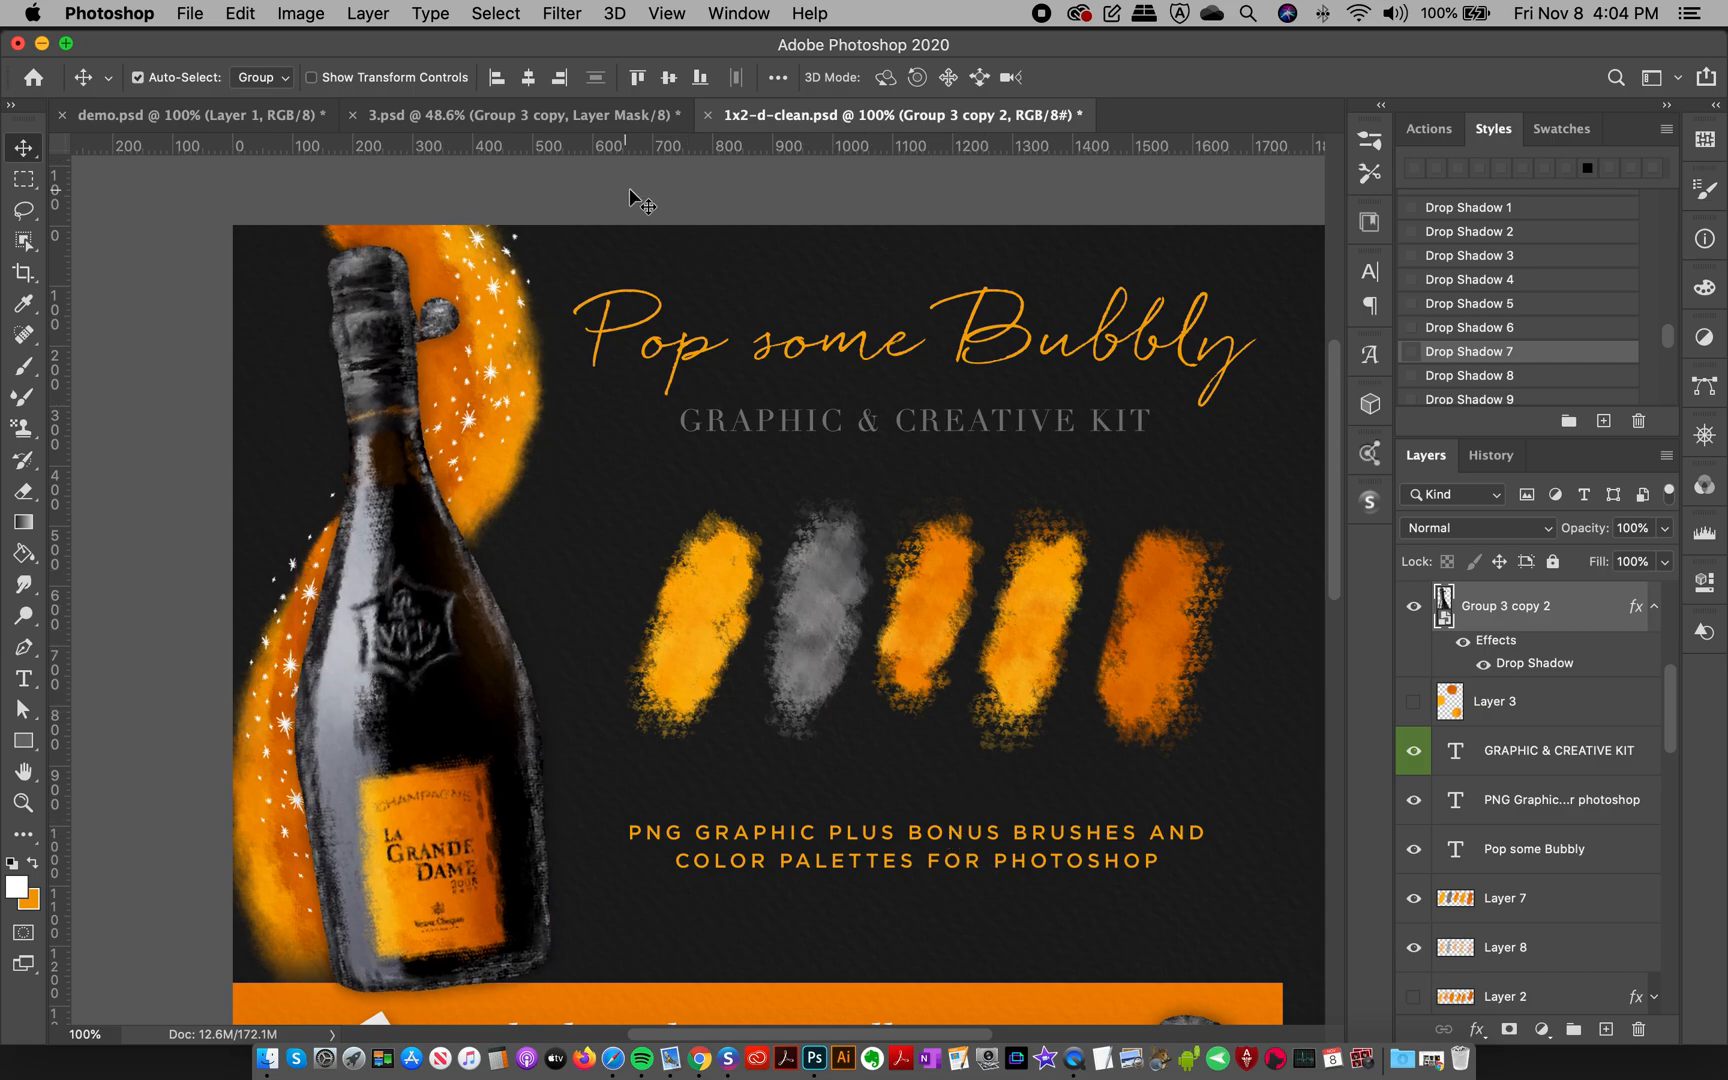
# - Return to 3.psd and adjust the position of the photographic bottle on Layer 3 copy 2
pyautogui.click(625, 114)
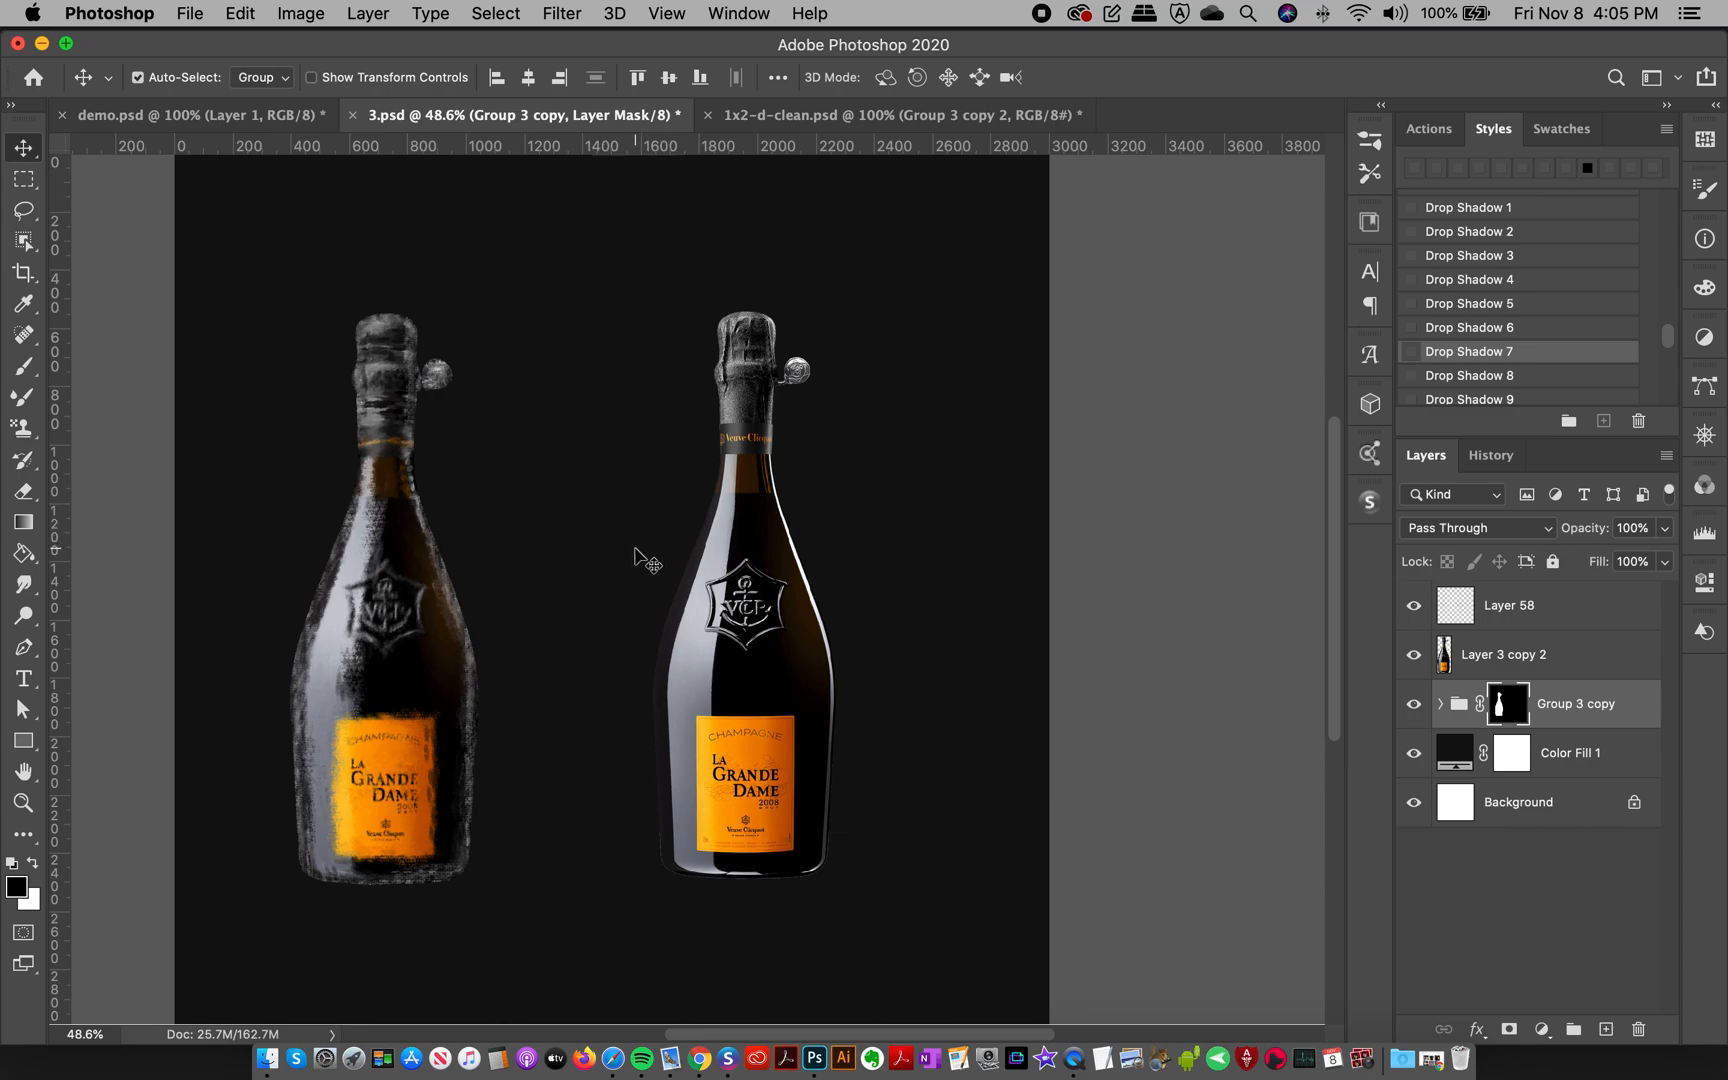
pyautogui.moveTo(745, 680); pyautogui.dragTo(758, 692)
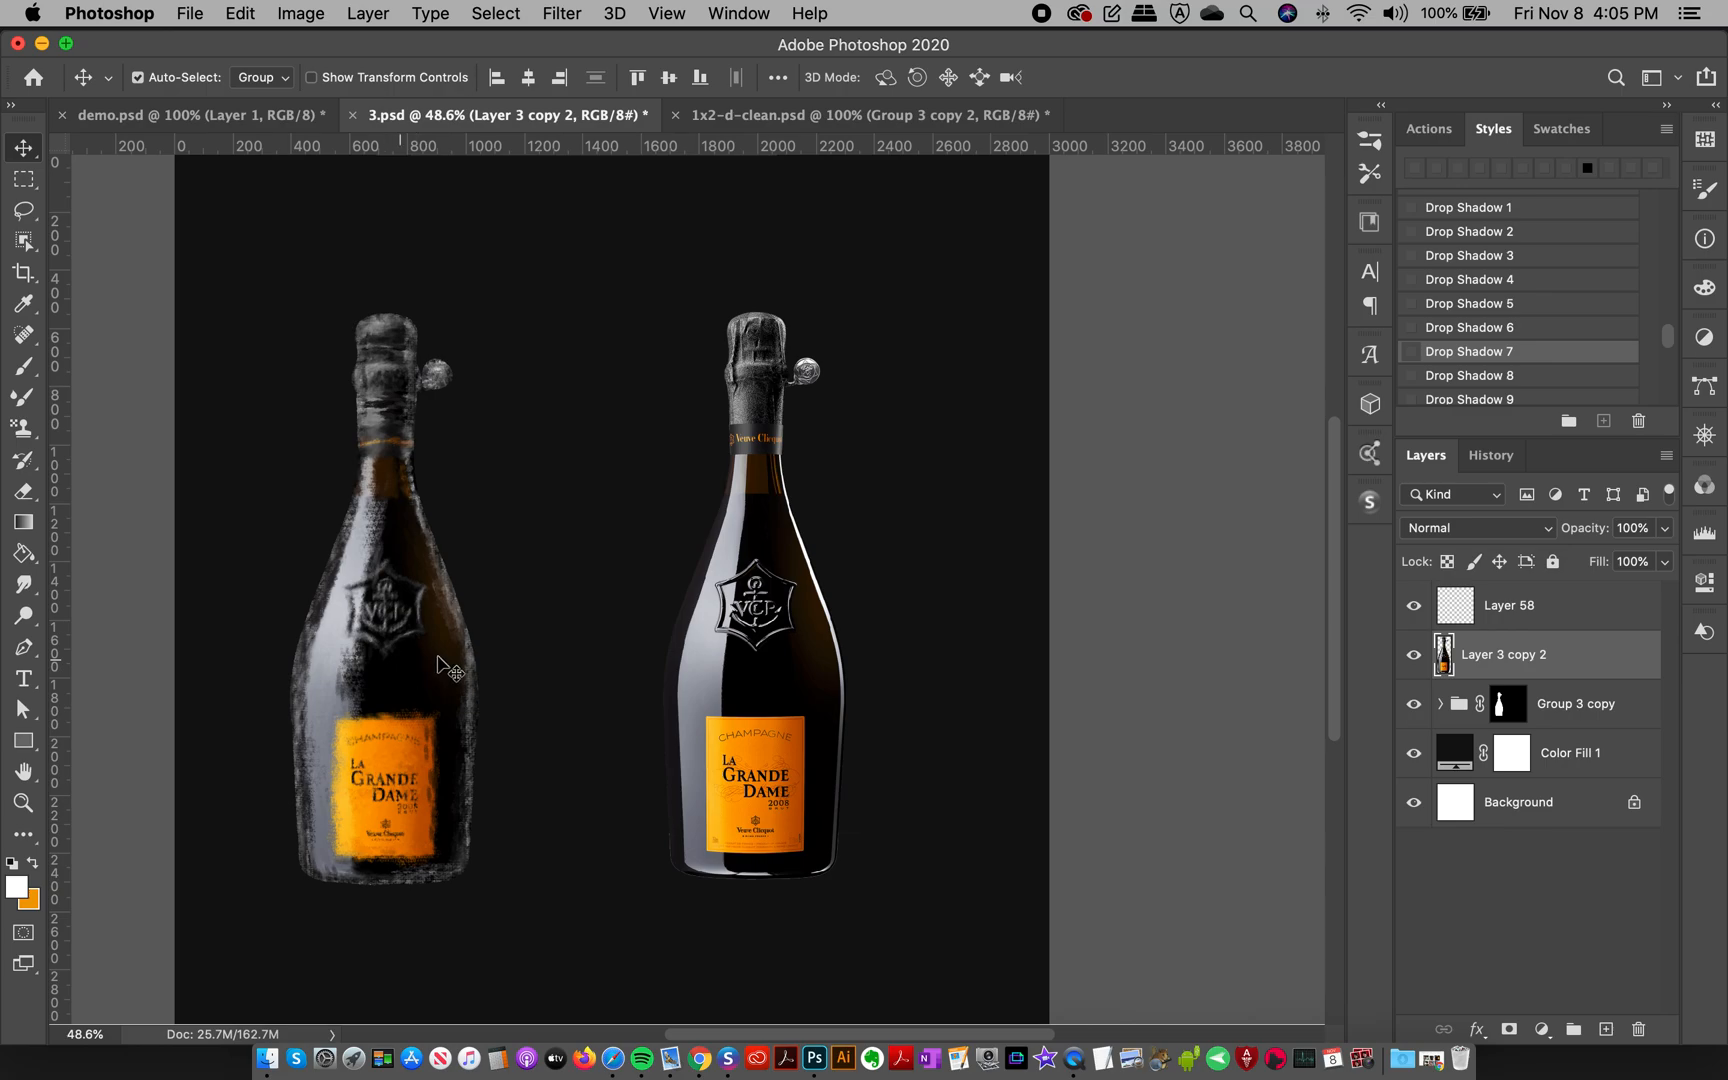
pyautogui.press('super+z')
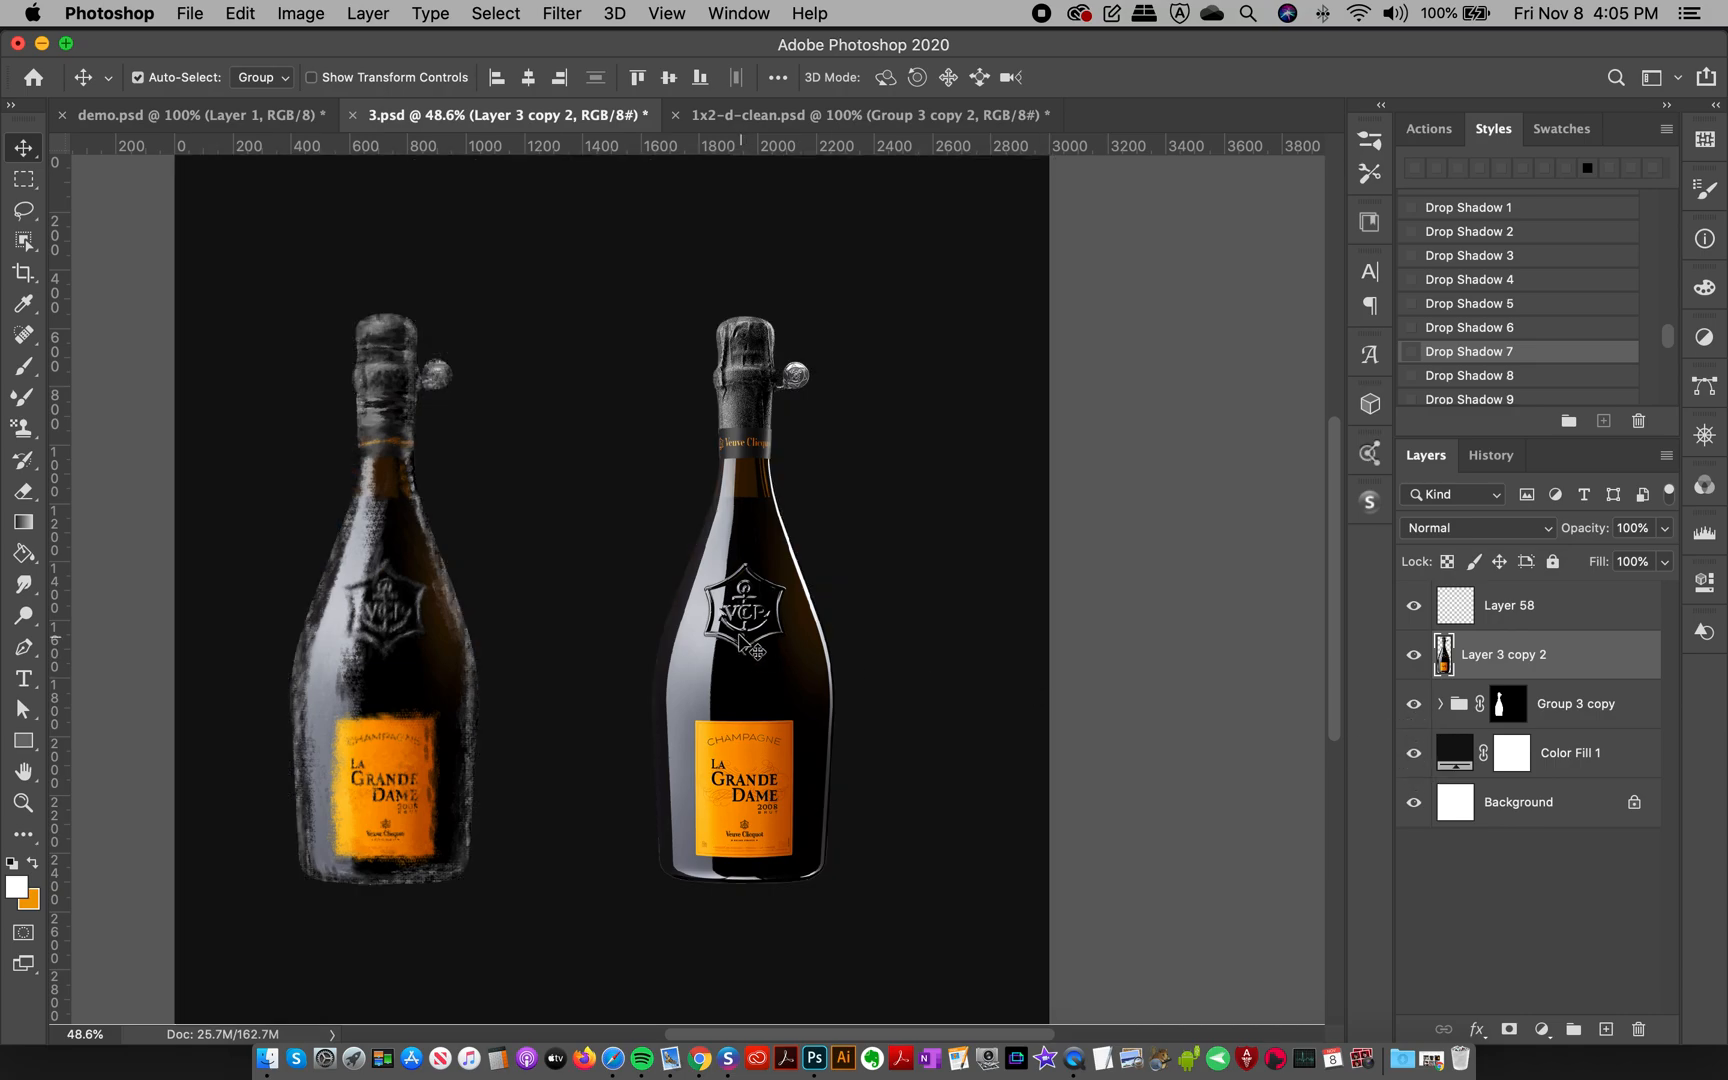
# - Check the bottles against white by hiding and restoring Color Fill 1, and nudge both bottles slightly
pyautogui.click(1413, 762)
pyautogui.moveTo(745, 664)
pyautogui.mouseDown()
pyautogui.moveTo(748, 686)
pyautogui.moveTo(748, 669)
pyautogui.mouseUp()
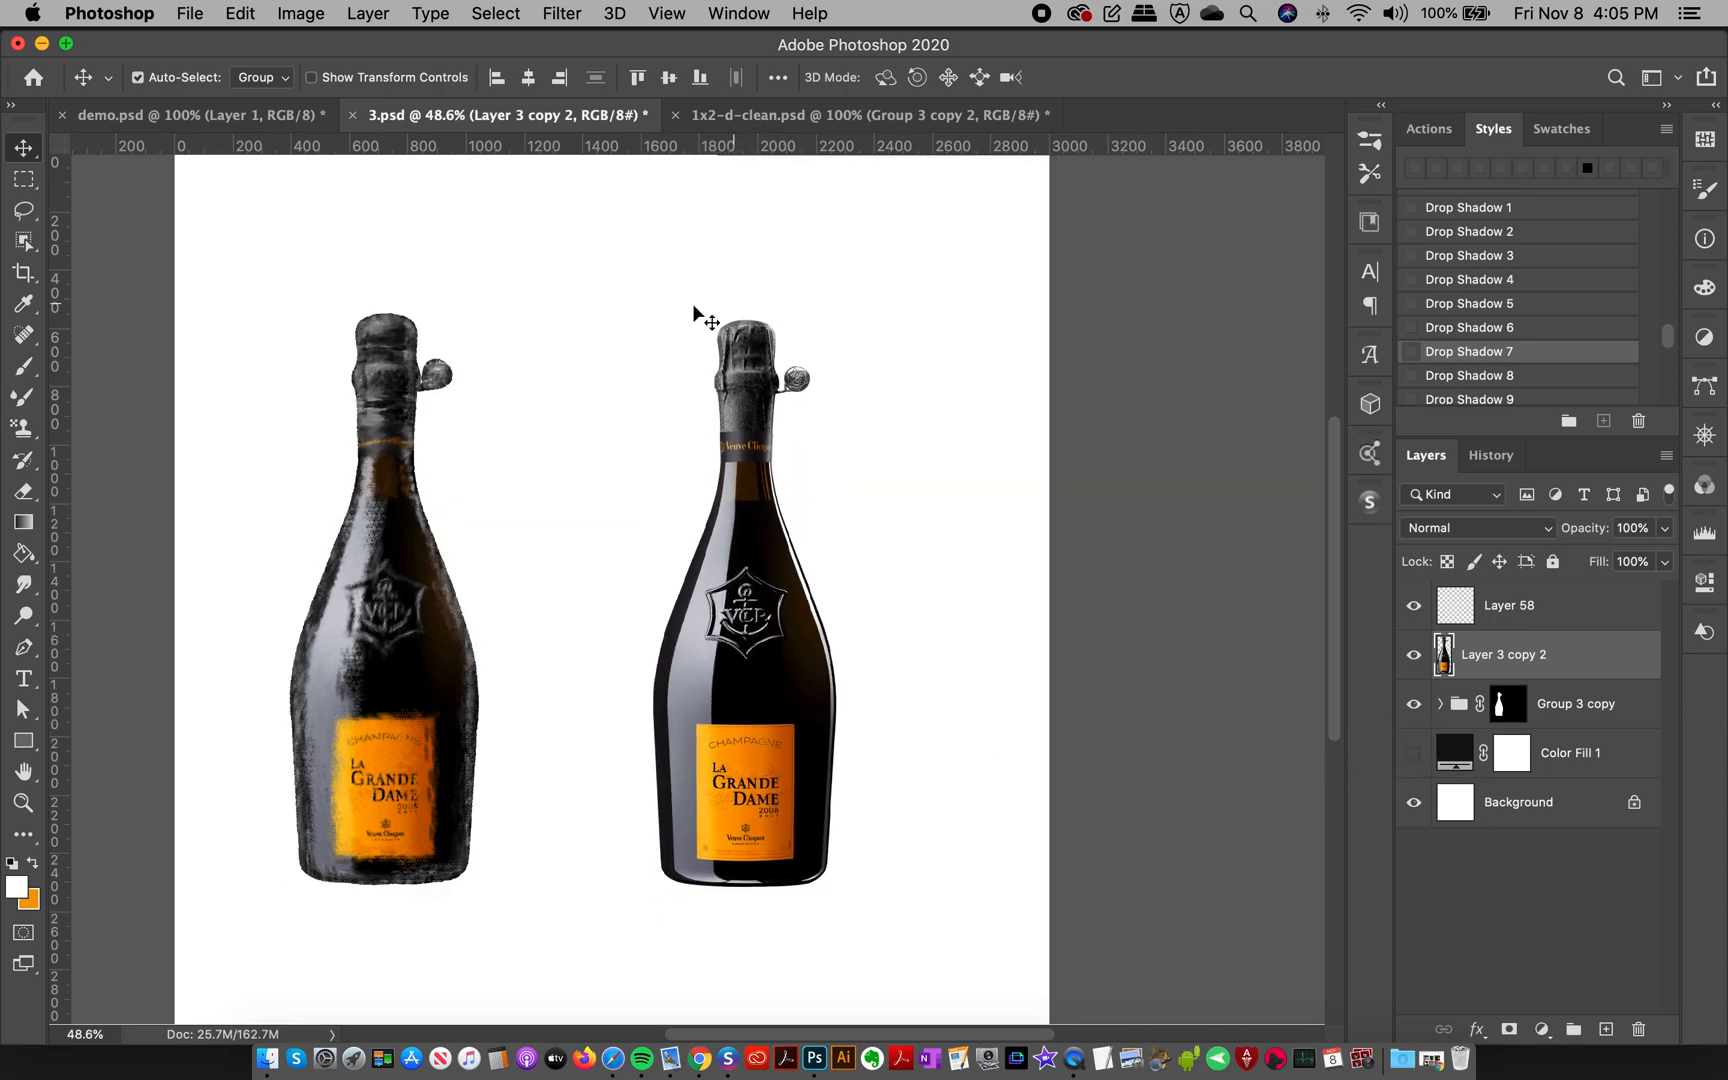
pyautogui.click(1414, 756)
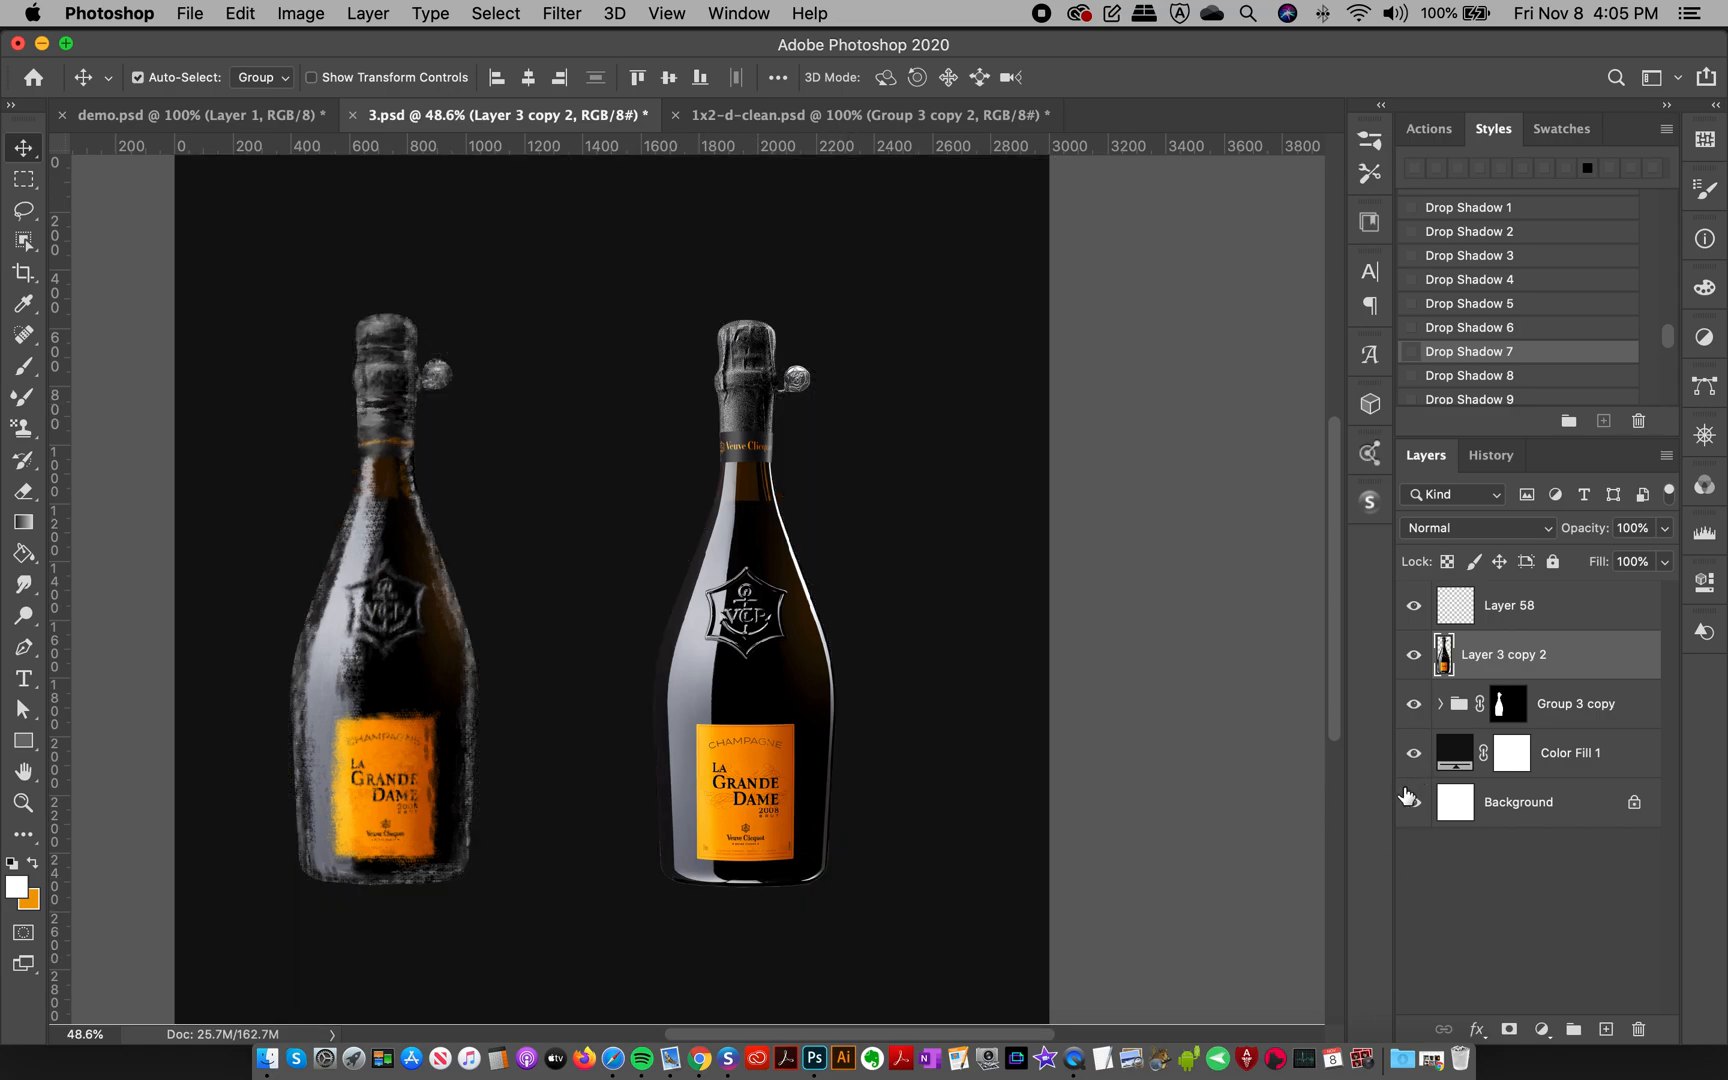
pyautogui.click(1508, 705)
pyautogui.moveTo(397, 659); pyautogui.dragTo(413, 654)
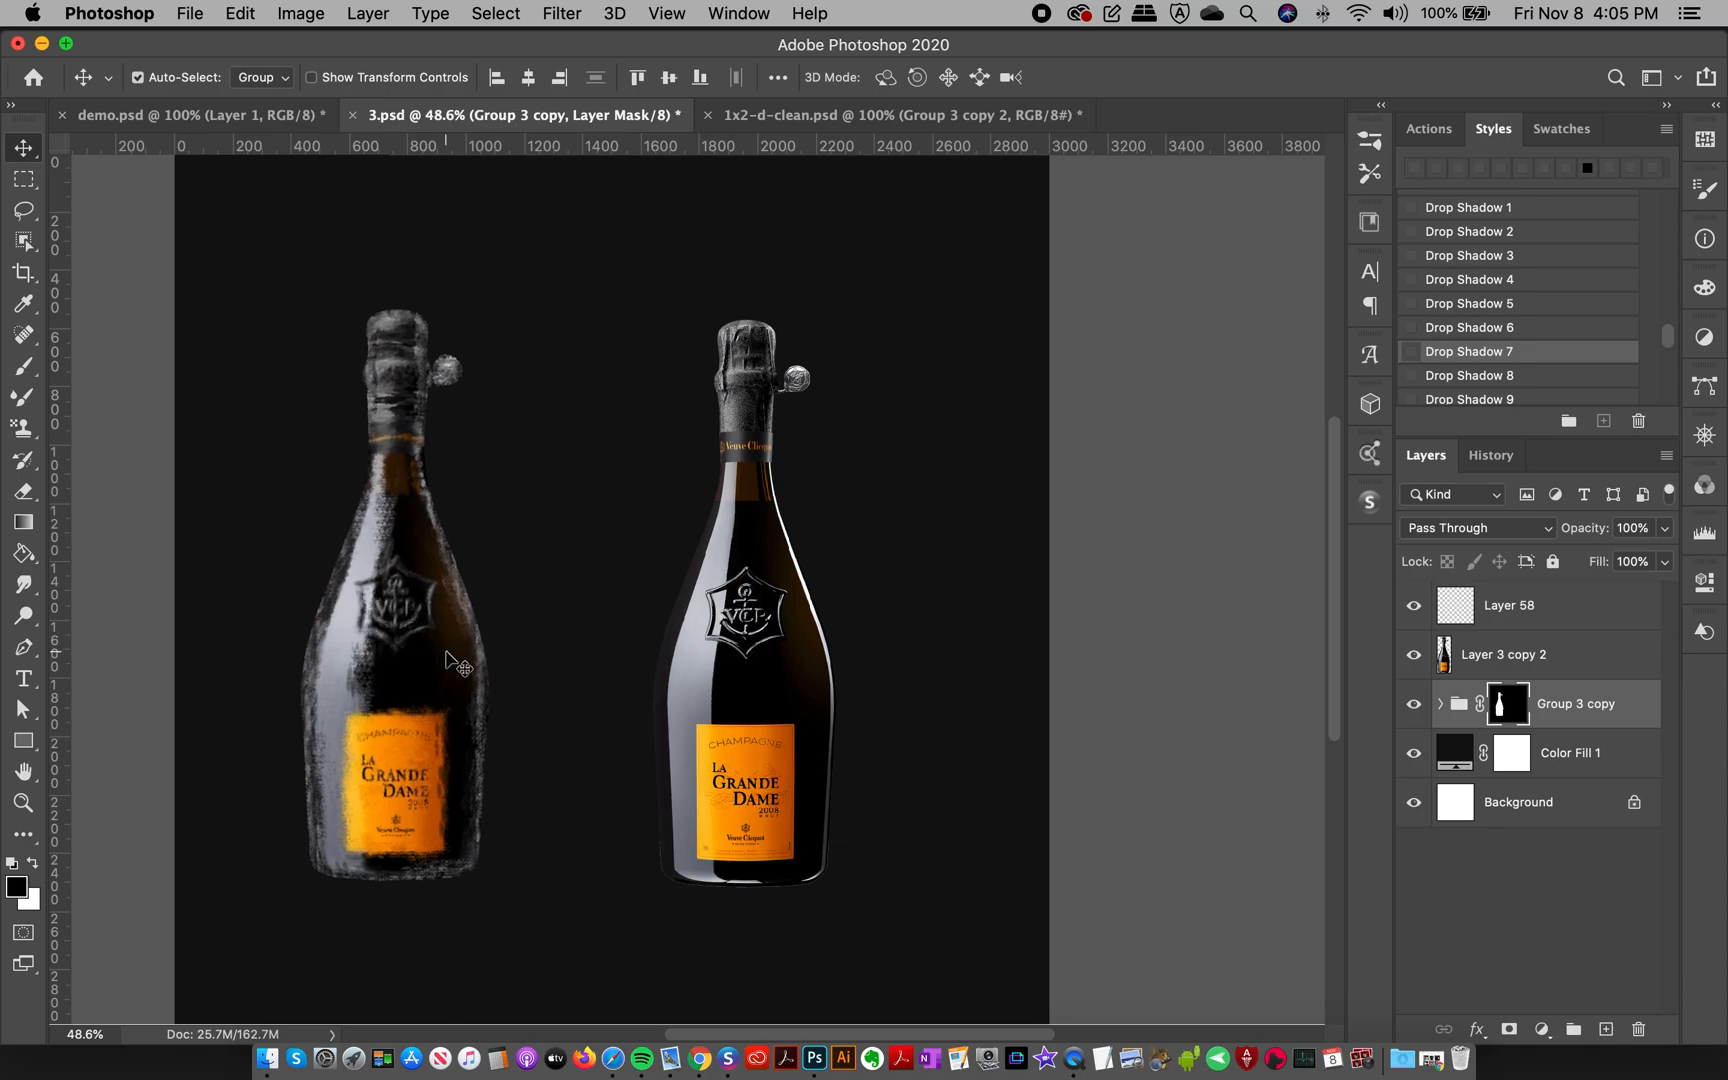
# - Group Layer 58 with Layer 3 copy 2 and mask the group to the outline of the photographic bottle
pyautogui.click(1495, 612)
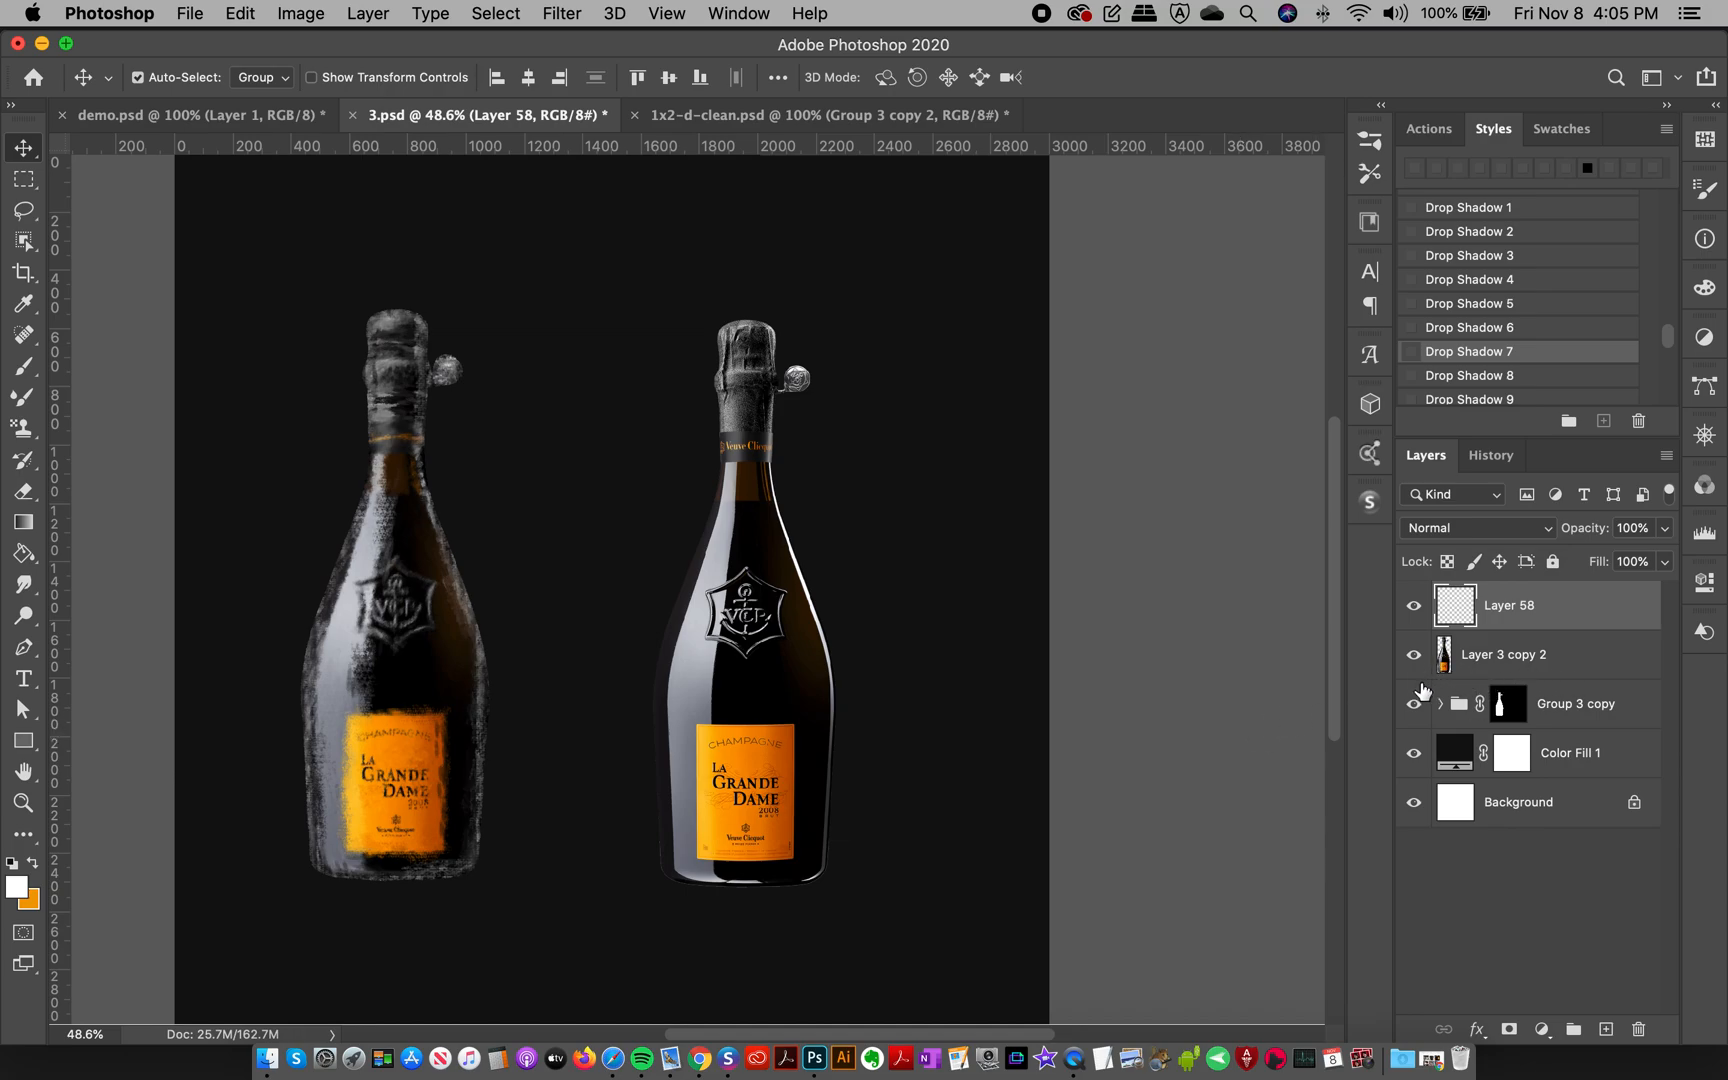
pyautogui.press('super')
pyautogui.keyDown('super'); pyautogui.click(1444, 662); pyautogui.keyUp('super')
pyautogui.keyDown('shift'); pyautogui.click(1515, 662); pyautogui.keyUp('shift')
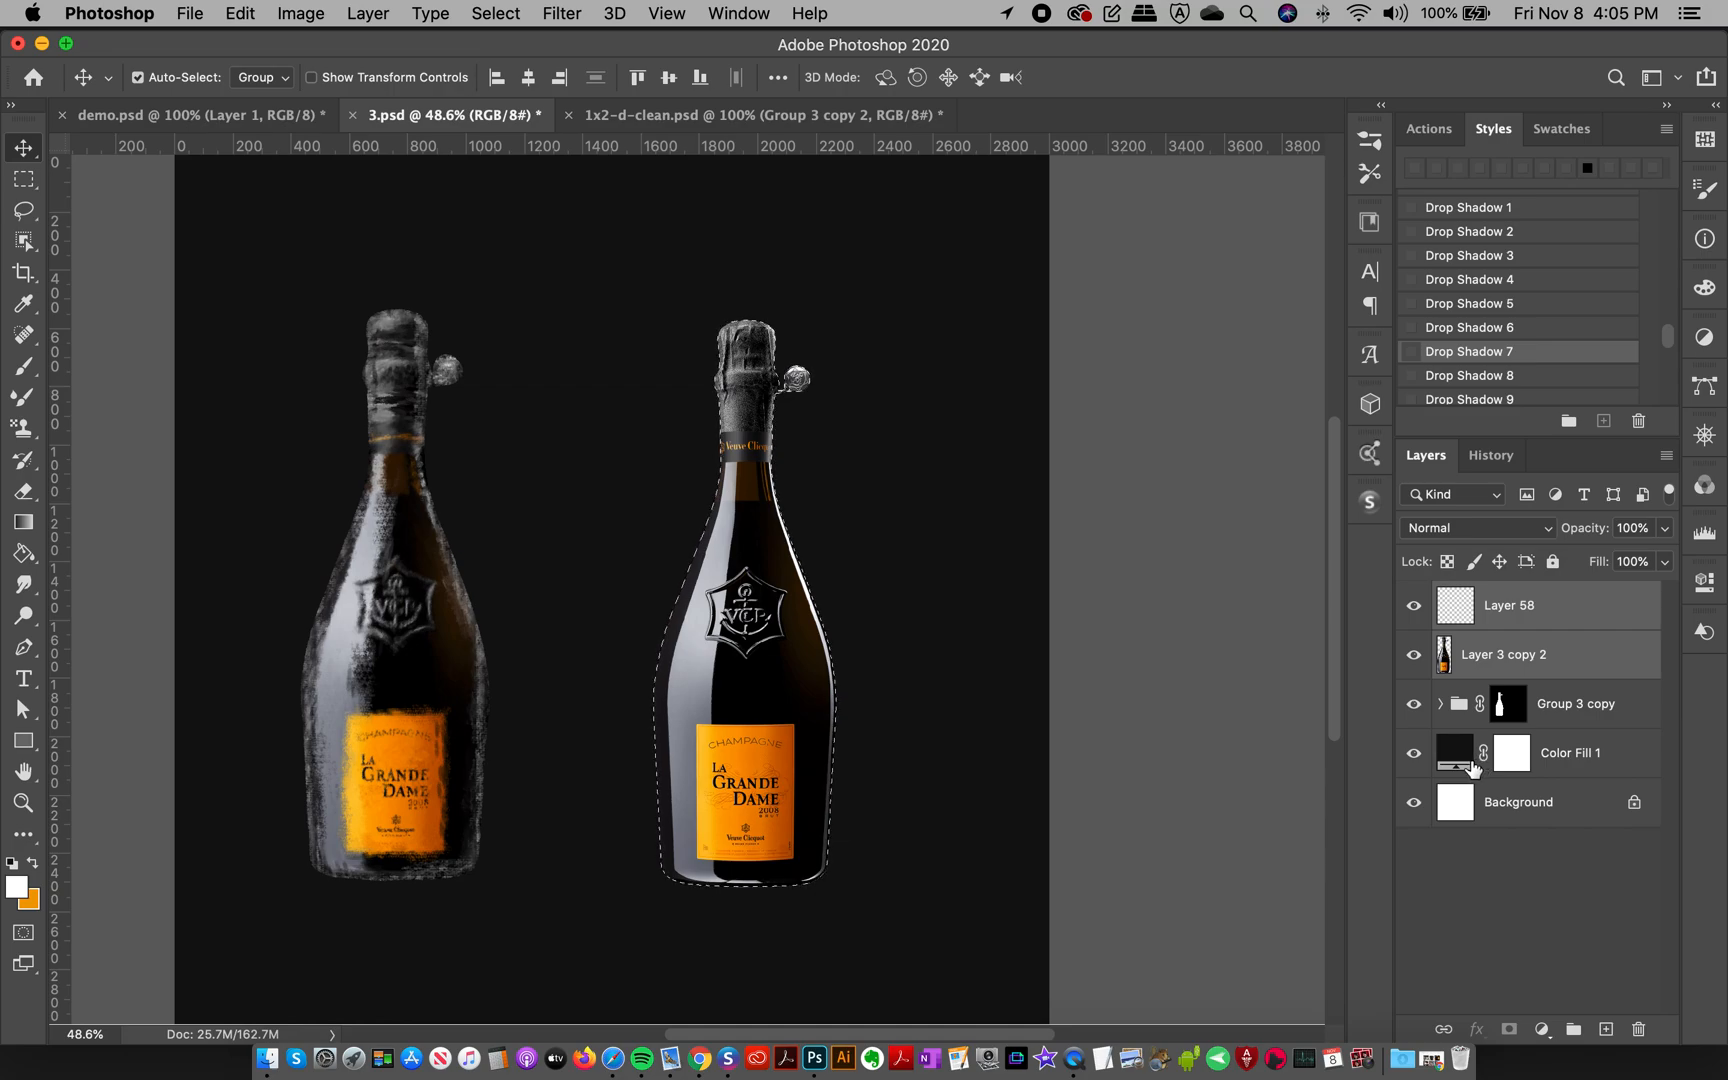
pyautogui.press('super+g')
pyautogui.click(1440, 597)
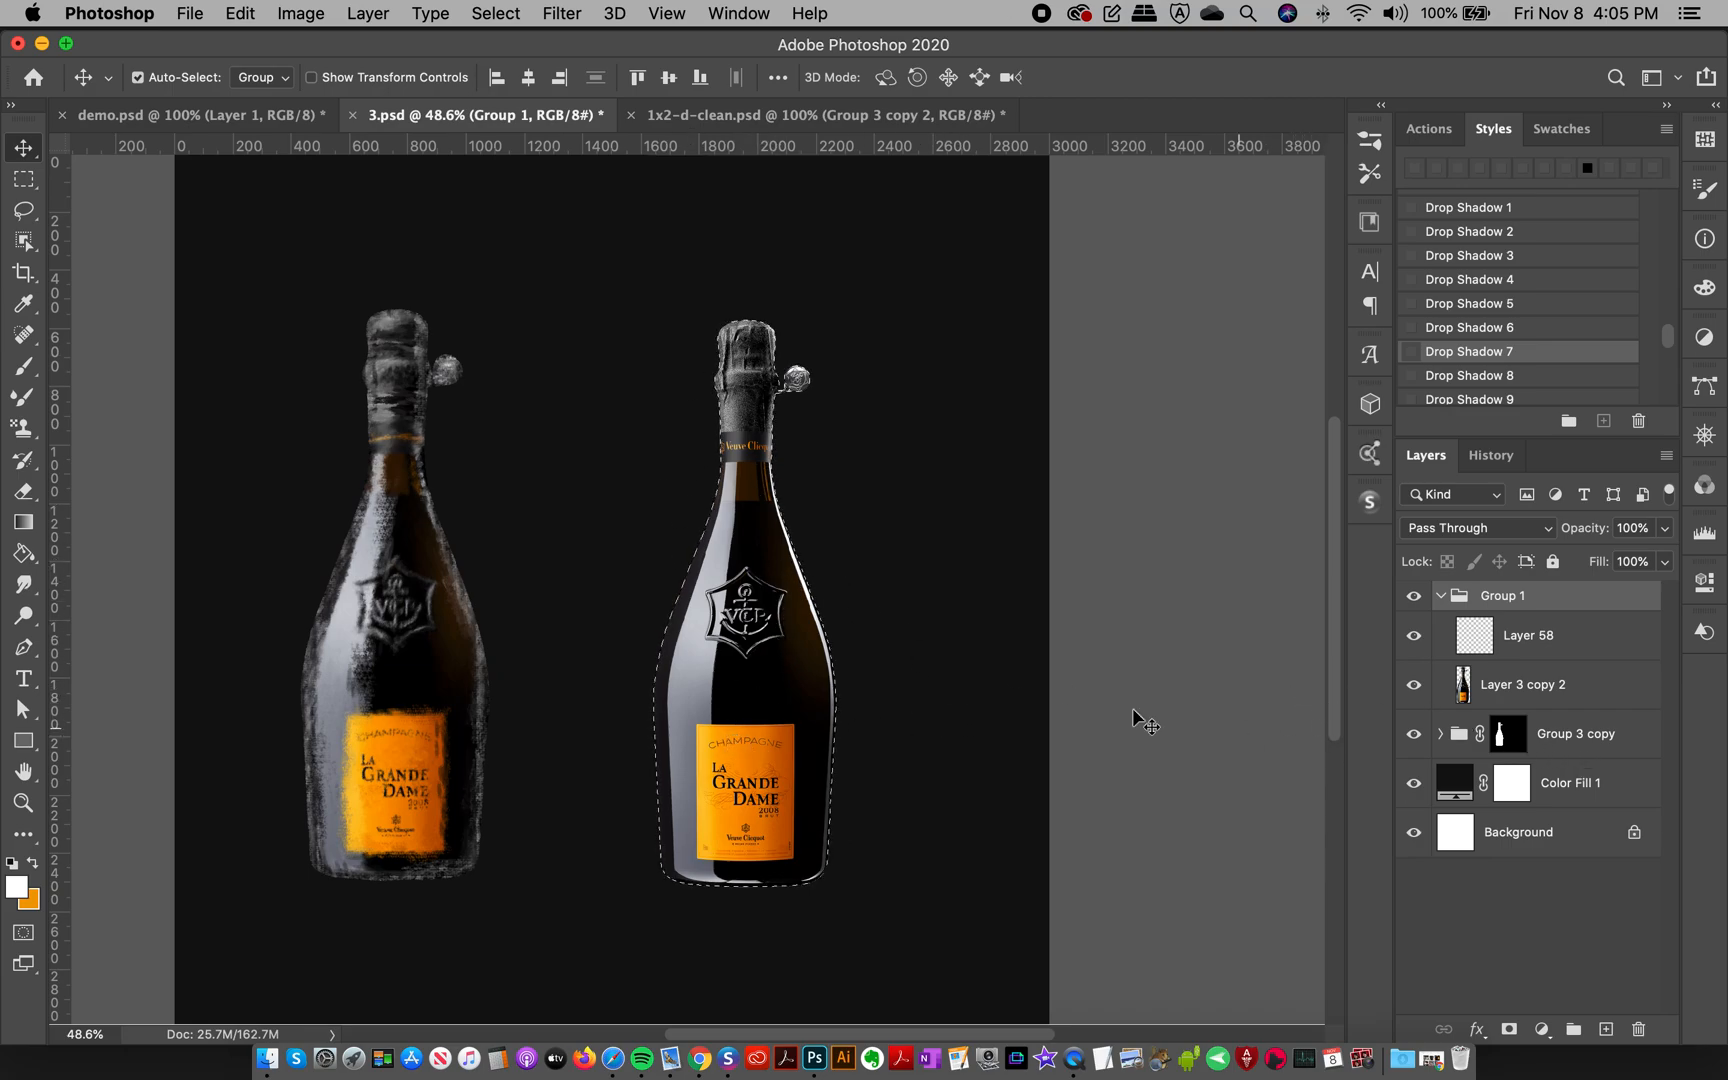
pyautogui.click(1508, 1032)
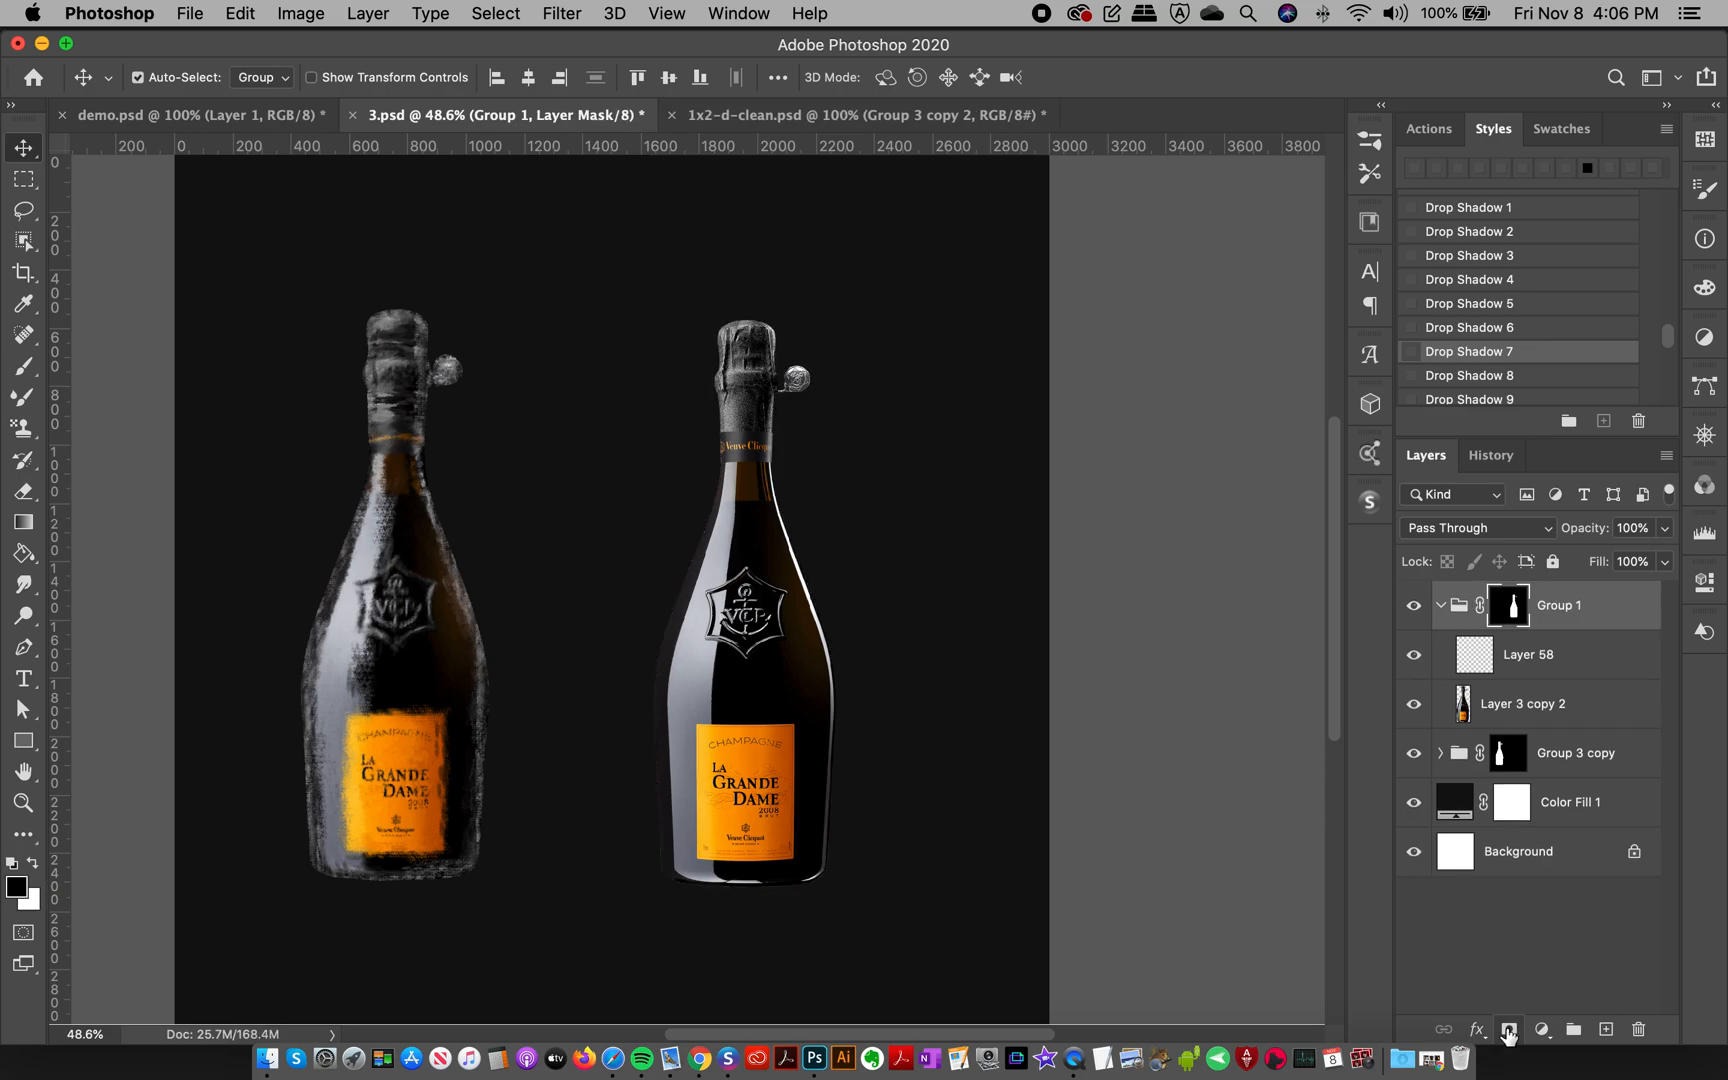
# - Make Layer 58 active, hide Group 3 copy and choose the Pattern Stamp tool
pyautogui.click(1520, 668)
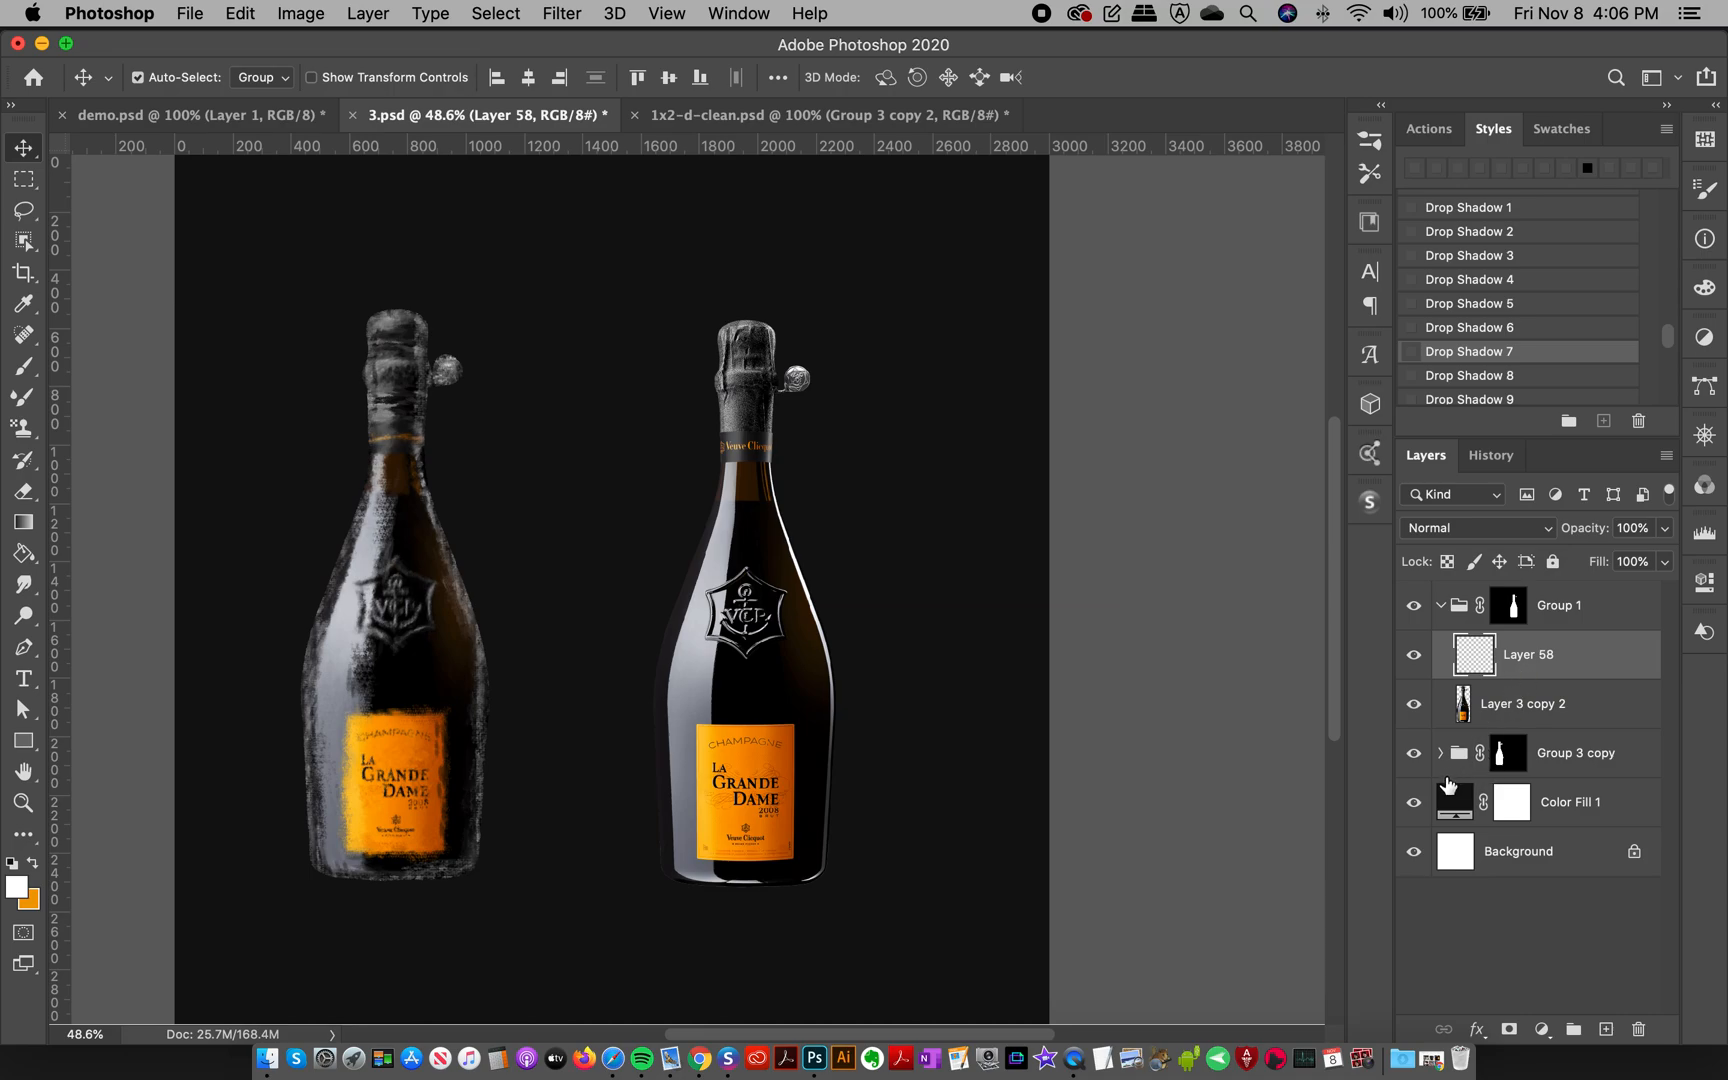
pyautogui.click(1412, 756)
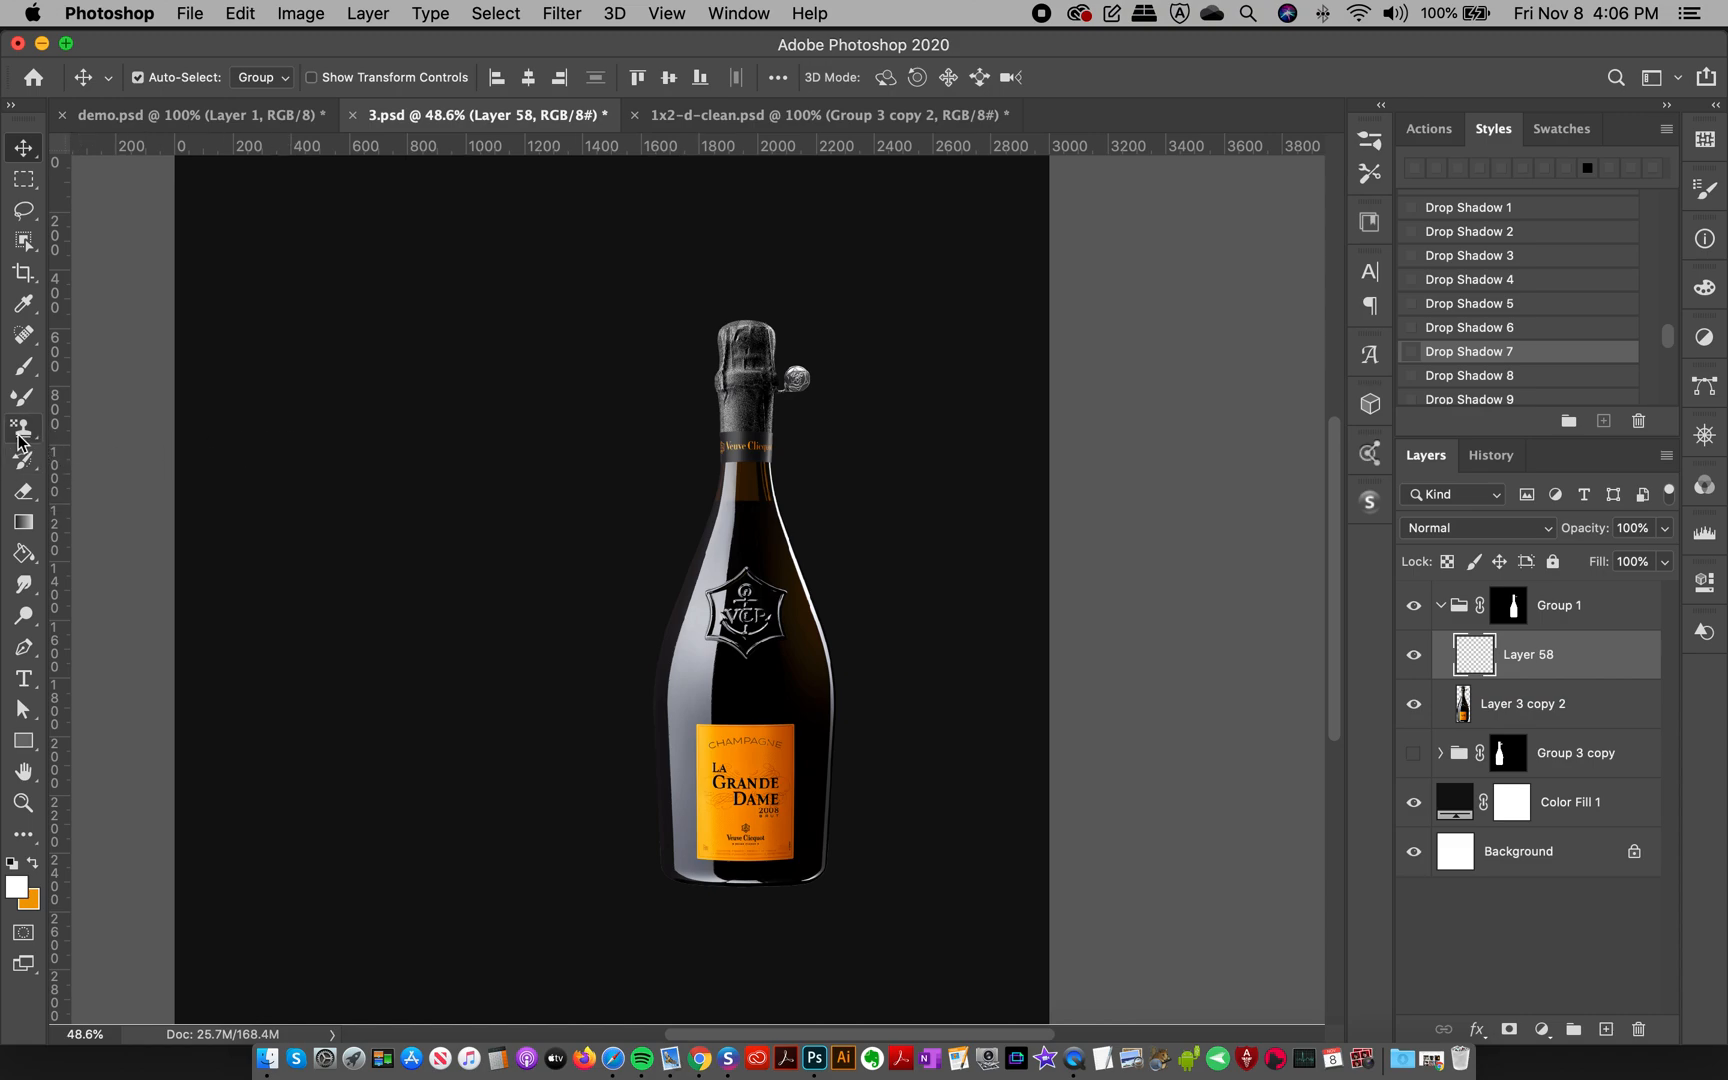
pyautogui.moveTo(19, 437); pyautogui.dragTo(160, 427)
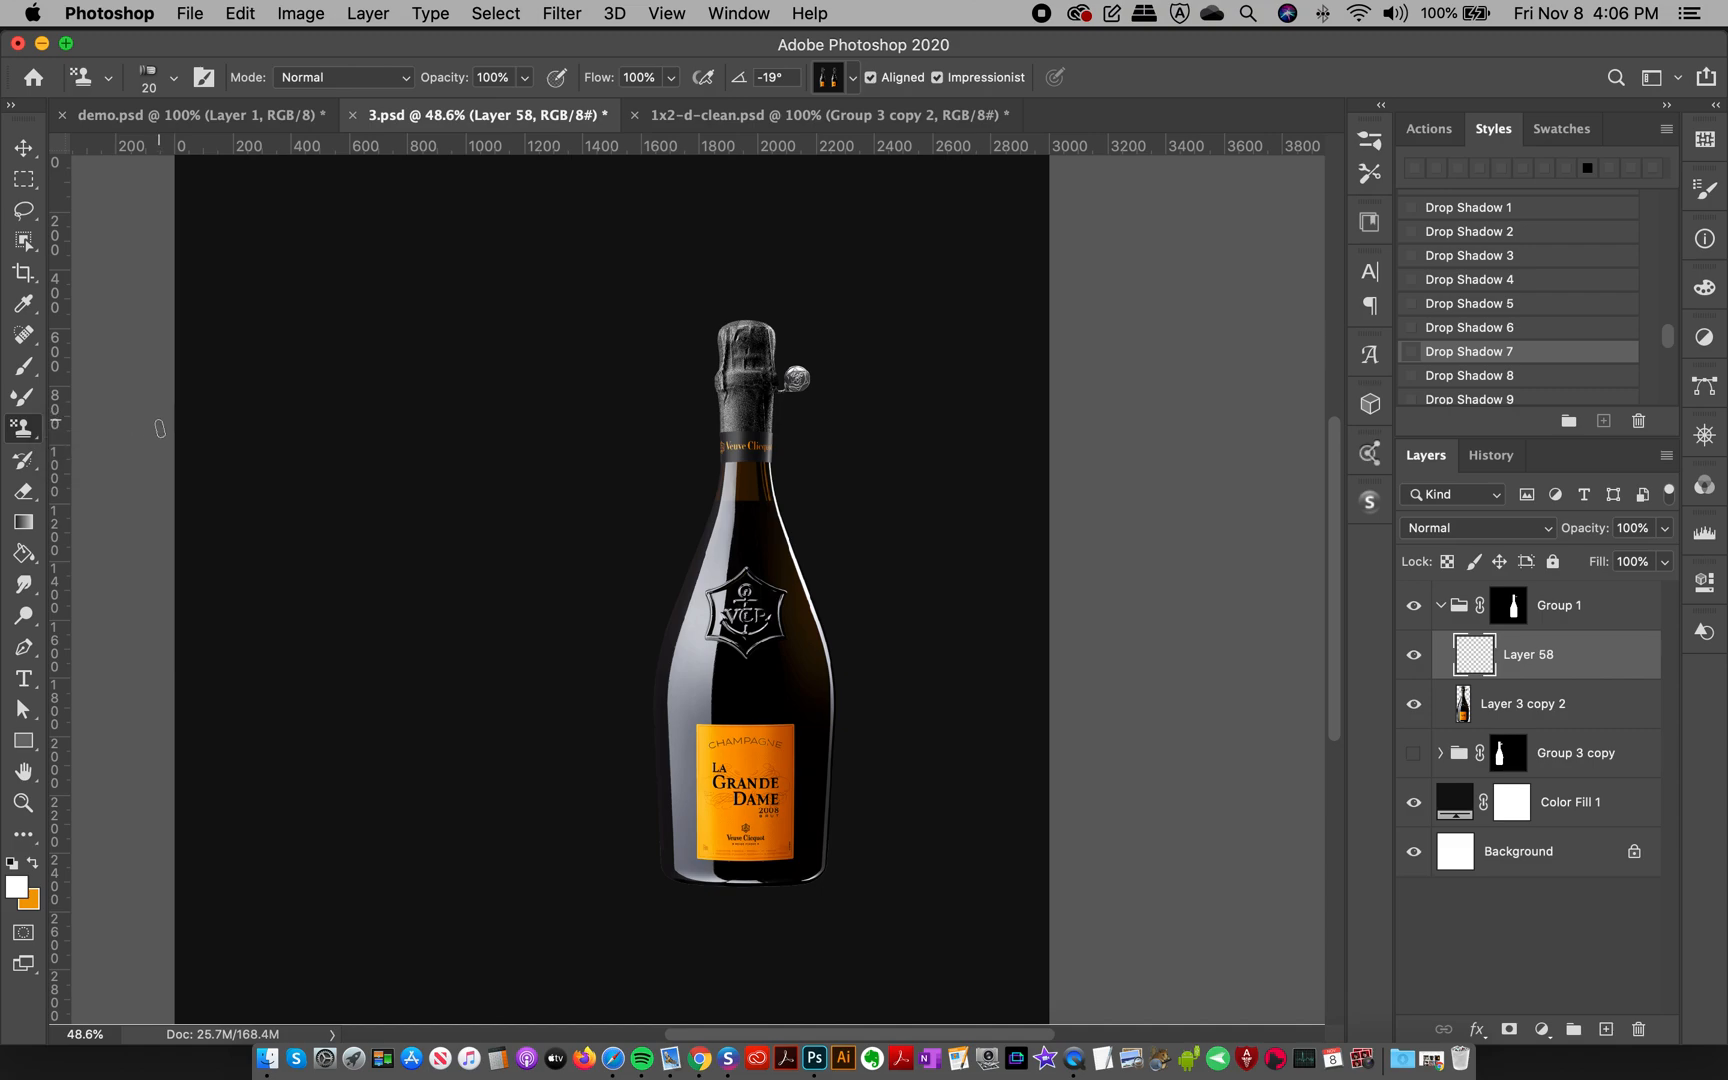
pyautogui.moveTo(18, 435)
pyautogui.mouseDown()
pyautogui.moveTo(96, 452)
pyautogui.moveTo(22, 438)
pyautogui.moveTo(106, 433)
pyautogui.mouseUp()
# - Define the canvas with the photographic bottle as a new pattern named 3.psd
pyautogui.press('super+alt+shift+p')
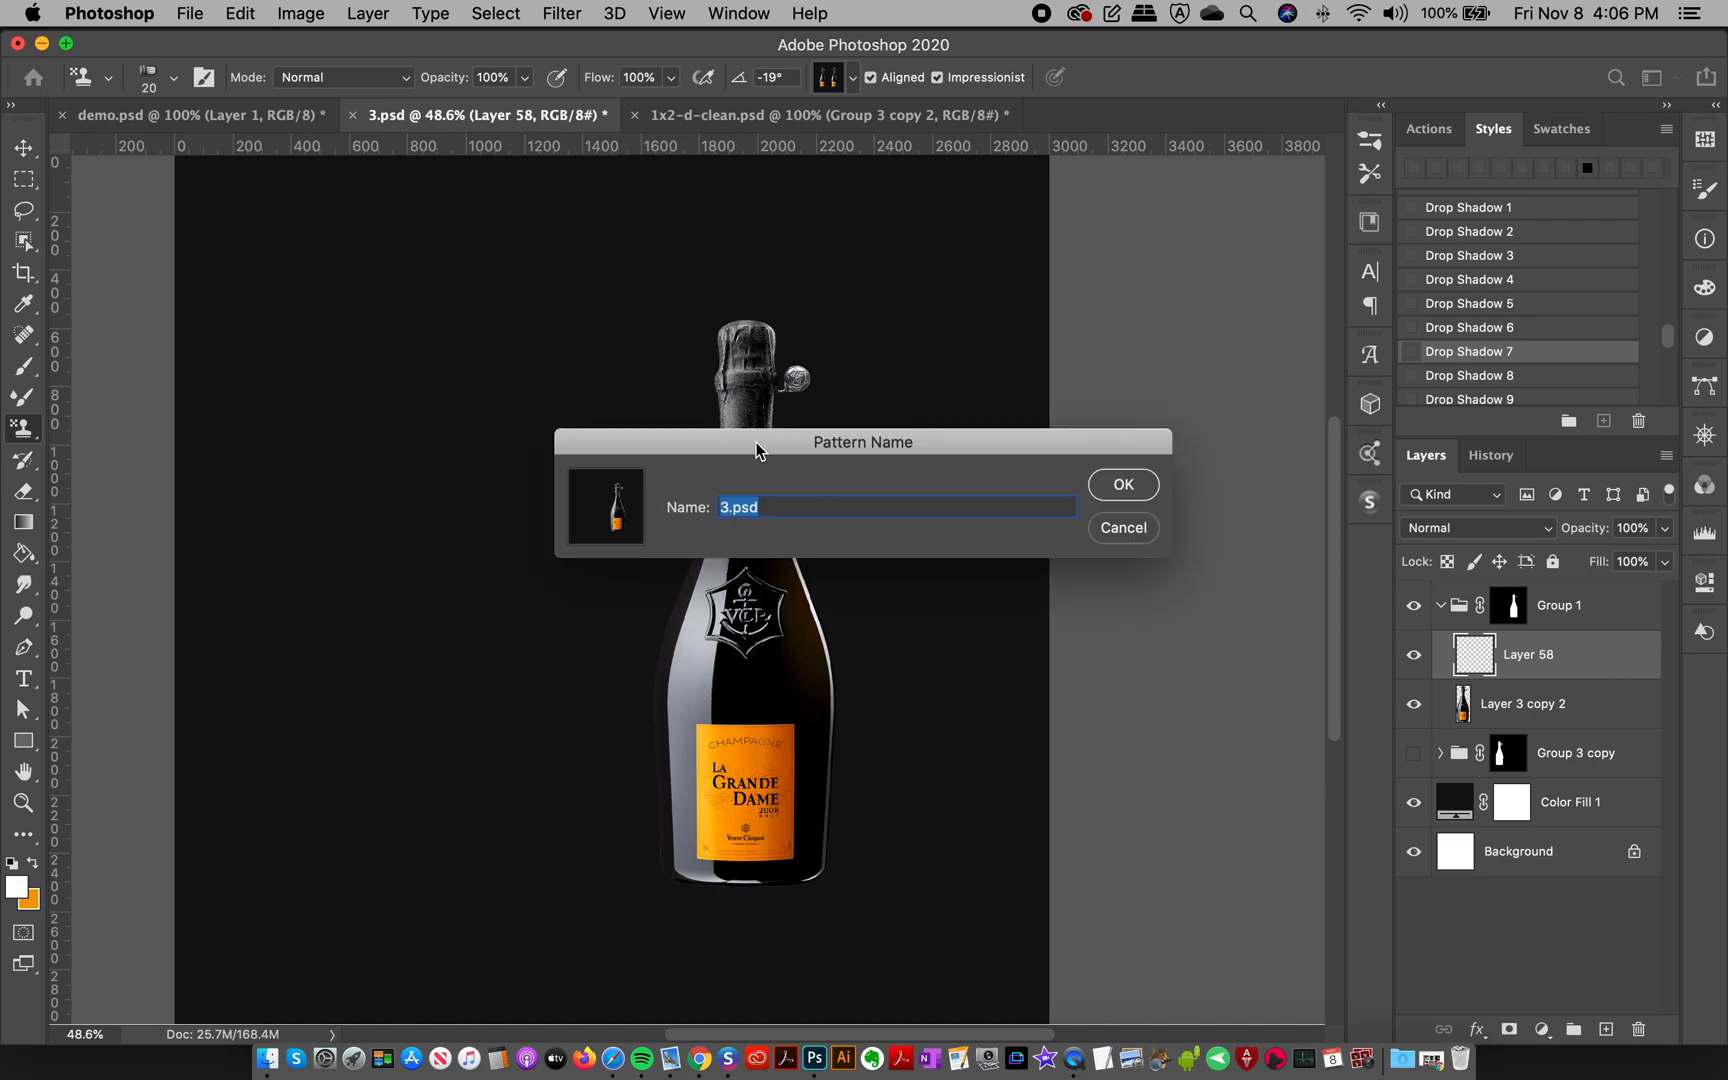
pyautogui.click(1110, 537)
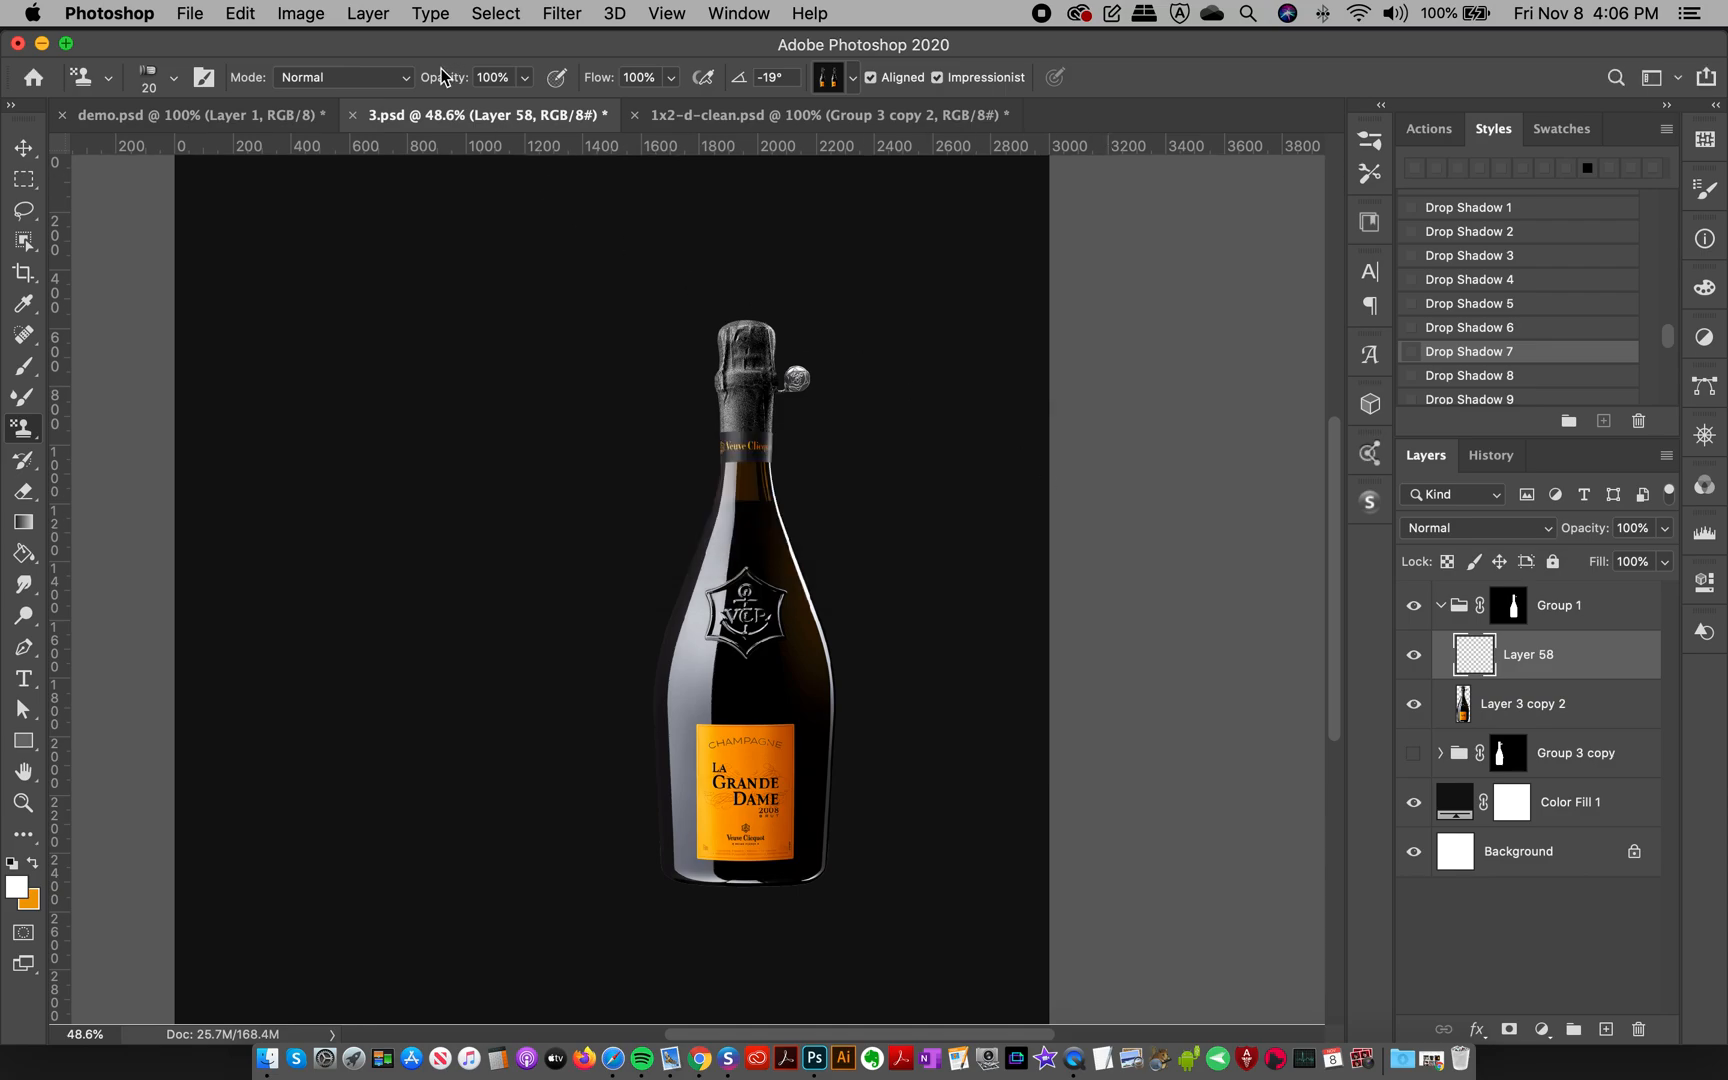
pyautogui.click(296, 16)
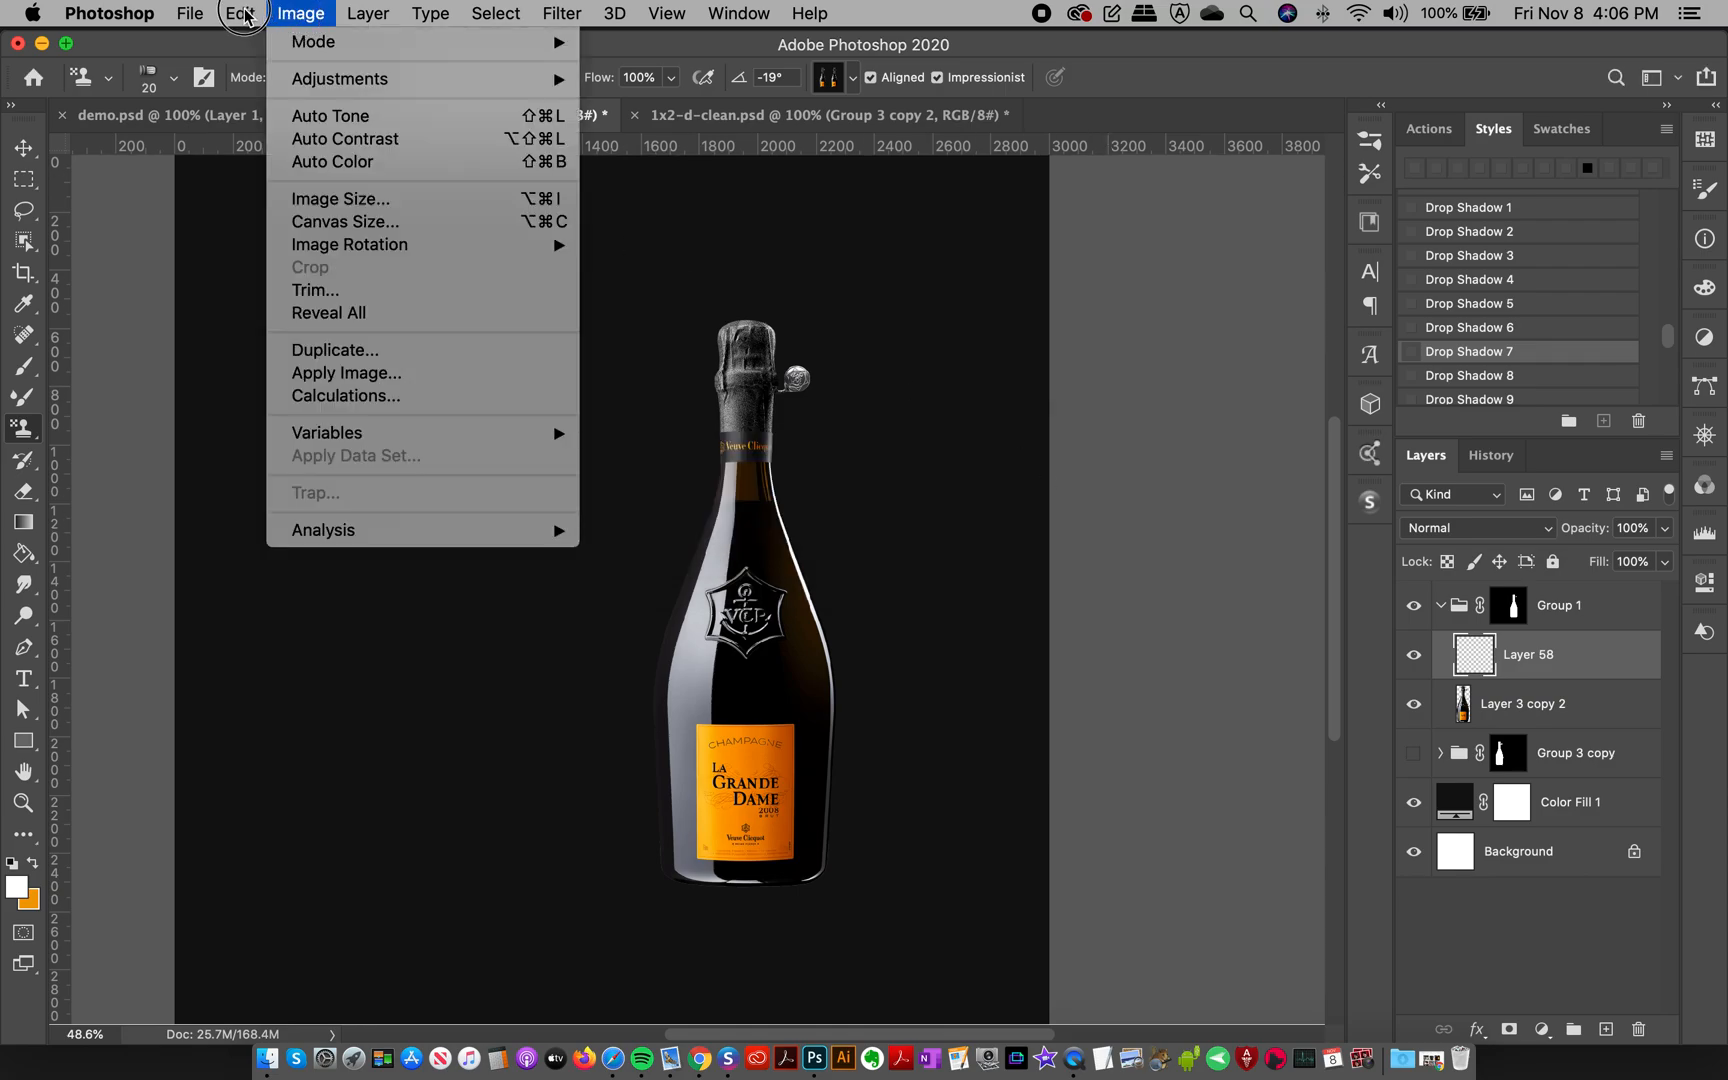
pyautogui.moveTo(240, 14)
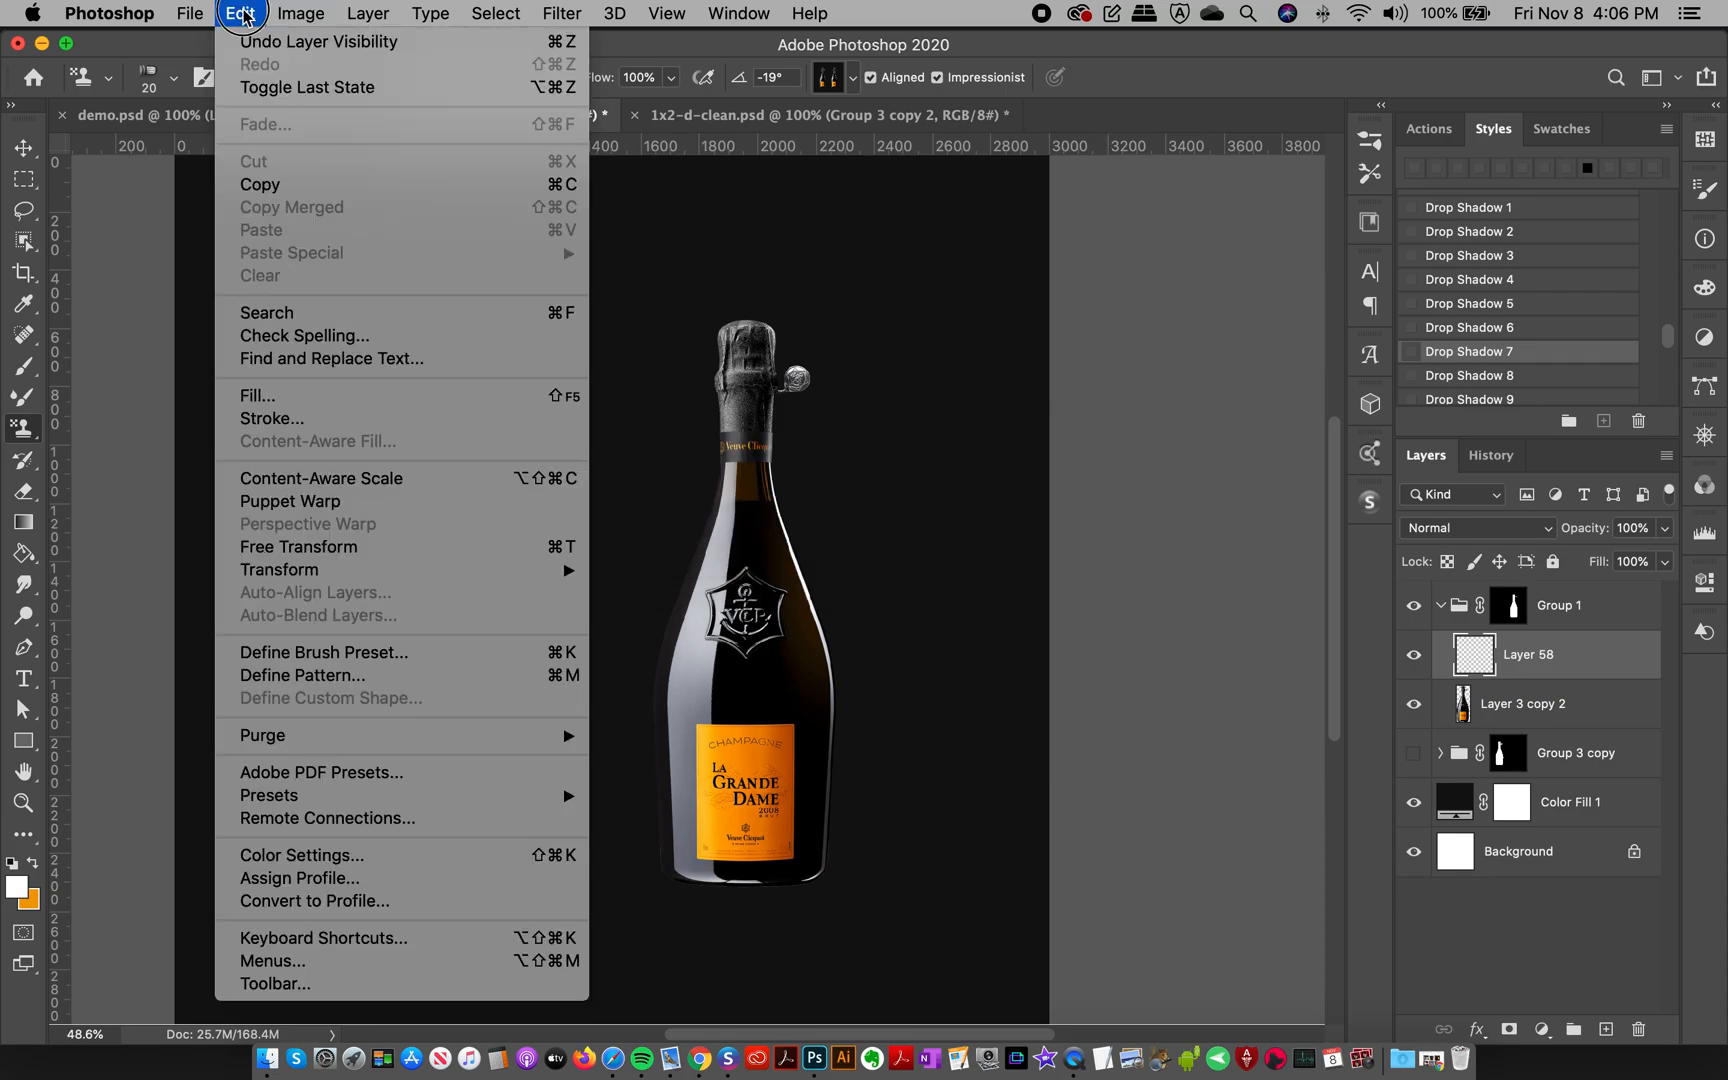
pyautogui.click(291, 677)
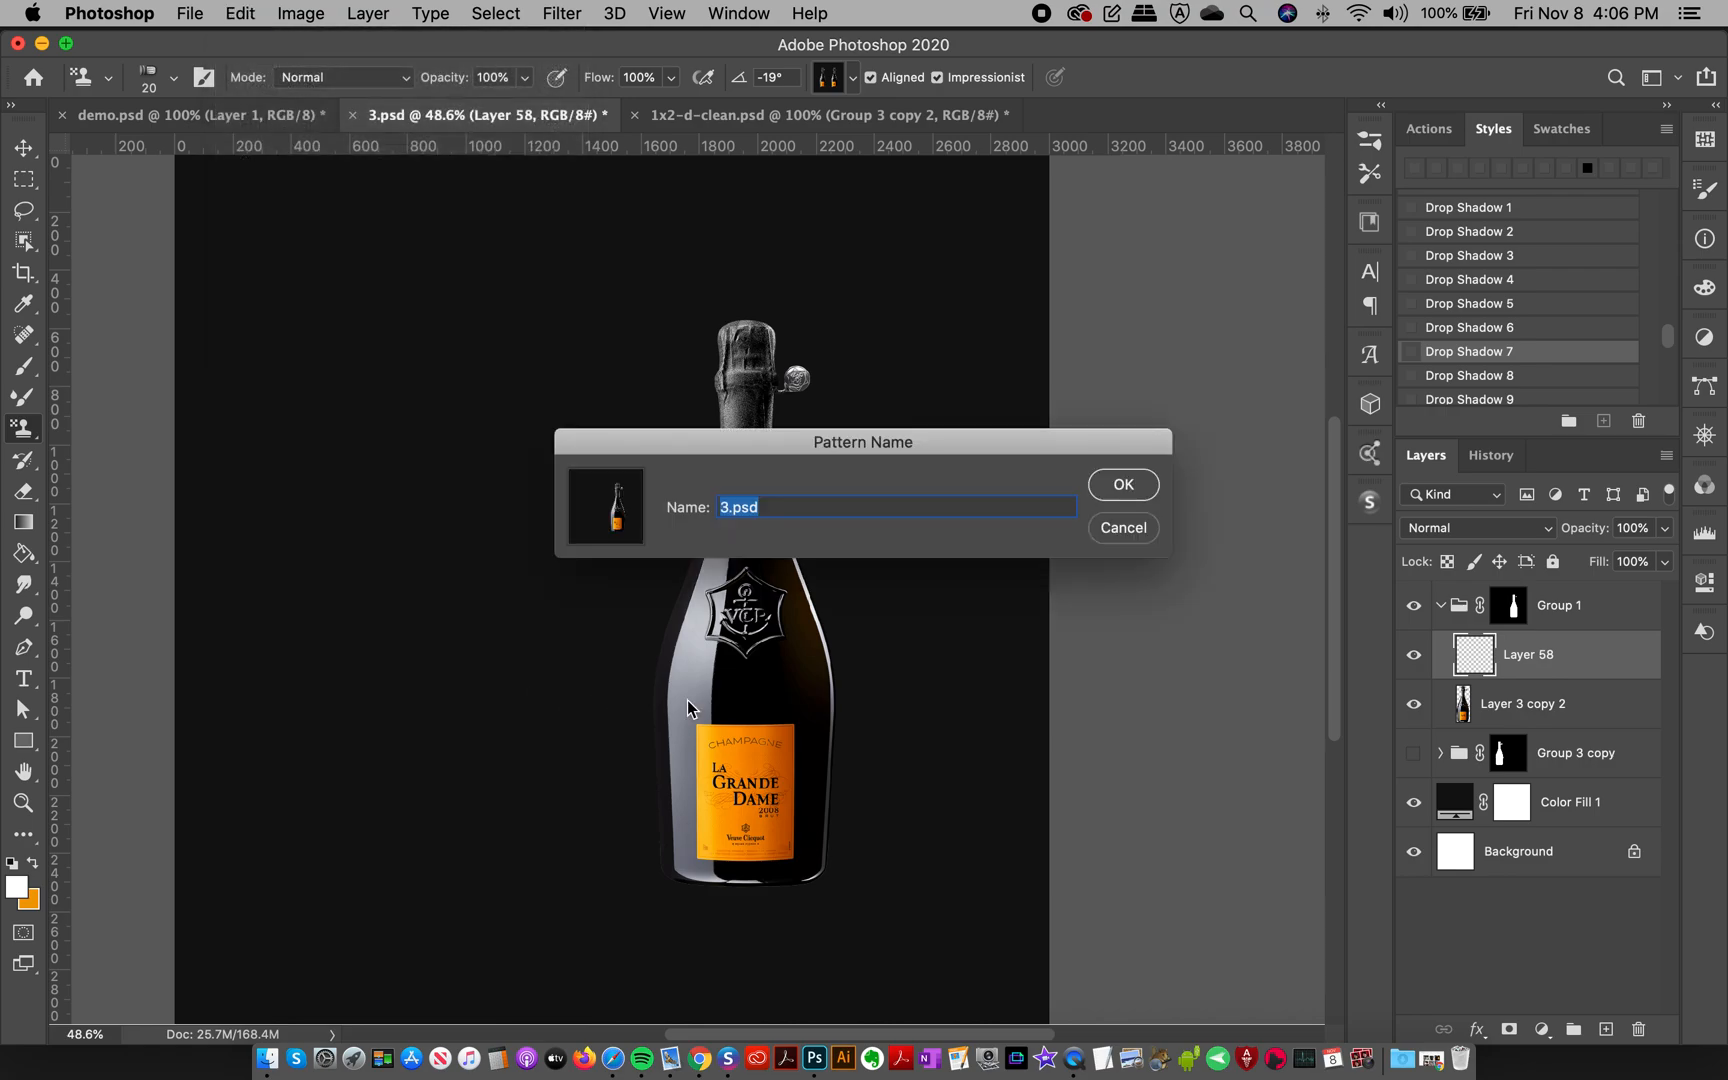
pyautogui.click(1124, 486)
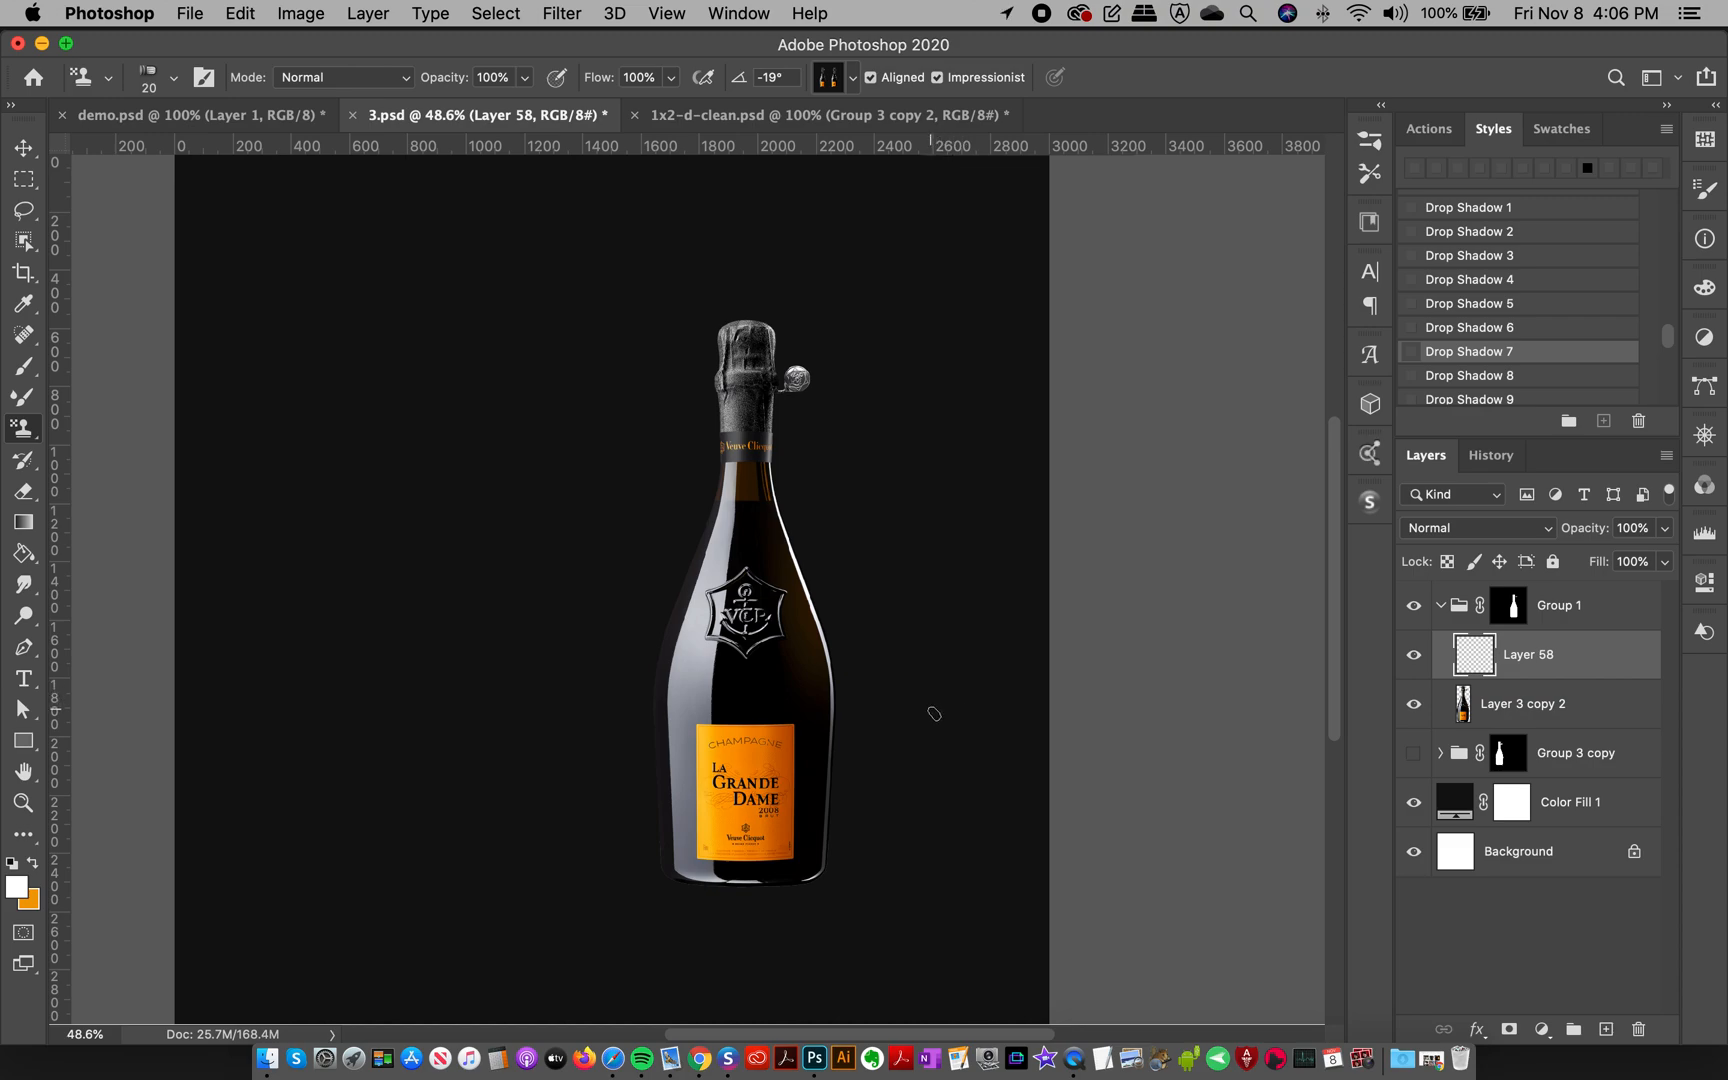
# - Set the Pattern Stamp tool's pattern to the newly defined 3.psd
pyautogui.click(830, 82)
pyautogui.scroll(-1, 953, 366)
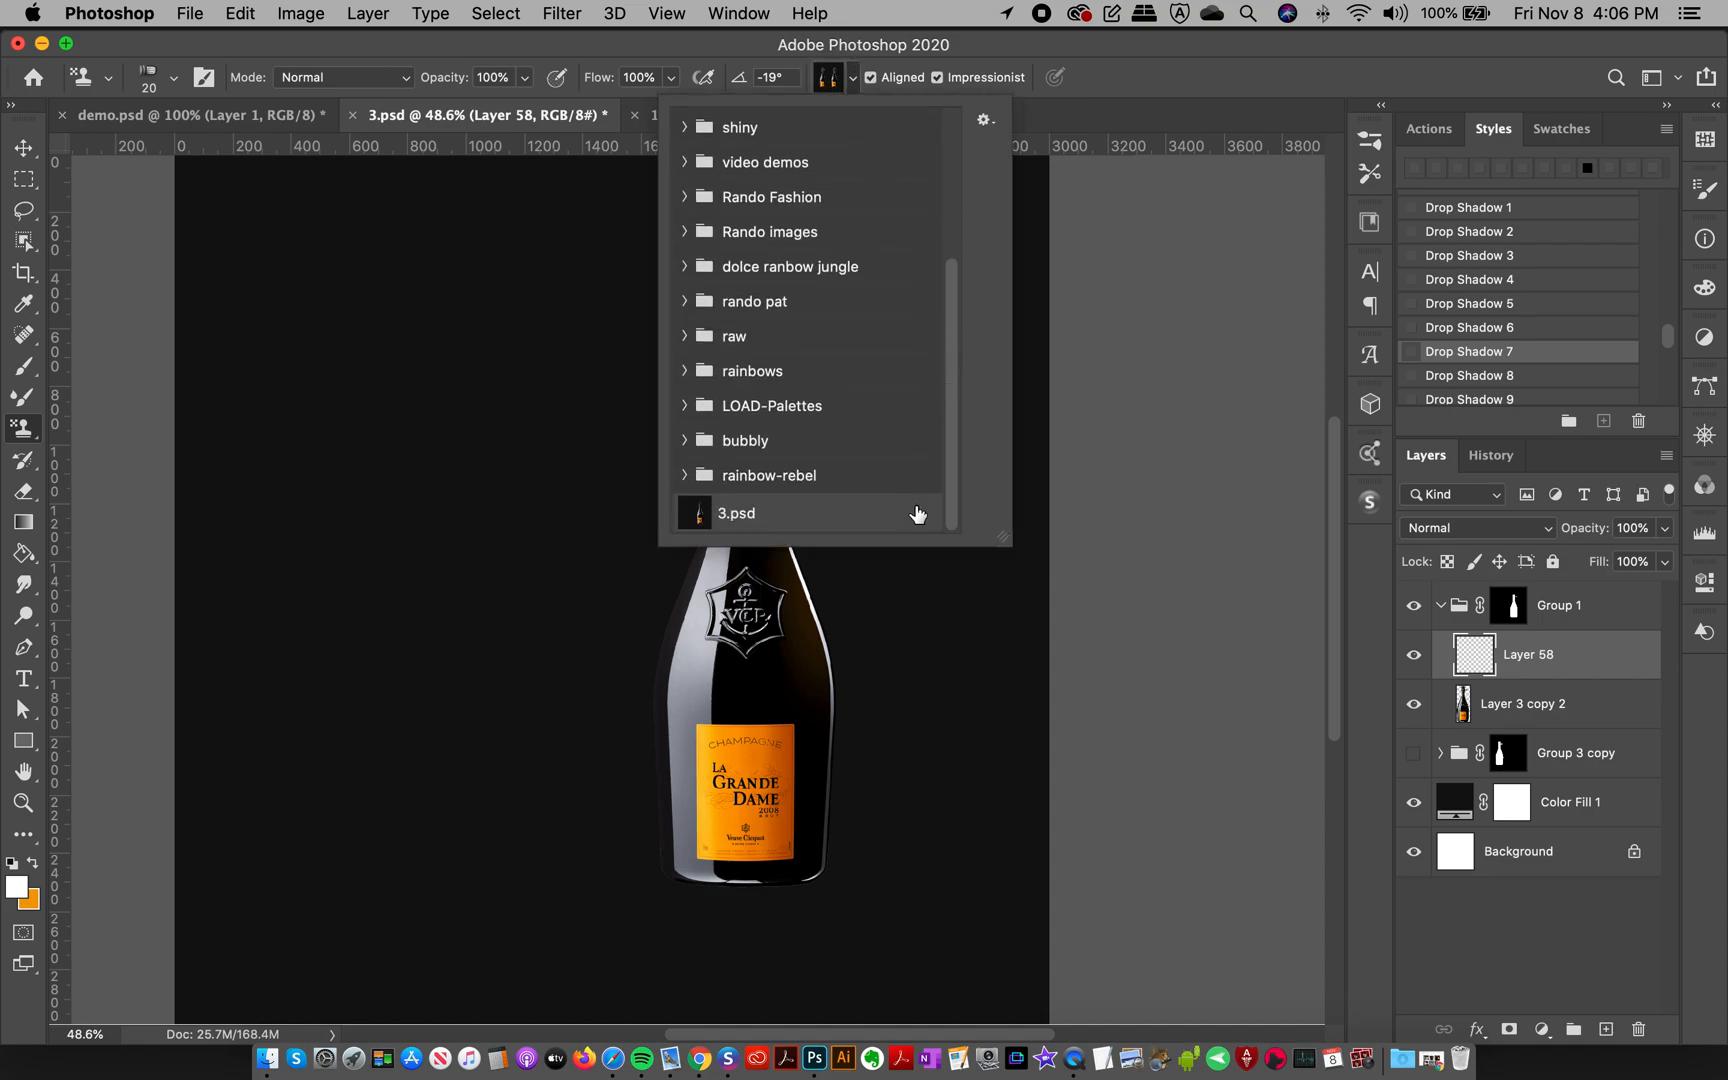
pyautogui.click(724, 526)
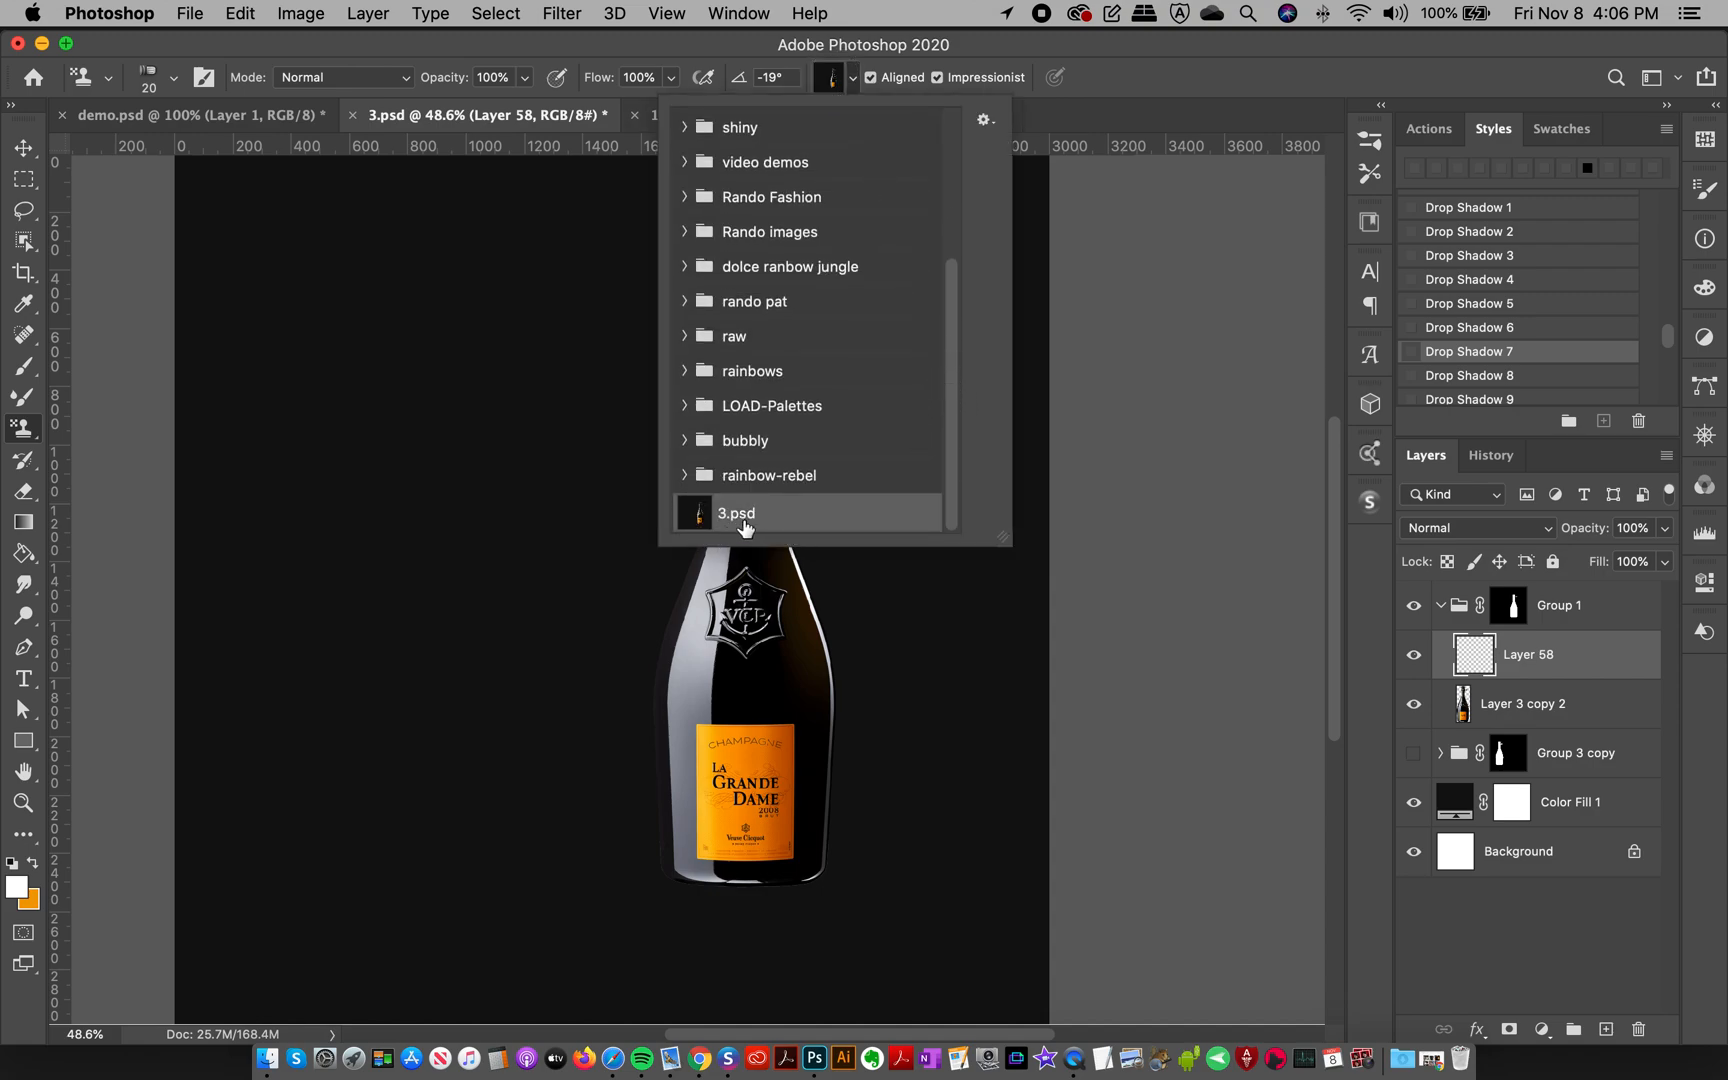
pyautogui.click(841, 81)
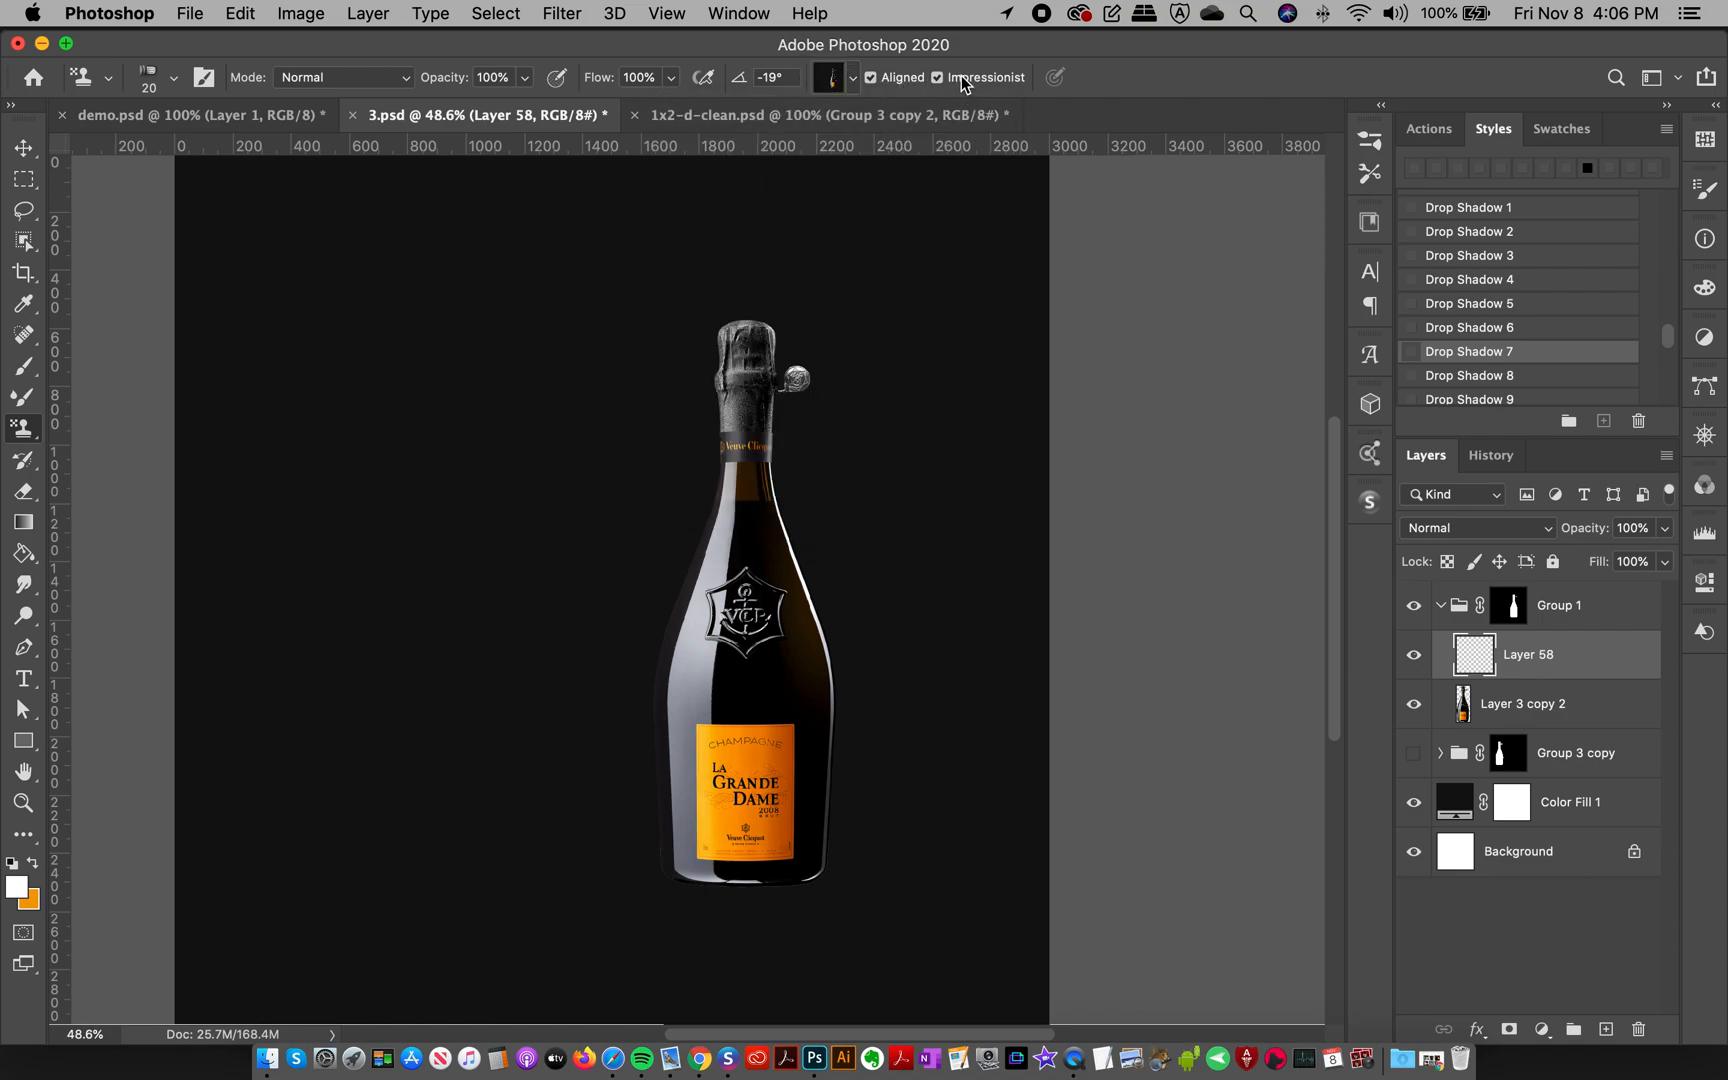
# - Zoom to 66.67% on the bottle and reactivate the Pattern Stamp tool with Layer 58 in Group 1 as the target
pyautogui.click(22, 802)
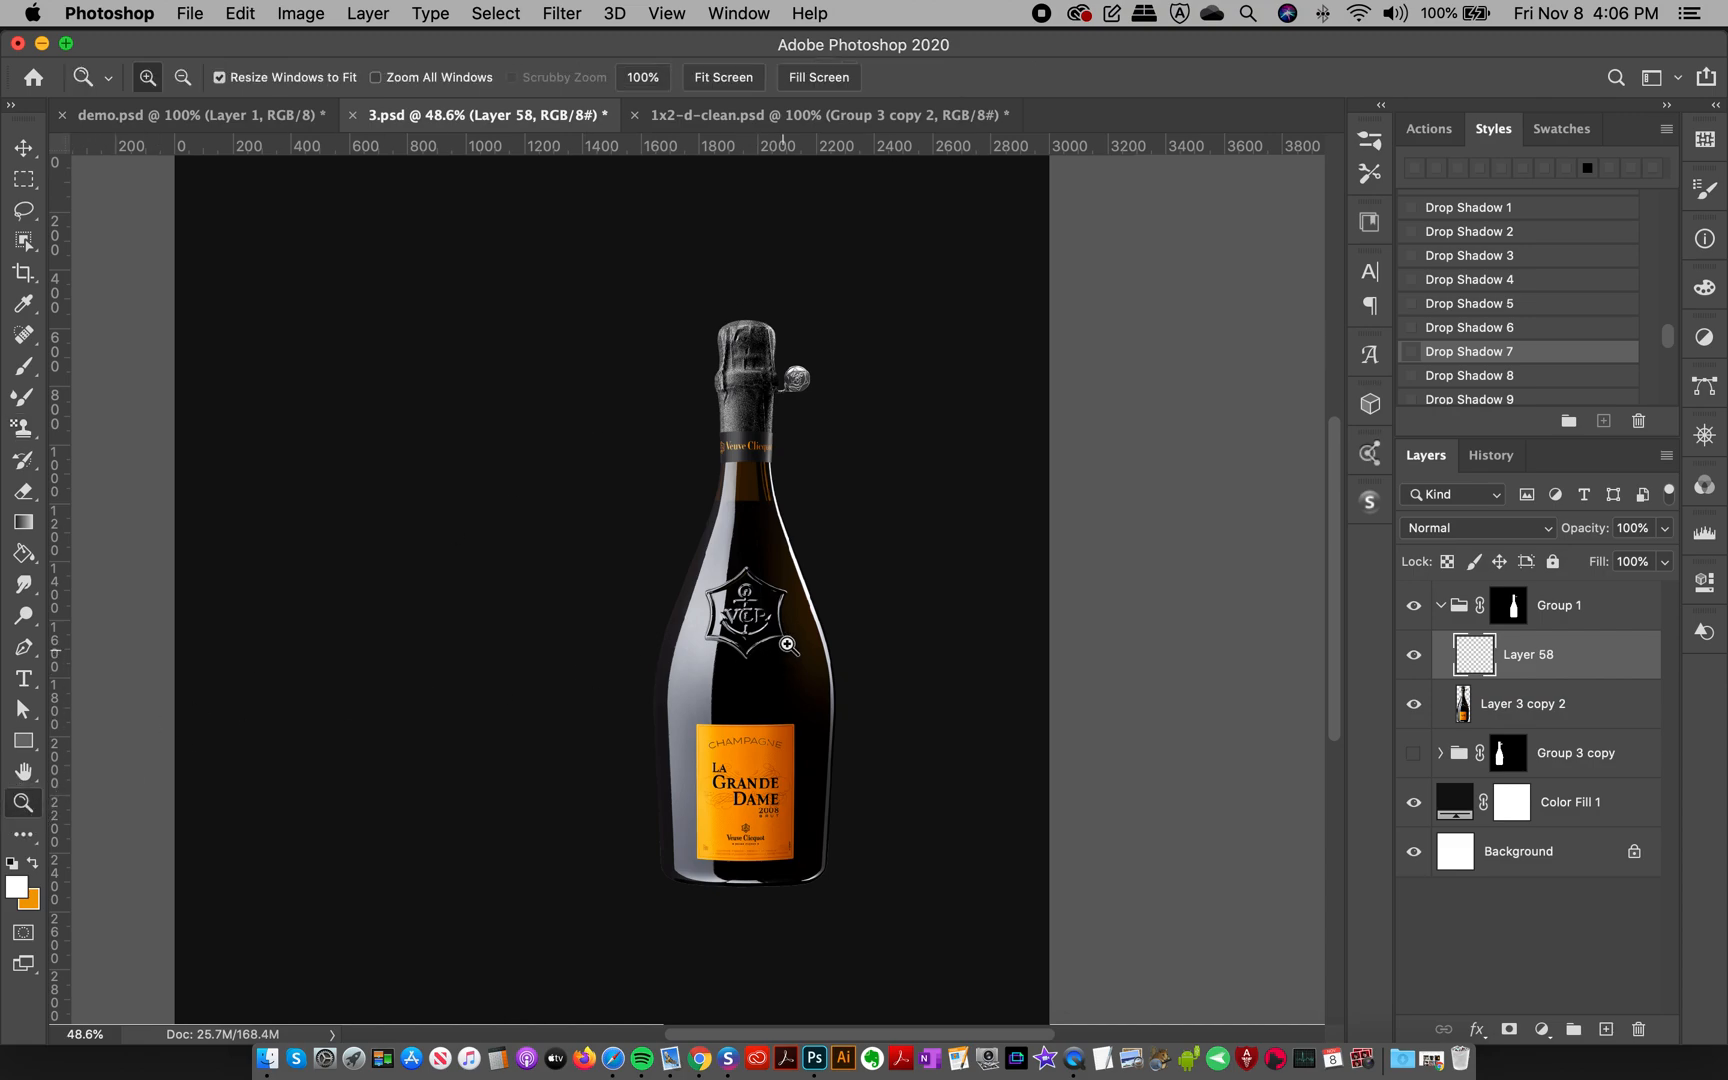
pyautogui.click(771, 591)
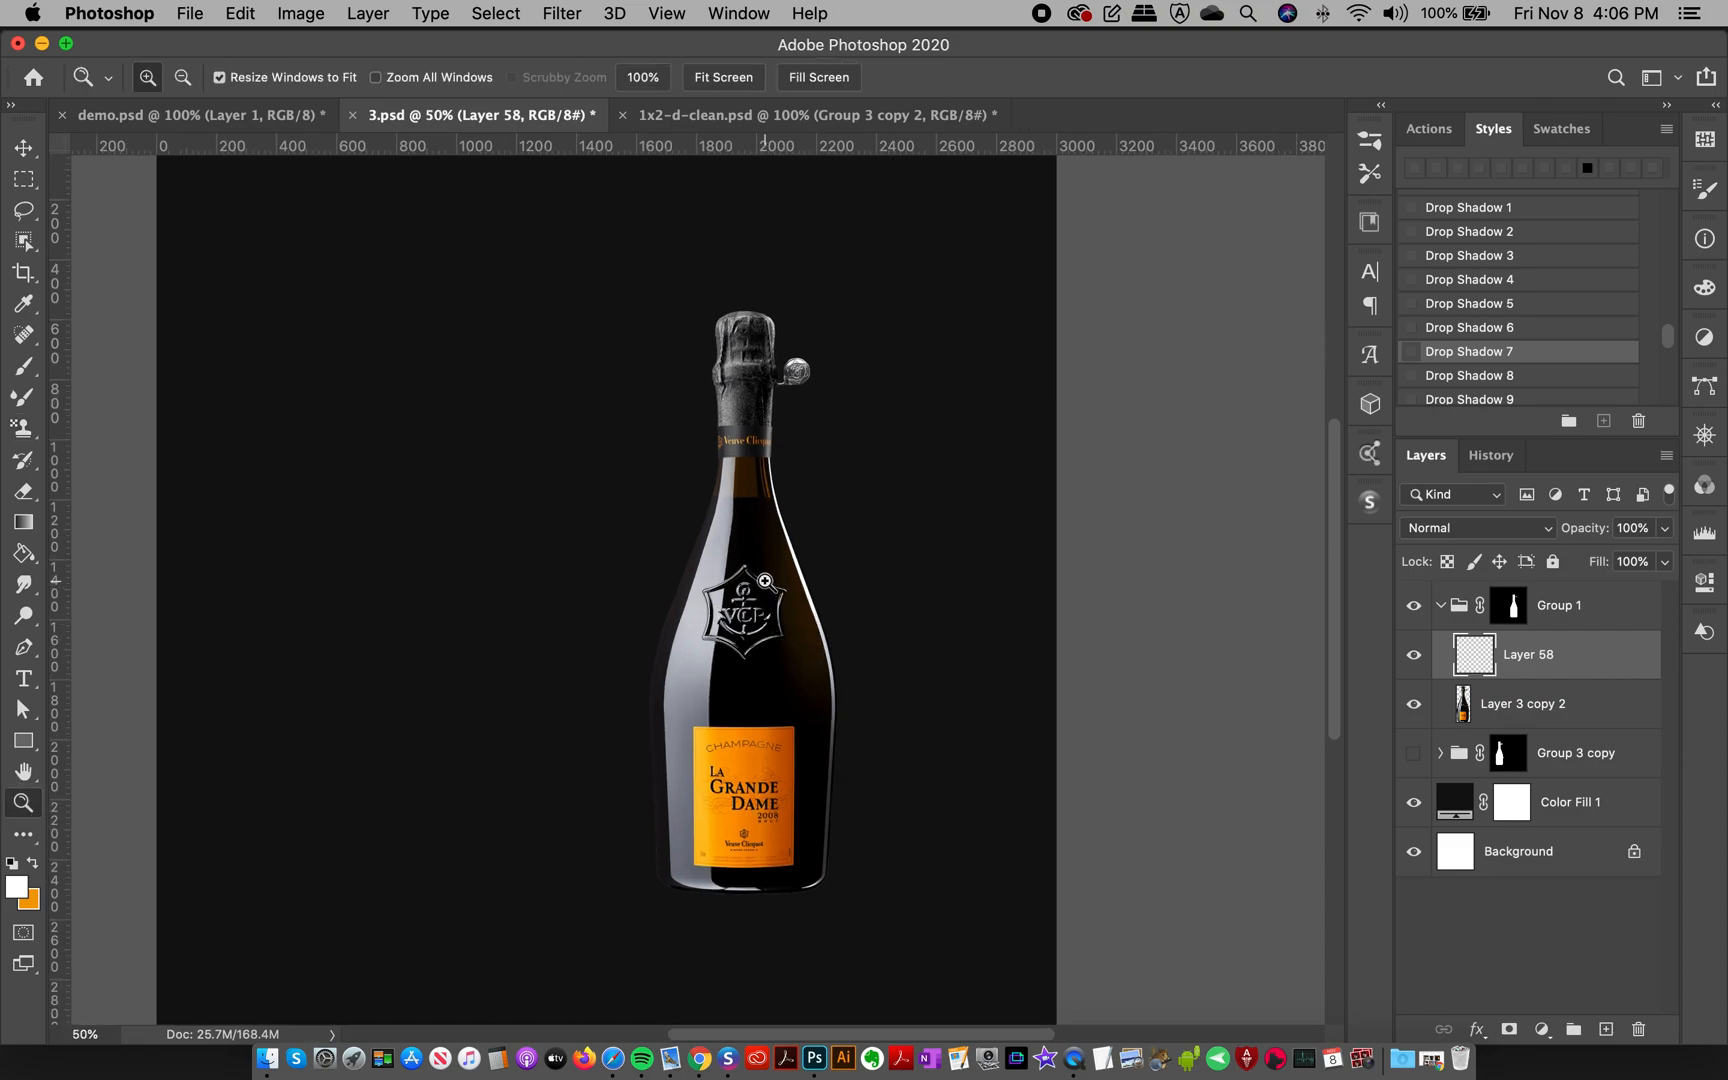
pyautogui.click(774, 590)
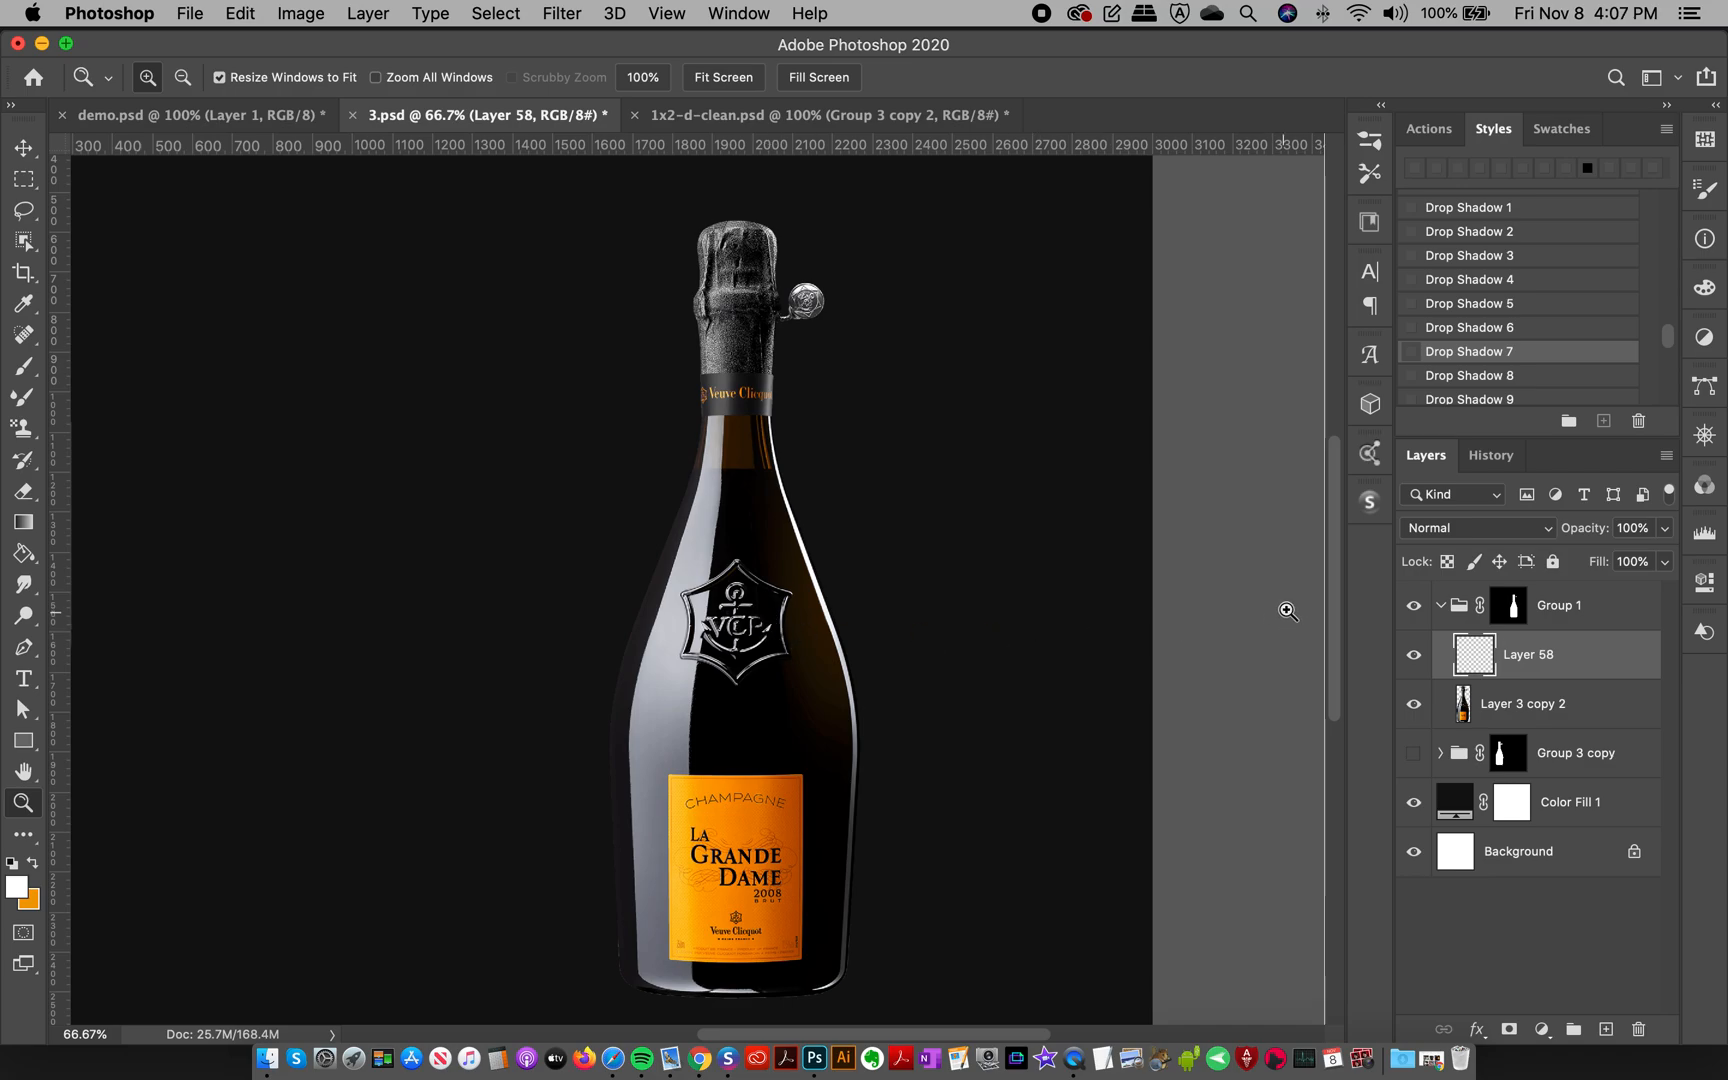
pyautogui.scroll(-1, 1339, 608)
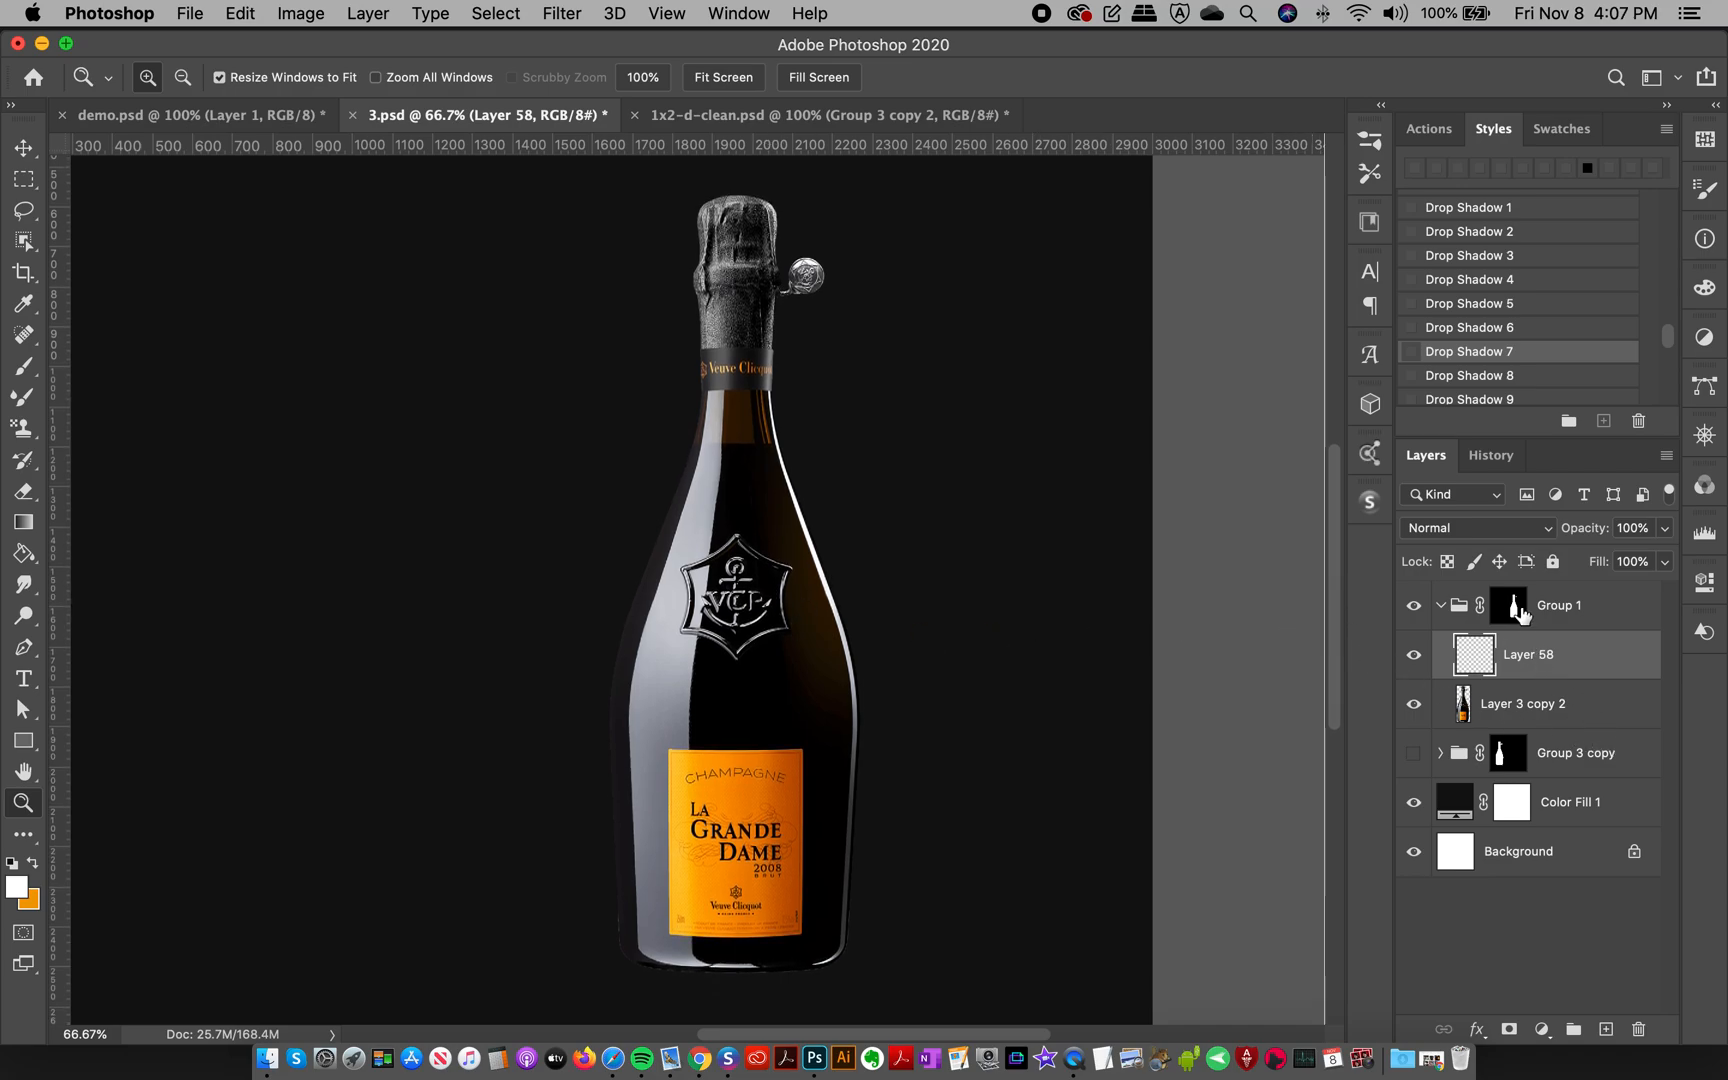
pyautogui.click(1557, 617)
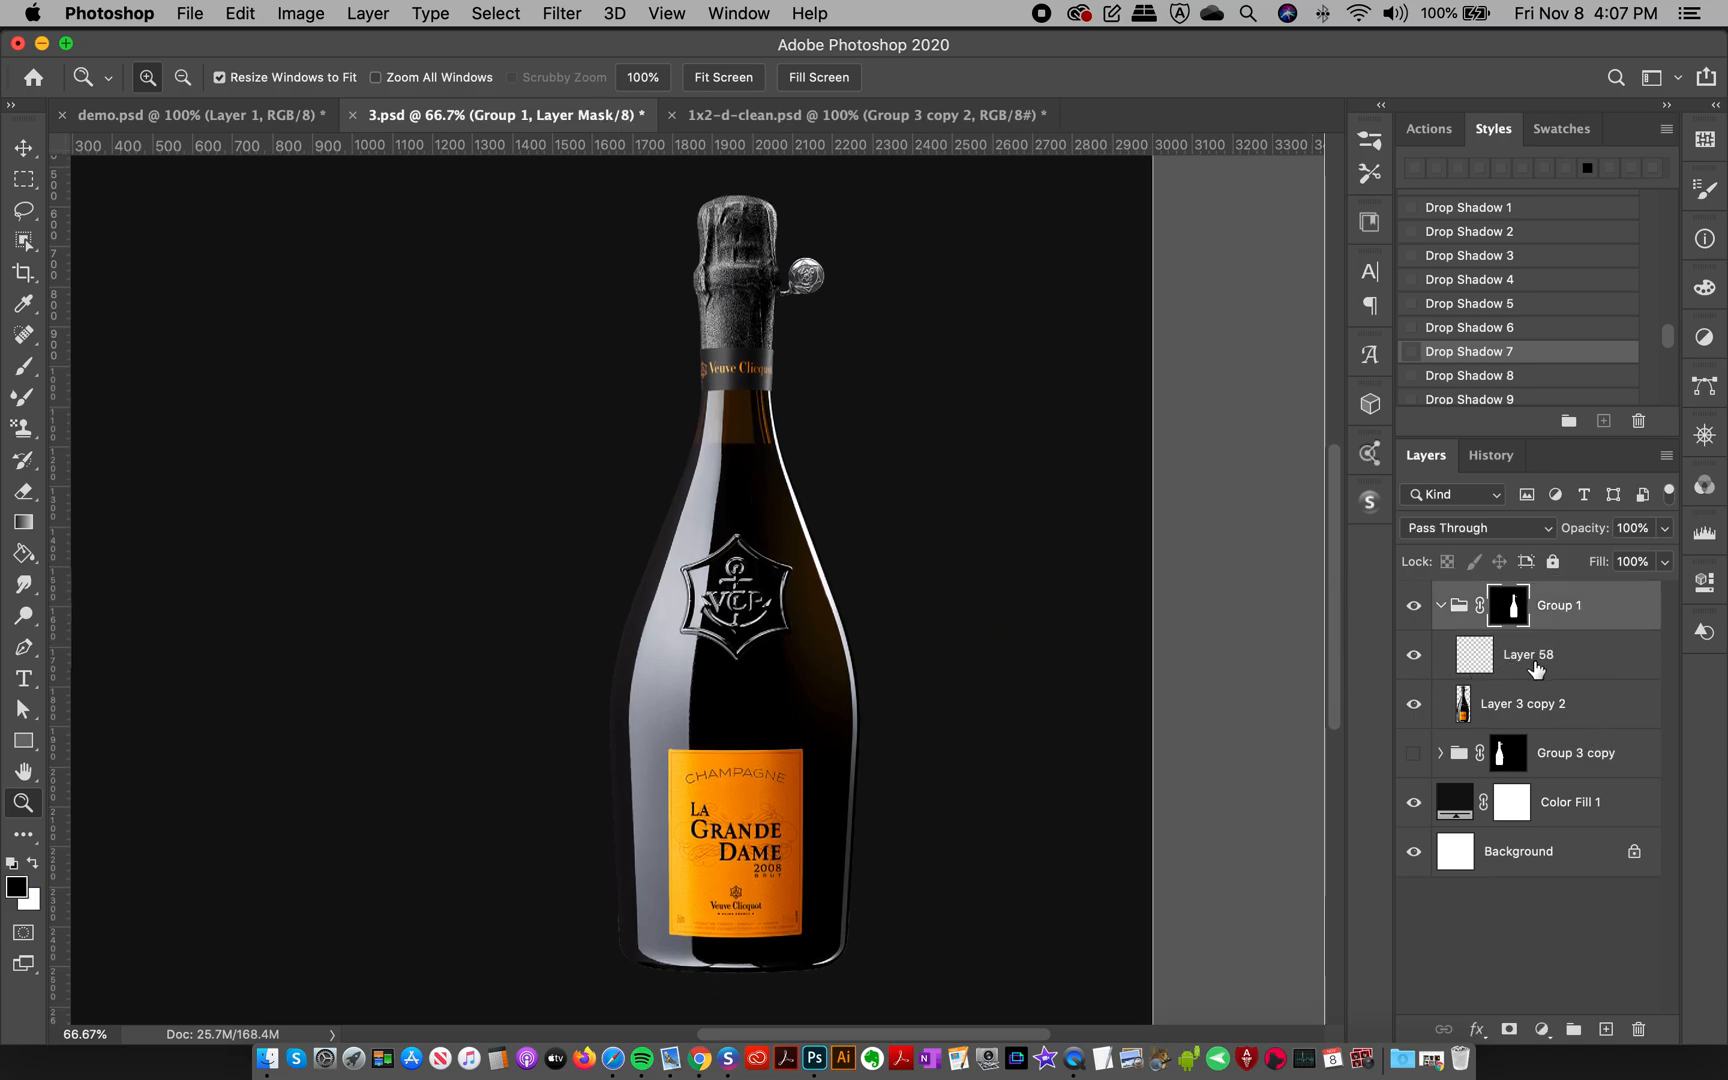
pyautogui.click(1540, 668)
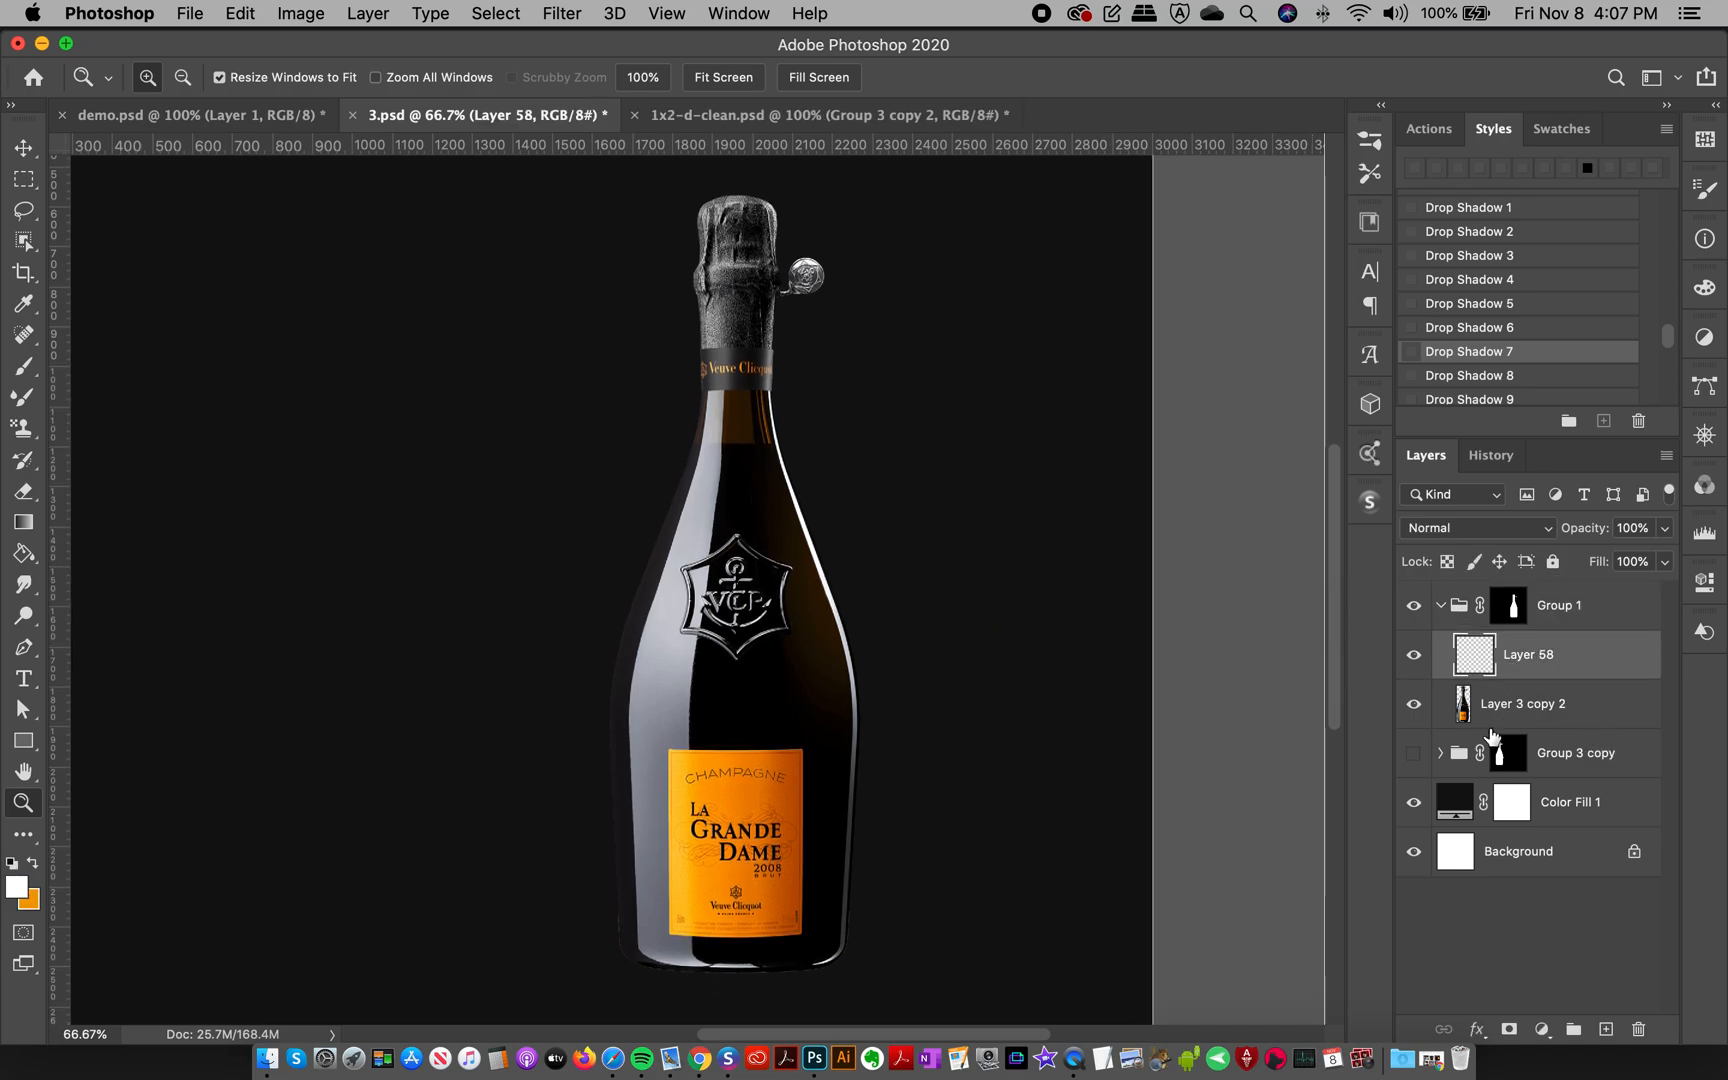
pyautogui.click(24, 430)
pyautogui.click(829, 77)
pyautogui.click(829, 77)
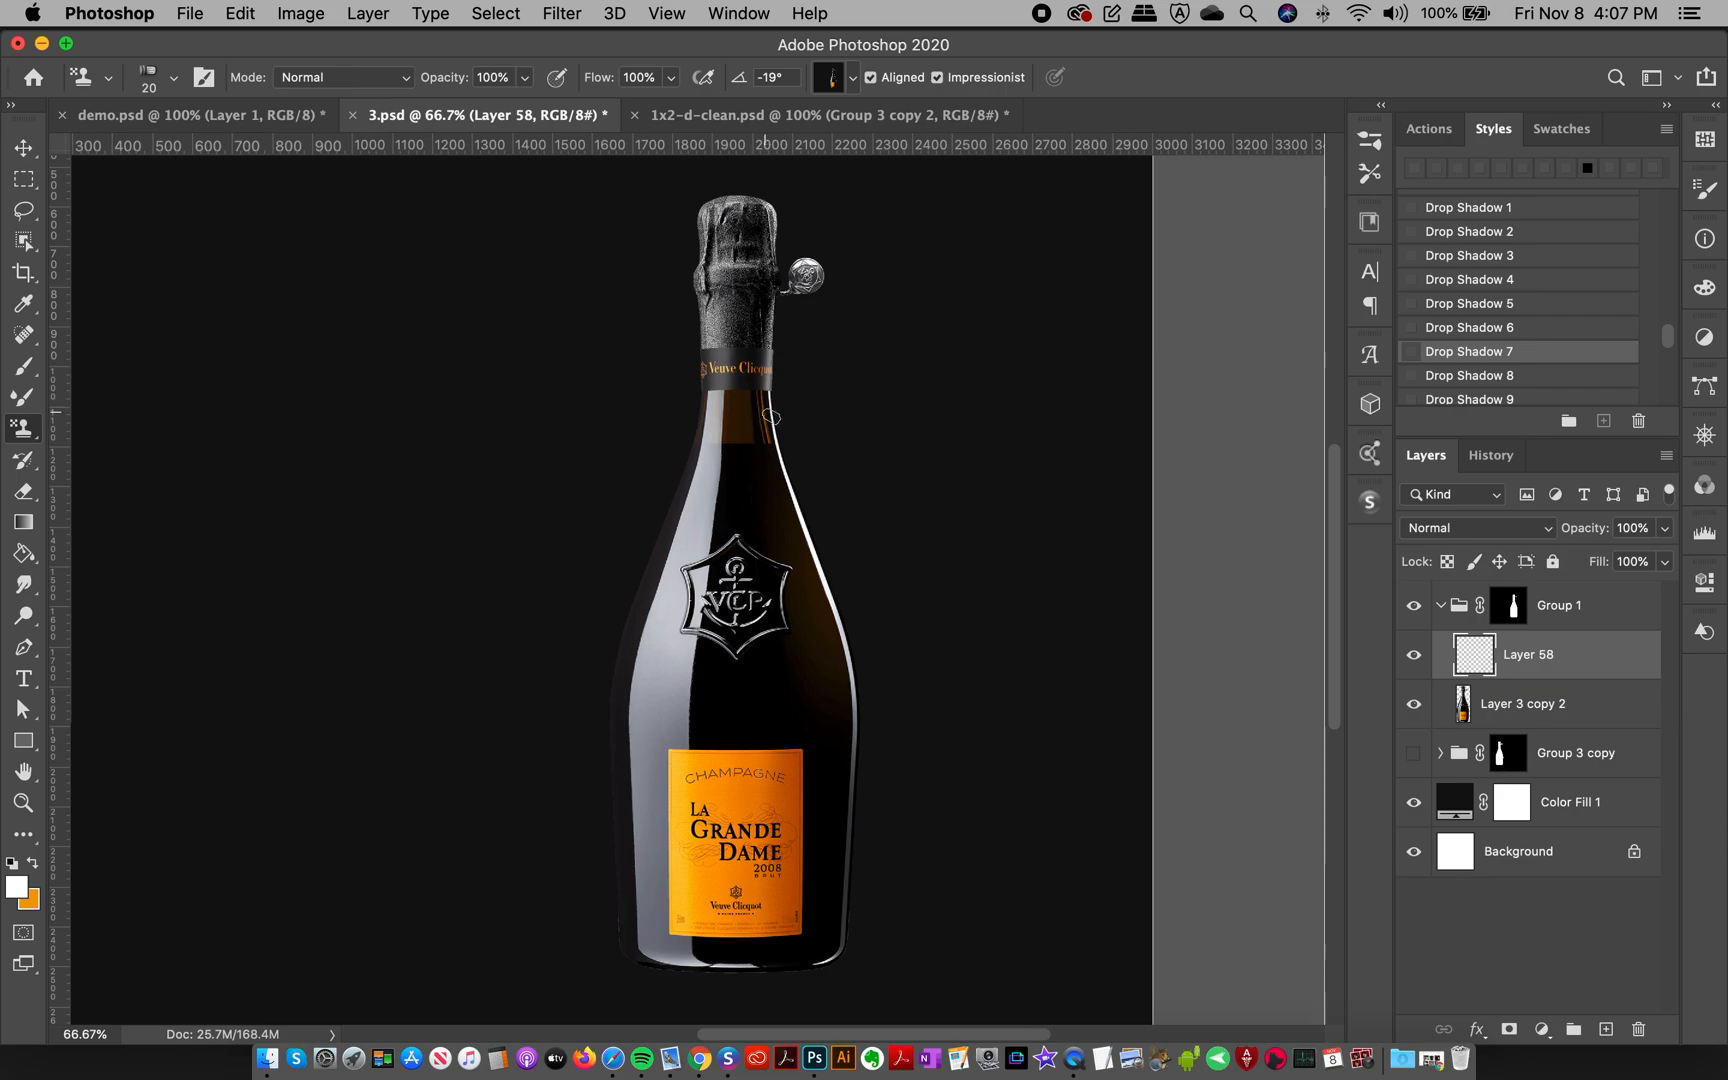
# - Set the Instapressionist Fill 4 brush to 15 px and paint over the cap, body and label of the photographic bottle on Layer 58
pyautogui.click(1362, 170)
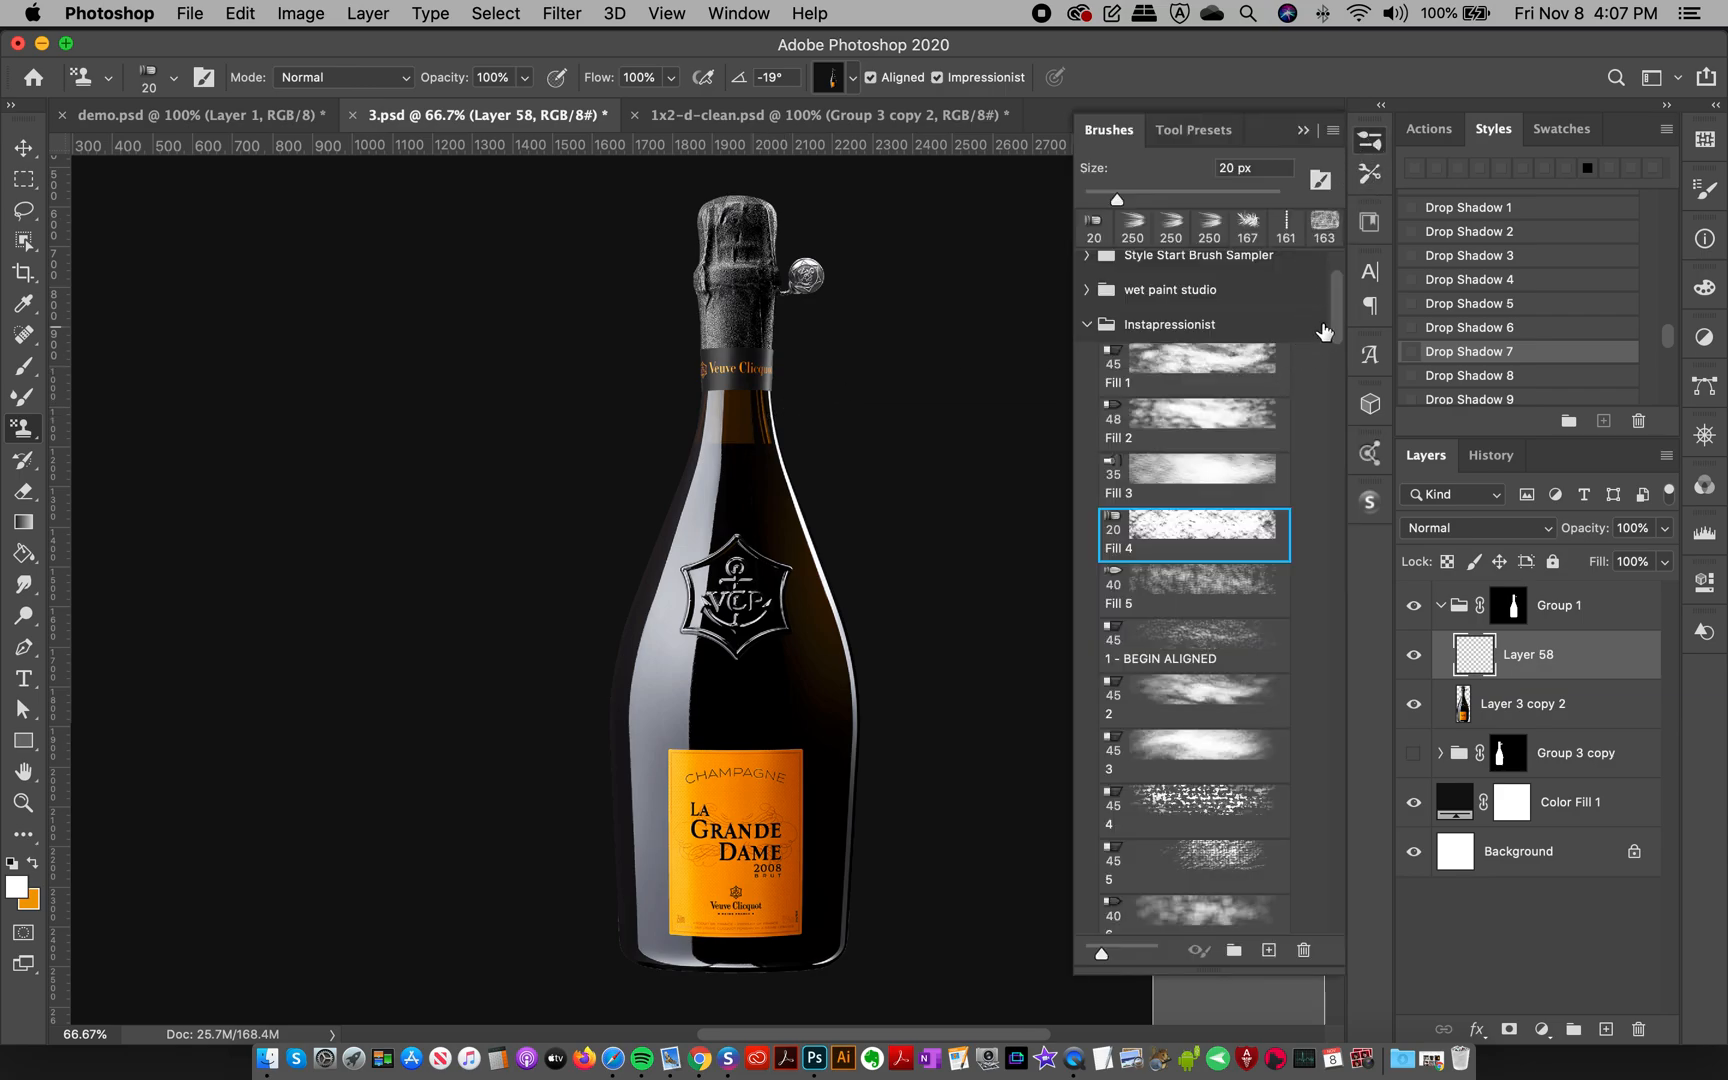
pyautogui.scroll(-3, 1334, 322)
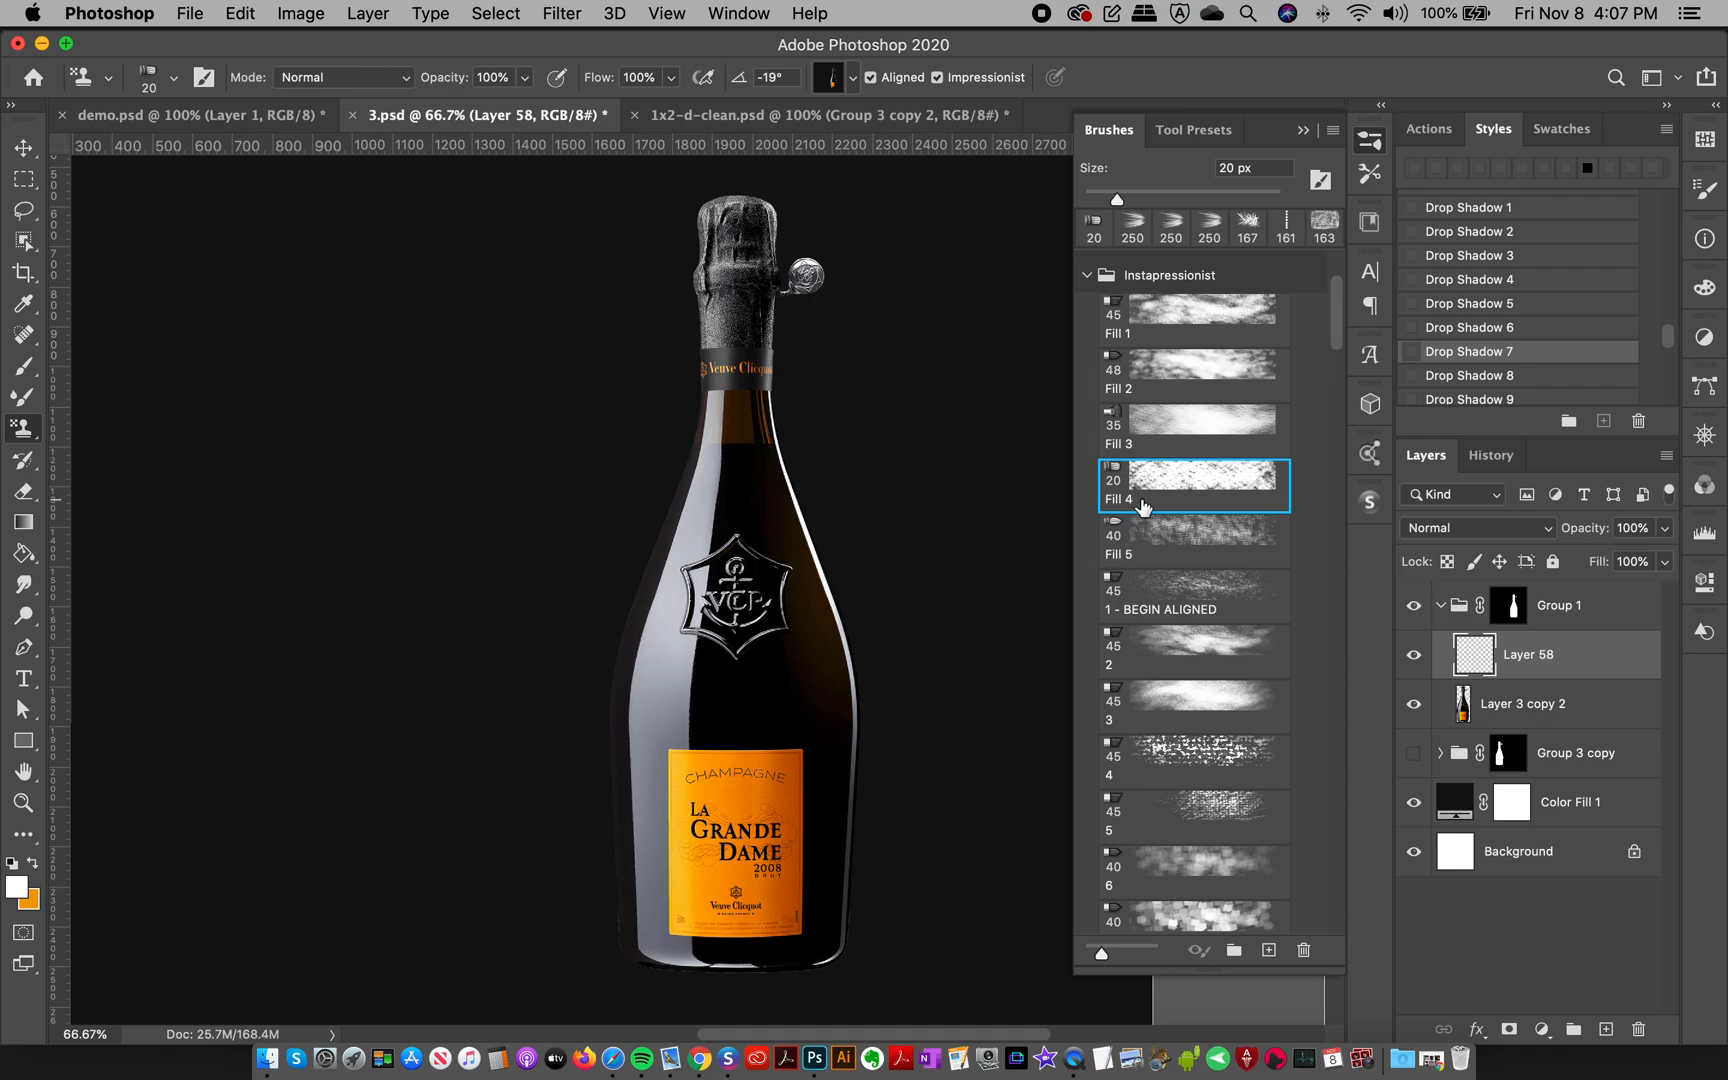
pyautogui.moveTo(722, 483); pyautogui.dragTo(718, 660)
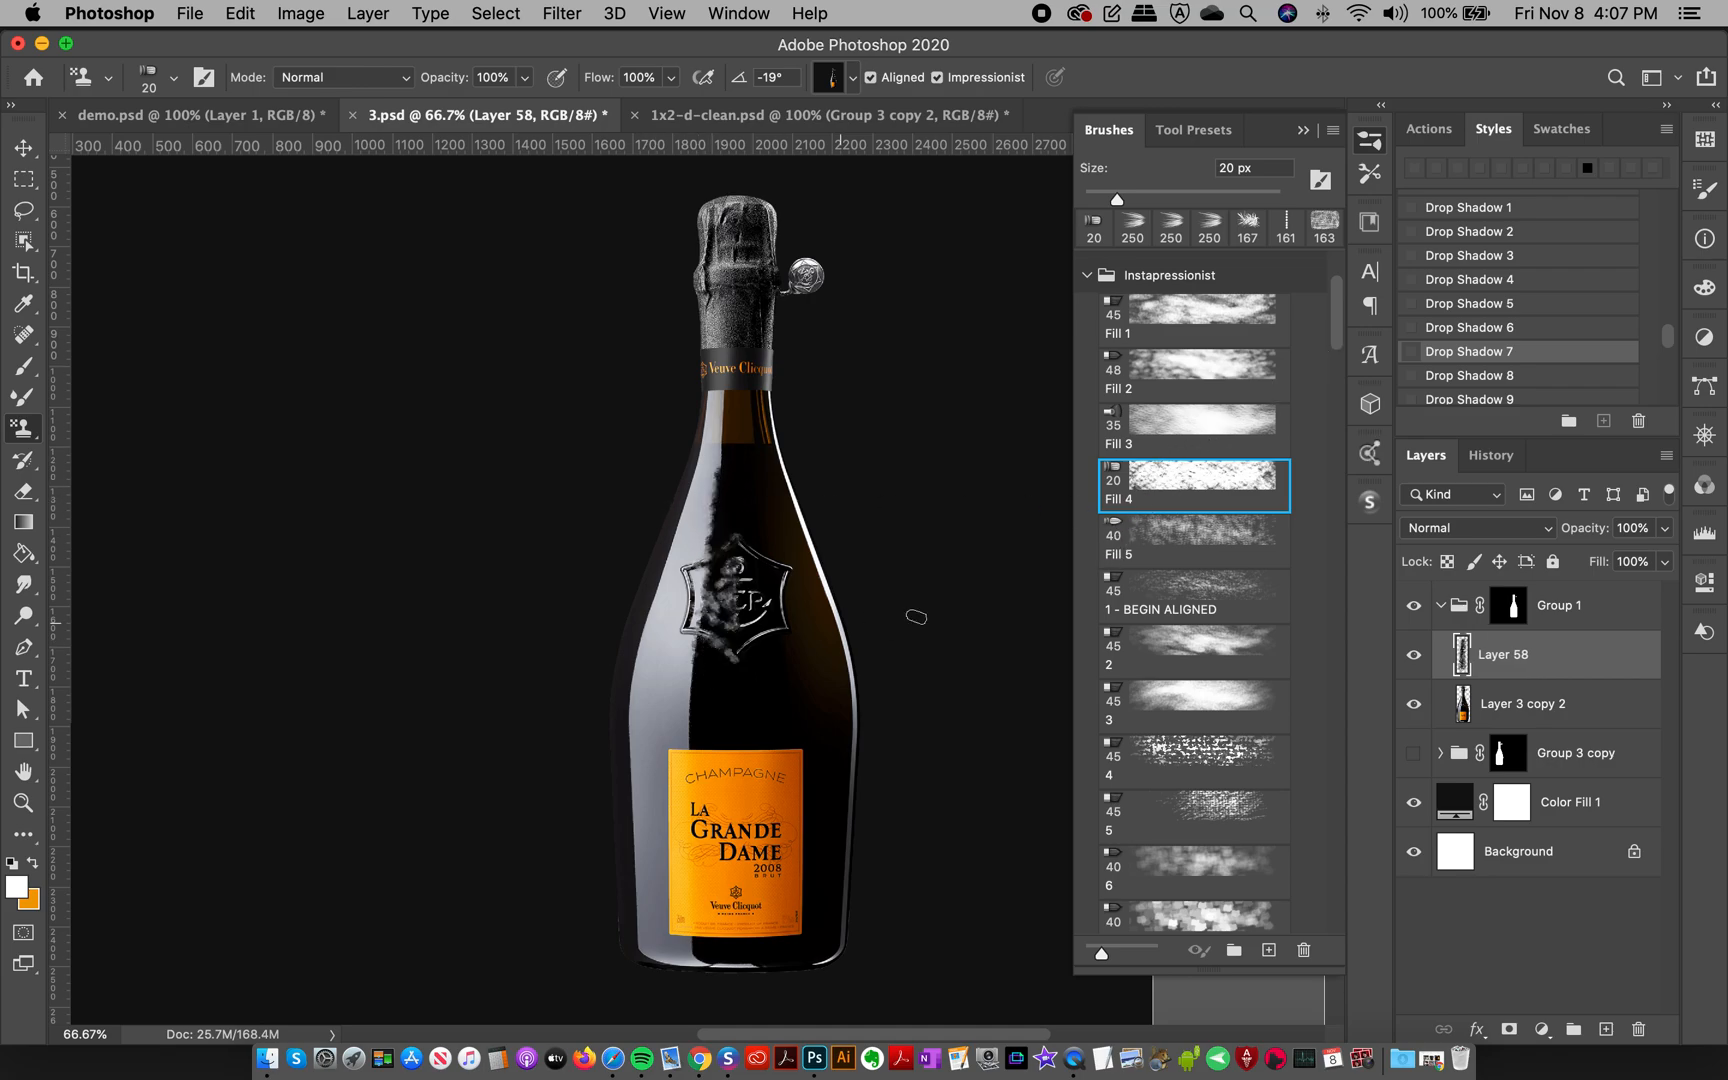
pyautogui.press('super+z')
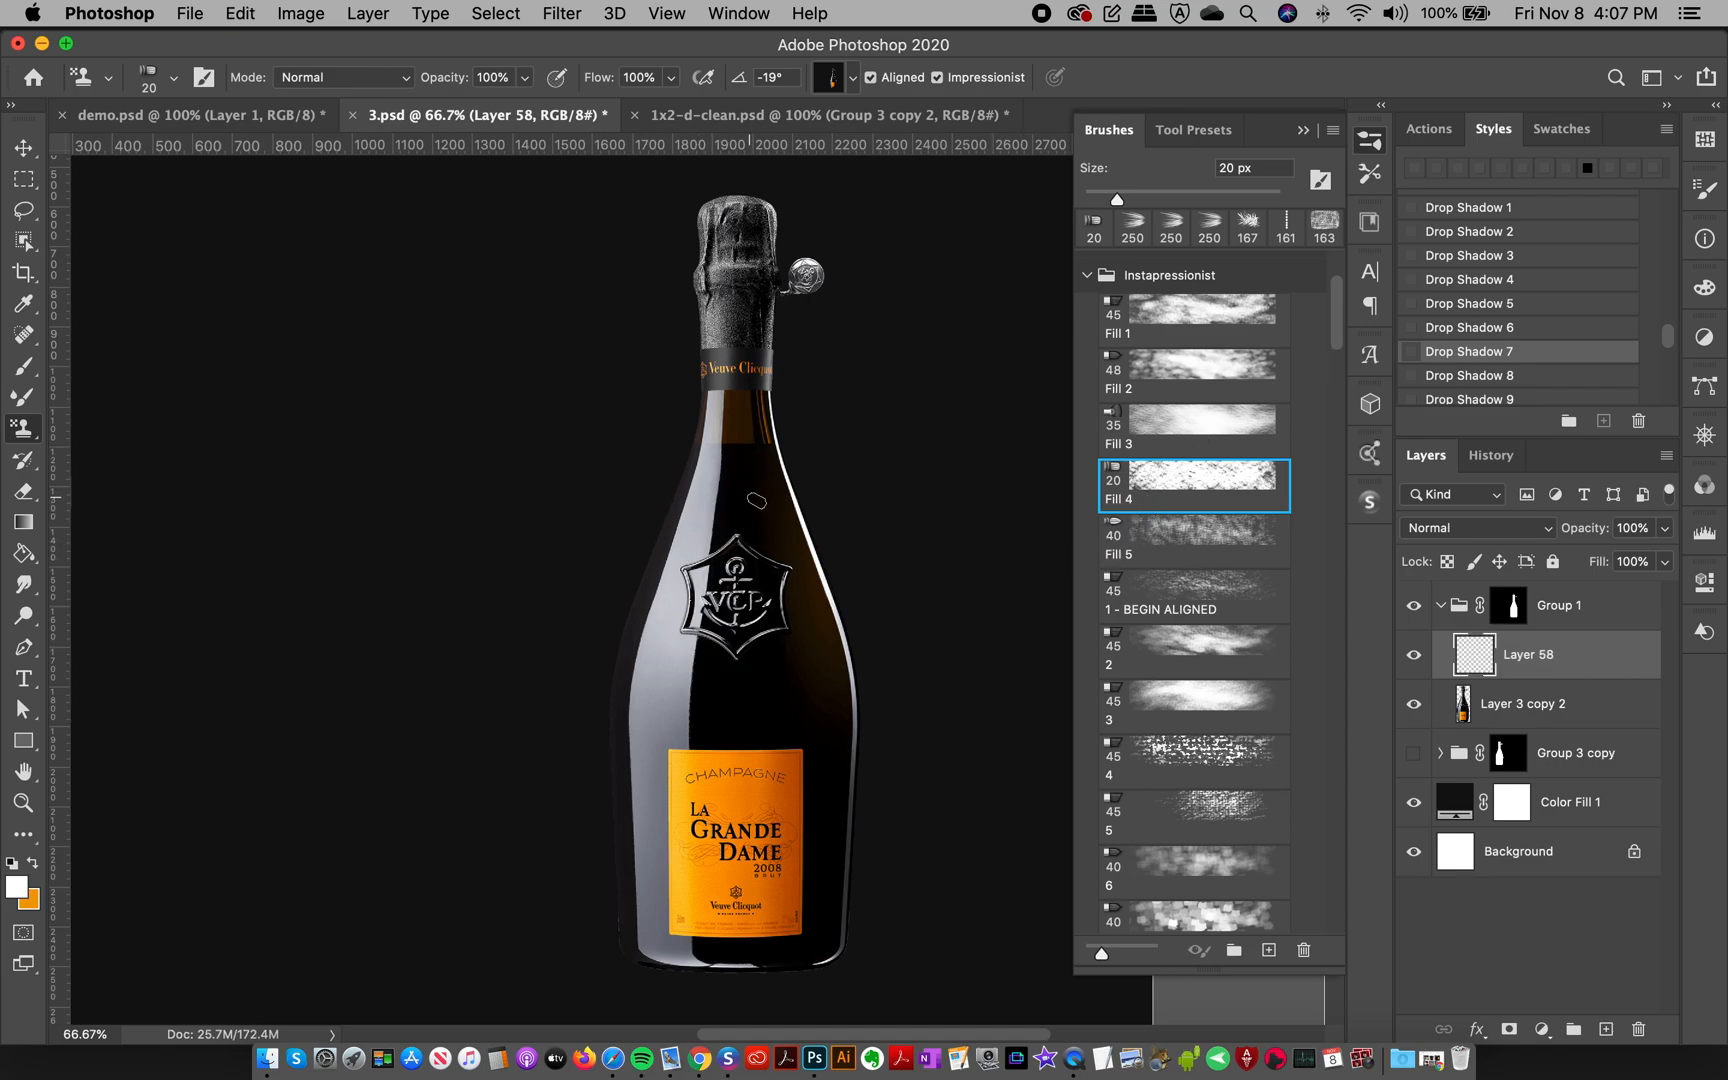
pyautogui.press('[')
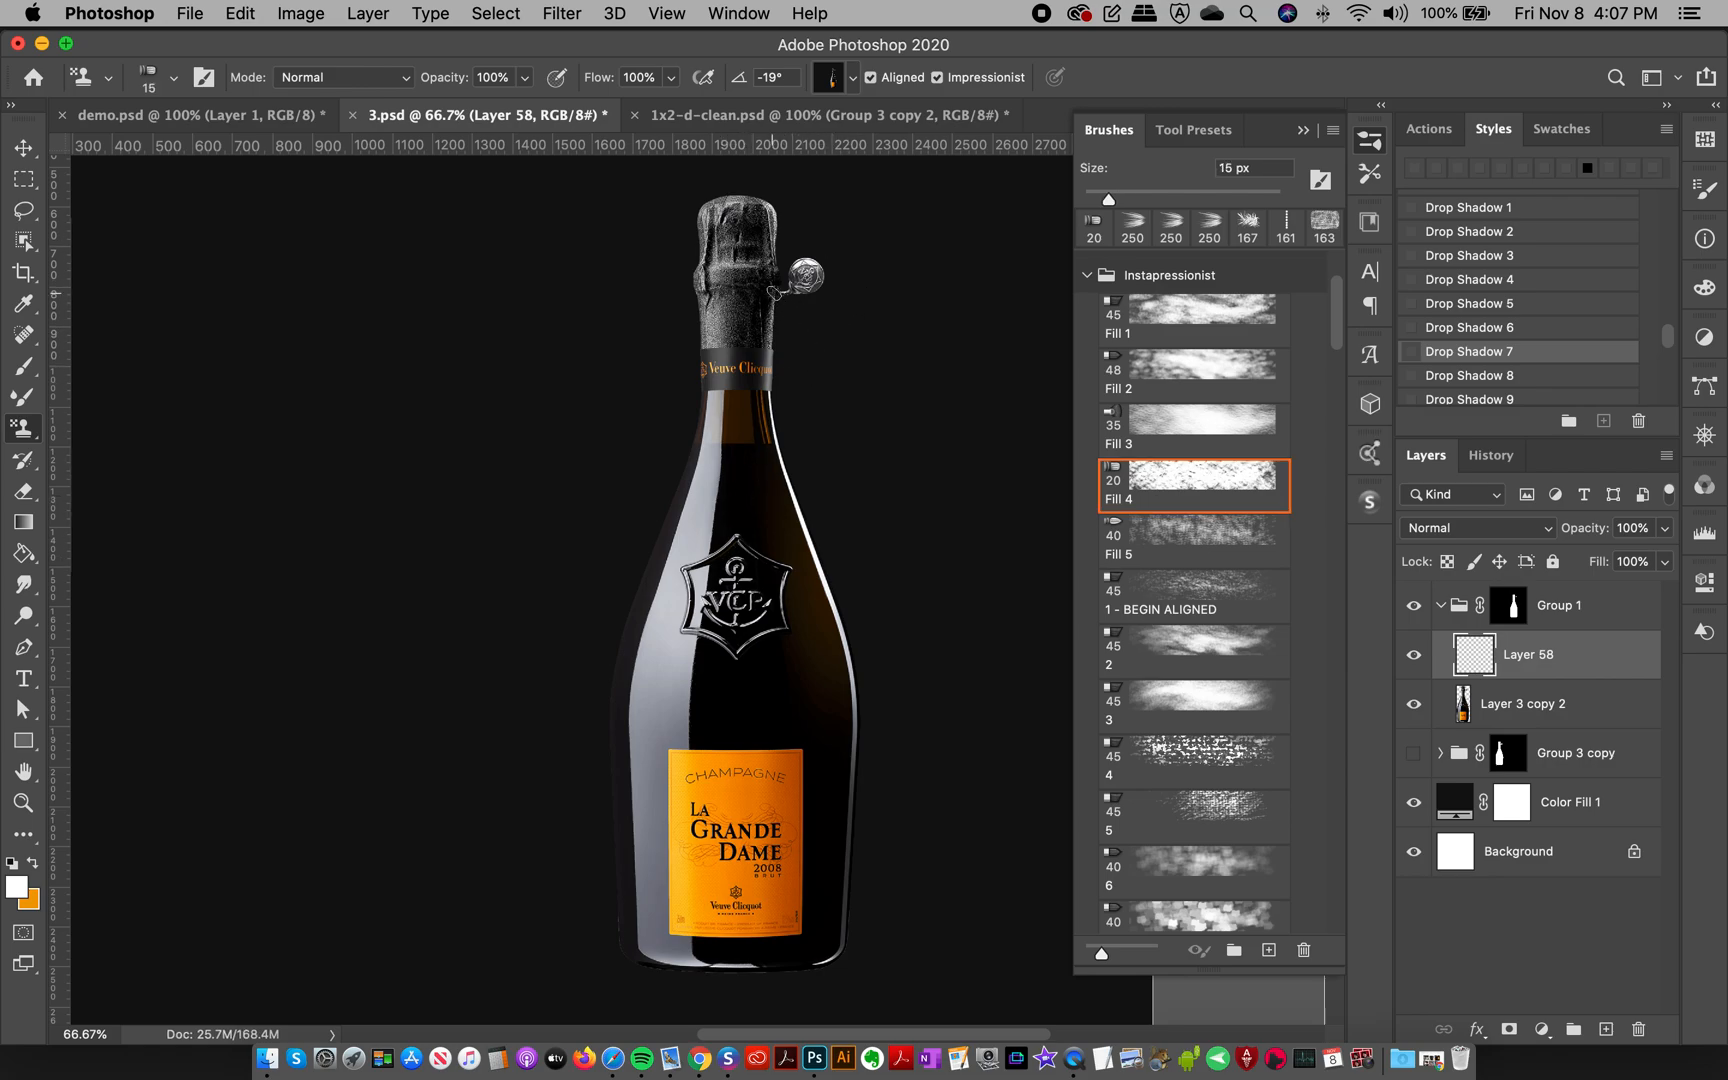
pyautogui.moveTo(705, 236)
pyautogui.mouseDown()
pyautogui.moveTo(746, 208)
pyautogui.moveTo(749, 385)
pyautogui.moveTo(778, 196)
pyautogui.moveTo(780, 323)
pyautogui.moveTo(818, 285)
pyautogui.mouseUp()
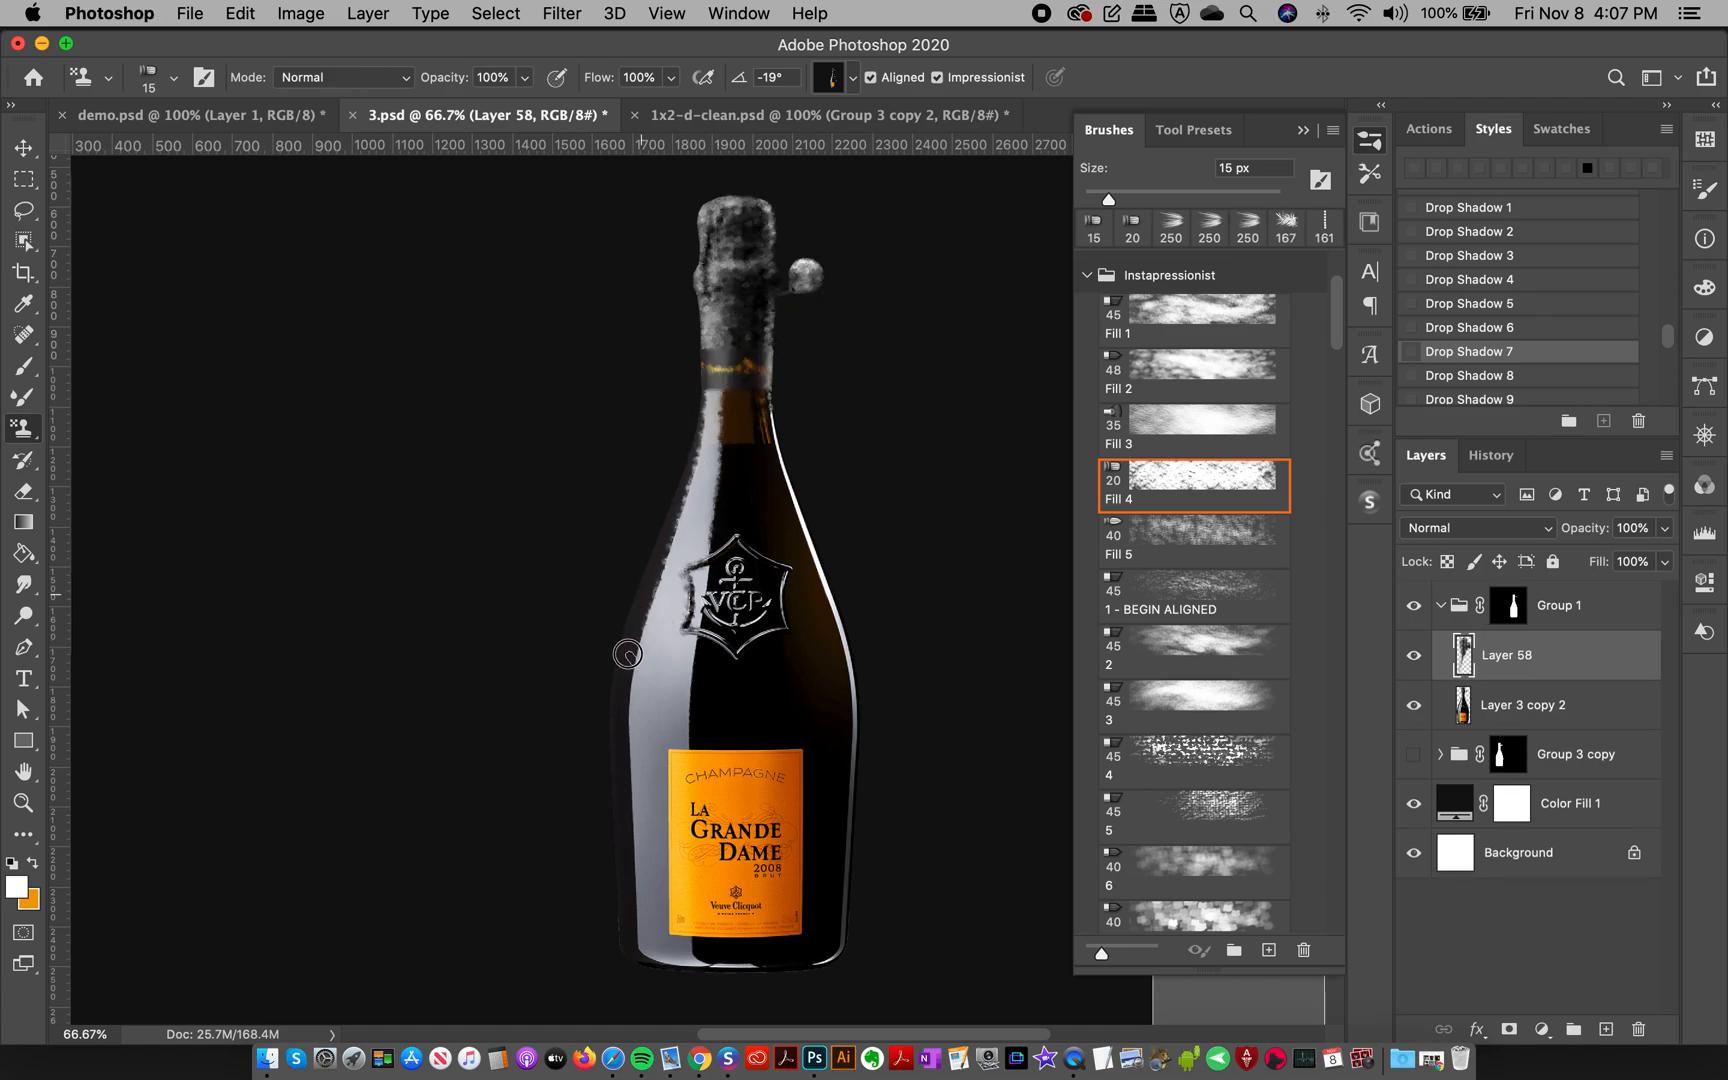
pyautogui.moveTo(635, 832)
pyautogui.mouseDown()
pyautogui.moveTo(637, 890)
pyautogui.moveTo(632, 743)
pyautogui.moveTo(640, 955)
pyautogui.moveTo(671, 903)
pyautogui.moveTo(702, 692)
pyautogui.moveTo(676, 788)
pyautogui.moveTo(680, 889)
pyautogui.moveTo(717, 764)
pyautogui.moveTo(739, 874)
pyautogui.moveTo(753, 869)
pyautogui.moveTo(779, 743)
pyautogui.moveTo(789, 963)
pyautogui.moveTo(784, 869)
pyautogui.moveTo(719, 874)
pyautogui.moveTo(673, 967)
pyautogui.moveTo(661, 933)
pyautogui.moveTo(665, 977)
pyautogui.moveTo(810, 978)
pyautogui.moveTo(678, 952)
pyautogui.moveTo(662, 955)
pyautogui.moveTo(850, 951)
pyautogui.mouseUp()
pyautogui.moveTo(839, 870)
pyautogui.mouseDown()
pyautogui.moveTo(851, 676)
pyautogui.moveTo(843, 728)
pyautogui.moveTo(828, 590)
pyautogui.moveTo(836, 625)
pyautogui.moveTo(768, 424)
pyautogui.moveTo(769, 268)
pyautogui.moveTo(811, 261)
pyautogui.moveTo(727, 402)
pyautogui.moveTo(722, 648)
pyautogui.moveTo(756, 525)
pyautogui.moveTo(756, 652)
pyautogui.moveTo(795, 576)
pyautogui.moveTo(763, 552)
pyautogui.moveTo(690, 573)
pyautogui.moveTo(676, 624)
pyautogui.moveTo(791, 651)
pyautogui.moveTo(709, 369)
pyautogui.moveTo(753, 404)
pyautogui.moveTo(778, 333)
pyautogui.moveTo(701, 520)
pyautogui.moveTo(690, 477)
pyautogui.moveTo(629, 756)
pyautogui.moveTo(757, 661)
pyautogui.moveTo(676, 312)
pyautogui.moveTo(711, 399)
pyautogui.moveTo(693, 366)
pyautogui.moveTo(738, 377)
pyautogui.moveTo(768, 415)
pyautogui.moveTo(893, 418)
pyautogui.mouseUp()
# - Show Group 3 copy and move its finished painted bottle closer to the new one, level with it, for comparison
pyautogui.click(1414, 768)
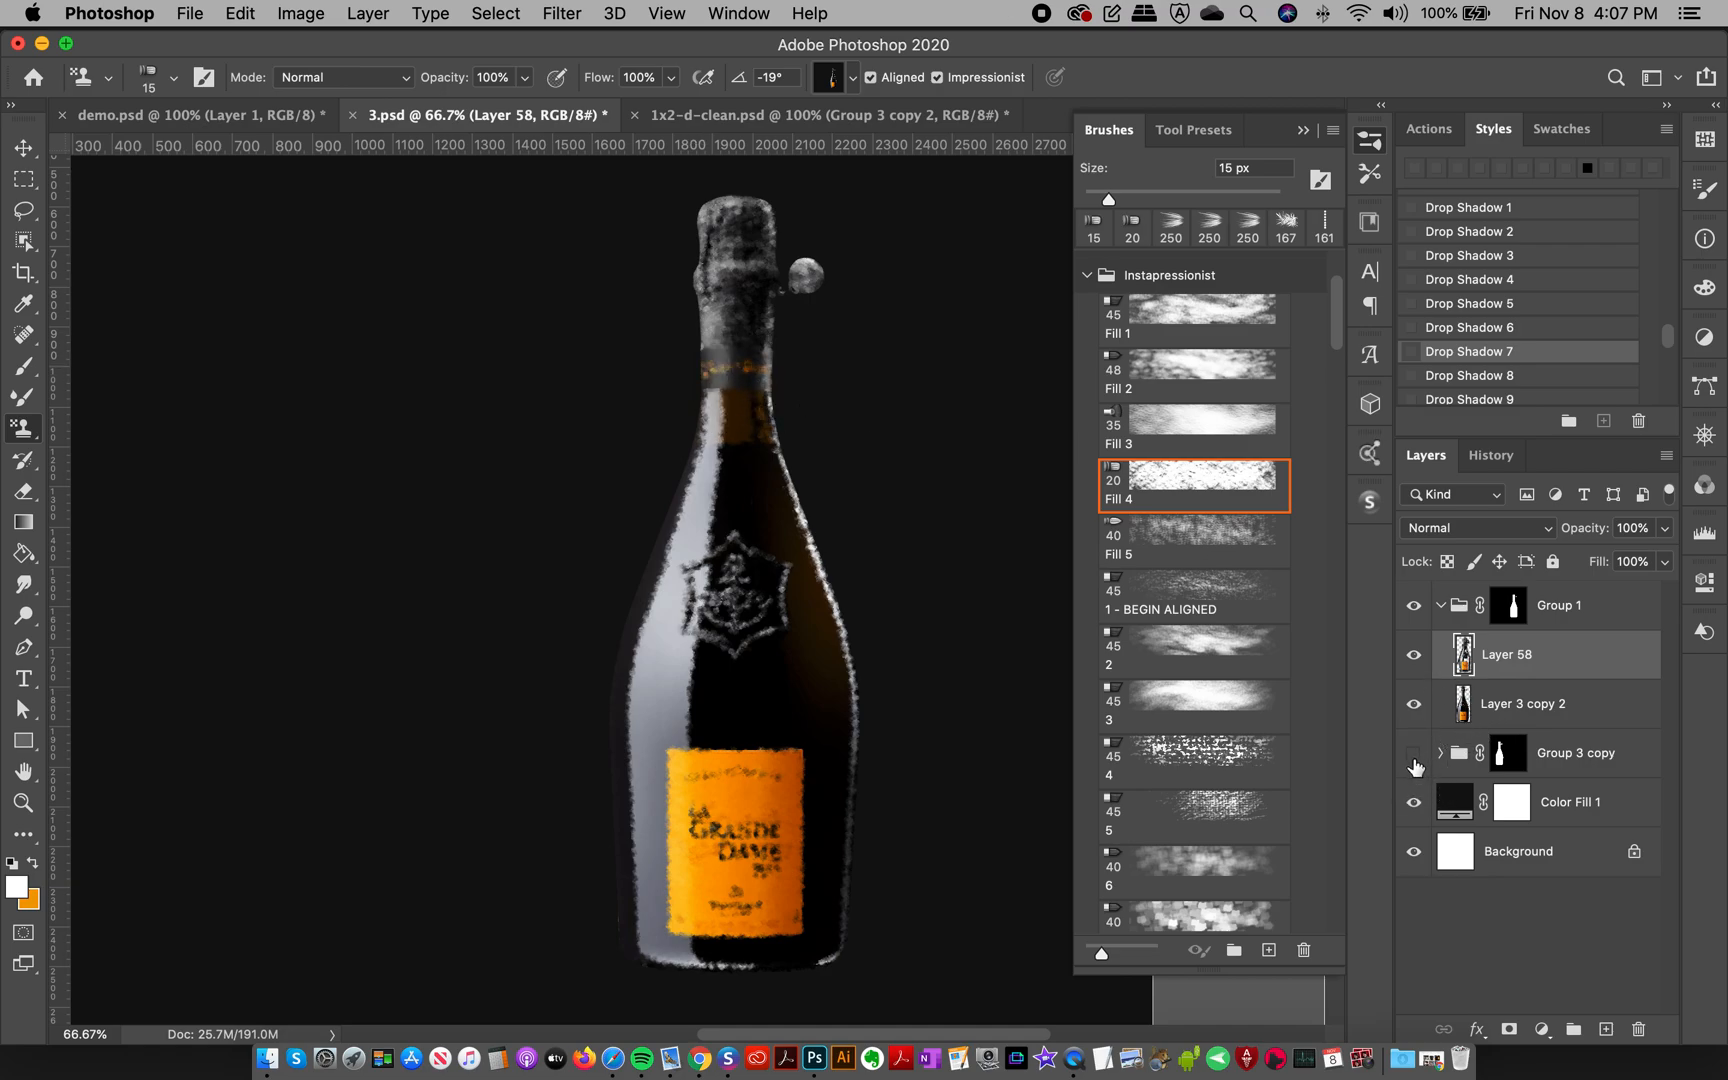
pyautogui.click(1415, 758)
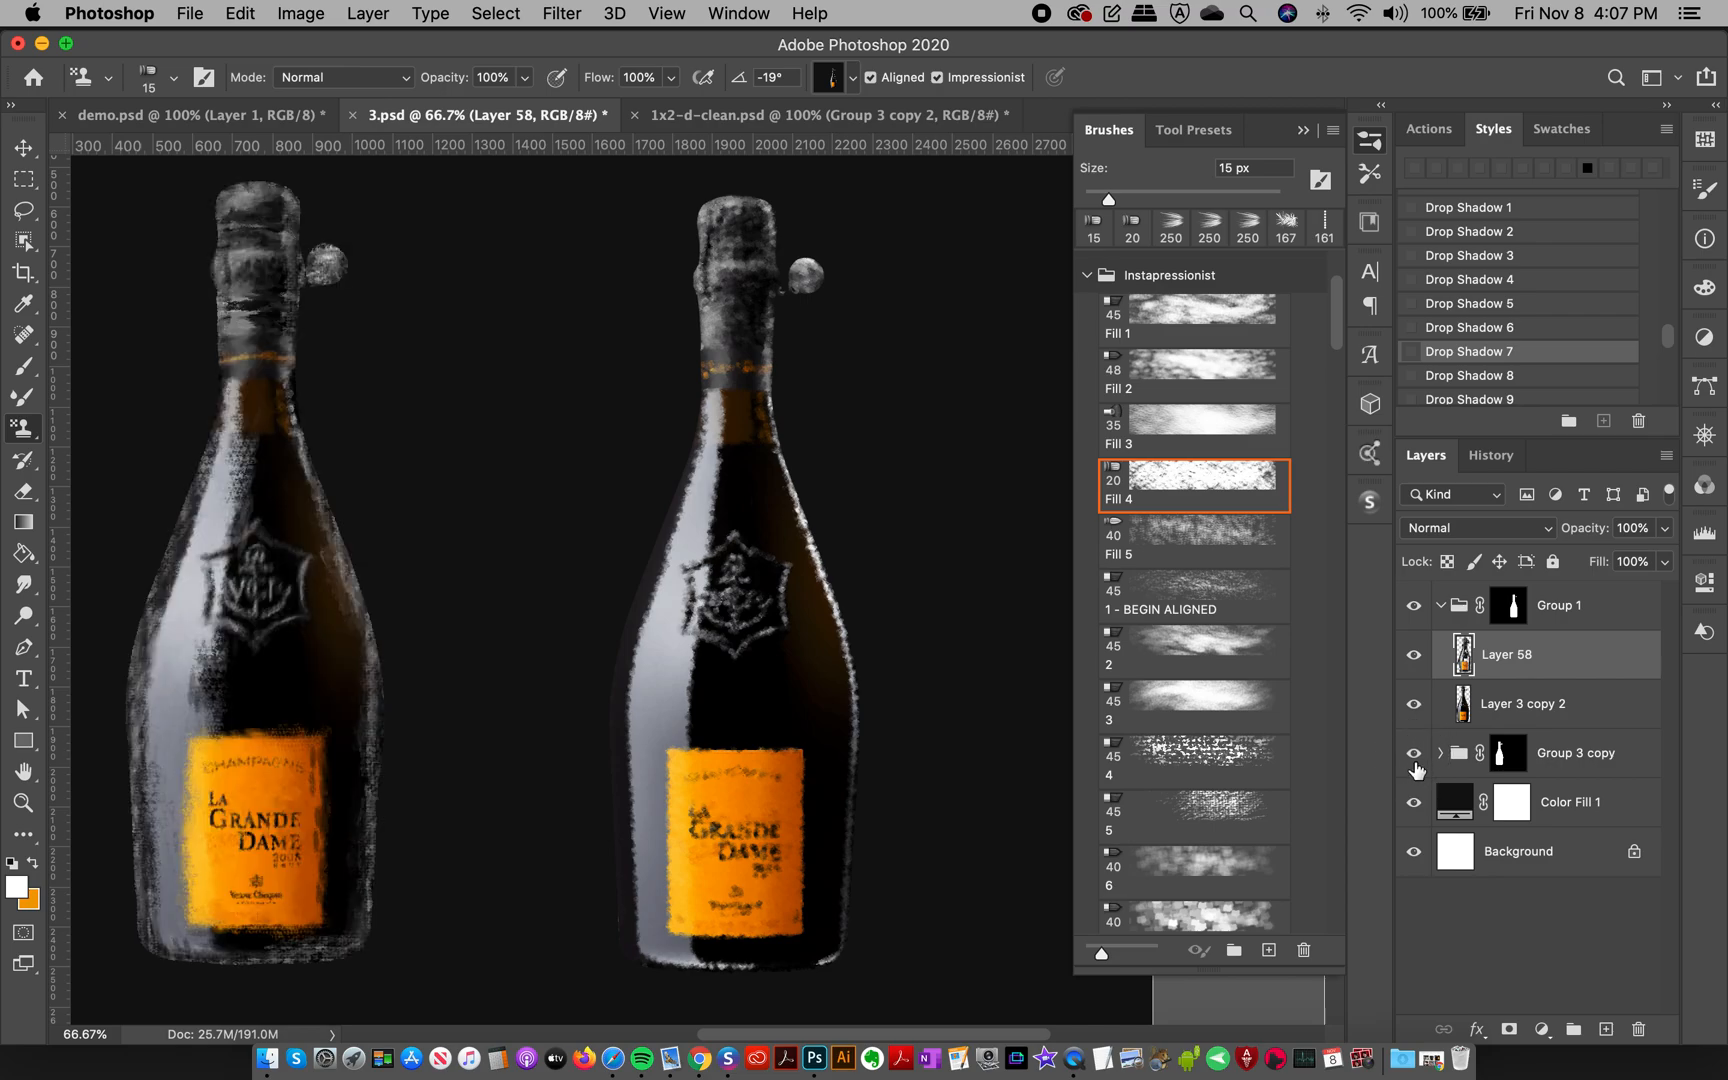
pyautogui.click(23, 147)
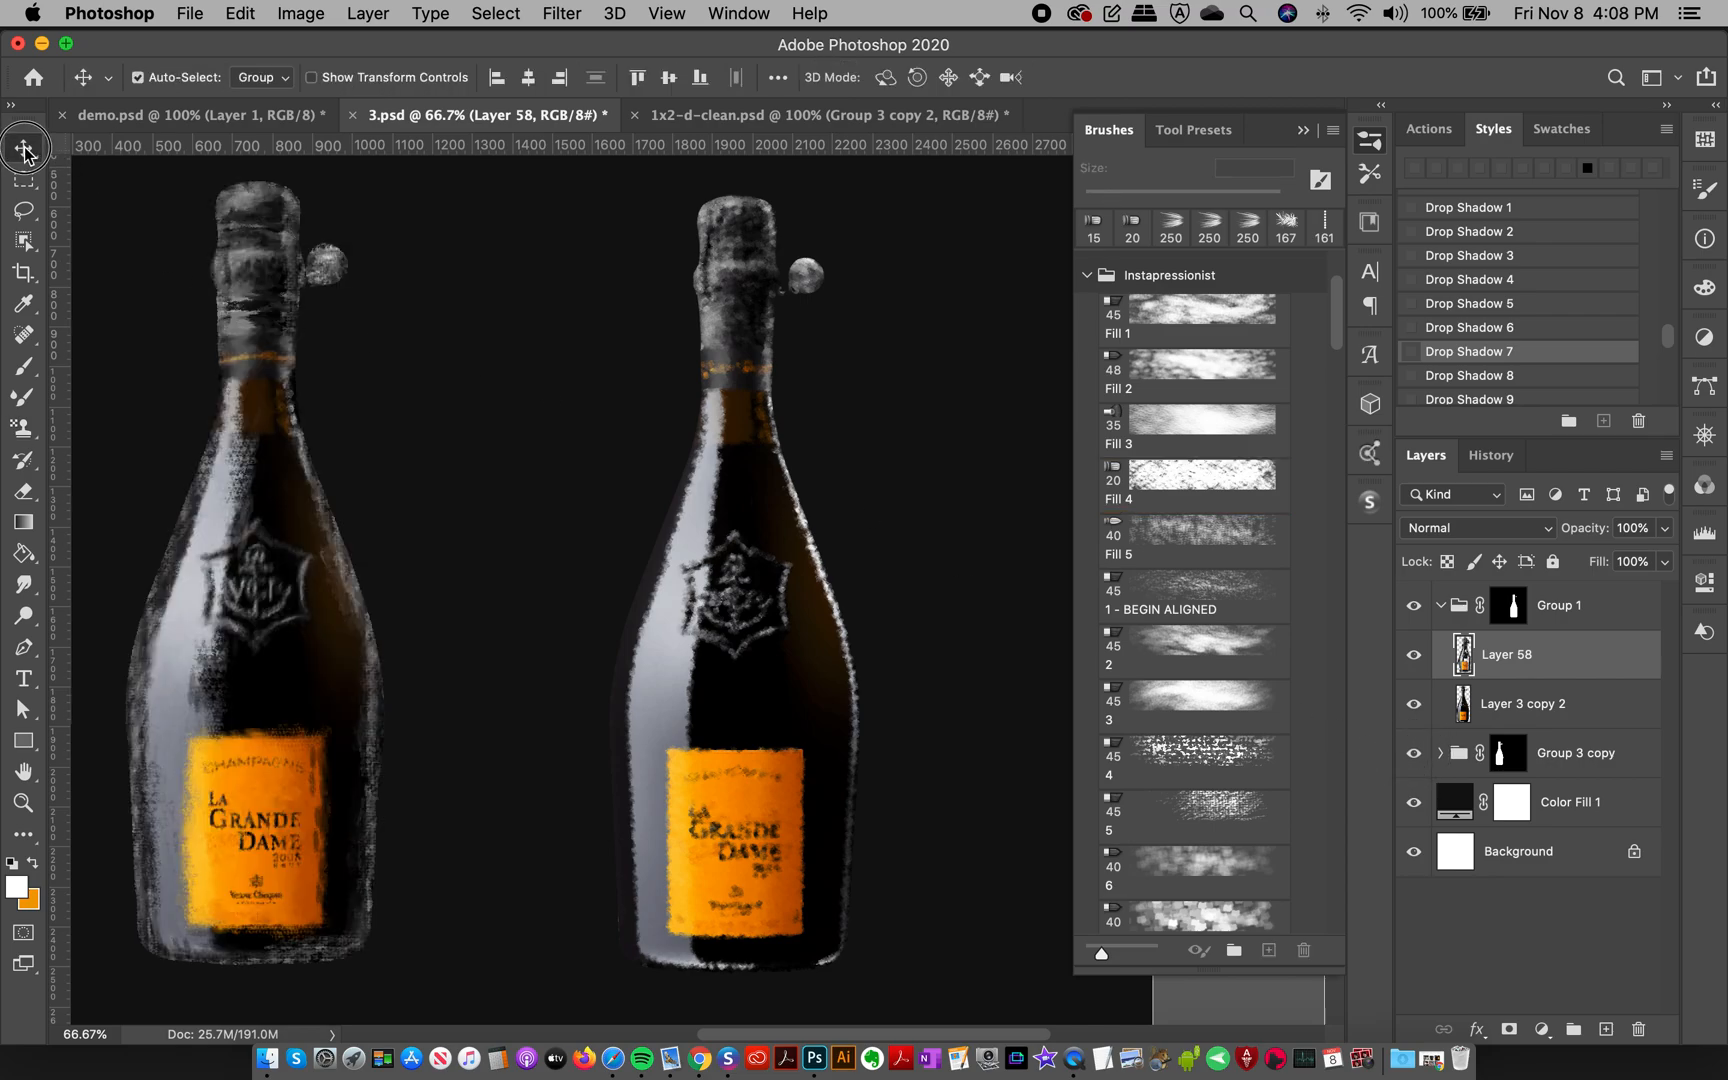
pyautogui.moveTo(272, 295); pyautogui.dragTo(428, 320)
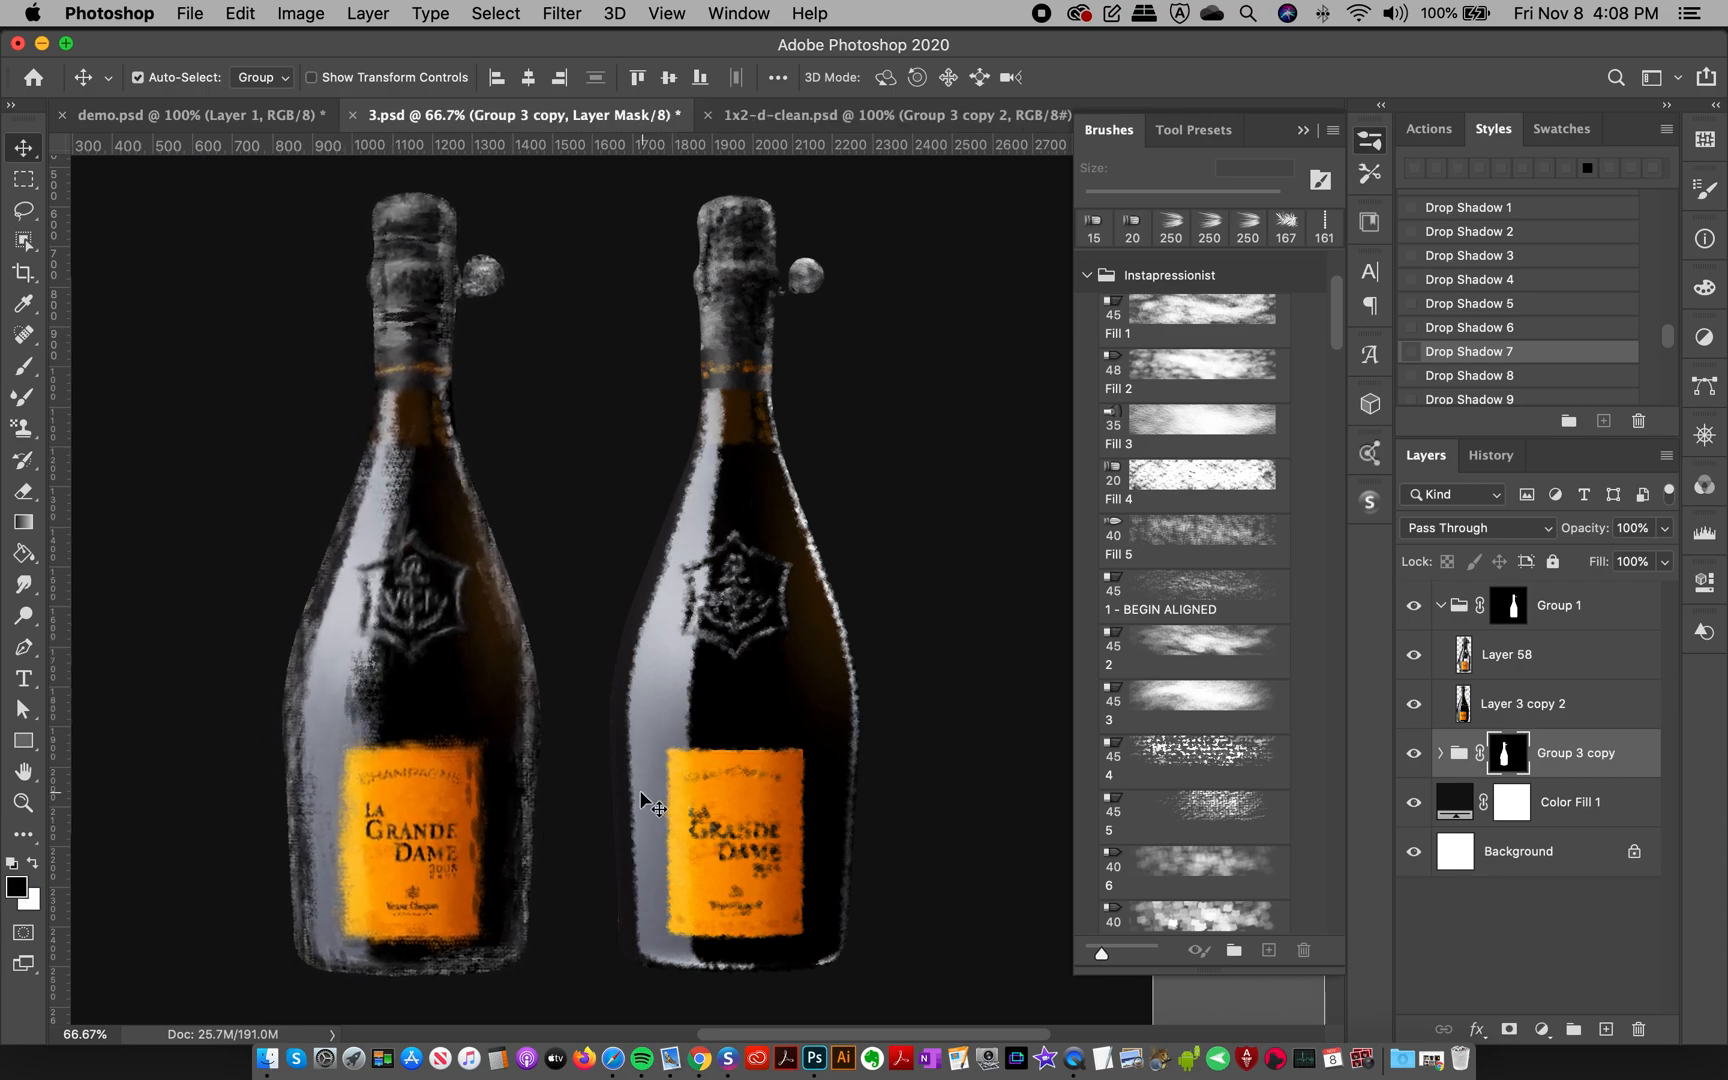
pyautogui.moveTo(420, 345); pyautogui.dragTo(387, 344)
# - Zoom to 100% on the emblems and move Group 3 copy slightly up and toward the new bottle so its emblem is fully in view
pyautogui.click(22, 802)
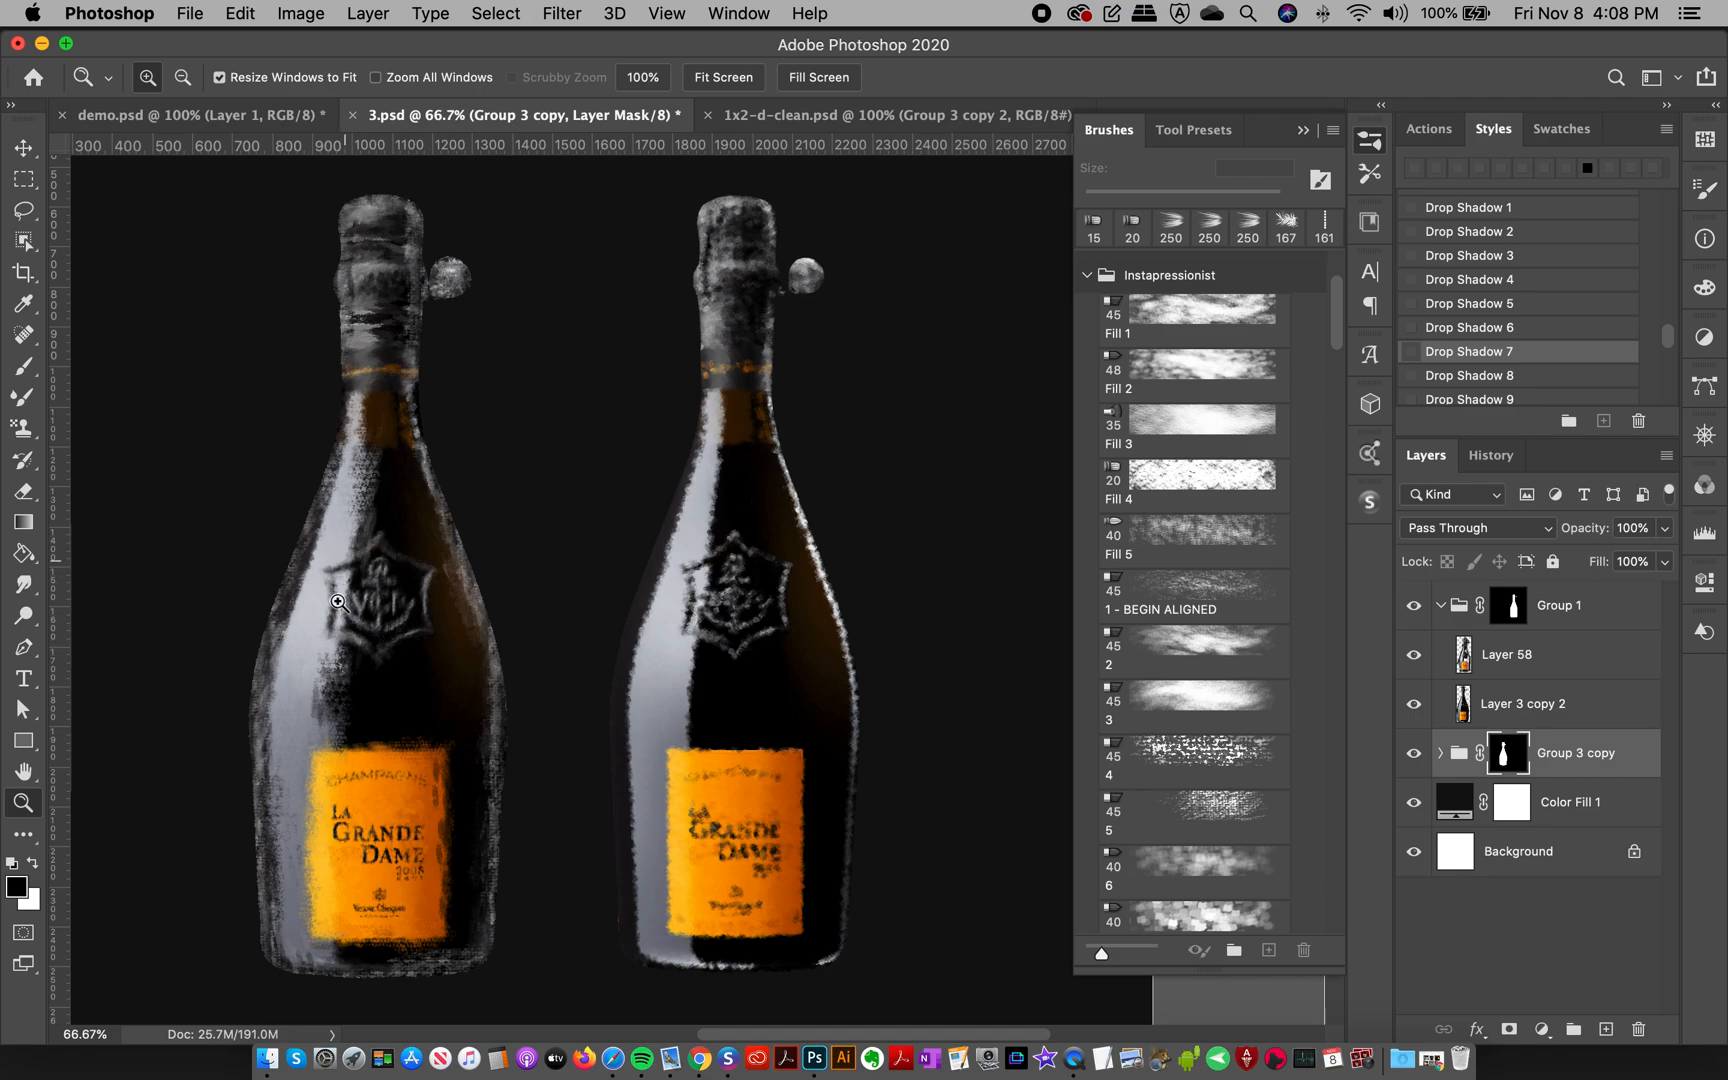
pyautogui.click(755, 597)
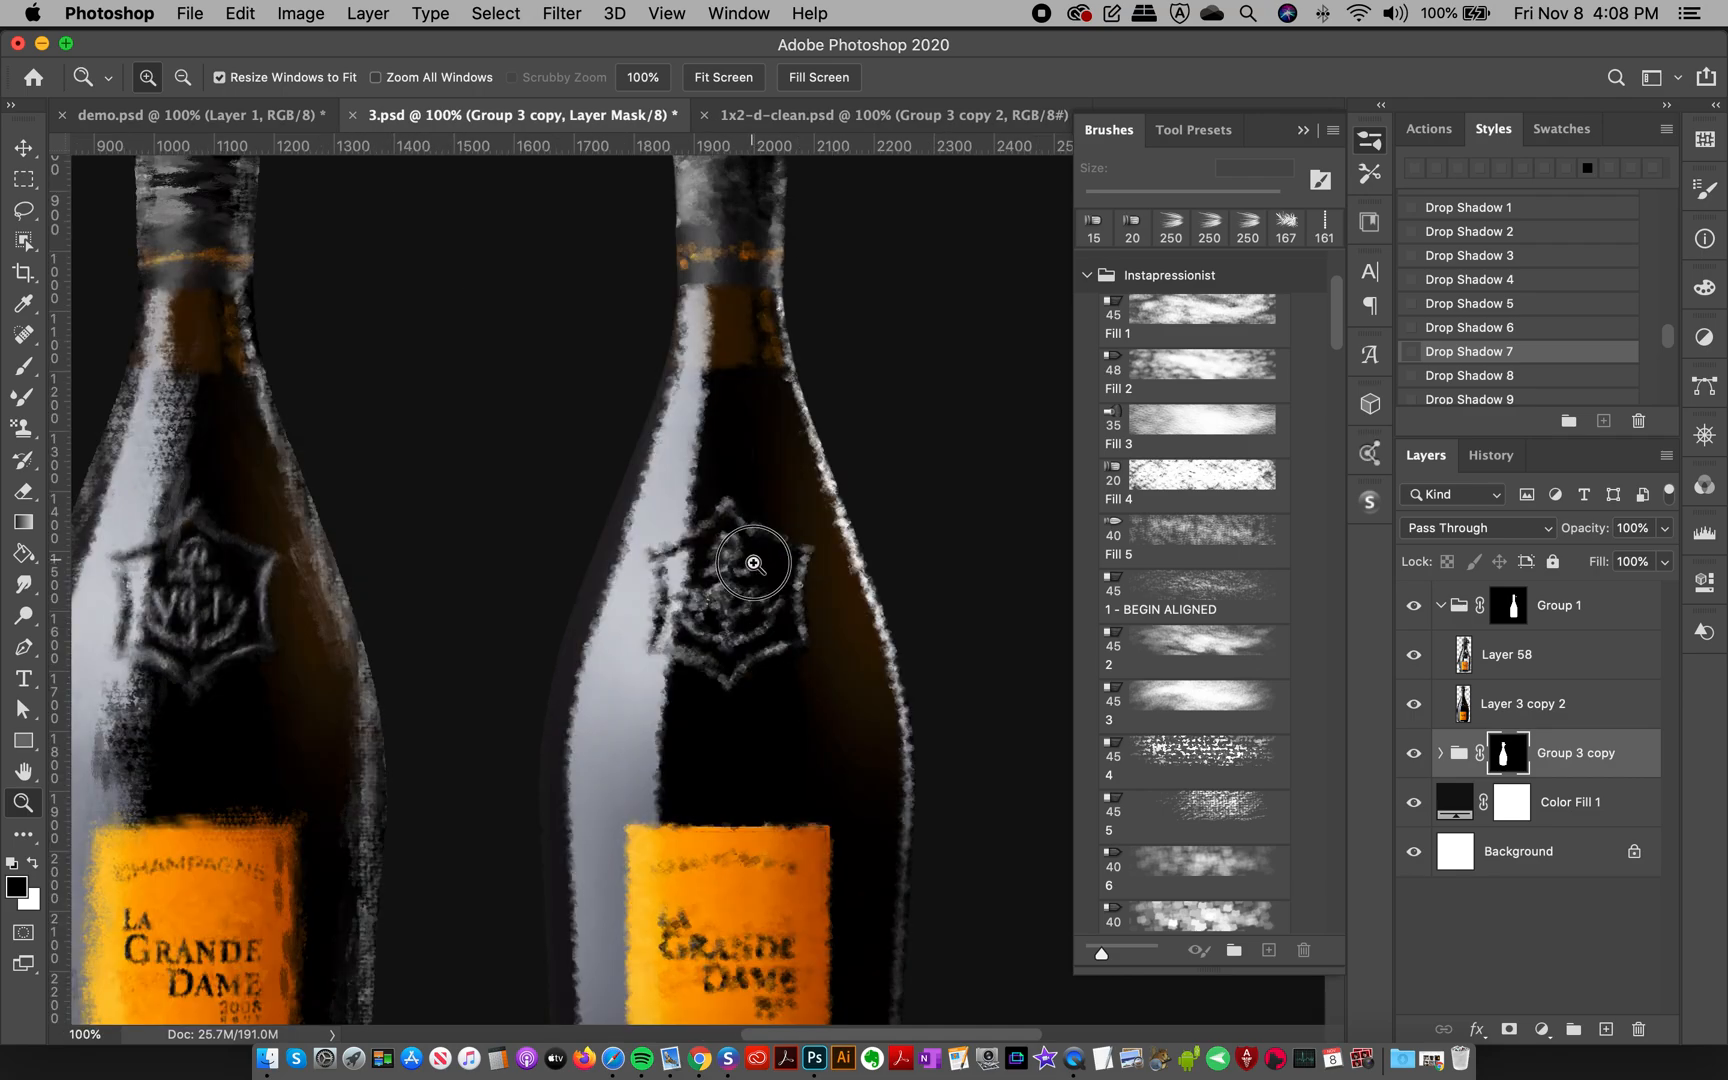
pyautogui.click(772, 617)
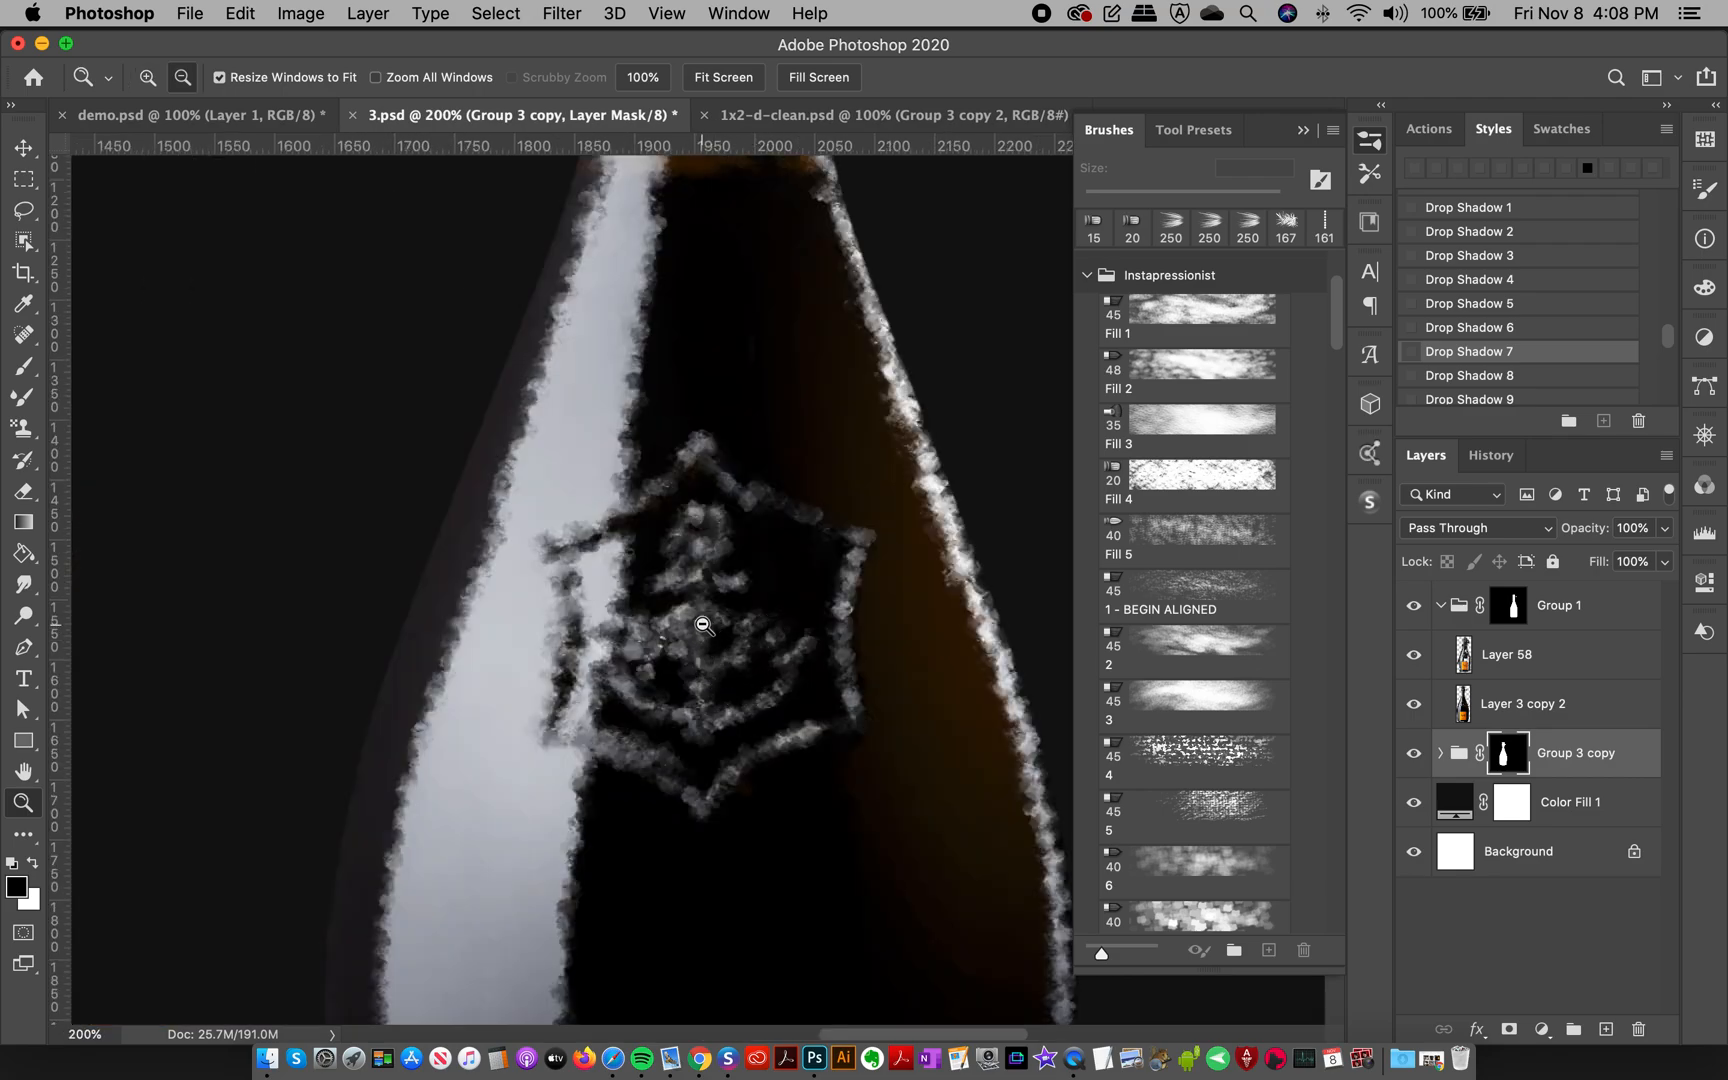
pyautogui.keyDown('alt'); pyautogui.click(708, 668); pyautogui.keyUp('alt')
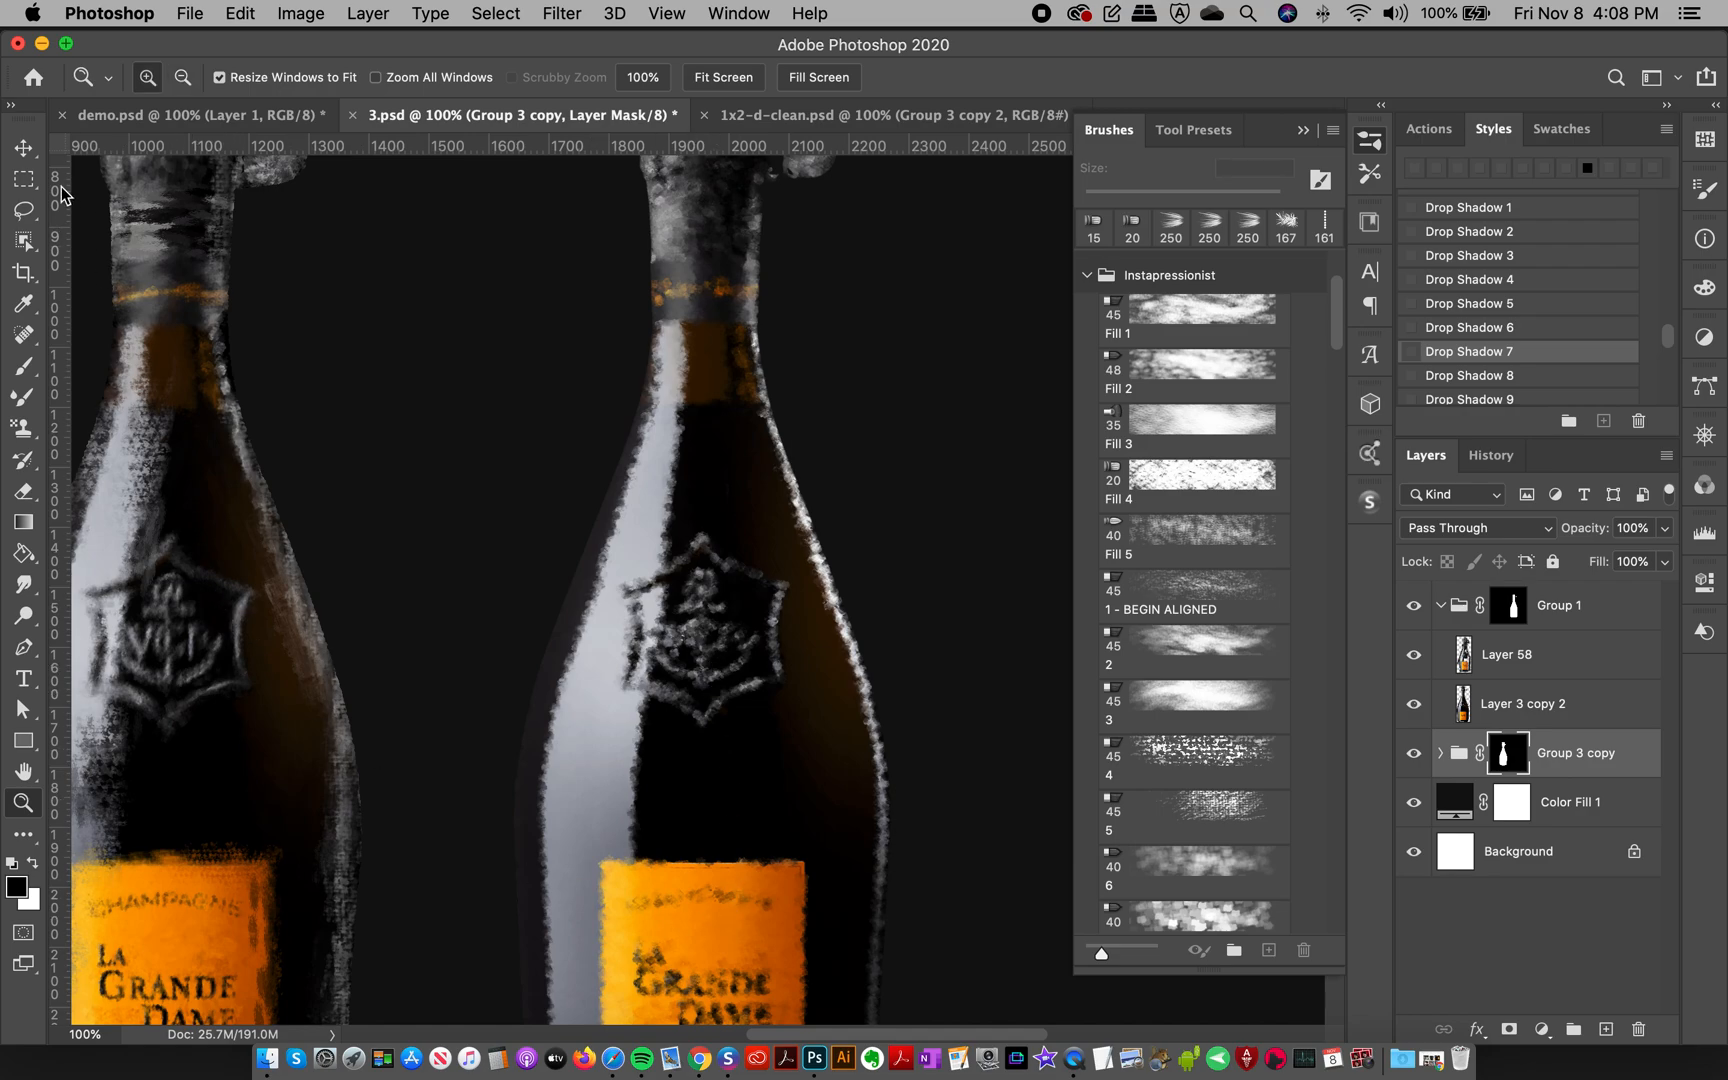
pyautogui.press('v')
pyautogui.moveTo(175, 563); pyautogui.dragTo(213, 533)
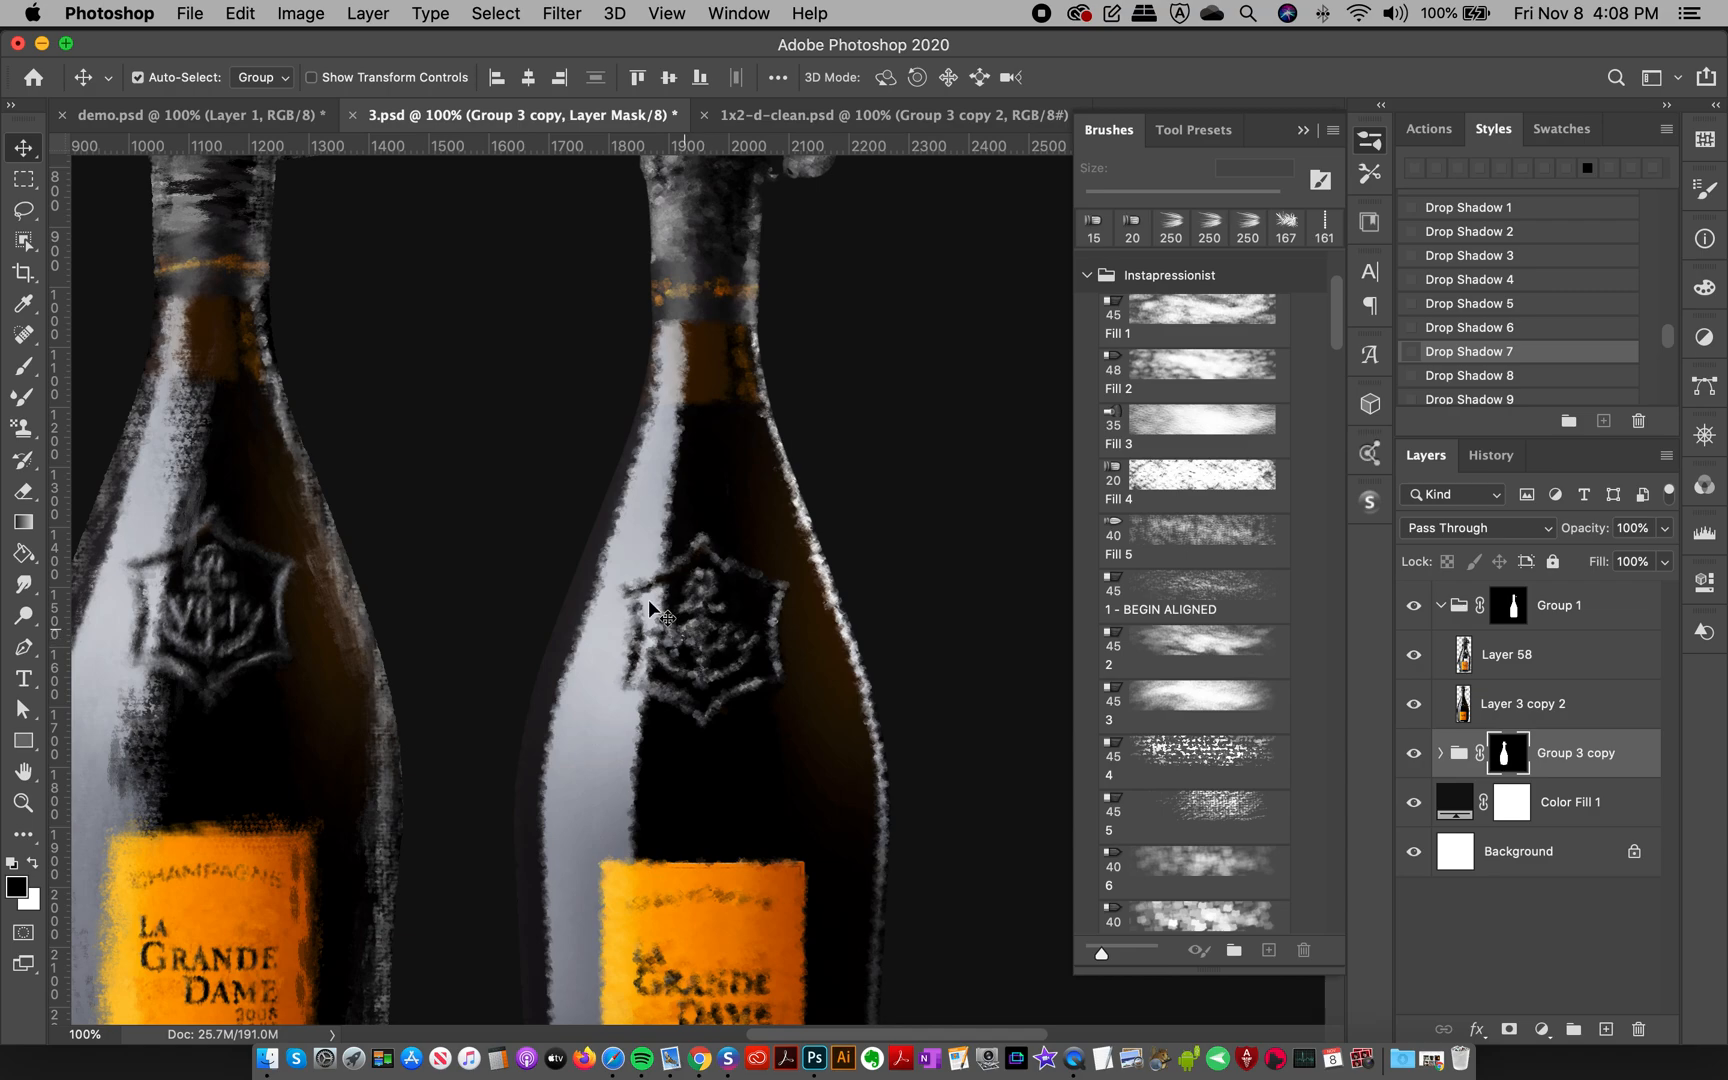
# - Add a new layer above Layer 58 and paint the emblem's upper edge using the Pattern Stamp tool with brush 52 at 10 px
pyautogui.click(22, 430)
pyautogui.moveTo(1335, 335); pyautogui.dragTo(1256, 651)
pyautogui.click(1204, 577)
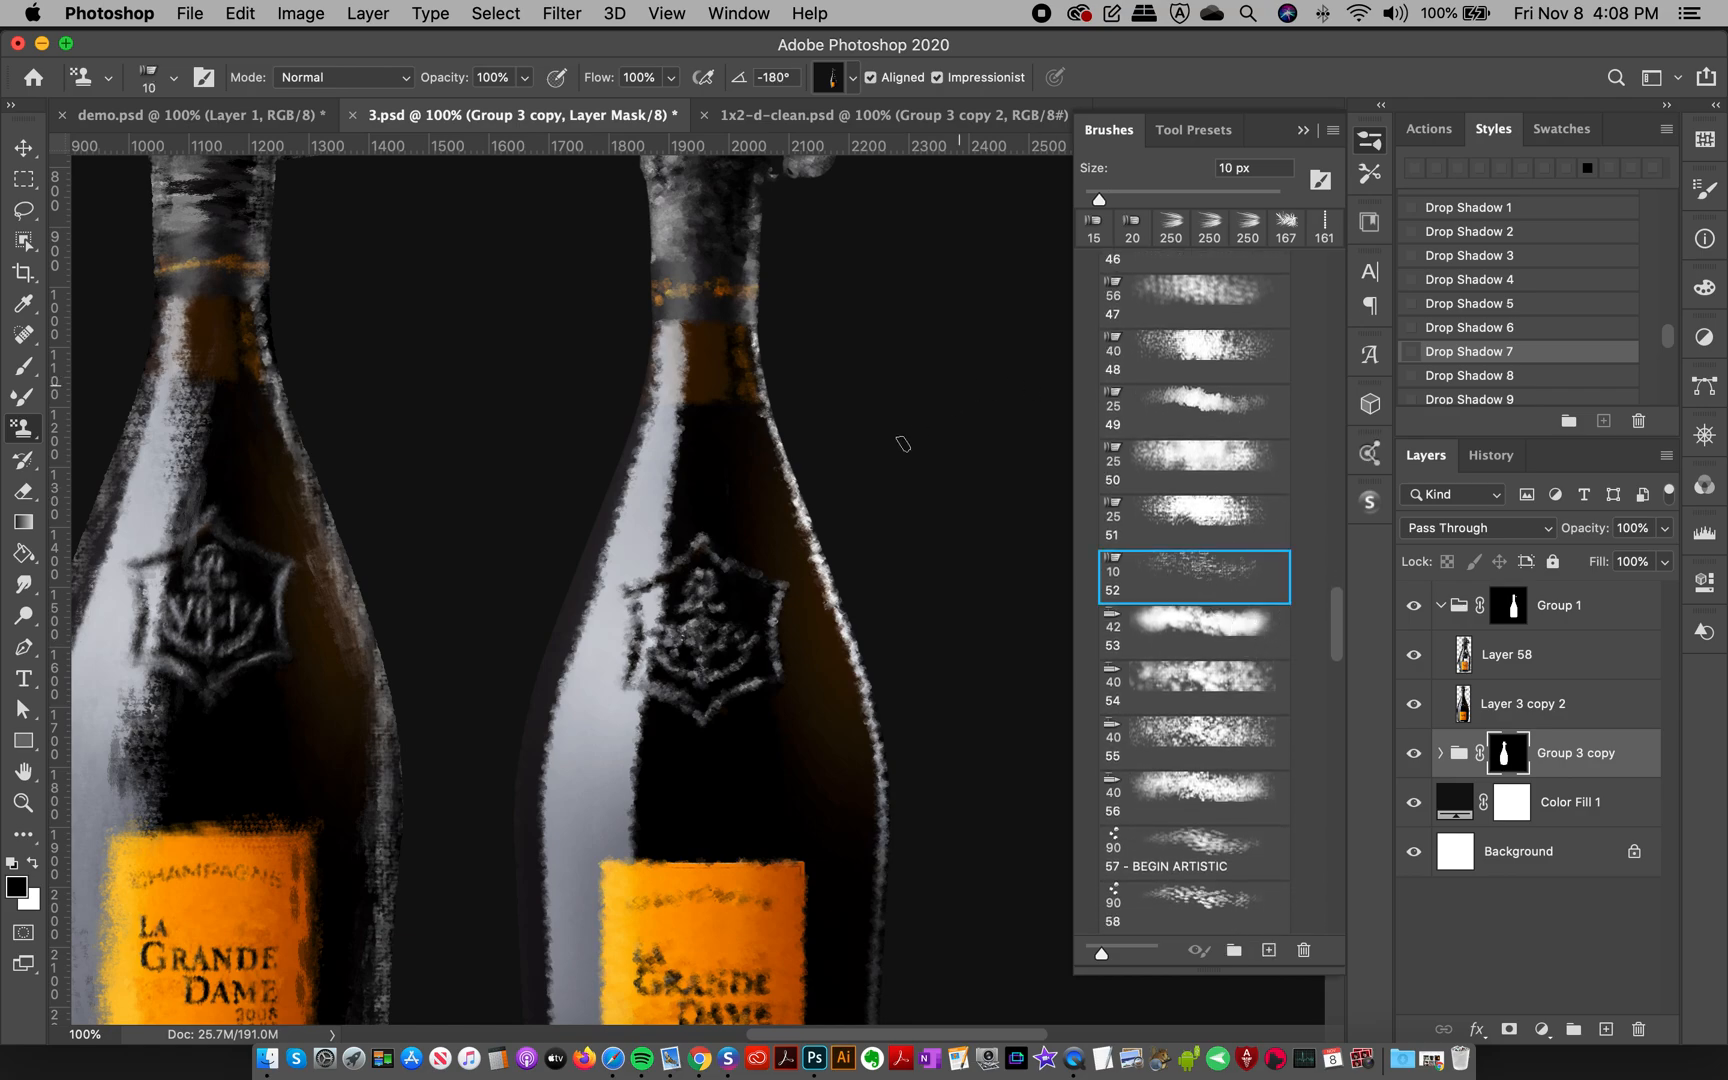
pyautogui.click(1500, 674)
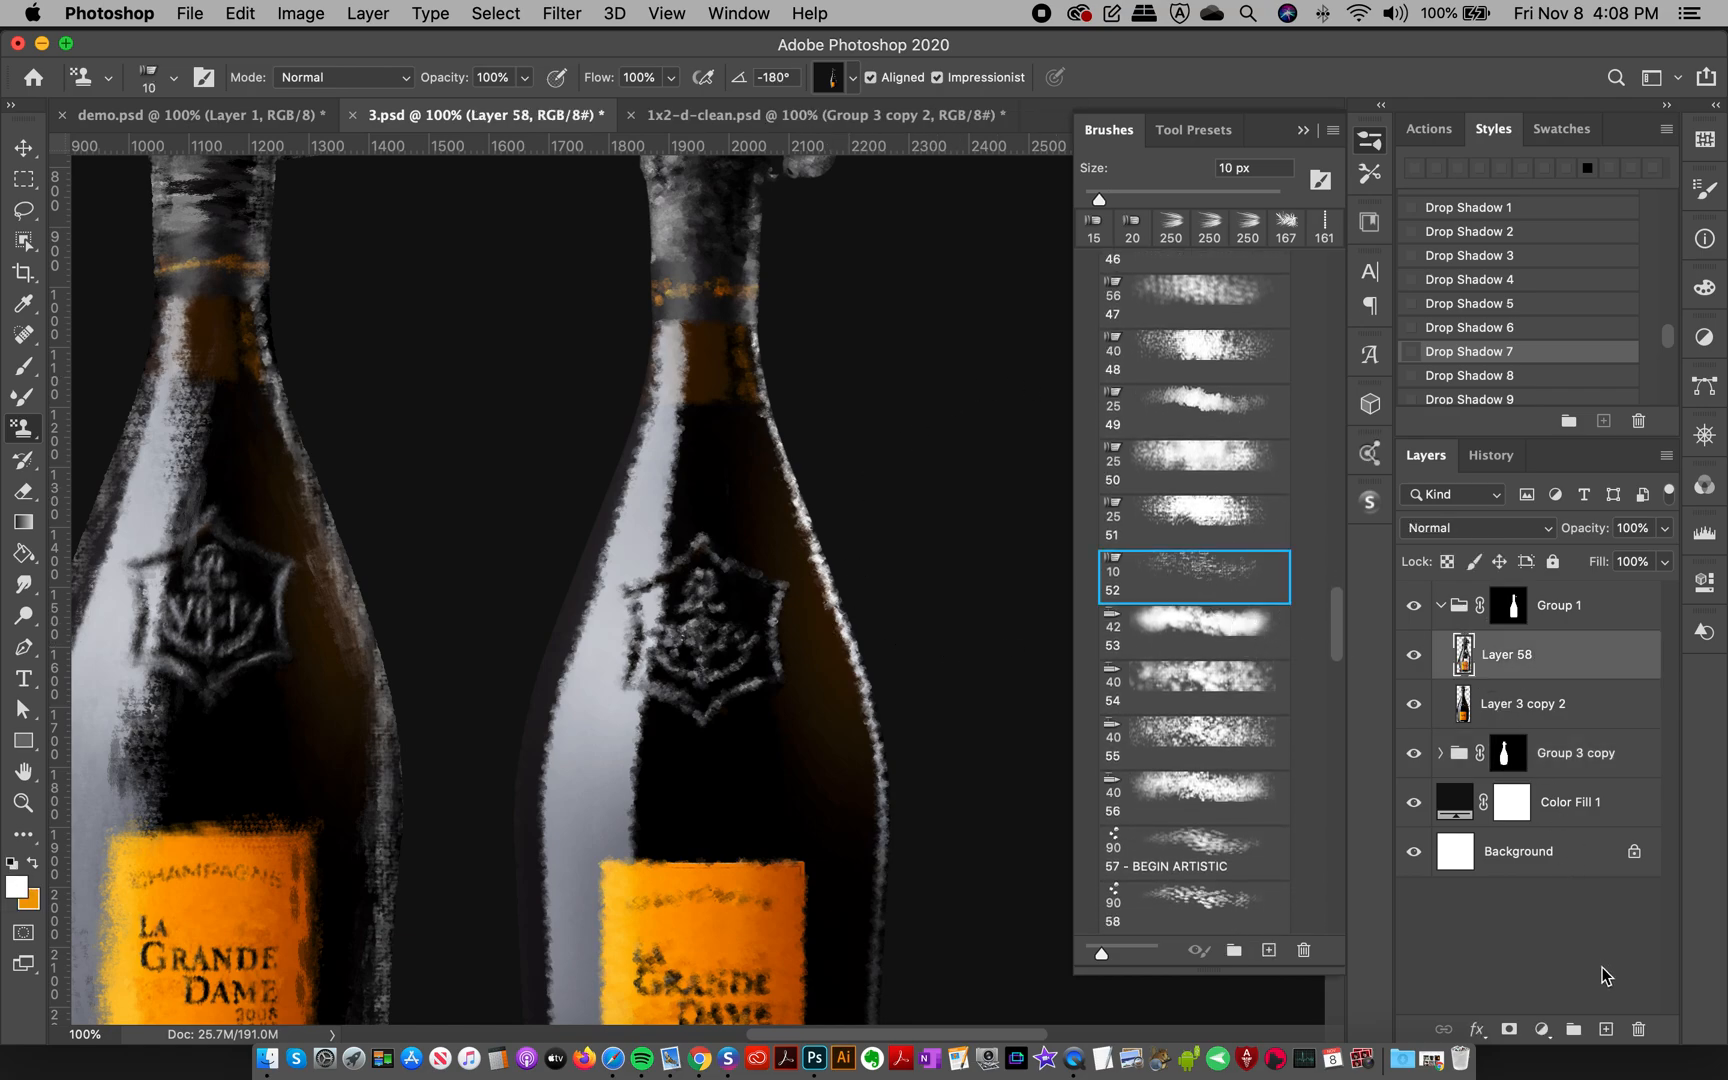
pyautogui.click(1603, 1030)
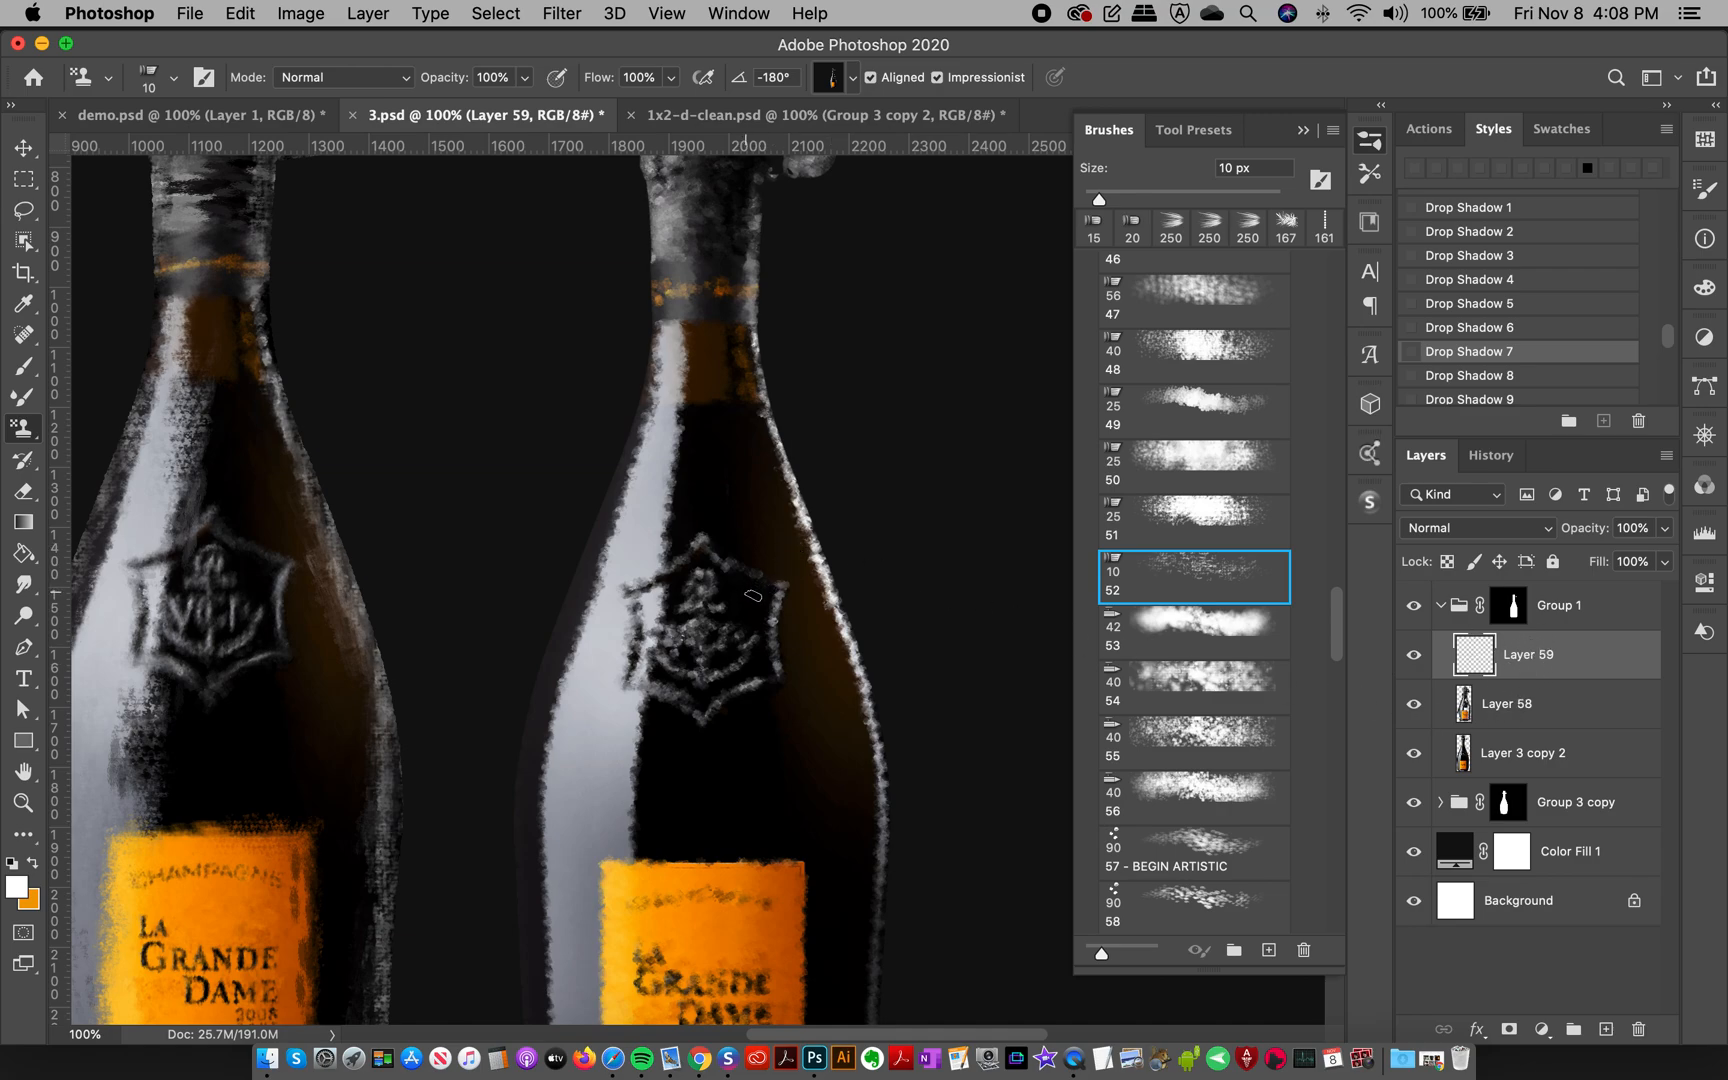
pyautogui.moveTo(705, 543); pyautogui.dragTo(791, 580)
# - Choose brush 31 and repaint the emblem's outline at 15 px and its inner lettering at 10 px on Layer 59
pyautogui.moveTo(1340, 645); pyautogui.dragTo(1330, 510)
pyautogui.click(1185, 587)
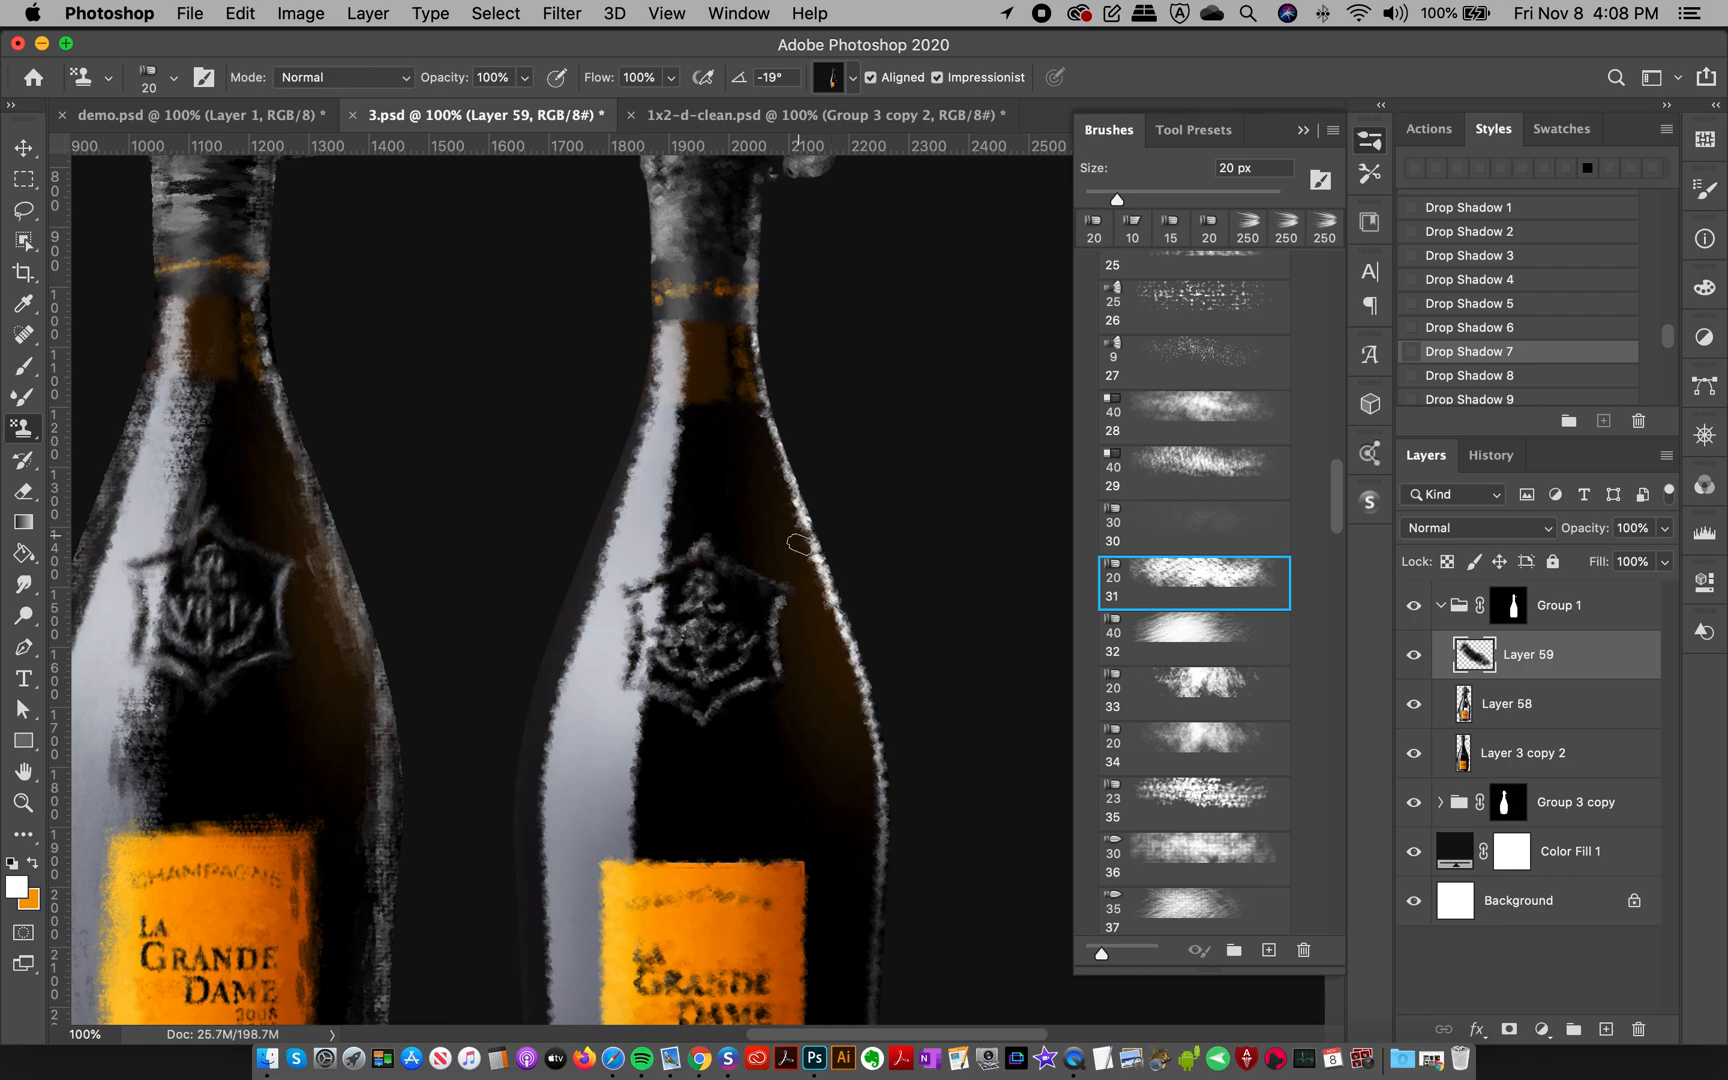
pyautogui.press('[')
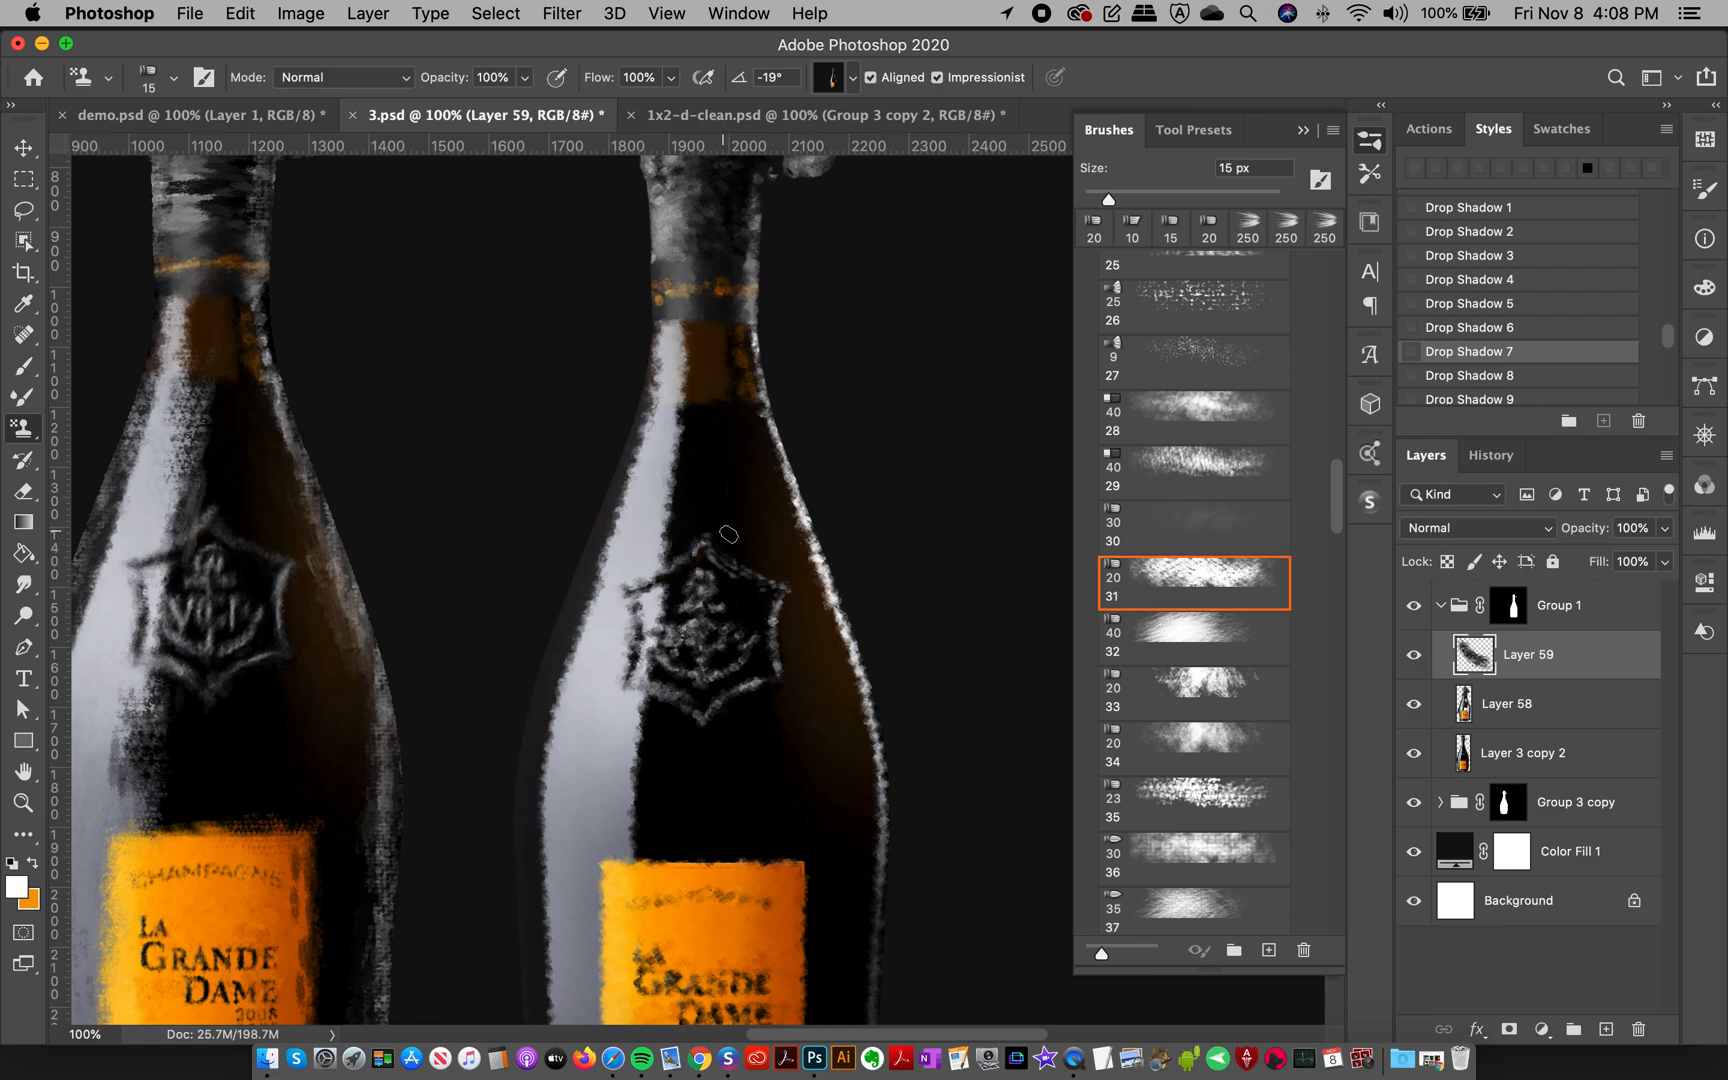
pyautogui.moveTo(693, 517)
pyautogui.mouseDown()
pyautogui.moveTo(818, 586)
pyautogui.moveTo(741, 556)
pyautogui.moveTo(753, 584)
pyautogui.moveTo(739, 534)
pyautogui.moveTo(790, 614)
pyautogui.mouseUp()
pyautogui.moveTo(679, 552)
pyautogui.mouseDown()
pyautogui.moveTo(633, 597)
pyautogui.moveTo(675, 559)
pyautogui.moveTo(632, 686)
pyautogui.mouseUp()
pyautogui.moveTo(638, 612)
pyautogui.mouseDown()
pyautogui.moveTo(641, 655)
pyautogui.moveTo(713, 735)
pyautogui.moveTo(775, 670)
pyautogui.moveTo(650, 640)
pyautogui.moveTo(700, 610)
pyautogui.moveTo(720, 670)
pyautogui.moveTo(757, 665)
pyautogui.moveTo(700, 610)
pyautogui.moveTo(764, 640)
pyautogui.mouseUp()
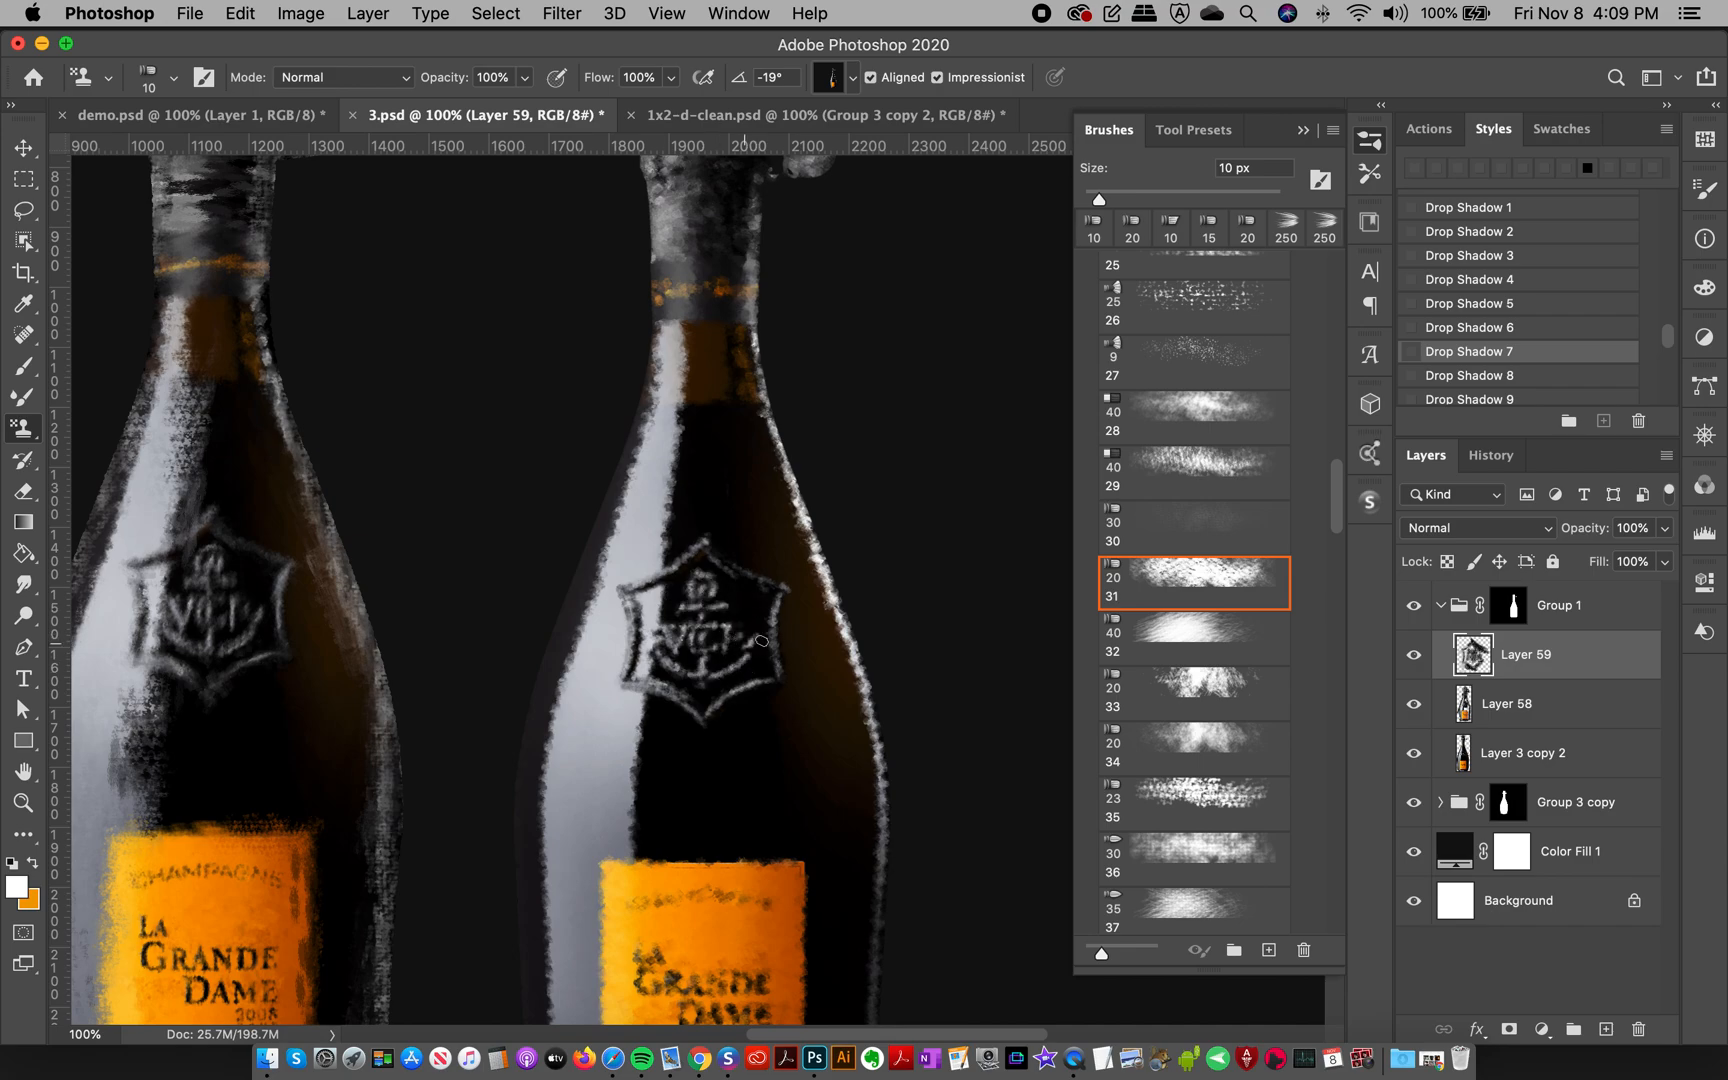
# - Soften the emblem's outline and lettering with brush 29 at 40 px, and compare the result by toggling Layer 59's visibility
pyautogui.click(1203, 425)
pyautogui.click(1201, 468)
pyautogui.moveTo(799, 598); pyautogui.dragTo(706, 542)
pyautogui.moveTo(589, 583)
pyautogui.mouseDown()
pyautogui.moveTo(701, 501)
pyautogui.moveTo(681, 563)
pyautogui.moveTo(620, 585)
pyautogui.moveTo(706, 541)
pyautogui.mouseUp()
pyautogui.moveTo(617, 687)
pyautogui.mouseDown()
pyautogui.moveTo(619, 586)
pyautogui.moveTo(613, 715)
pyautogui.moveTo(627, 593)
pyautogui.moveTo(614, 705)
pyautogui.moveTo(621, 690)
pyautogui.moveTo(684, 701)
pyautogui.moveTo(693, 749)
pyautogui.moveTo(654, 692)
pyautogui.mouseUp()
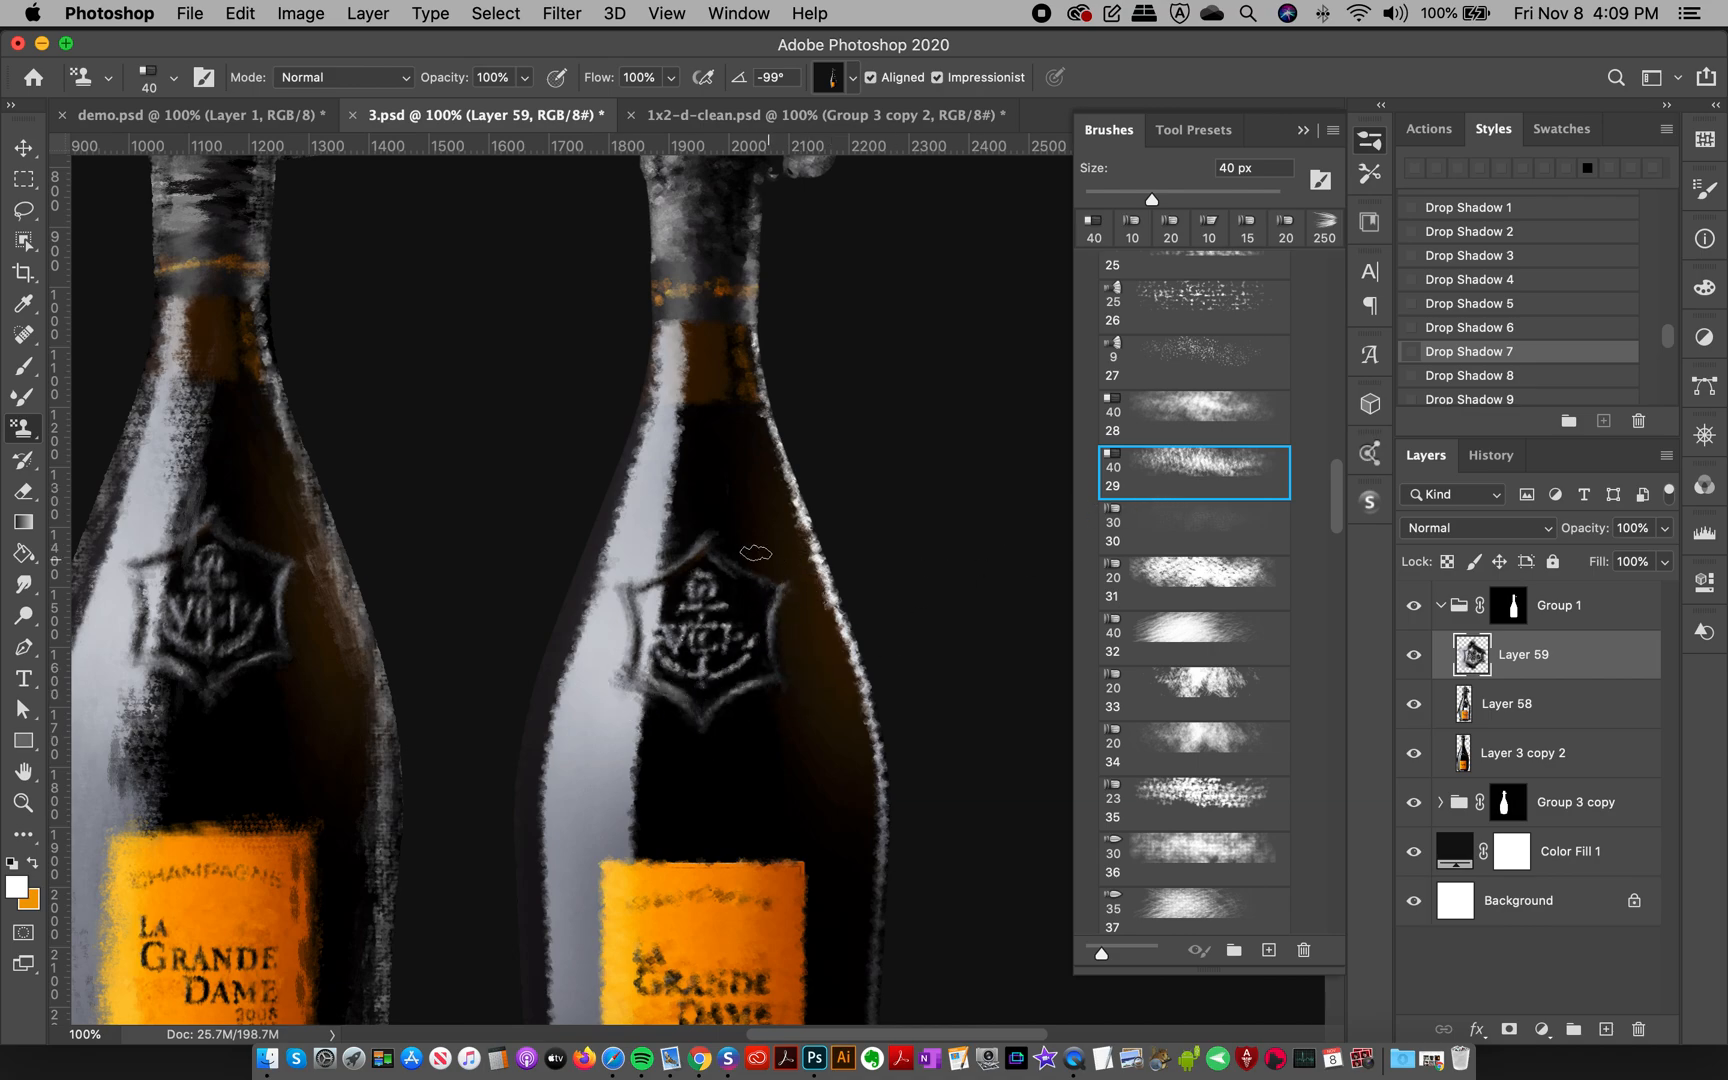
pyautogui.moveTo(695, 592)
pyautogui.mouseDown()
pyautogui.moveTo(703, 670)
pyautogui.moveTo(736, 590)
pyautogui.mouseUp()
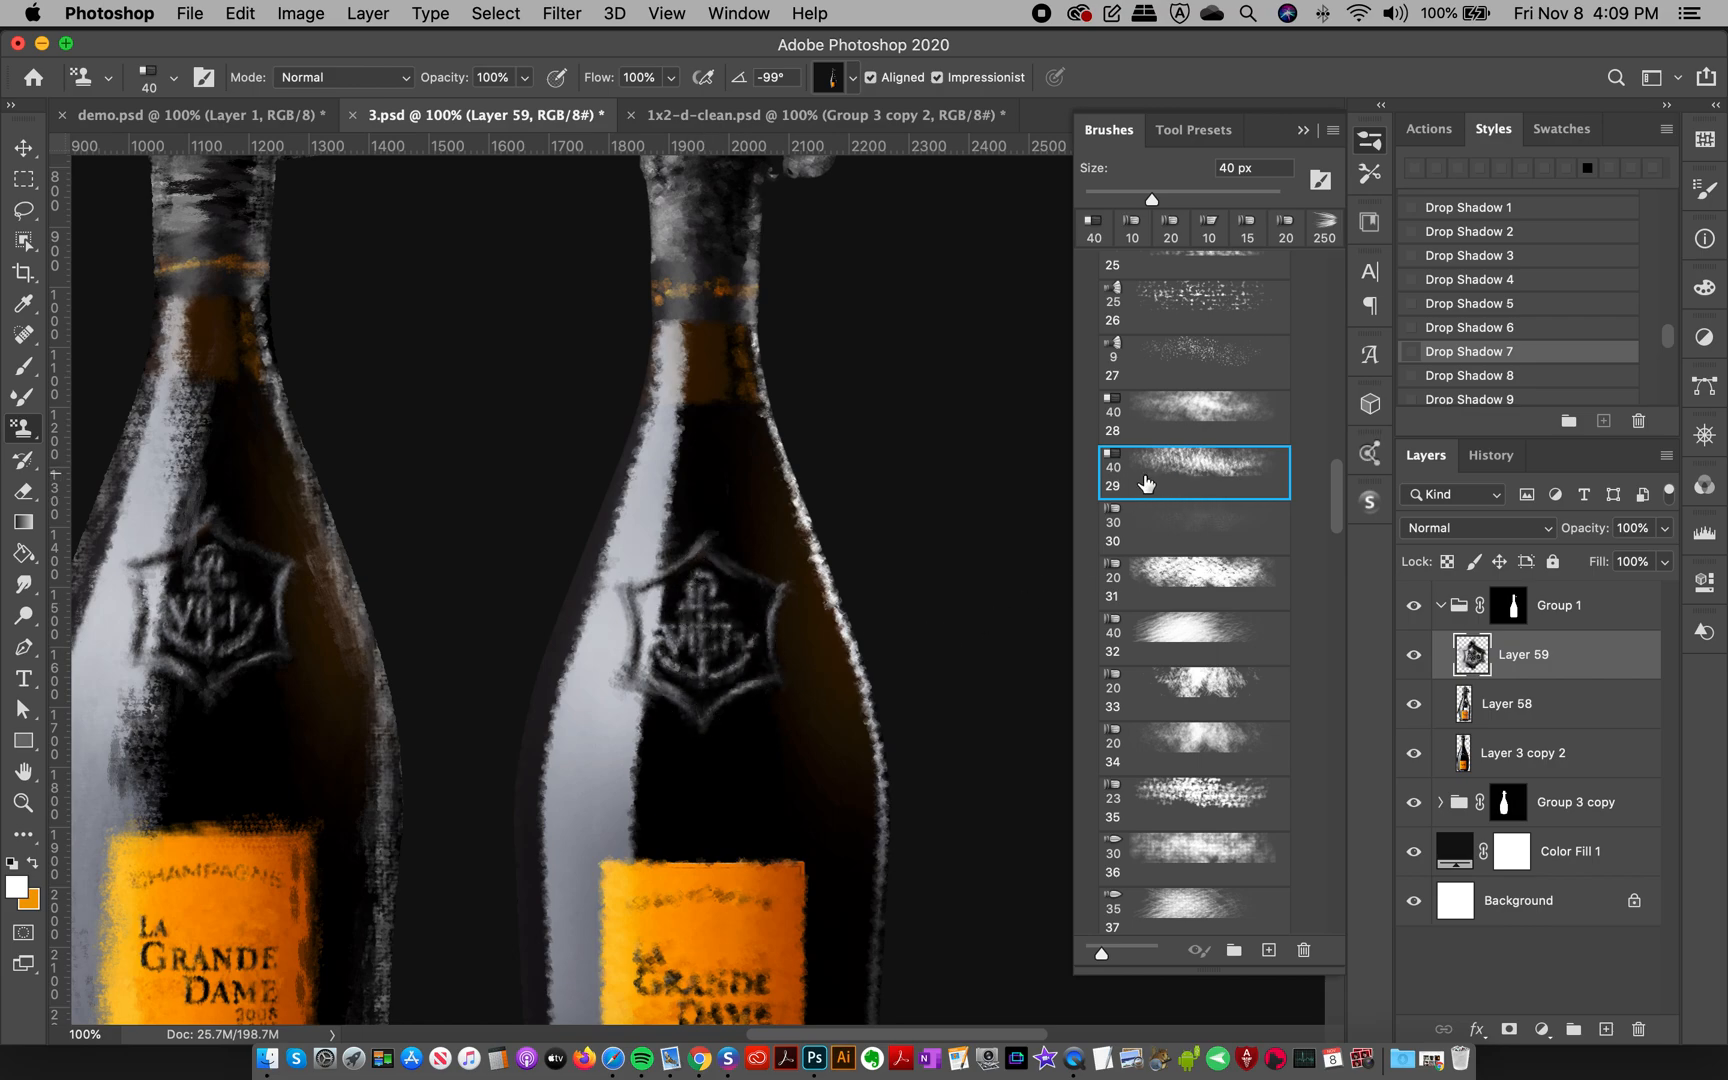
pyautogui.moveTo(725, 614)
pyautogui.mouseDown()
pyautogui.moveTo(702, 588)
pyautogui.moveTo(665, 662)
pyautogui.mouseUp()
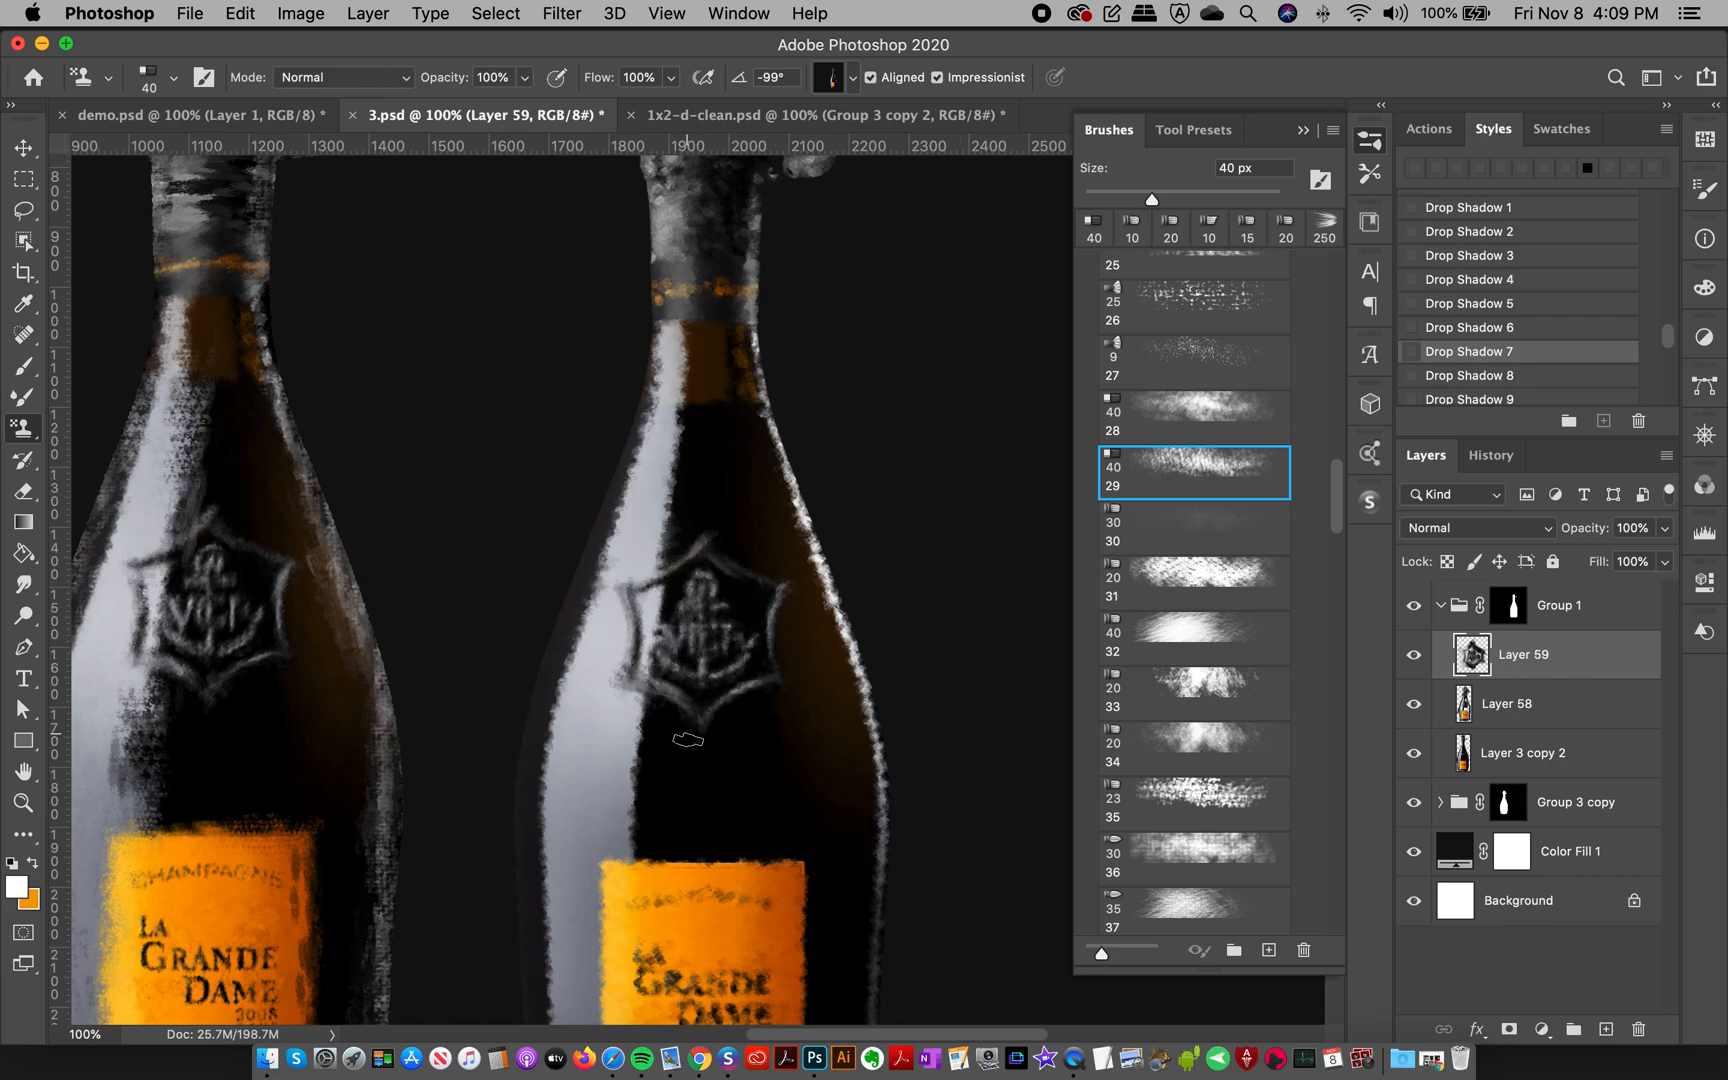
pyautogui.click(1412, 660)
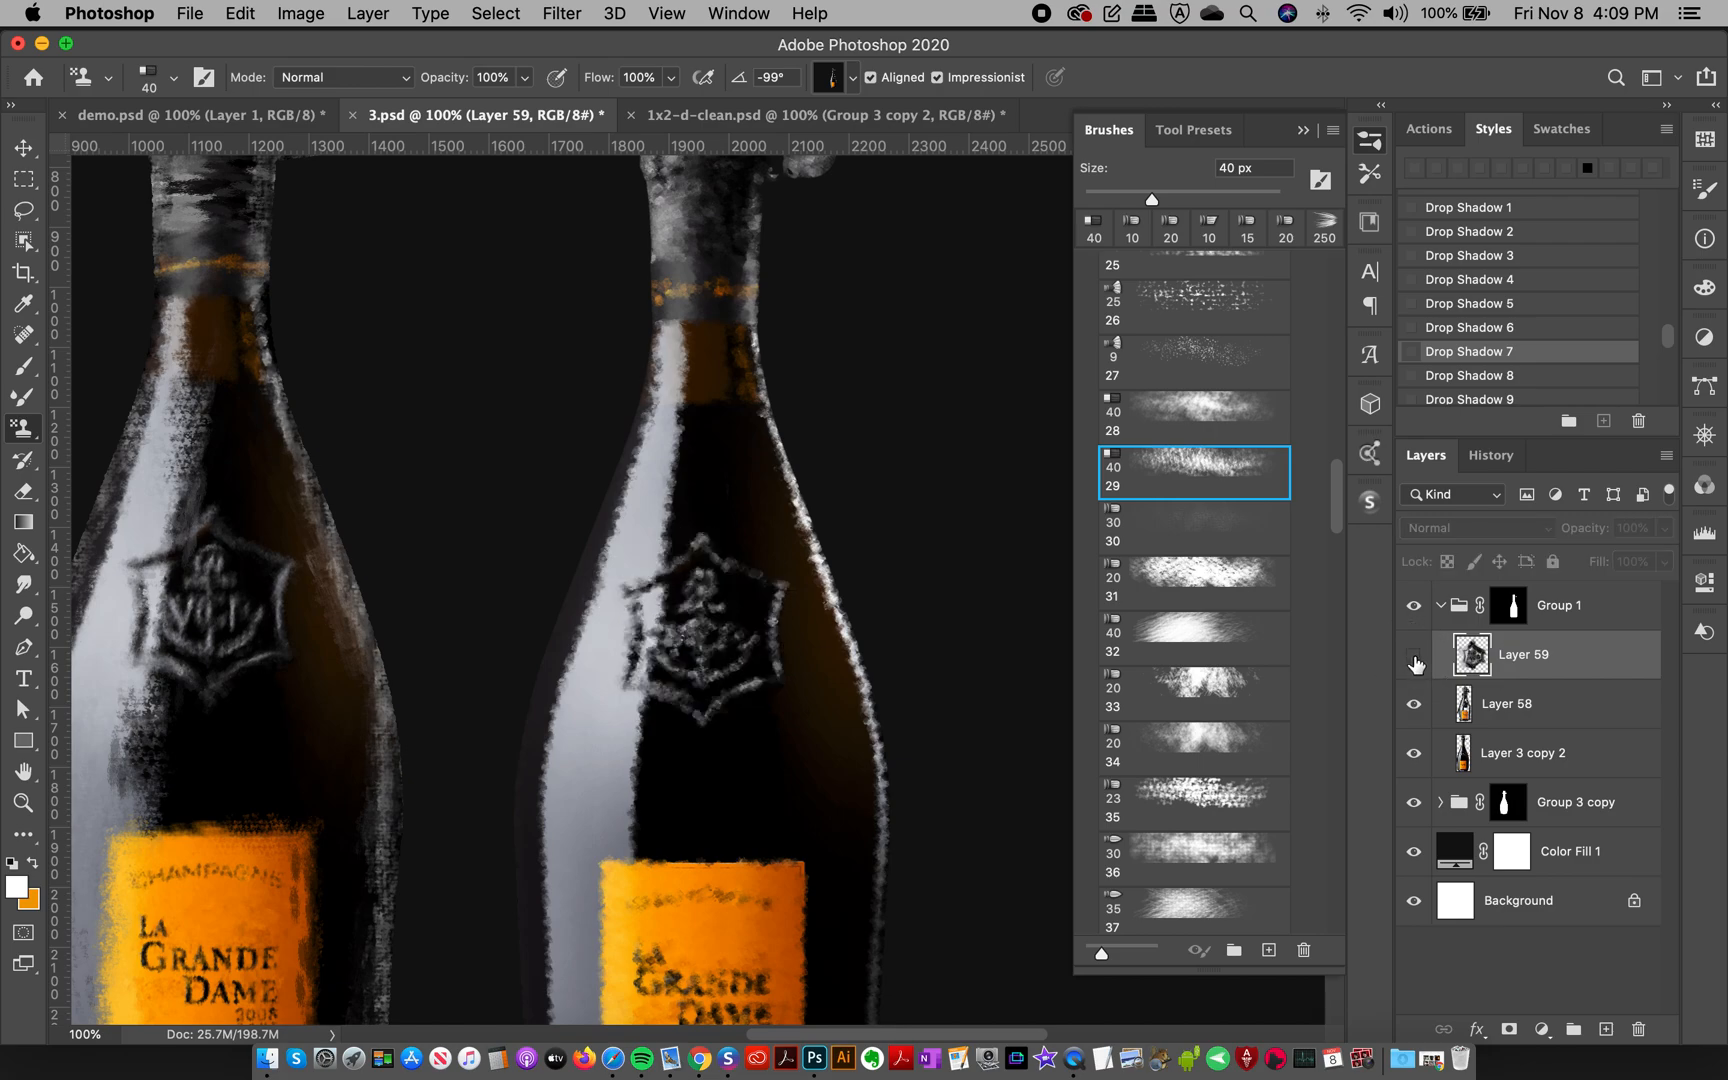
pyautogui.click(1413, 656)
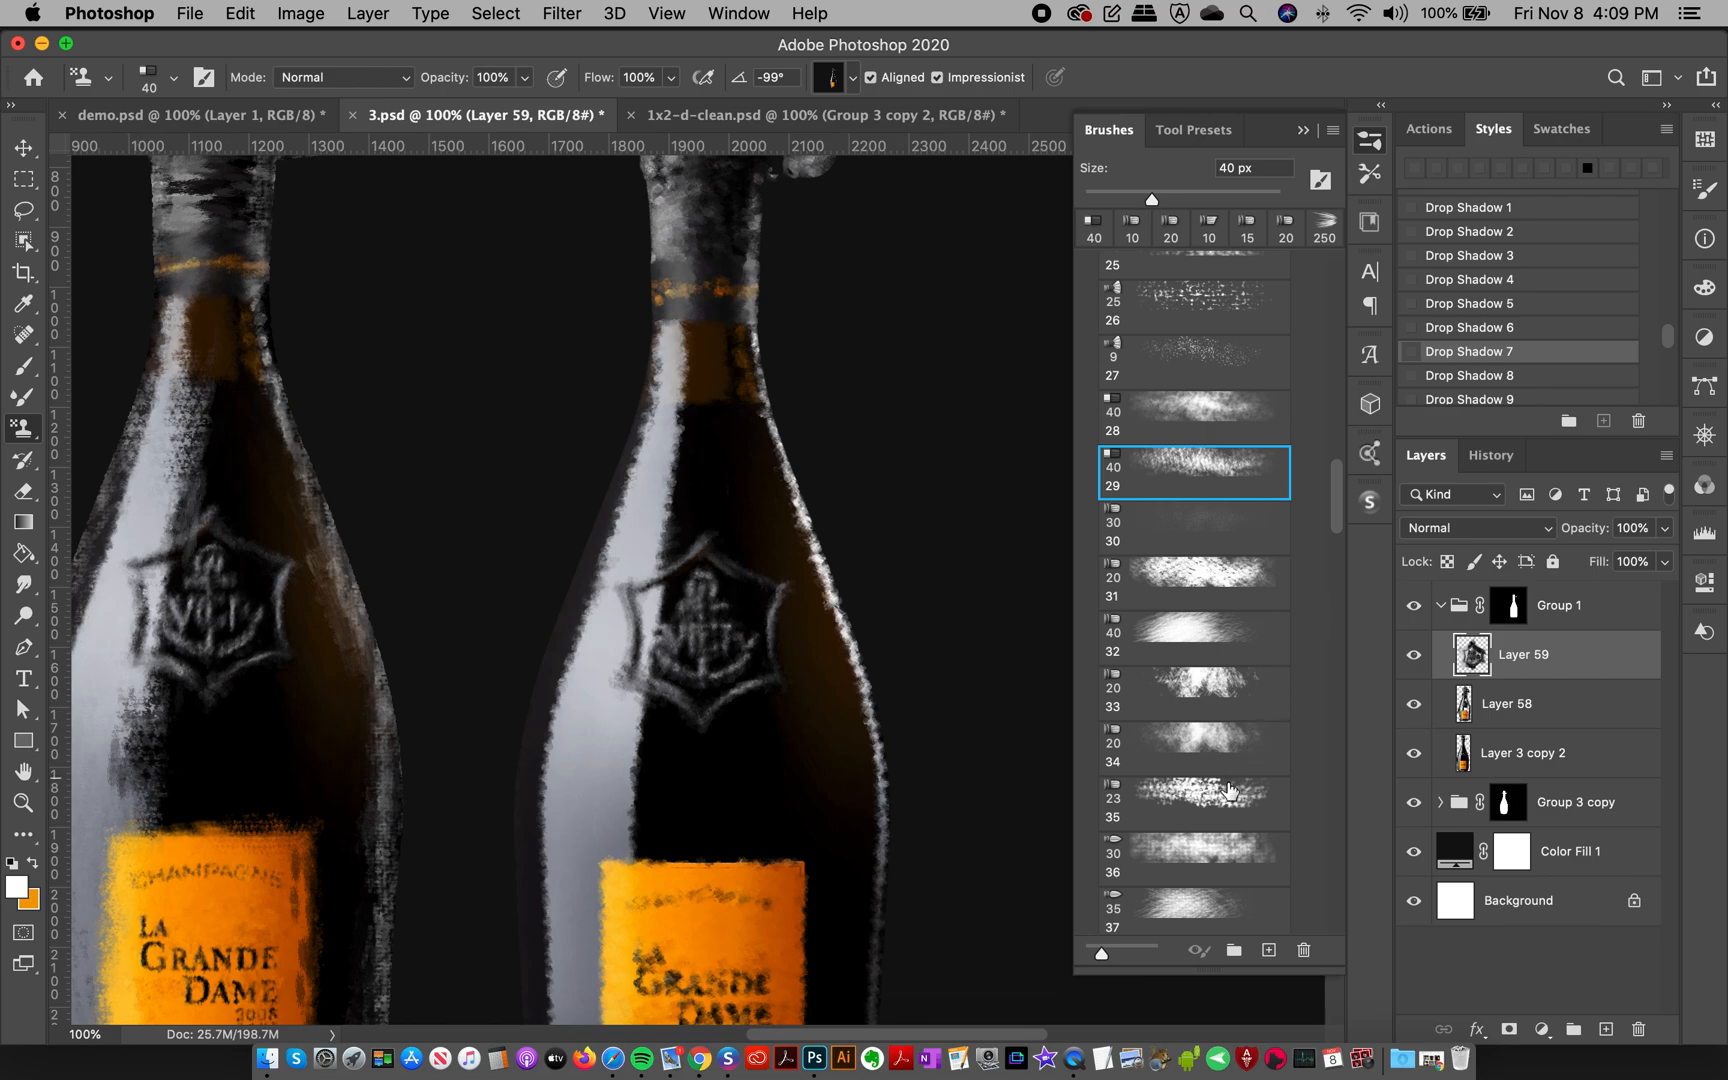
# - Add a new layer above Layer 59 and roughen the highlight's inner edge below the neck with brush 35 at 30 px
pyautogui.click(1200, 800)
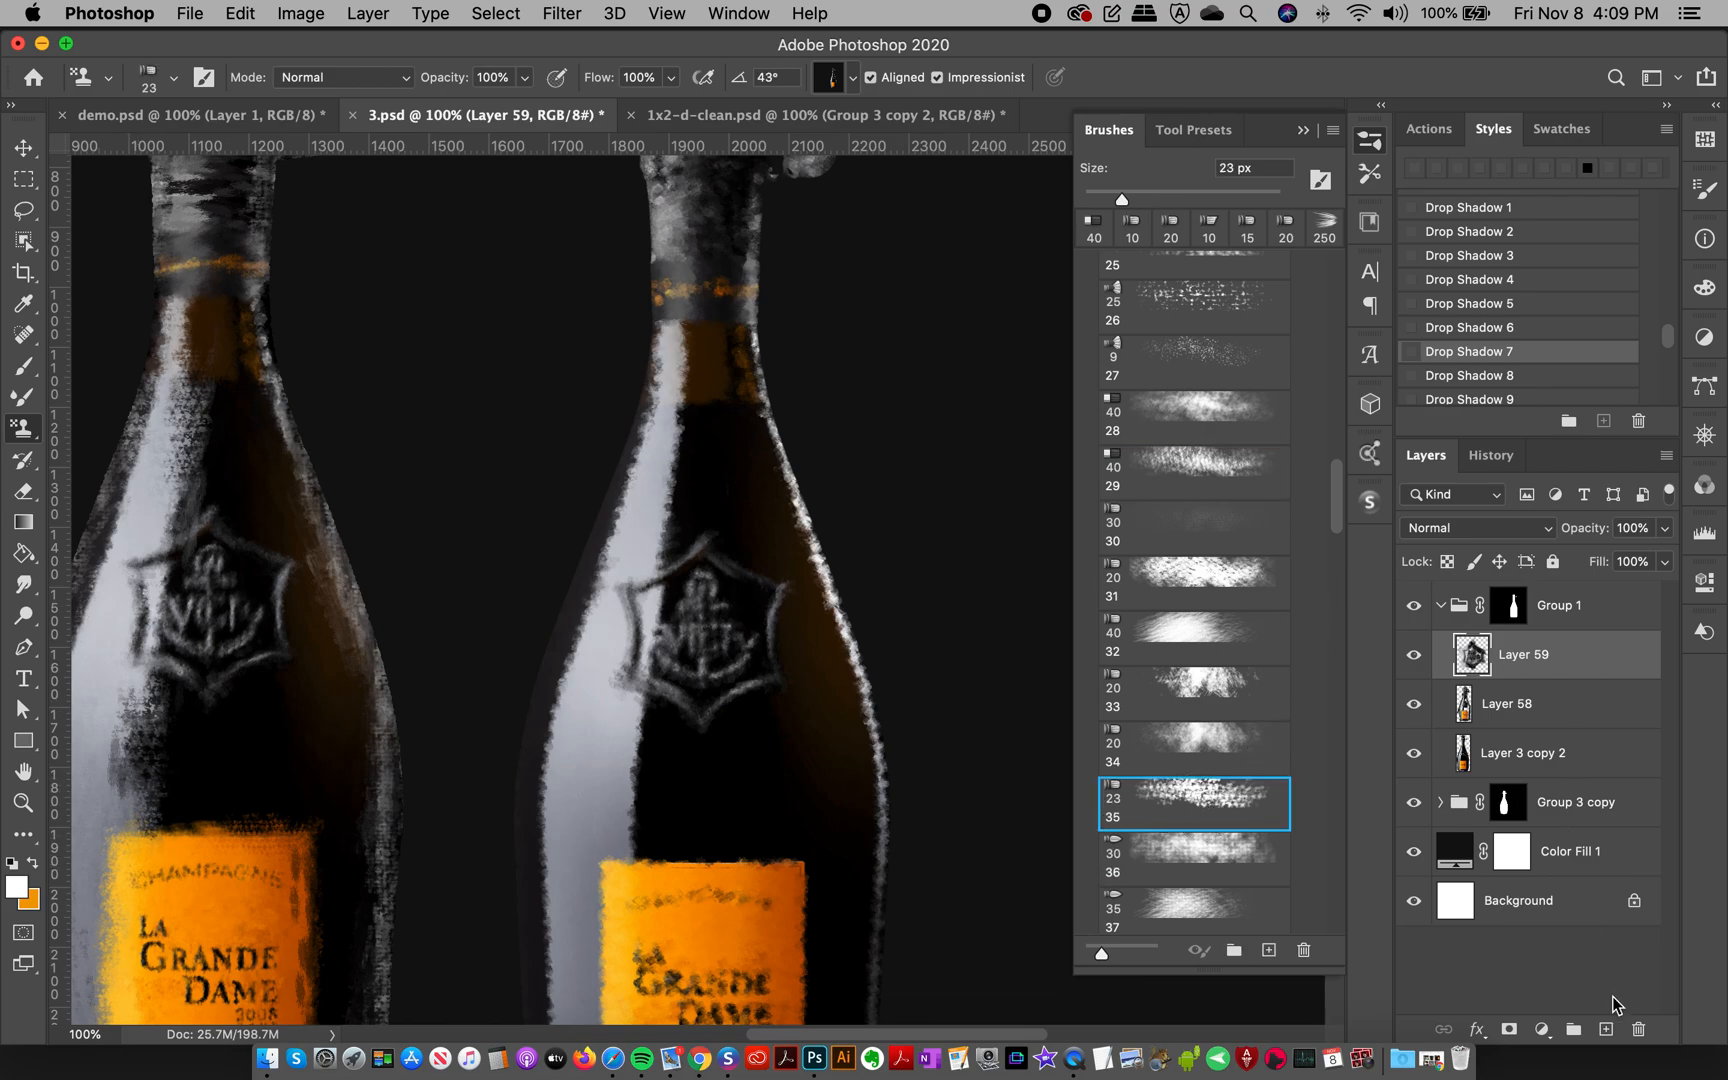
pyautogui.click(1606, 1029)
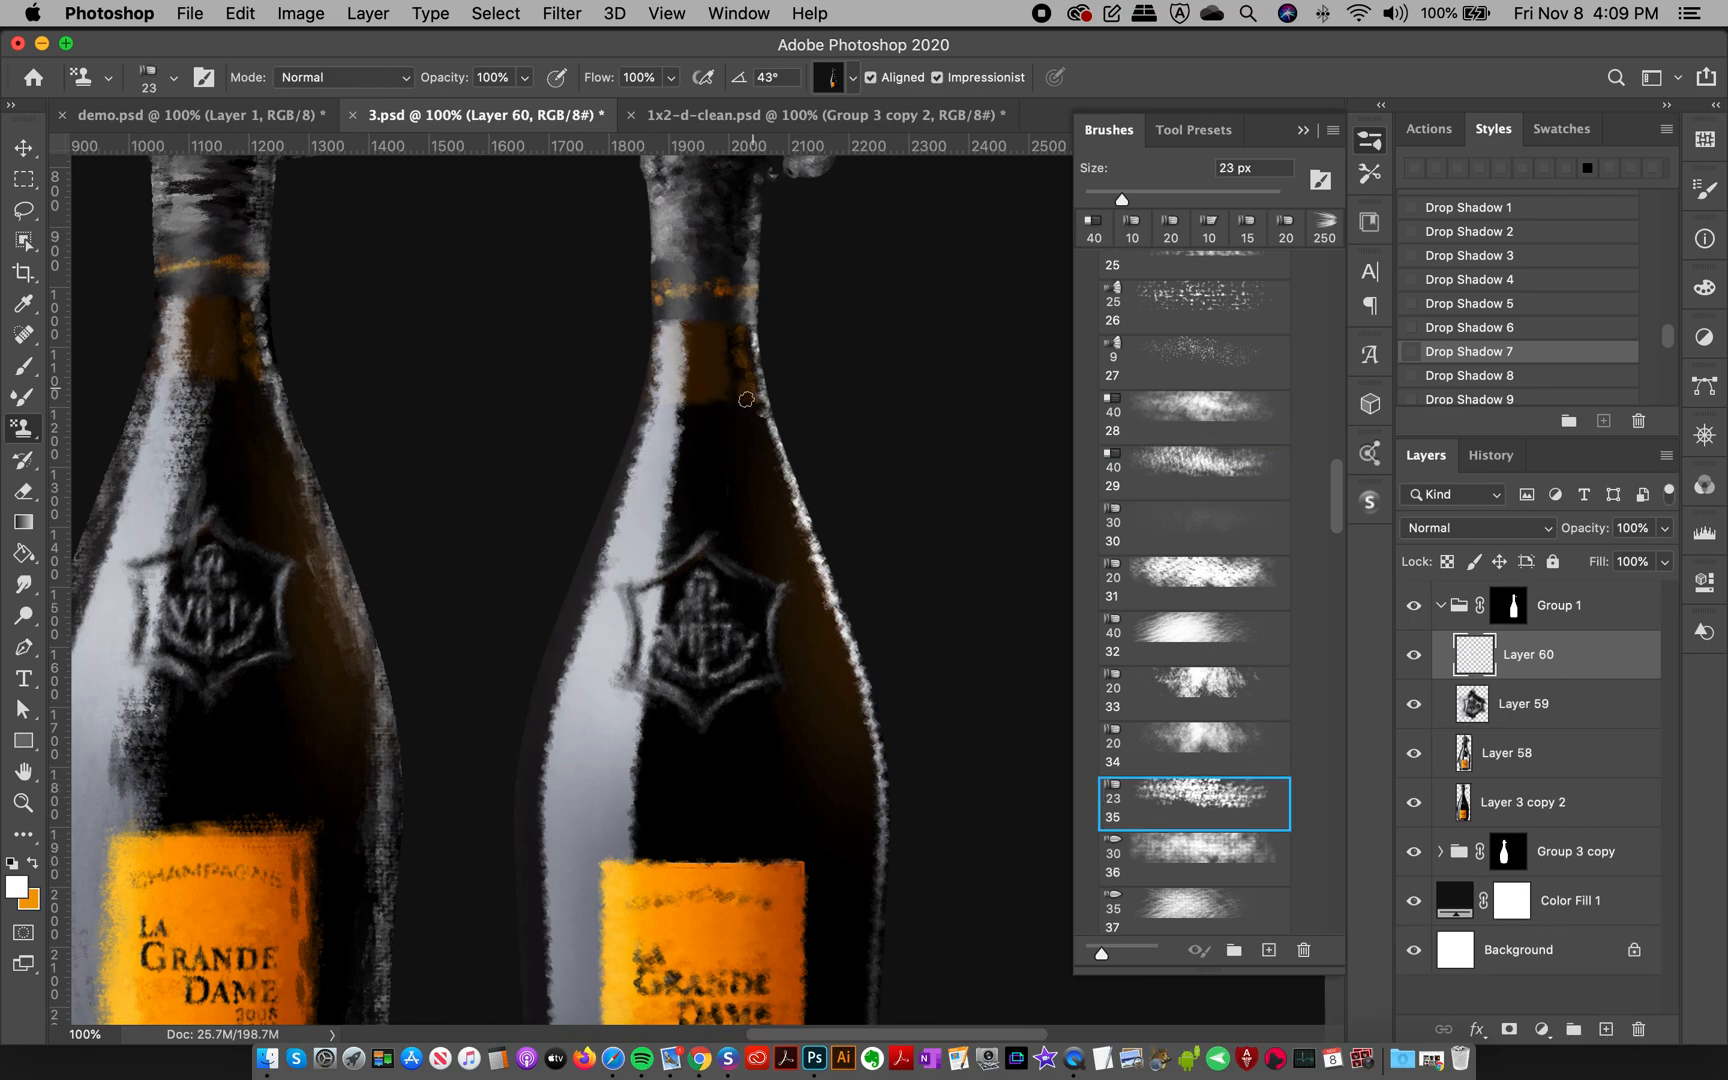
pyautogui.press(']')
pyautogui.press(']')
pyautogui.moveTo(692, 366); pyautogui.dragTo(679, 550)
pyautogui.moveTo(682, 364); pyautogui.dragTo(665, 571)
pyautogui.moveTo(659, 413)
pyautogui.mouseDown()
pyautogui.moveTo(655, 478)
pyautogui.moveTo(698, 496)
pyautogui.moveTo(683, 533)
pyautogui.mouseUp()
# - Enlarge brush 35 to 45 px and paint texture down both outer edges of the bottle's body
pyautogui.press(']')
pyautogui.moveTo(630, 465)
pyautogui.mouseDown()
pyautogui.moveTo(562, 767)
pyautogui.moveTo(597, 711)
pyautogui.moveTo(587, 677)
pyautogui.moveTo(559, 788)
pyautogui.moveTo(551, 666)
pyautogui.moveTo(548, 940)
pyautogui.mouseUp()
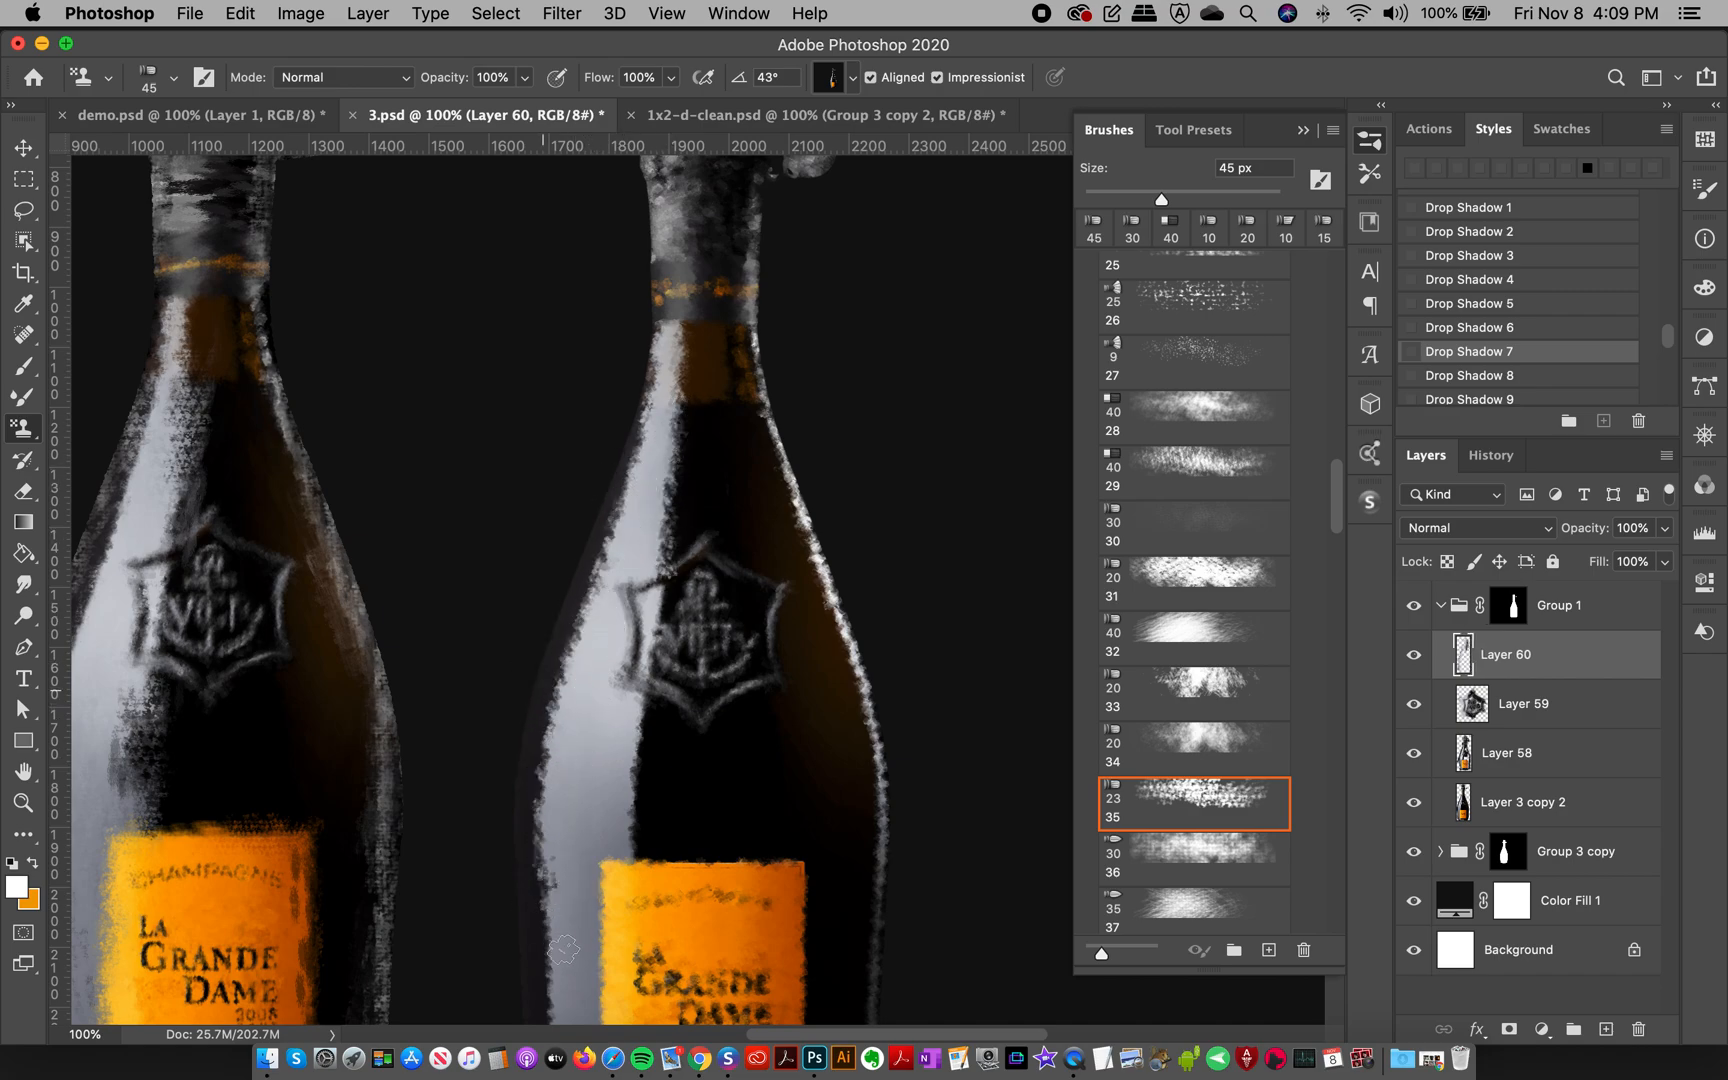
pyautogui.moveTo(792, 437)
pyautogui.mouseDown()
pyautogui.moveTo(888, 760)
pyautogui.moveTo(828, 544)
pyautogui.moveTo(890, 880)
pyautogui.mouseUp()
pyautogui.moveTo(878, 727); pyautogui.dragTo(895, 949)
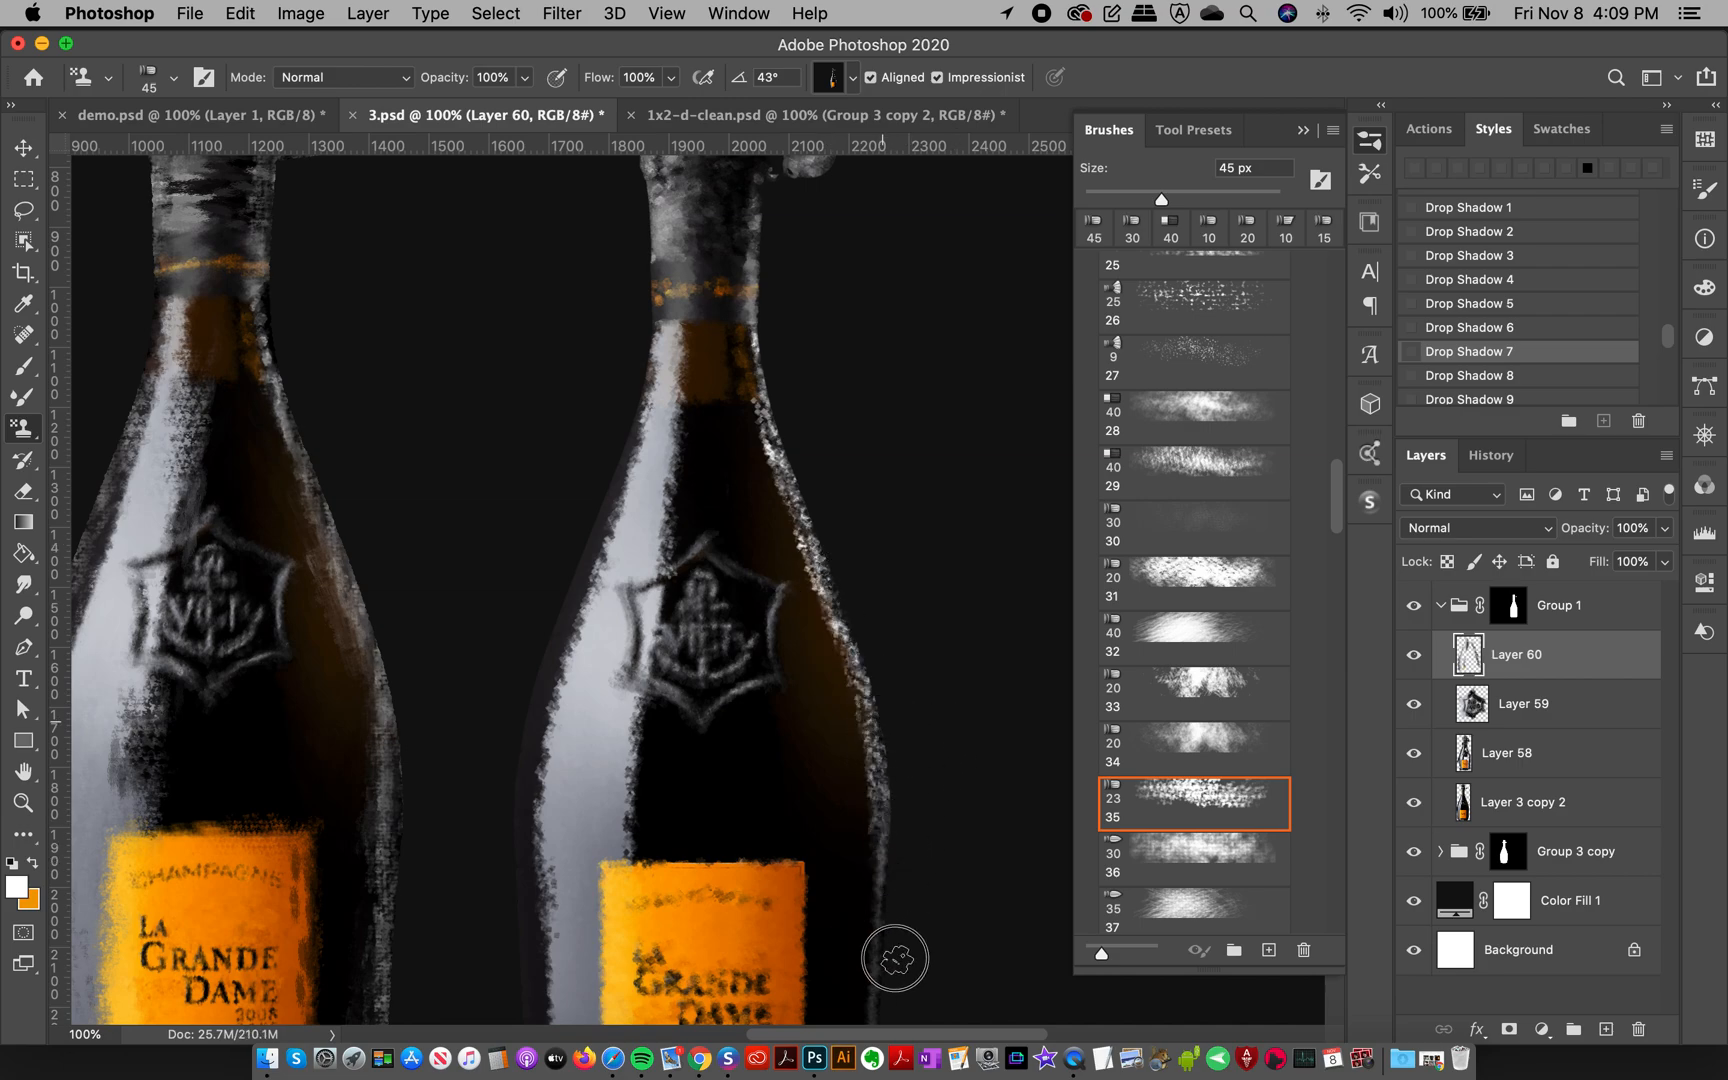
# - Close the brush list and continue the 45 px texture along the lower sides, base and label edge of the bottle
pyautogui.moveTo(1337, 488); pyautogui.dragTo(1338, 508)
pyautogui.click(1379, 141)
pyautogui.scroll(-5, 1311, 605)
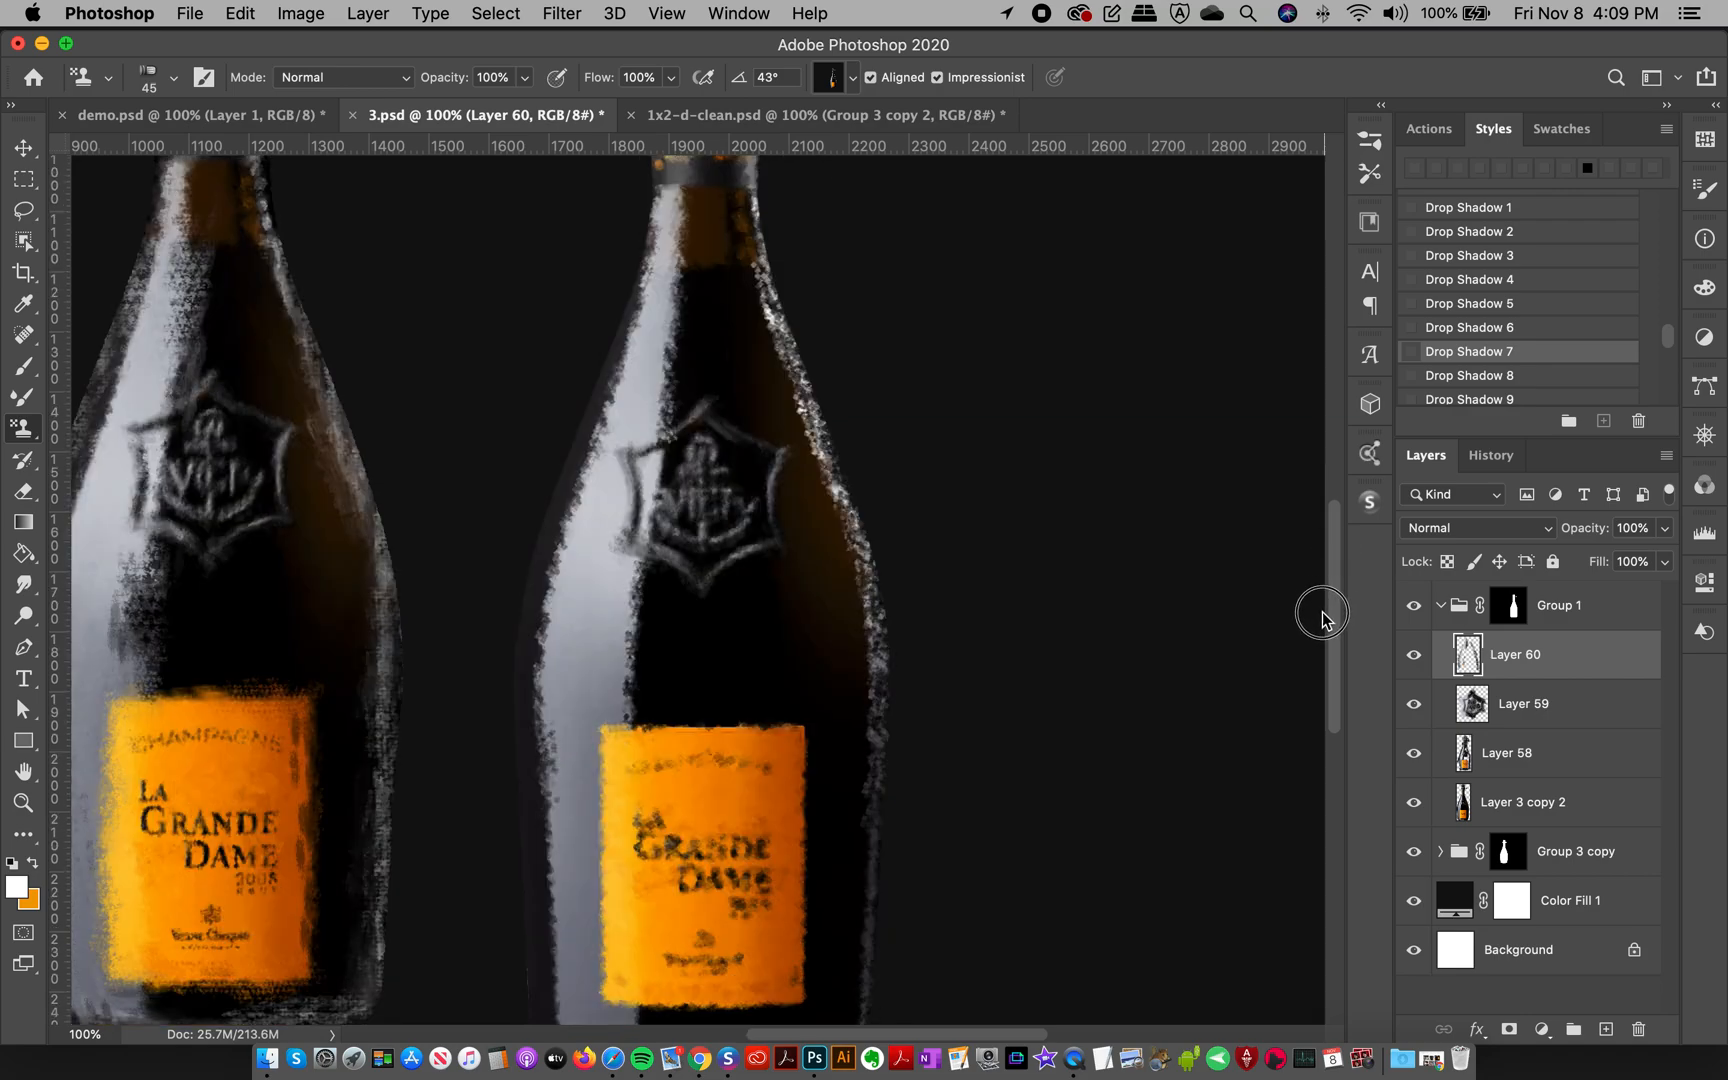
pyautogui.moveTo(877, 637)
pyautogui.mouseDown()
pyautogui.moveTo(882, 595)
pyautogui.moveTo(875, 896)
pyautogui.mouseUp()
pyautogui.moveTo(556, 432); pyautogui.dragTo(562, 870)
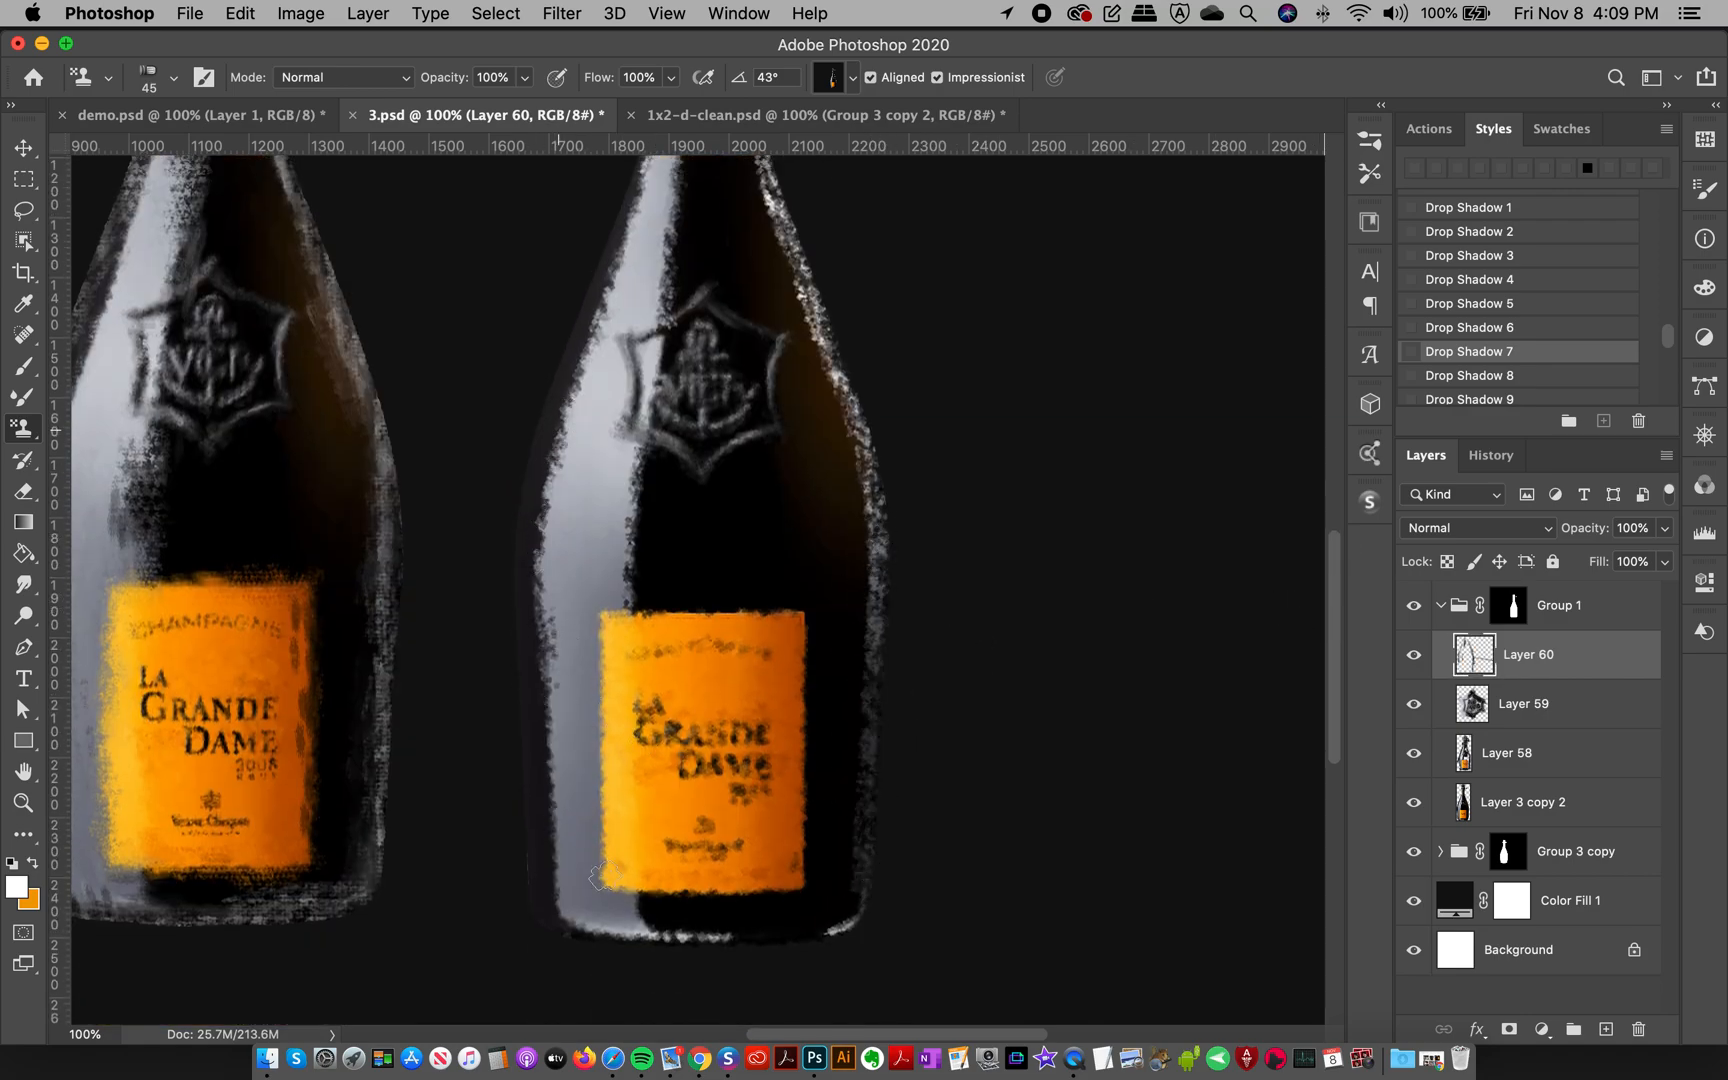
pyautogui.moveTo(546, 700); pyautogui.dragTo(580, 937)
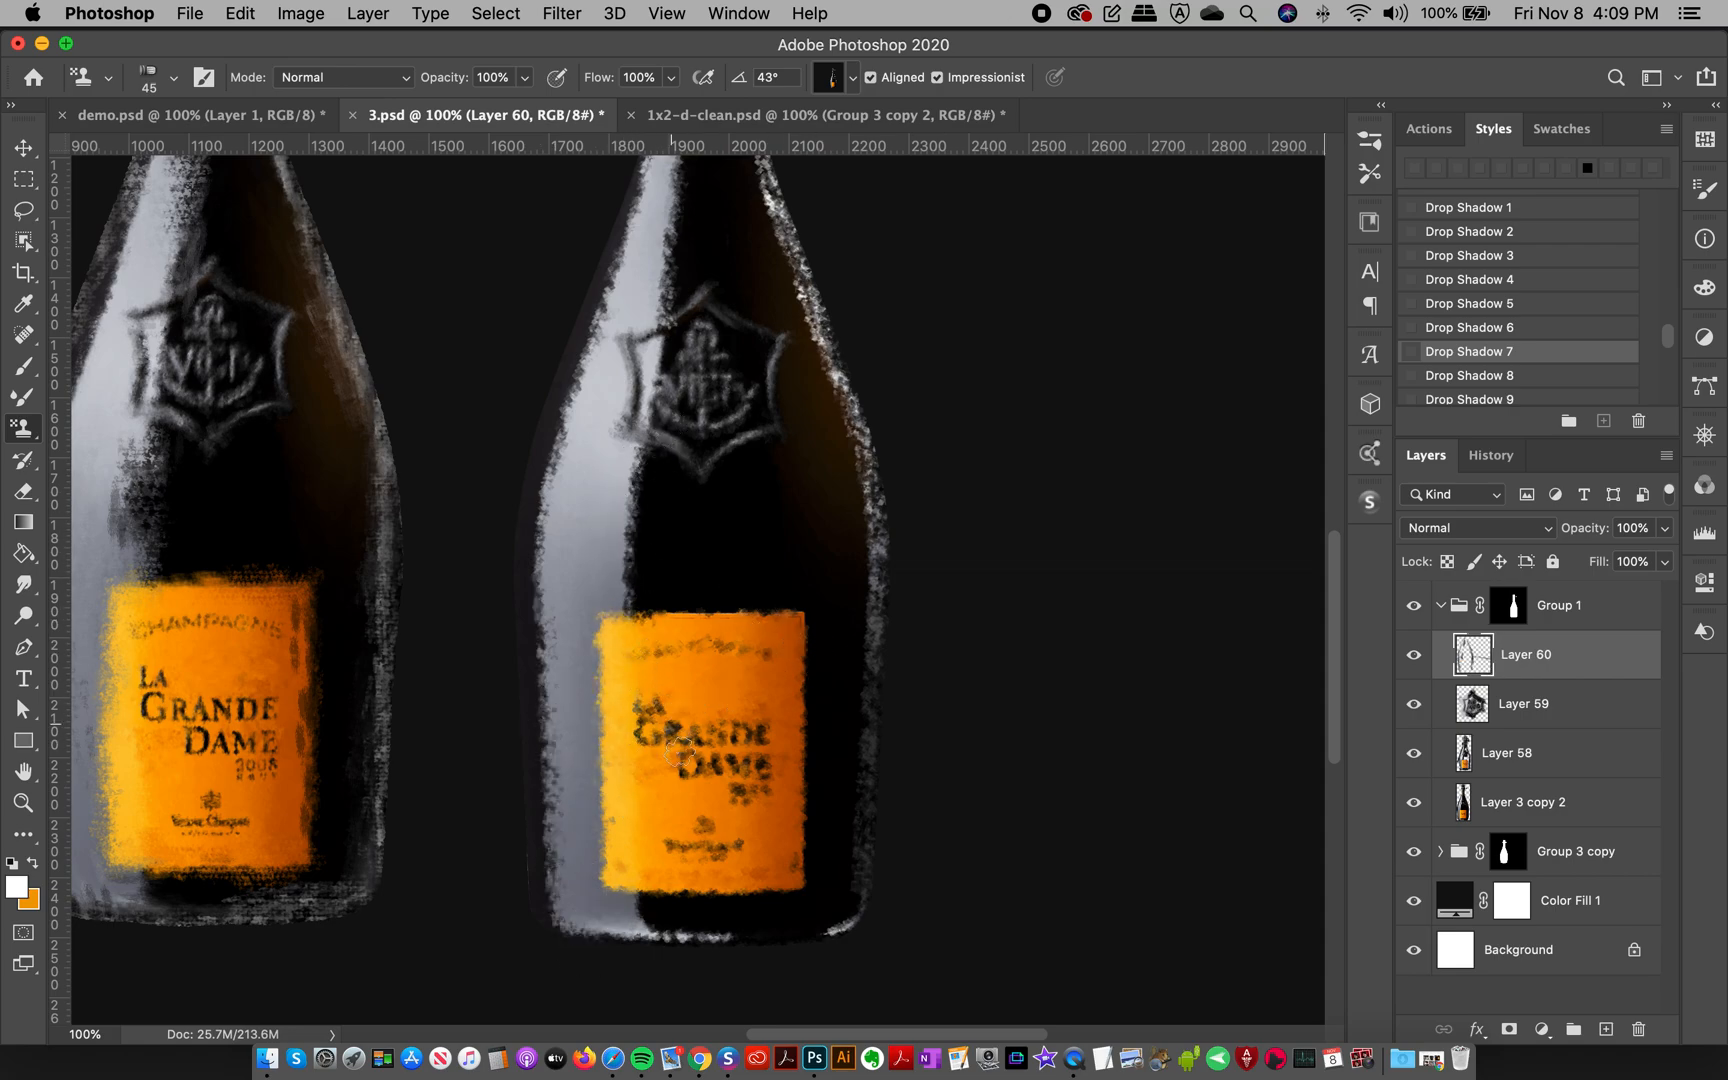
# - Browse the brushes in the brush list and add two new layers above Layer 60
pyautogui.moveTo(846, 1040); pyautogui.dragTo(830, 1039)
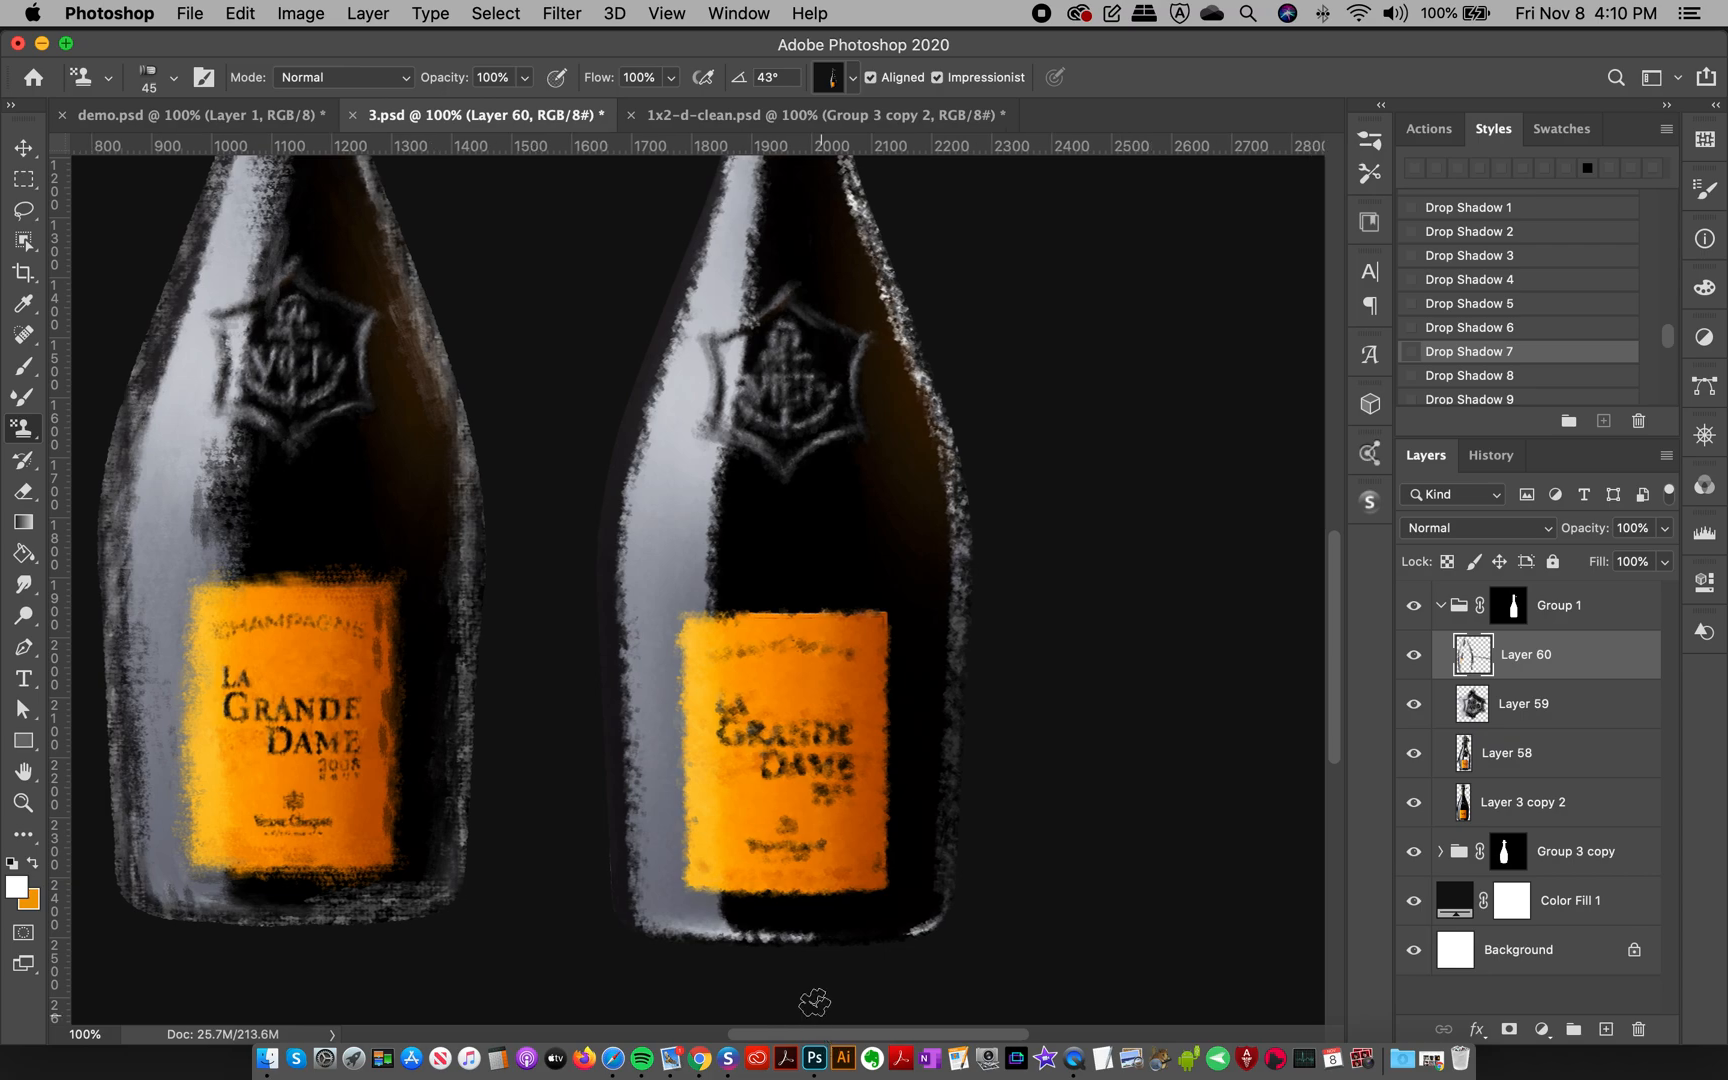
pyautogui.click(23, 147)
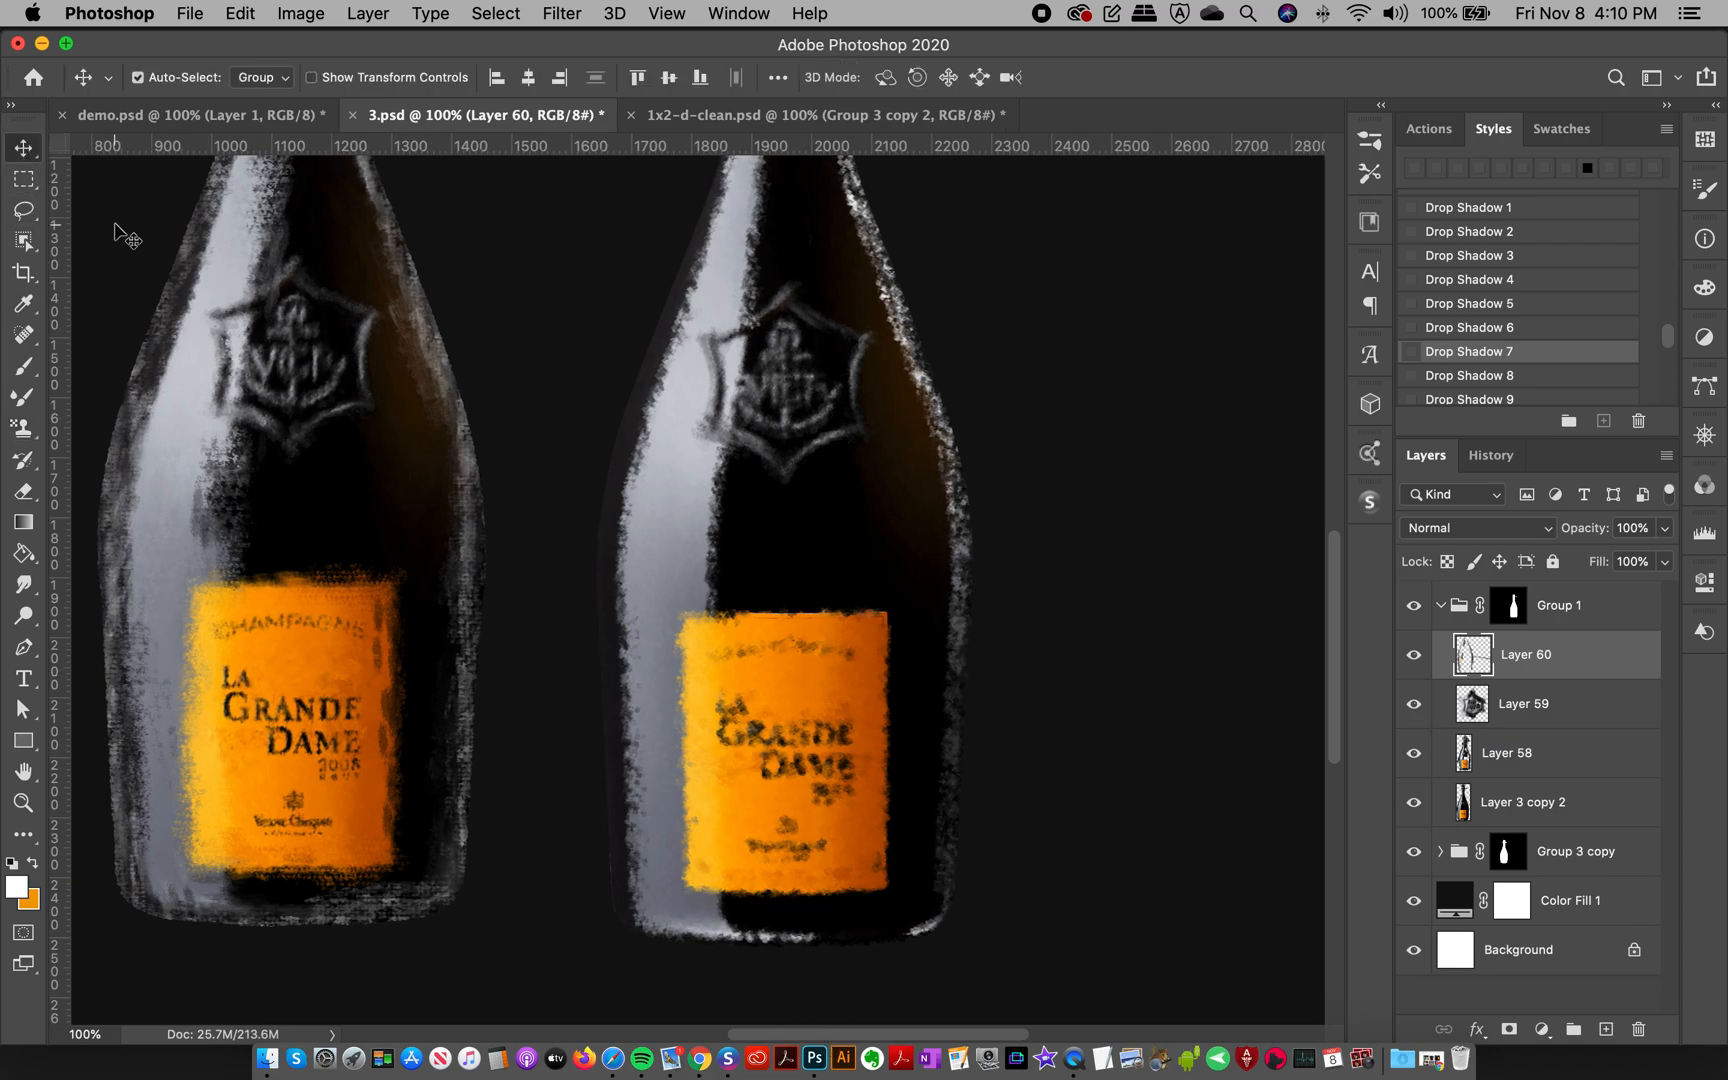
pyautogui.click(1370, 176)
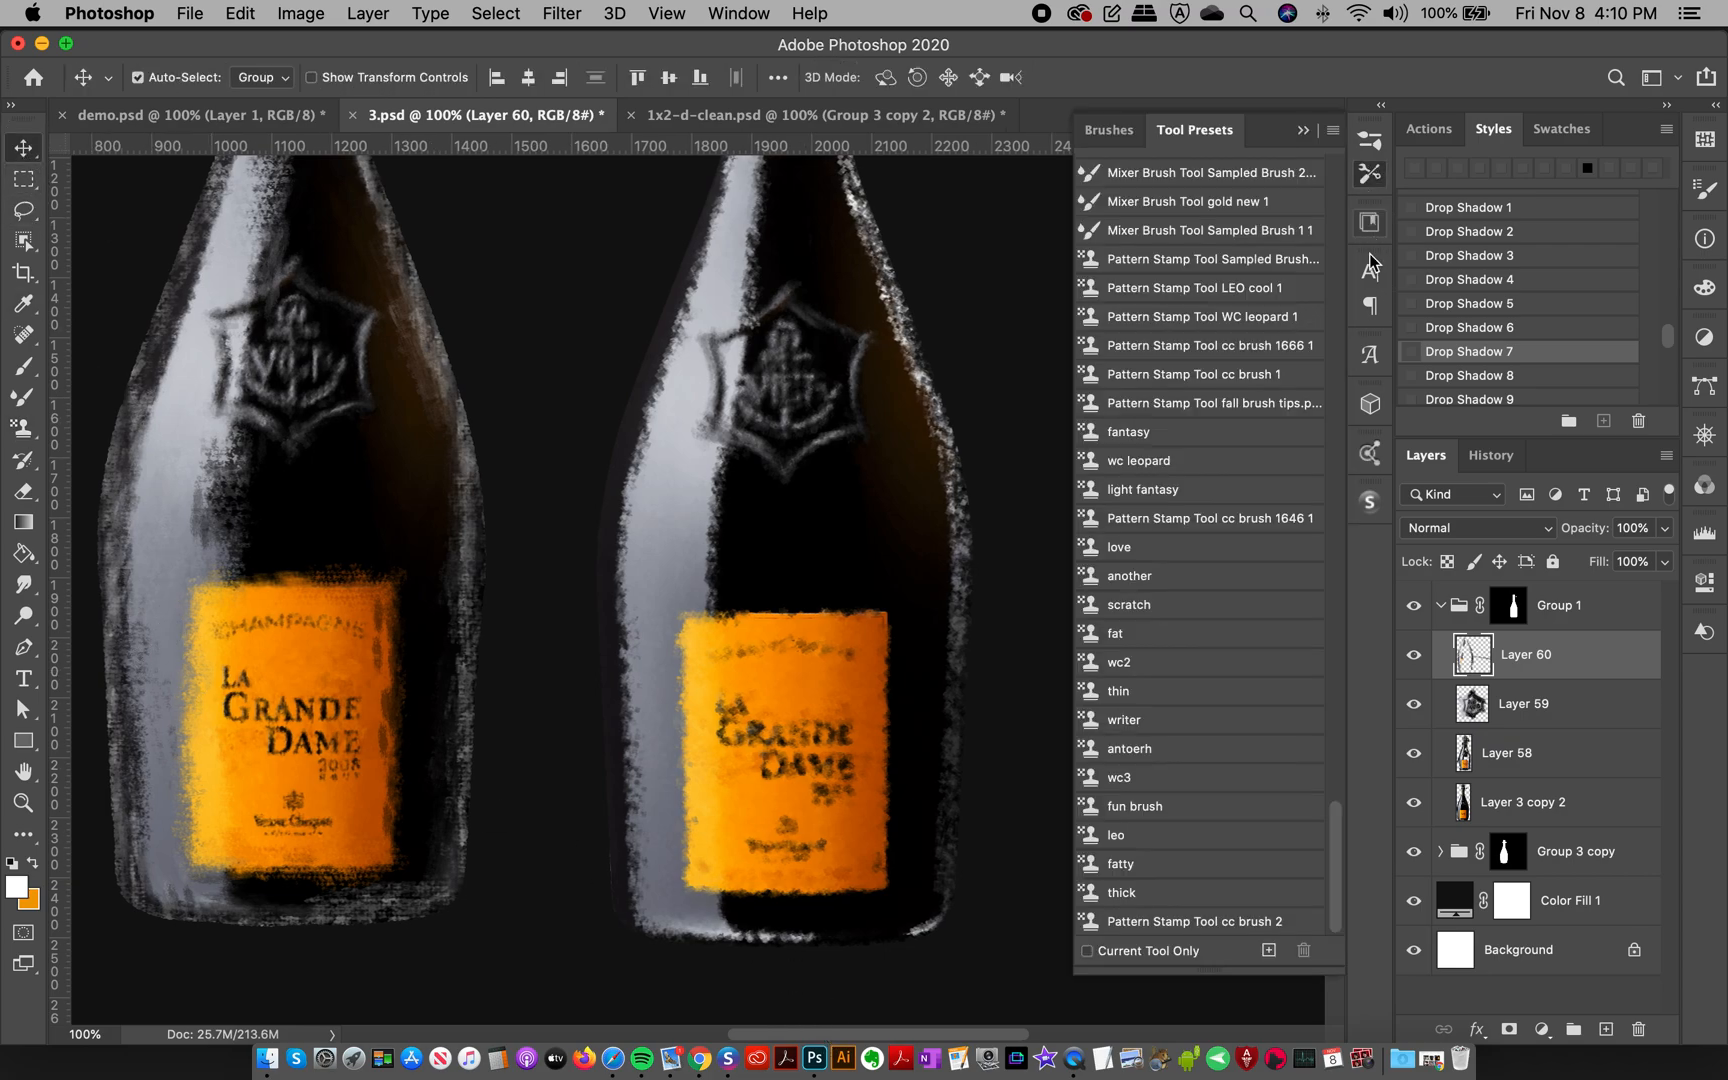
pyautogui.click(1138, 132)
pyautogui.moveTo(1343, 545); pyautogui.dragTo(1340, 434)
pyautogui.click(1207, 620)
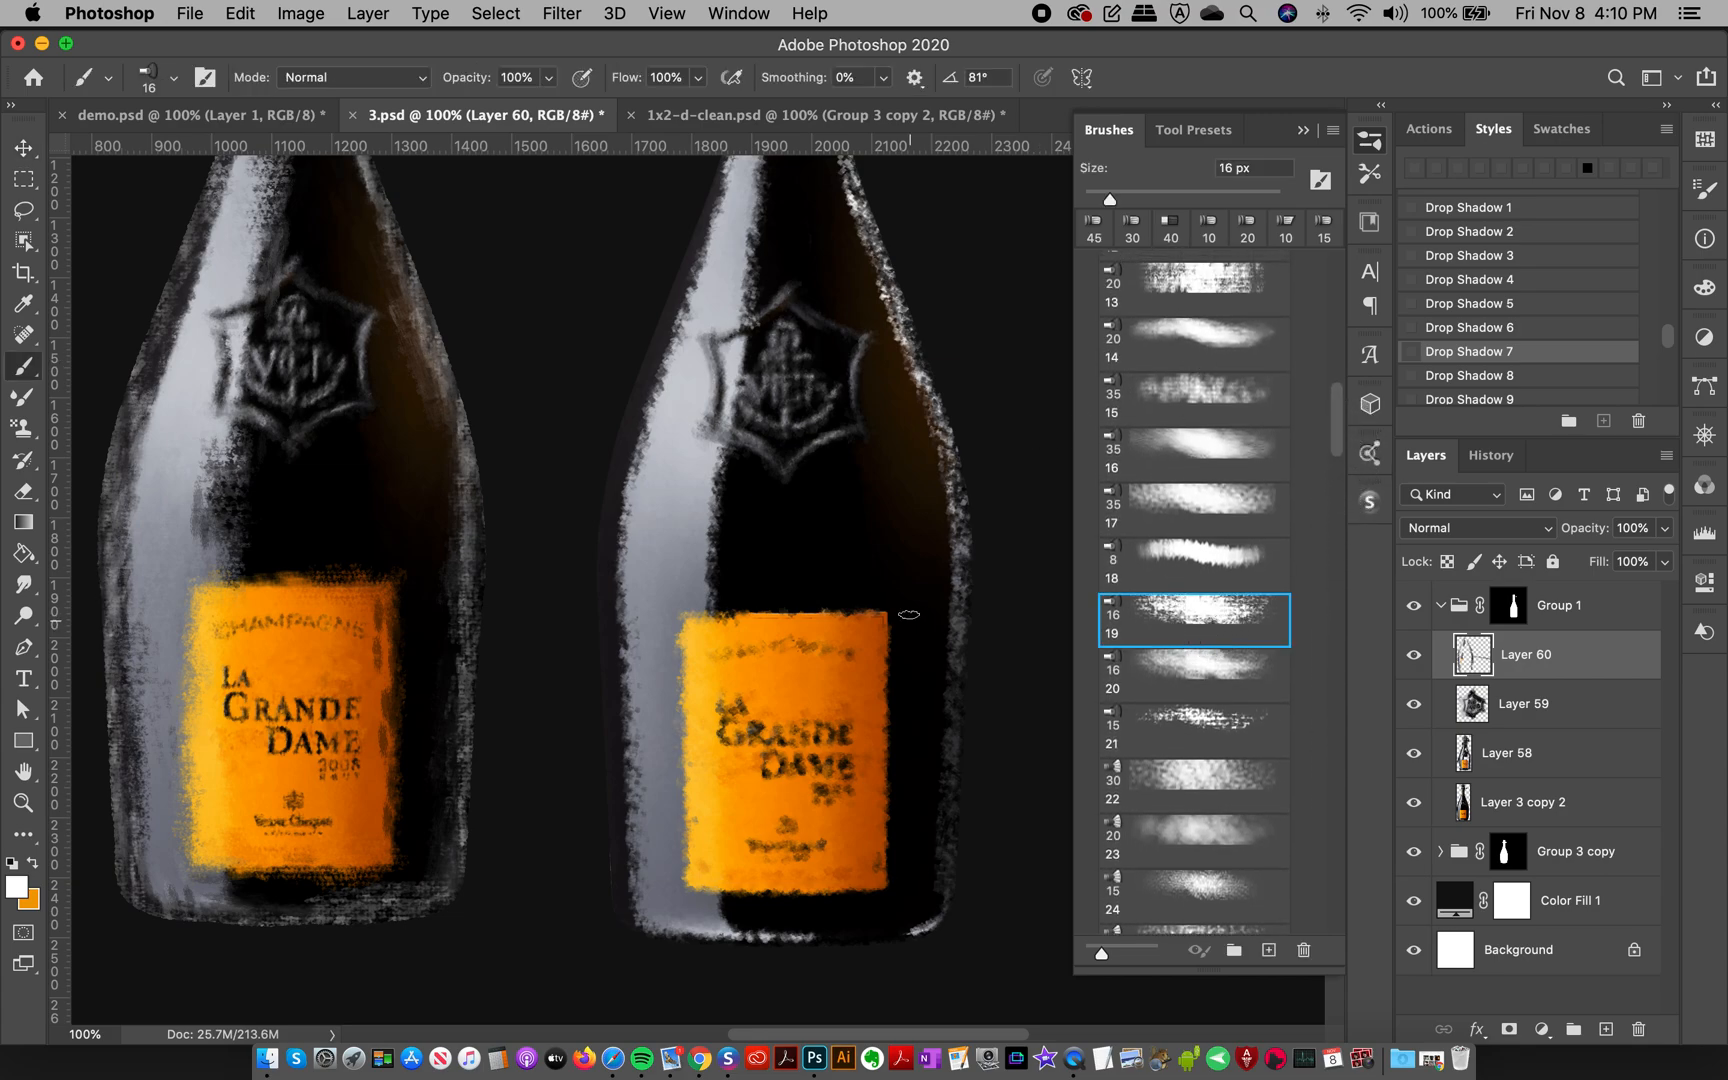
pyautogui.moveTo(1337, 420); pyautogui.dragTo(1330, 490)
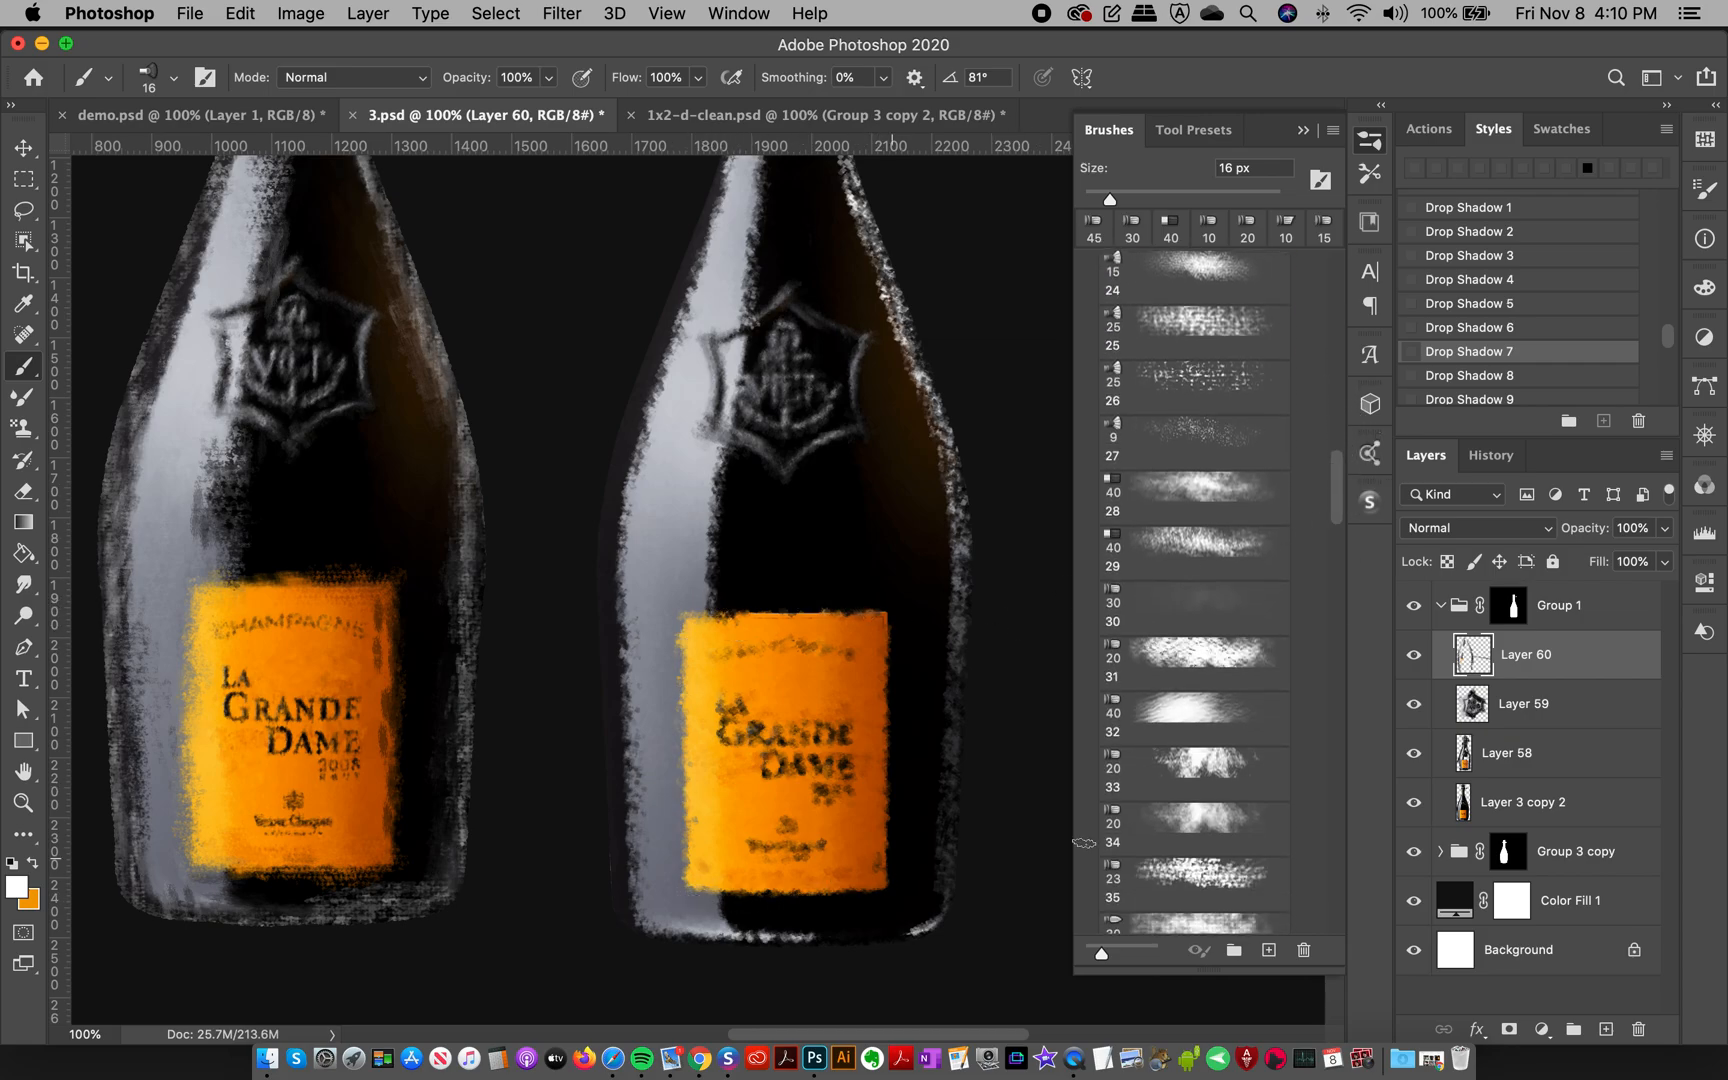
pyautogui.doubleClick(1607, 1030)
pyautogui.moveTo(1338, 498)
pyautogui.mouseDown()
pyautogui.moveTo(1323, 722)
pyautogui.moveTo(1290, 815)
pyautogui.mouseUp()
pyautogui.scroll(-10, 1285, 820)
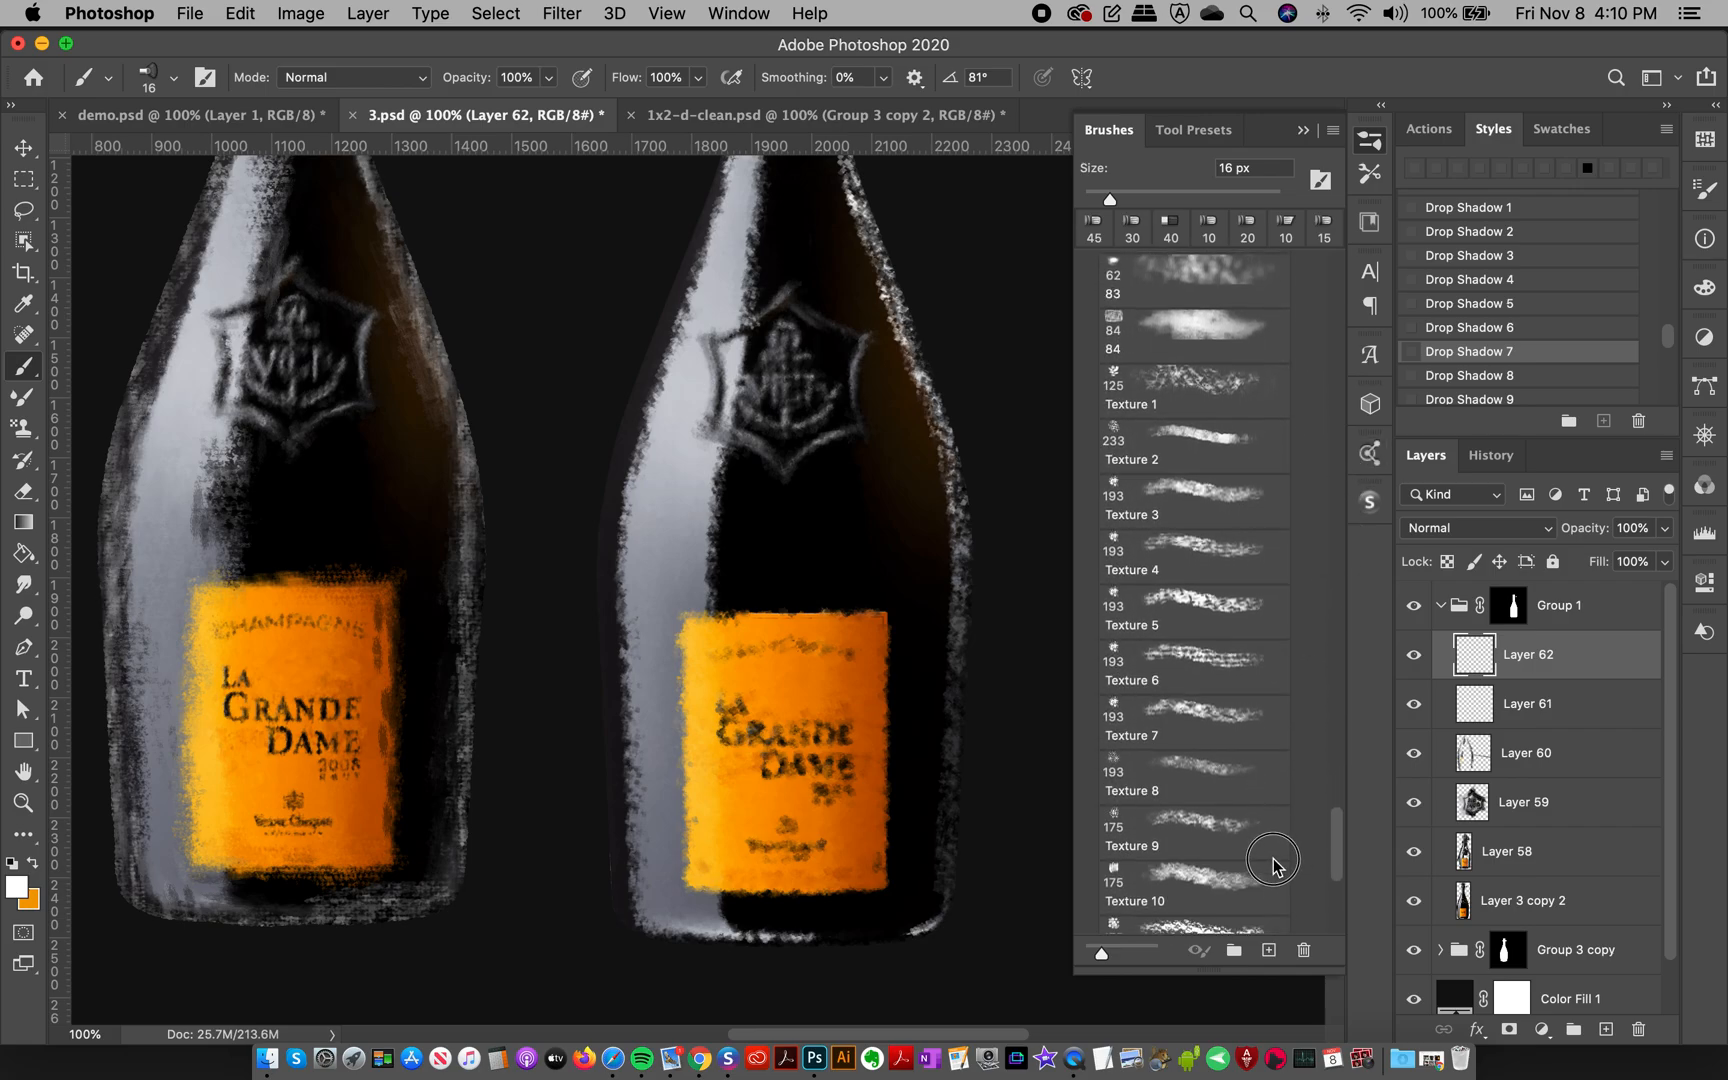
pyautogui.click(1187, 545)
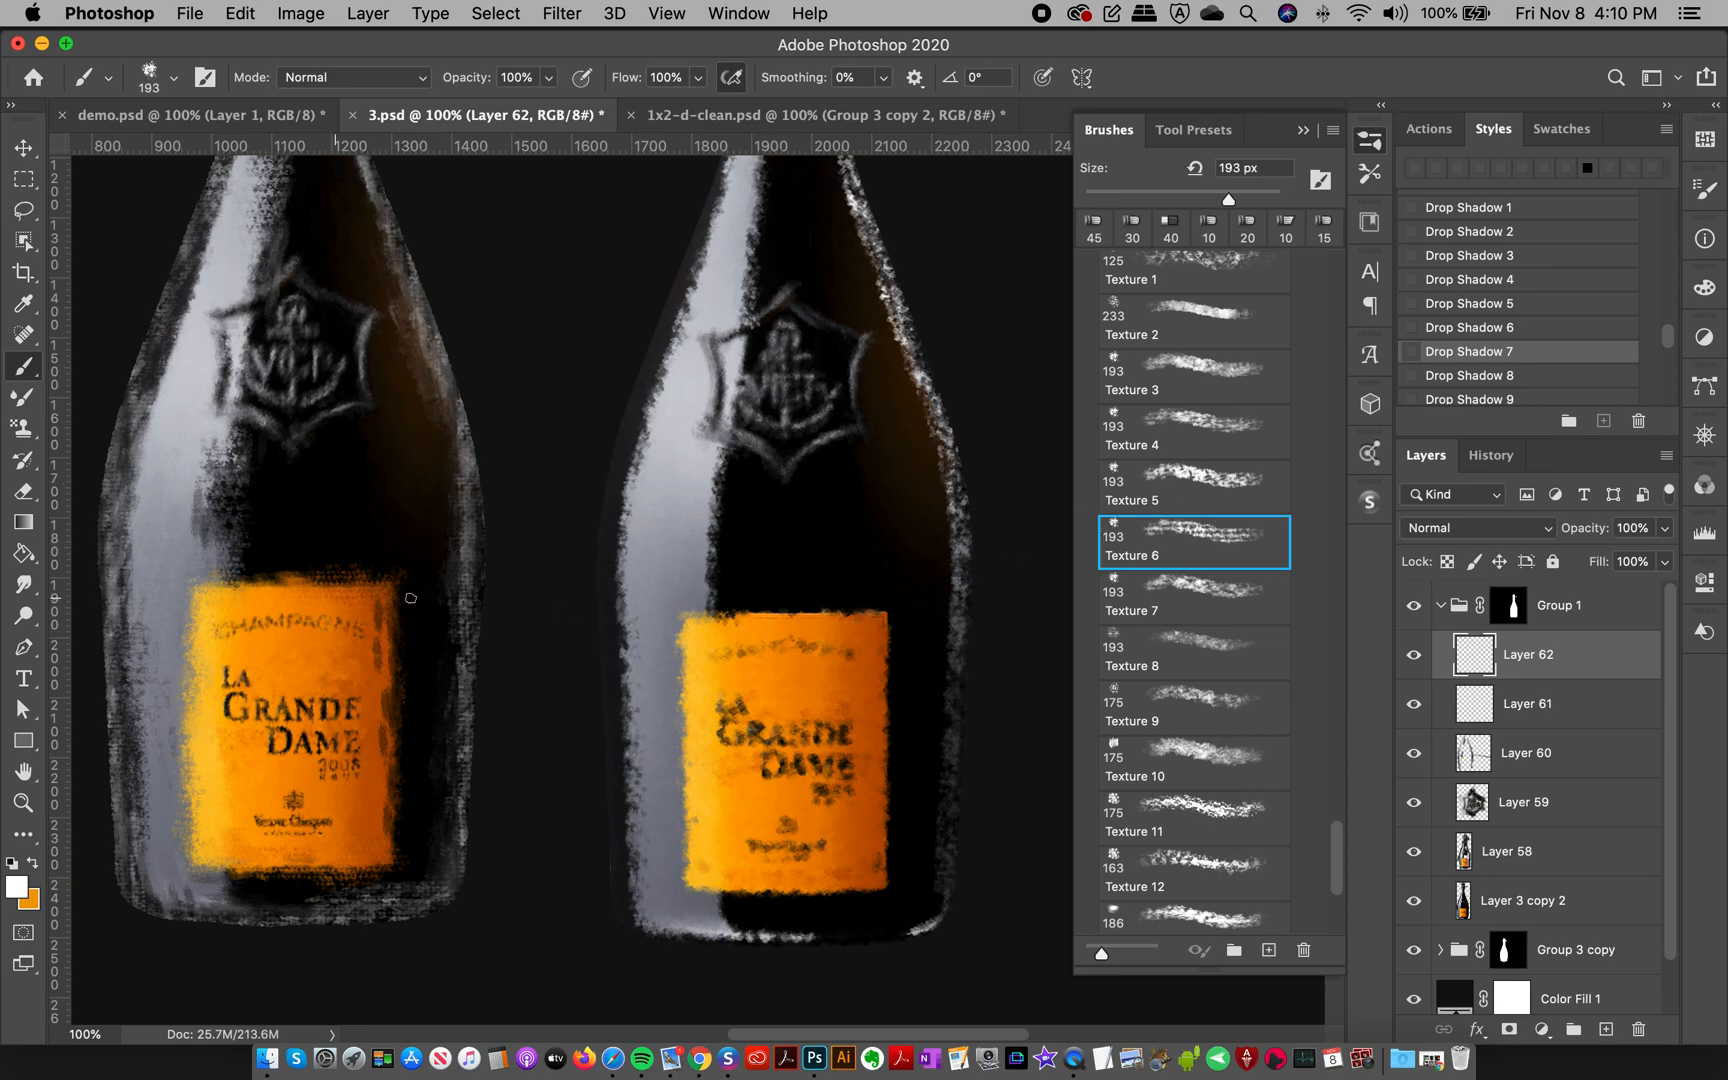
pyautogui.moveTo(693, 615)
pyautogui.mouseDown()
pyautogui.moveTo(890, 600)
pyautogui.moveTo(818, 628)
pyautogui.mouseUp()
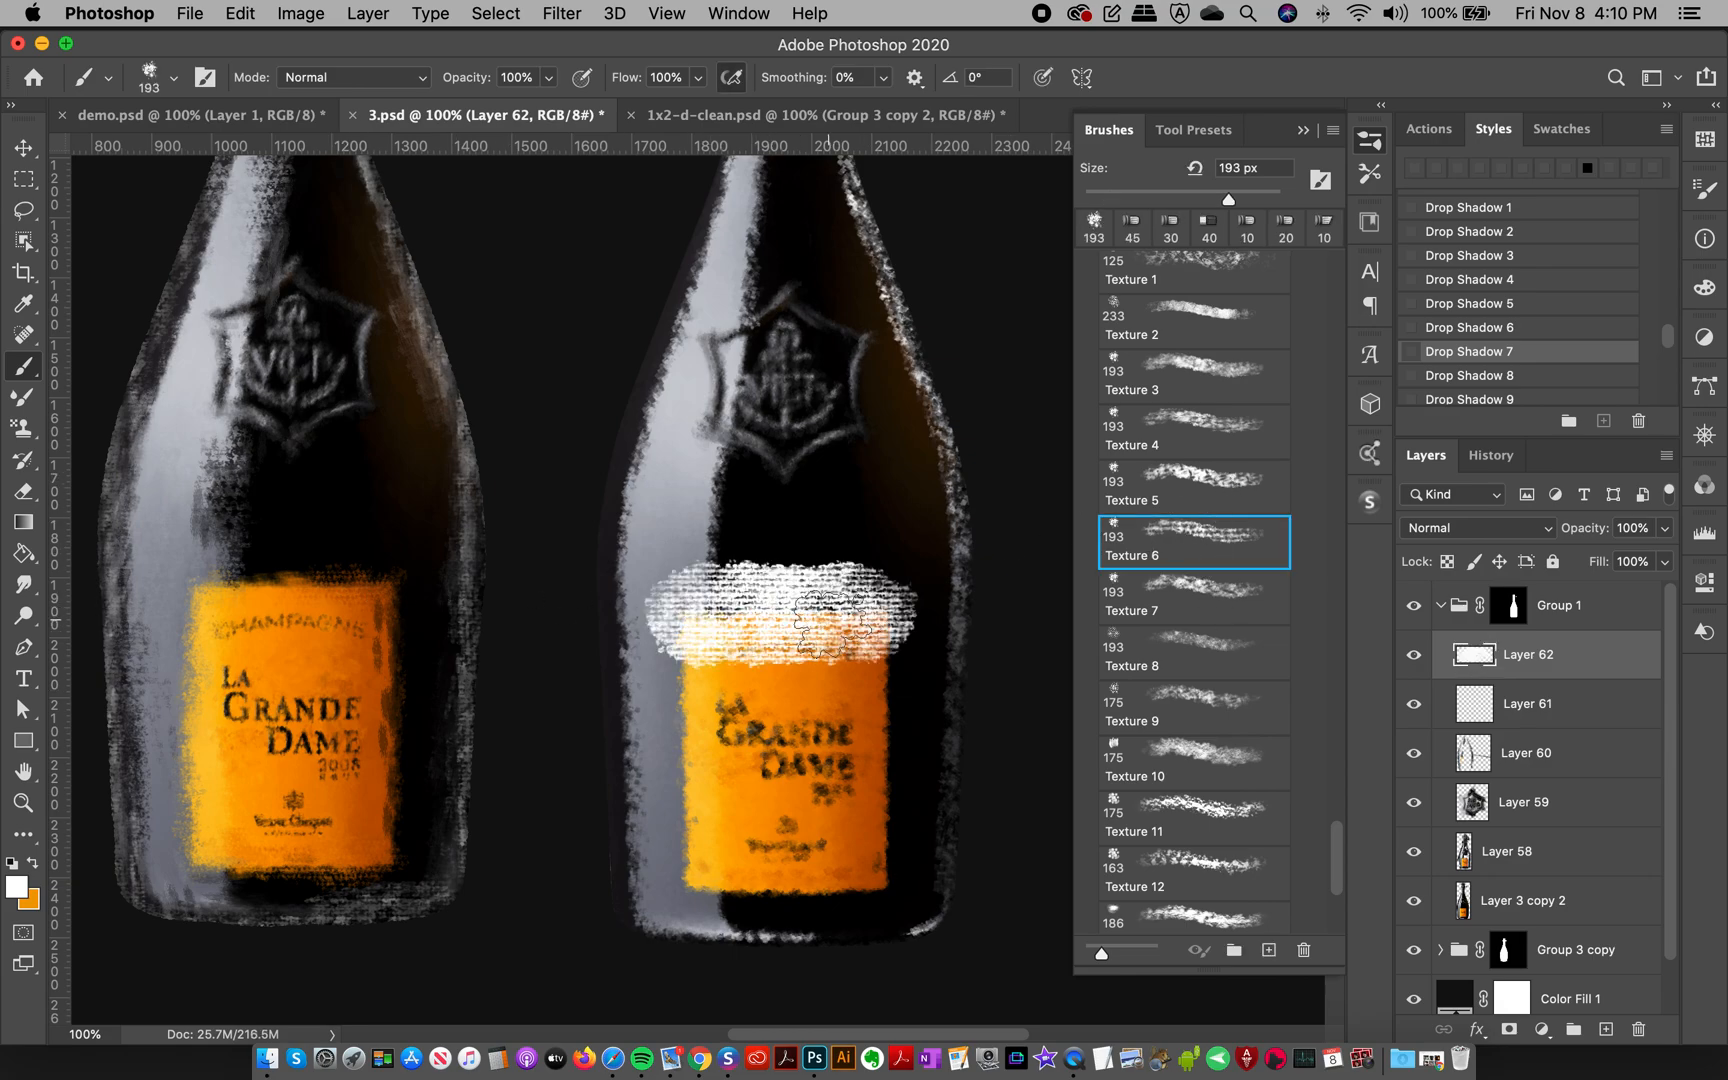
pyautogui.press('super+z')
# - Switch to the Pattern Stamp with the Texture 6 brush at 125 px, and try a stroke across the label's upper edge before undoing it
pyautogui.click(22, 428)
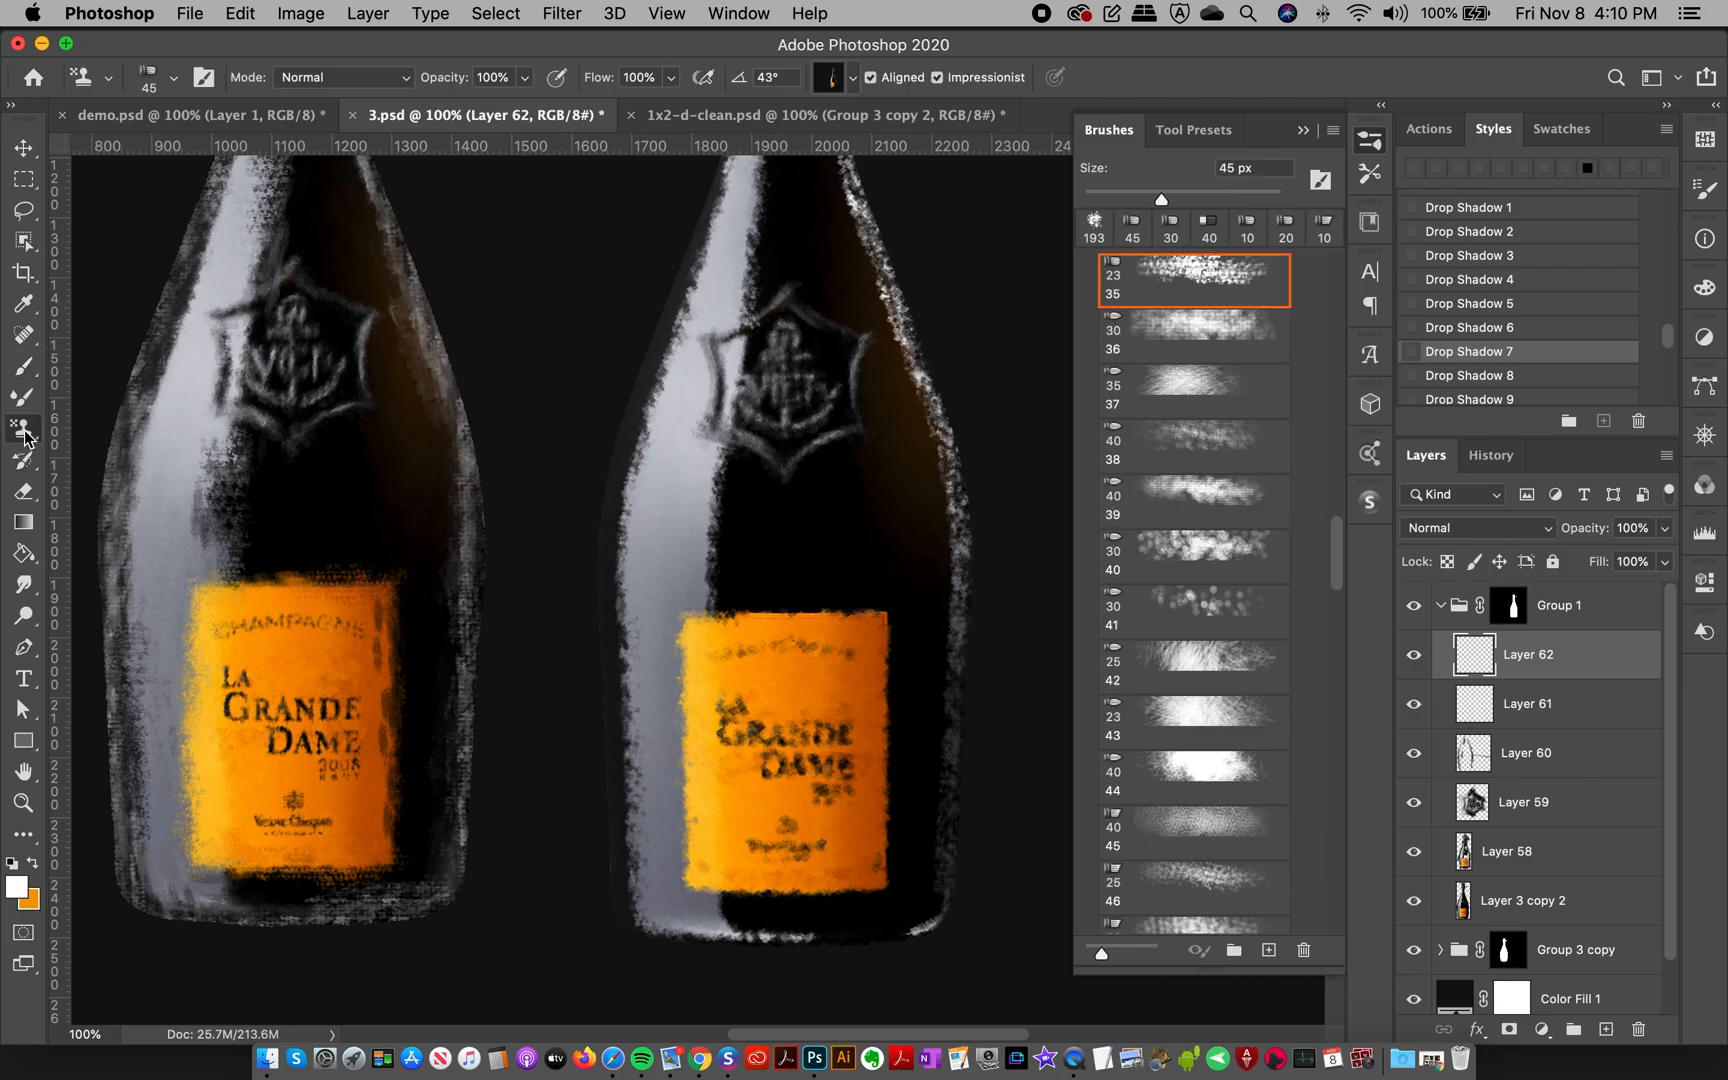
pyautogui.moveTo(1341, 559); pyautogui.dragTo(1305, 765)
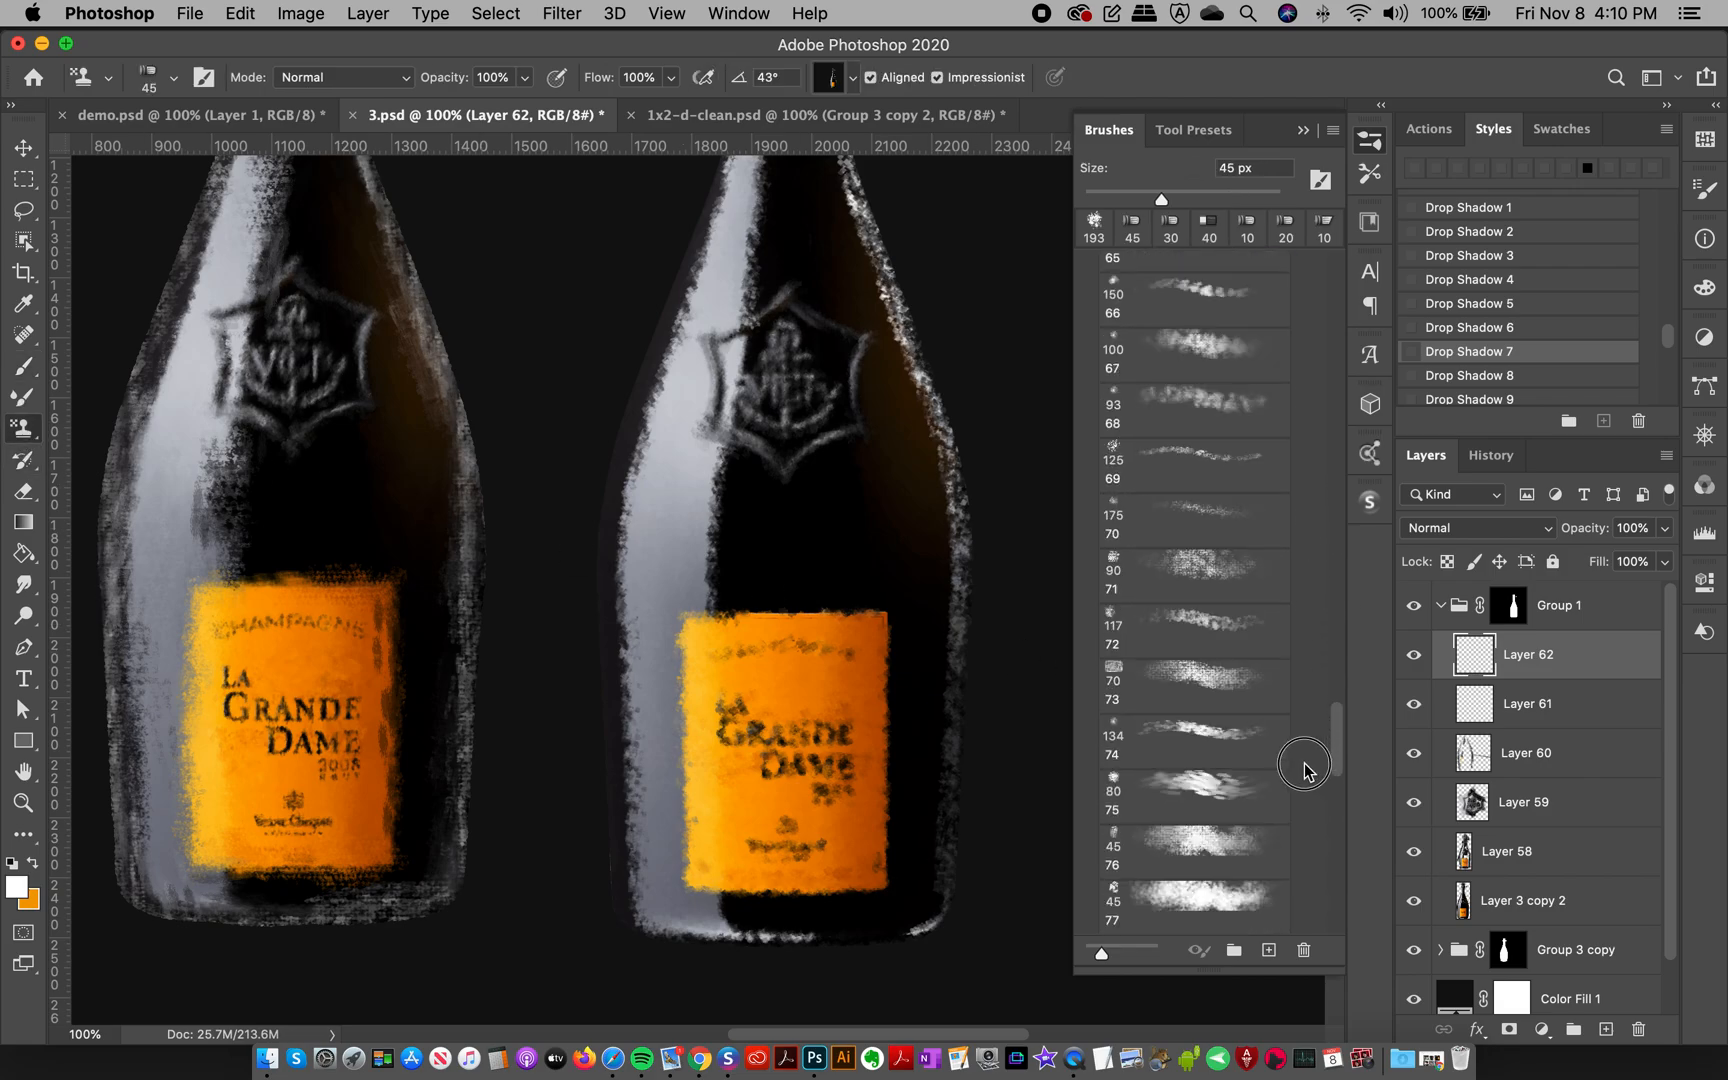
pyautogui.scroll(-6, 1281, 637)
pyautogui.moveTo(1337, 793)
pyautogui.mouseDown()
pyautogui.moveTo(1335, 849)
pyautogui.moveTo(1336, 835)
pyautogui.mouseUp()
pyautogui.click(1196, 724)
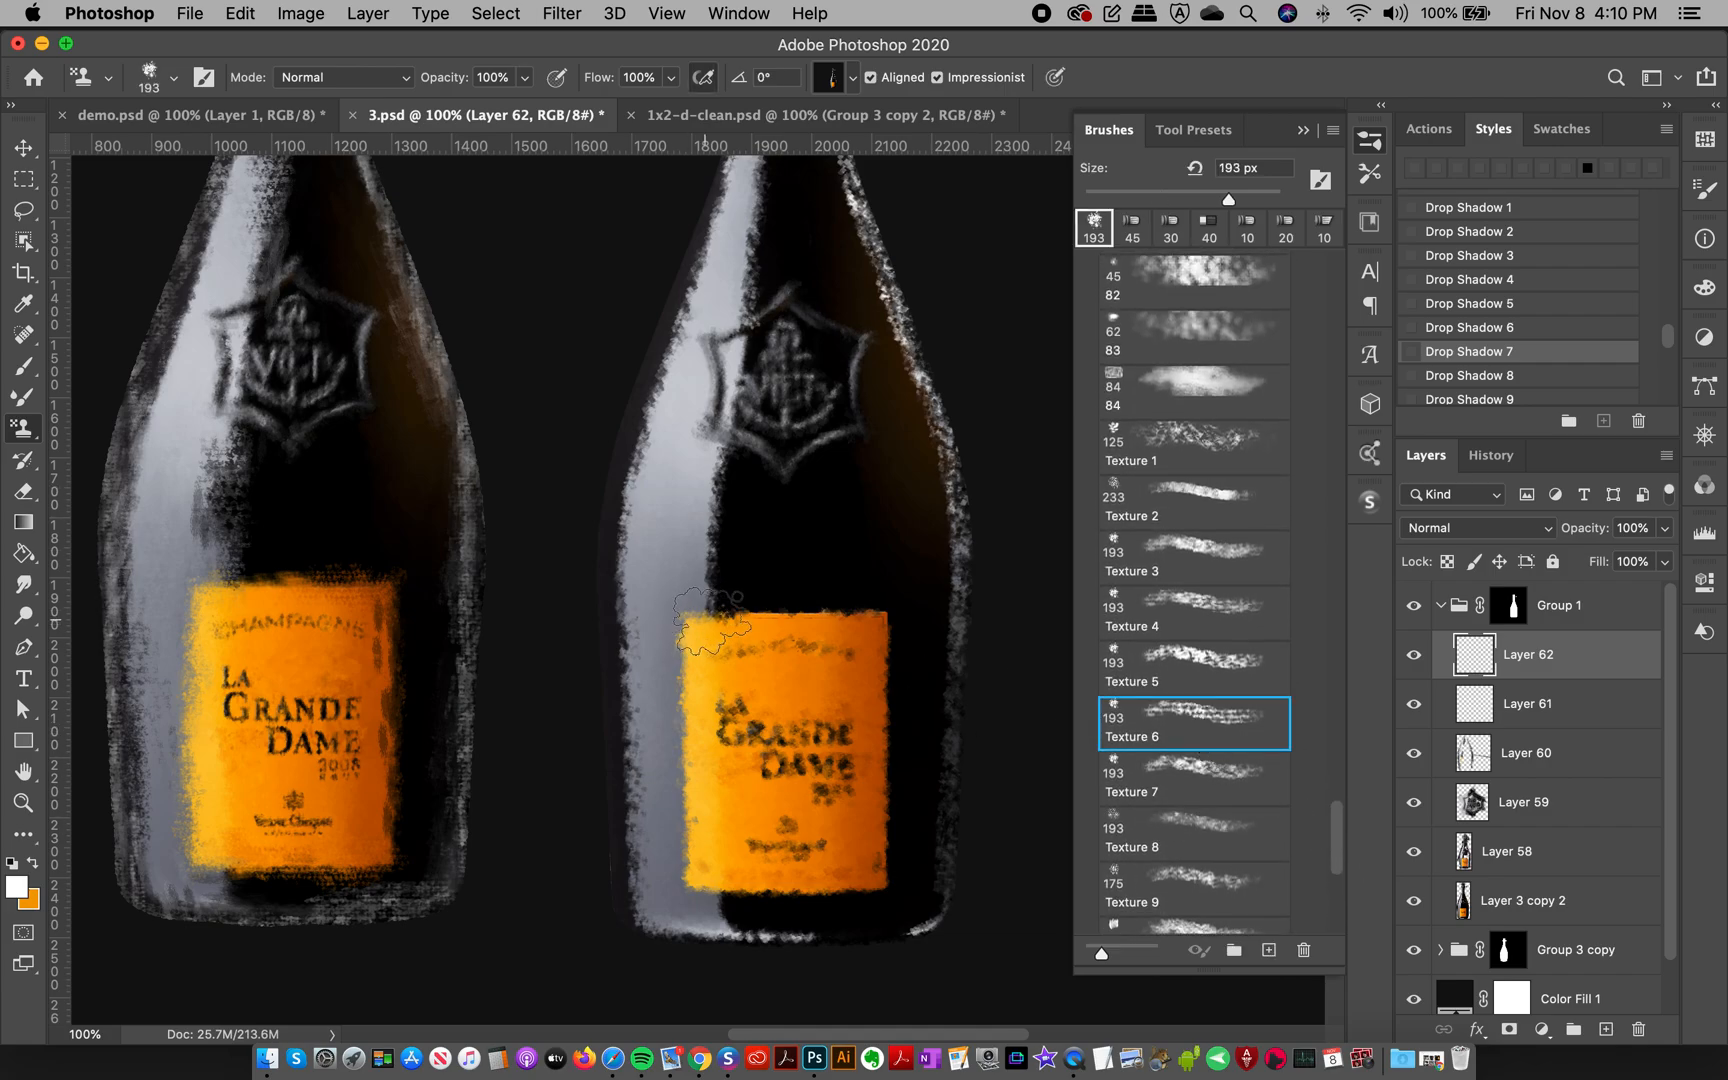
pyautogui.press('[')
pyautogui.press('[')
pyautogui.press('[')
pyautogui.moveTo(893, 603)
pyautogui.mouseDown()
pyautogui.moveTo(821, 617)
pyautogui.moveTo(696, 600)
pyautogui.moveTo(845, 597)
pyautogui.moveTo(797, 650)
pyautogui.moveTo(804, 690)
pyautogui.moveTo(756, 656)
pyautogui.moveTo(761, 613)
pyautogui.moveTo(883, 624)
pyautogui.mouseUp()
pyautogui.press('super+z')
pyautogui.press('super+z')
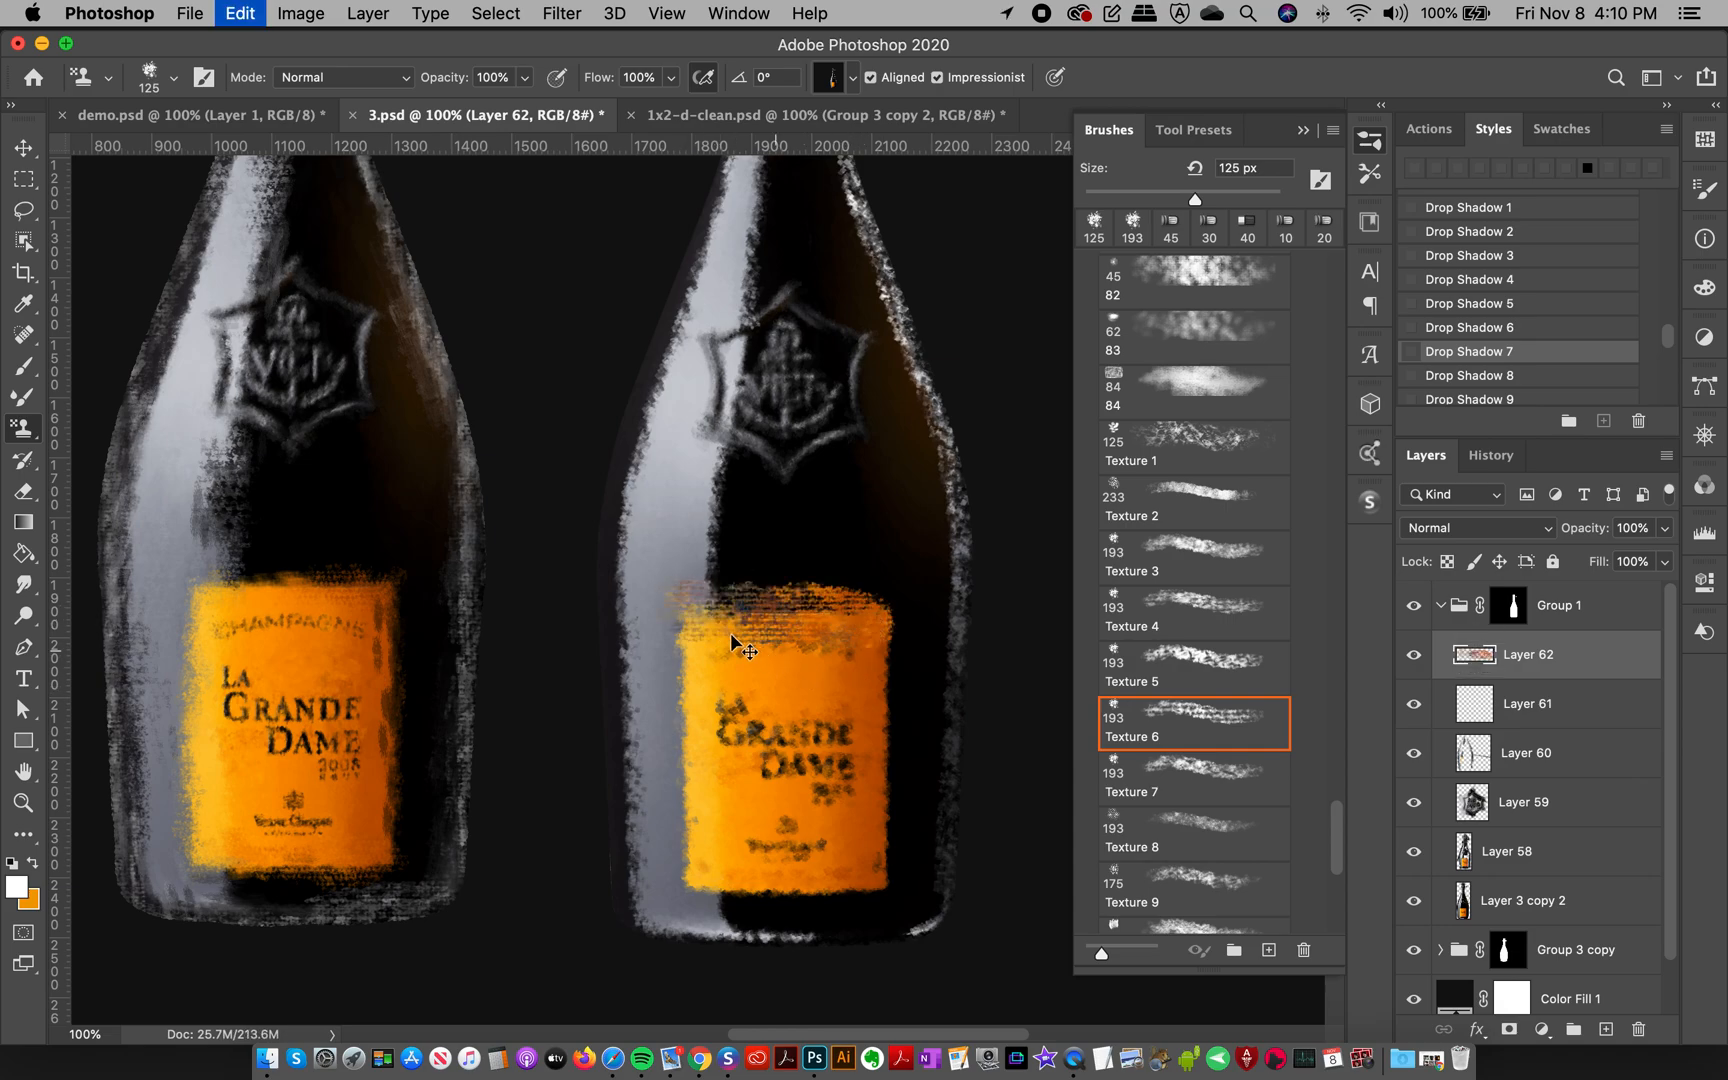
# - Roughen the orange label's left and upper edges with Texture 6 at 100 px on Layer 62
pyautogui.moveTo(684, 612)
pyautogui.mouseDown()
pyautogui.moveTo(881, 623)
pyautogui.moveTo(872, 608)
pyautogui.moveTo(707, 620)
pyautogui.moveTo(690, 885)
pyautogui.mouseUp()
pyautogui.press('super+z')
pyautogui.press('super+z')
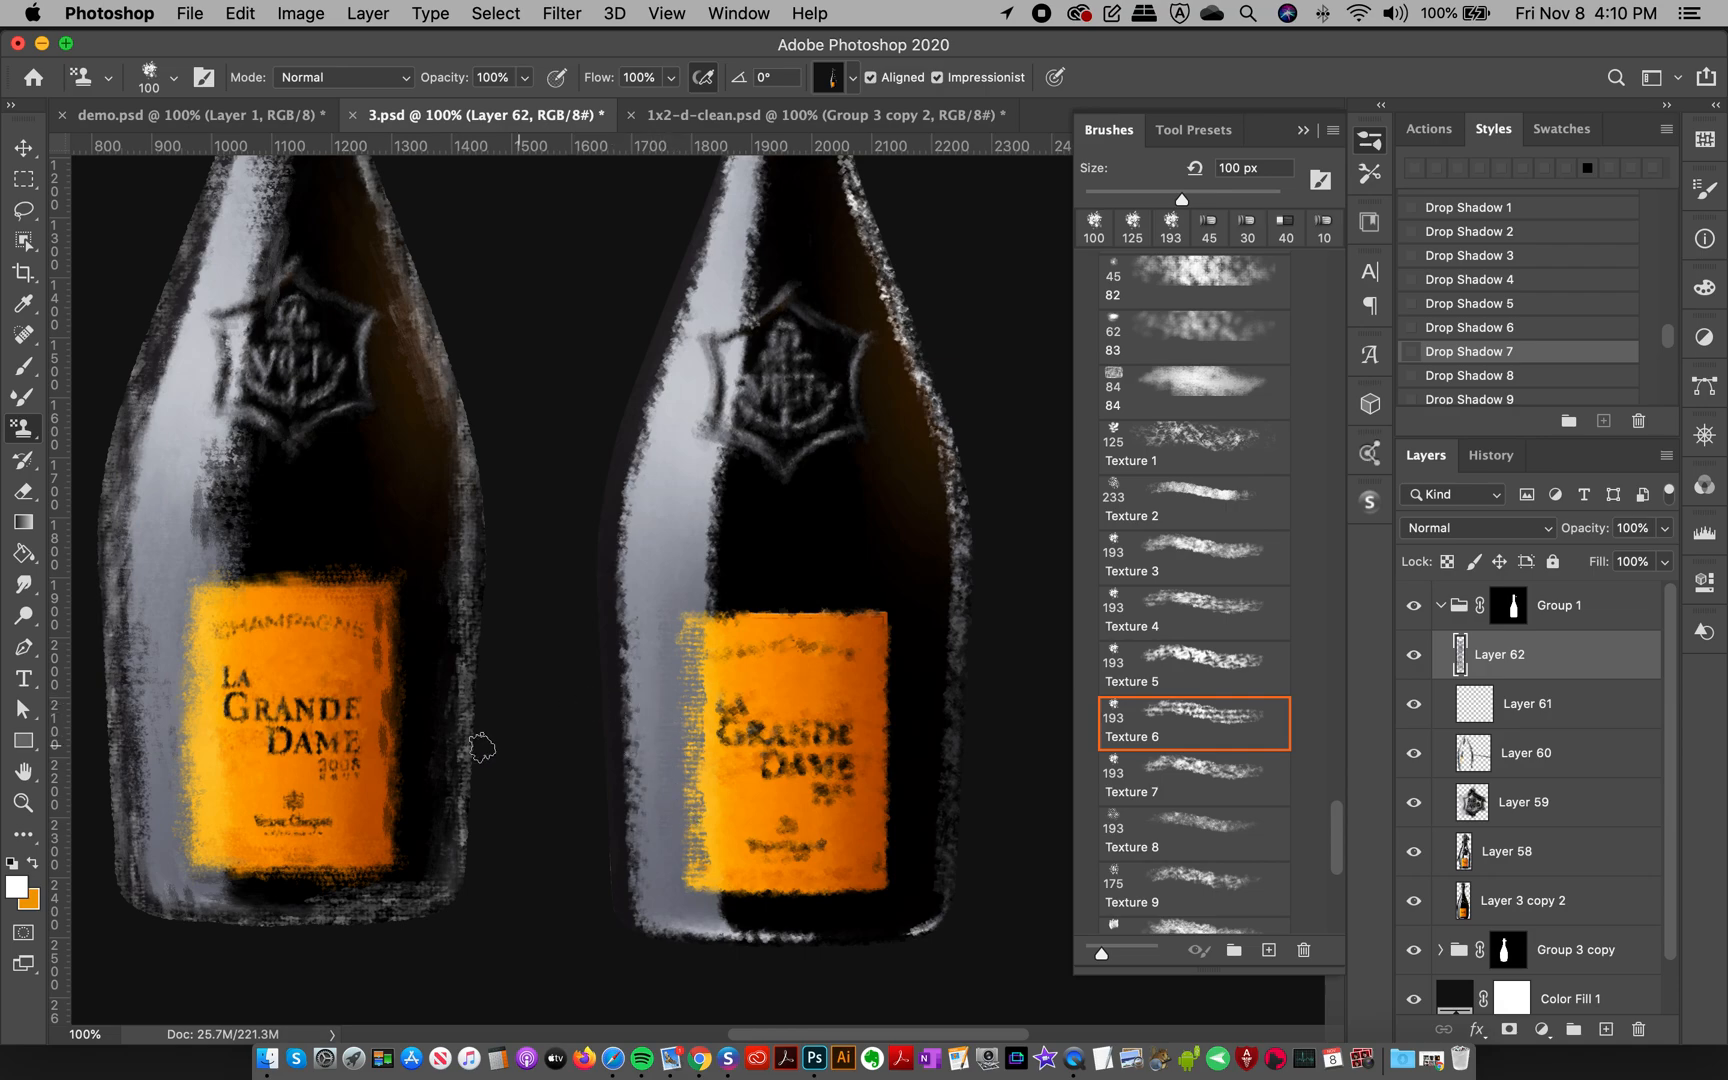
pyautogui.press('super+z')
pyautogui.moveTo(690, 625)
pyautogui.mouseDown()
pyautogui.moveTo(695, 870)
pyautogui.moveTo(692, 628)
pyautogui.moveTo(870, 622)
pyautogui.moveTo(730, 612)
pyautogui.moveTo(880, 625)
pyautogui.moveTo(820, 617)
pyautogui.mouseUp()
pyautogui.moveTo(852, 606); pyautogui.dragTo(712, 604)
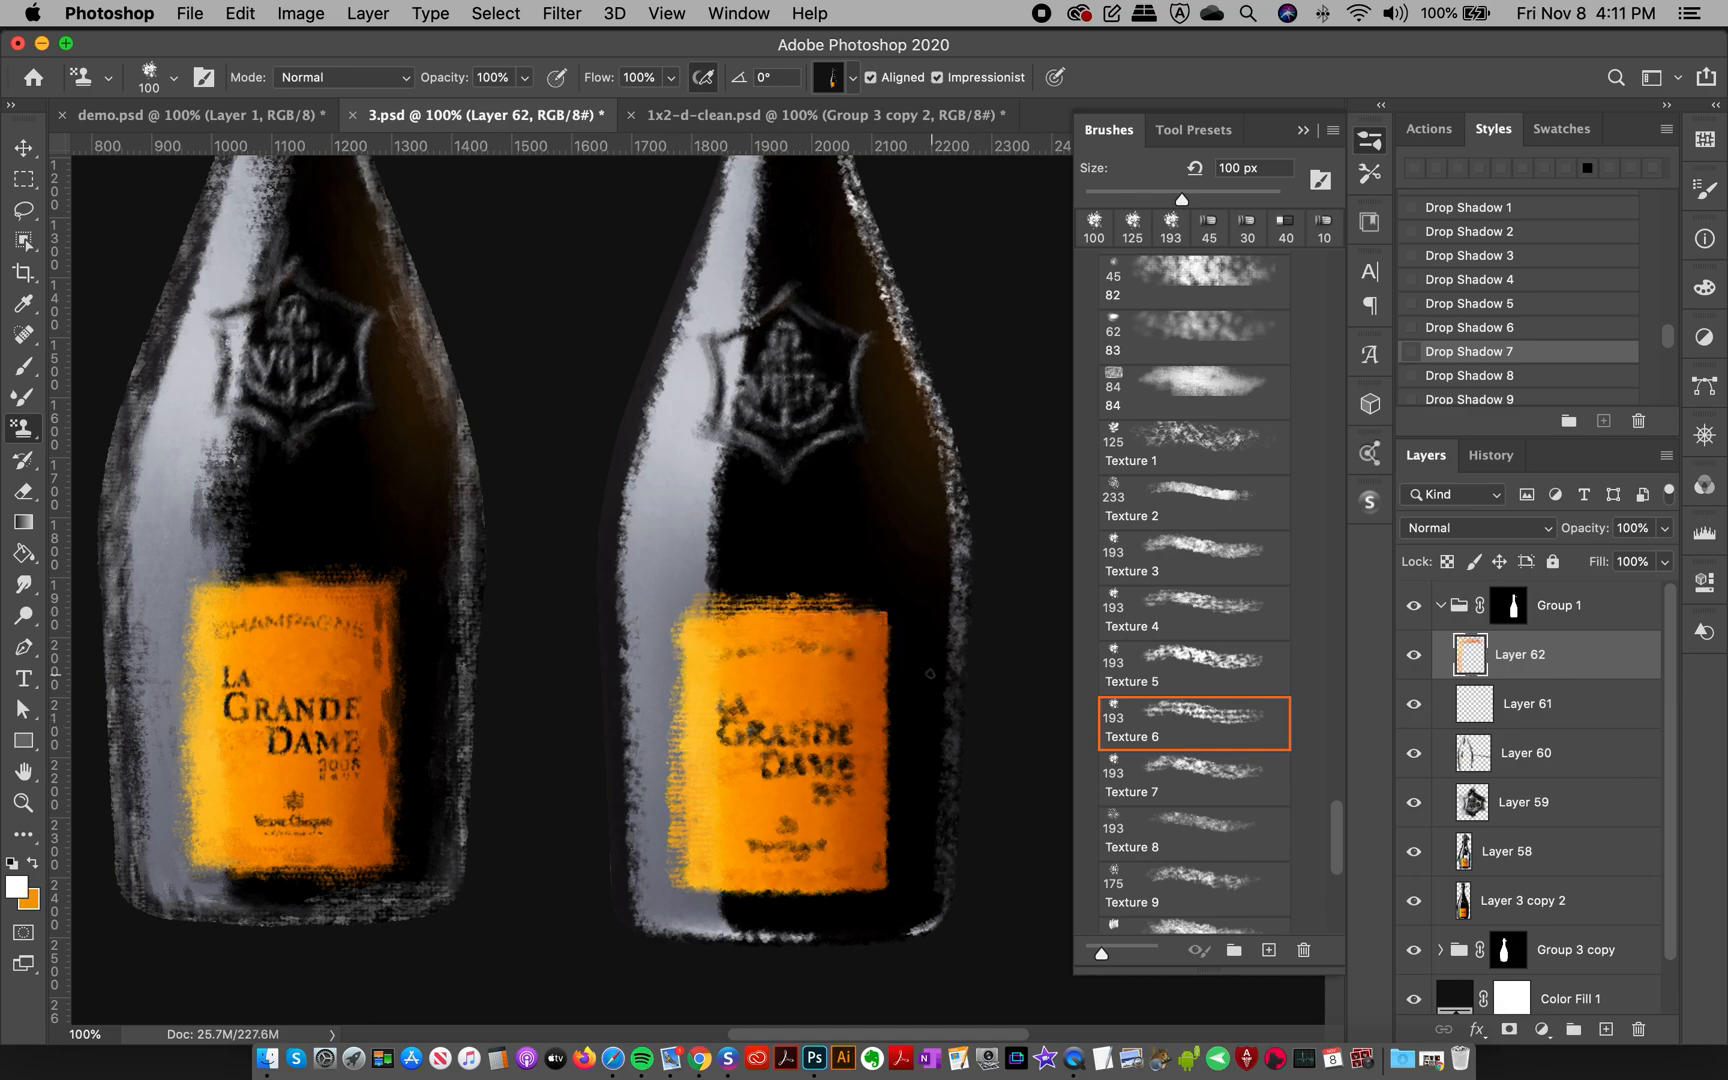
# - Continue the 100 px Texture 6 strokes down the label's right edge and along the left part of its lower edge
pyautogui.moveTo(884, 628); pyautogui.dragTo(883, 814)
pyautogui.moveTo(880, 656); pyautogui.dragTo(877, 832)
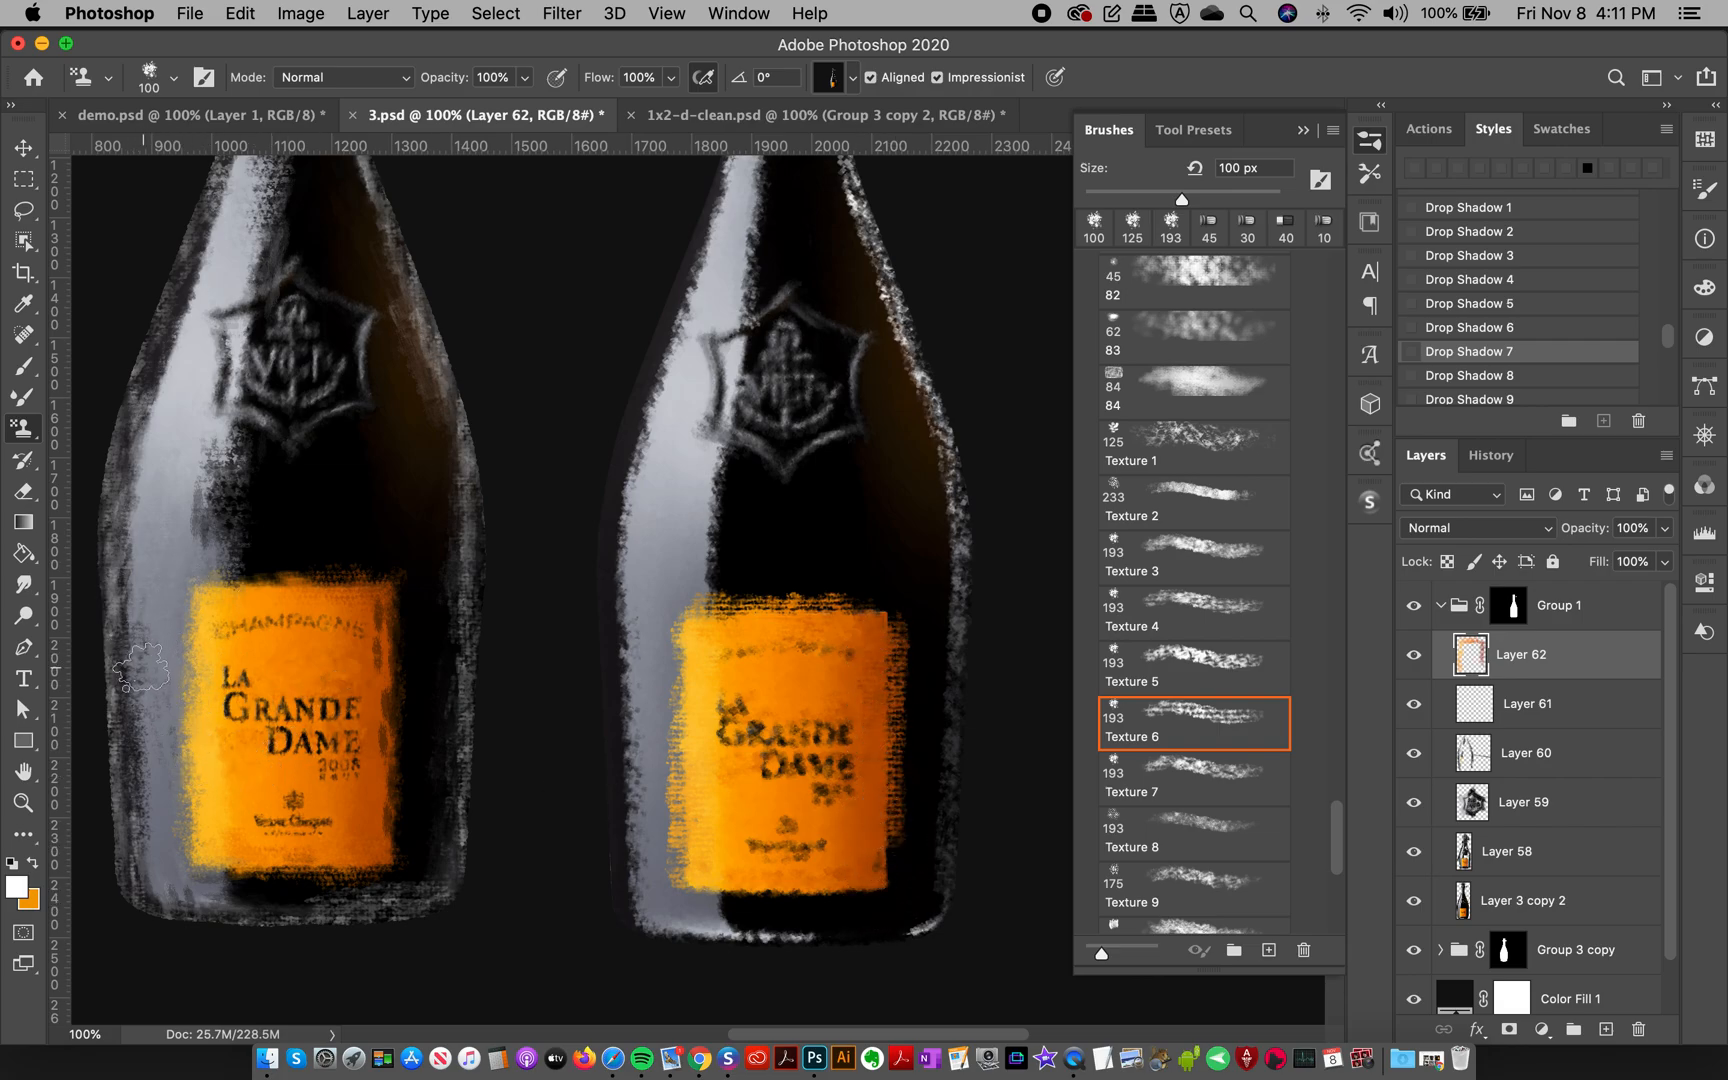
pyautogui.moveTo(710, 888); pyautogui.dragTo(820, 905)
# - Try brush 74 along the label's lower and right edges, and soften its upper and left edges with it at 100 px
pyautogui.moveTo(1334, 829); pyautogui.dragTo(1328, 752)
pyautogui.click(1176, 632)
pyautogui.moveTo(790, 885); pyautogui.dragTo(876, 900)
pyautogui.press('super+z')
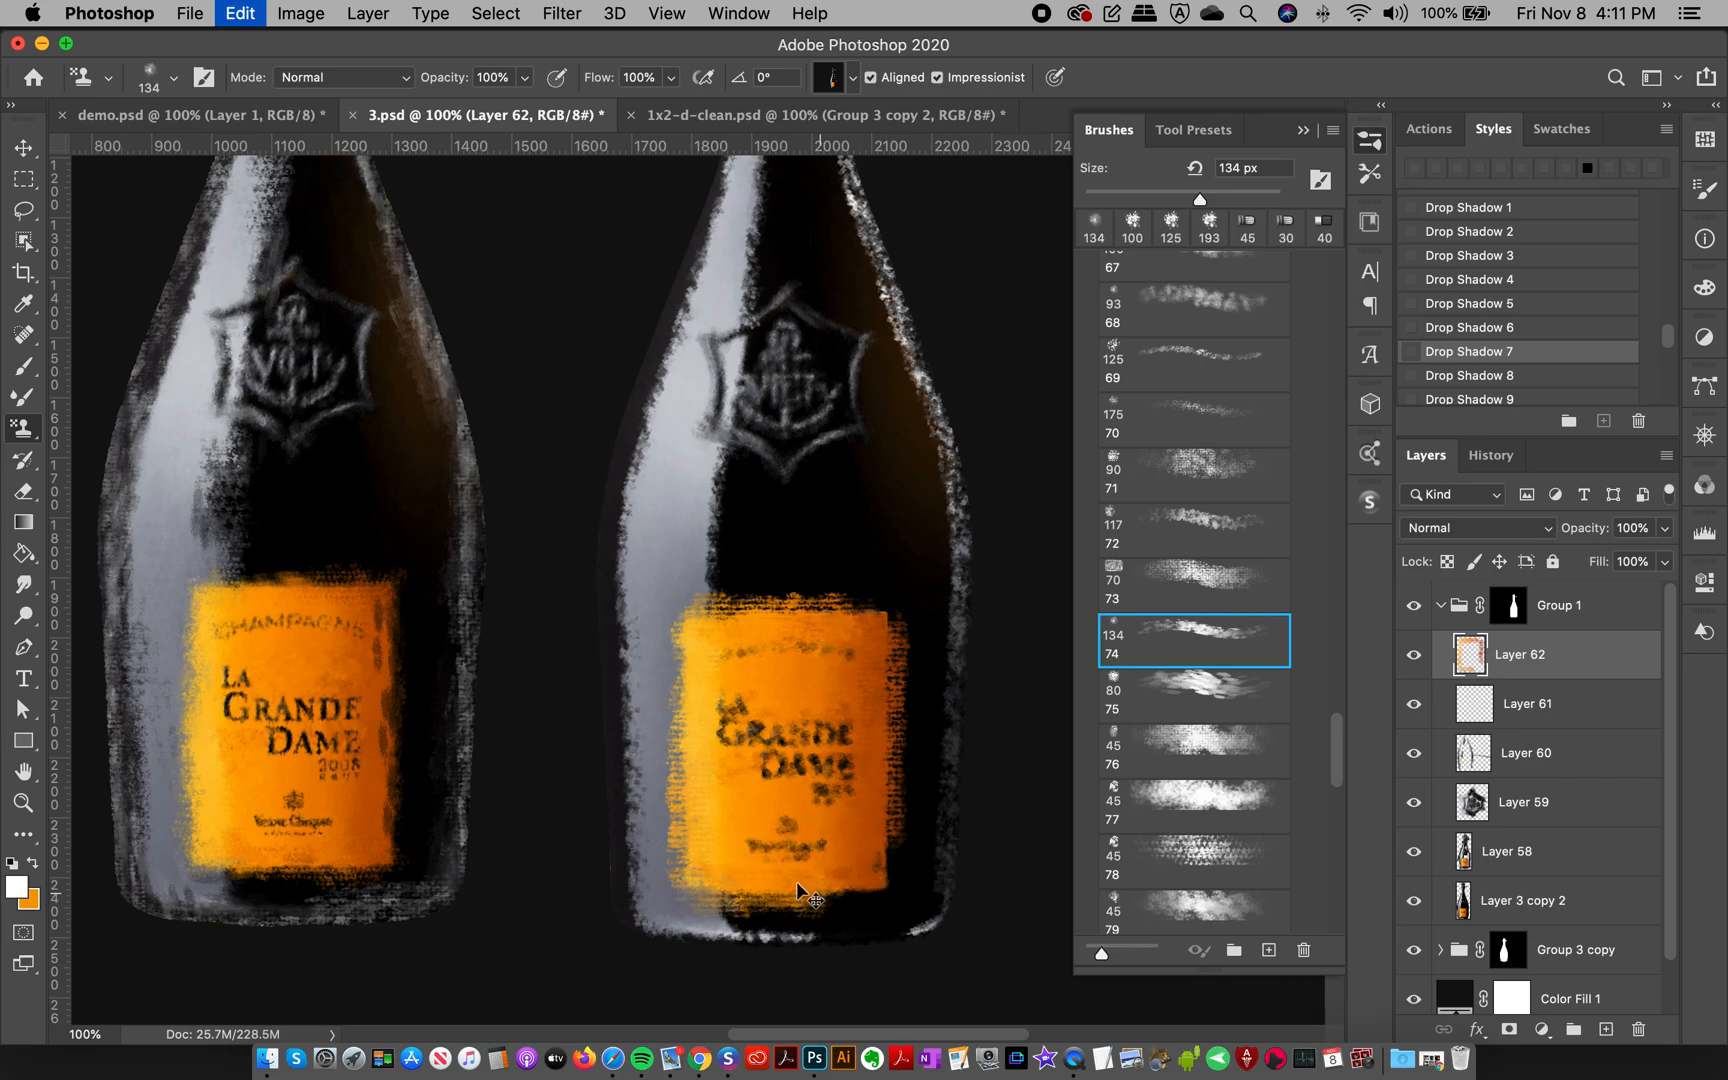
pyautogui.press('[')
pyautogui.press('[')
pyautogui.moveTo(727, 880); pyautogui.dragTo(862, 886)
pyautogui.moveTo(888, 636)
pyautogui.mouseDown()
pyautogui.moveTo(891, 823)
pyautogui.moveTo(885, 637)
pyautogui.moveTo(888, 785)
pyautogui.mouseUp()
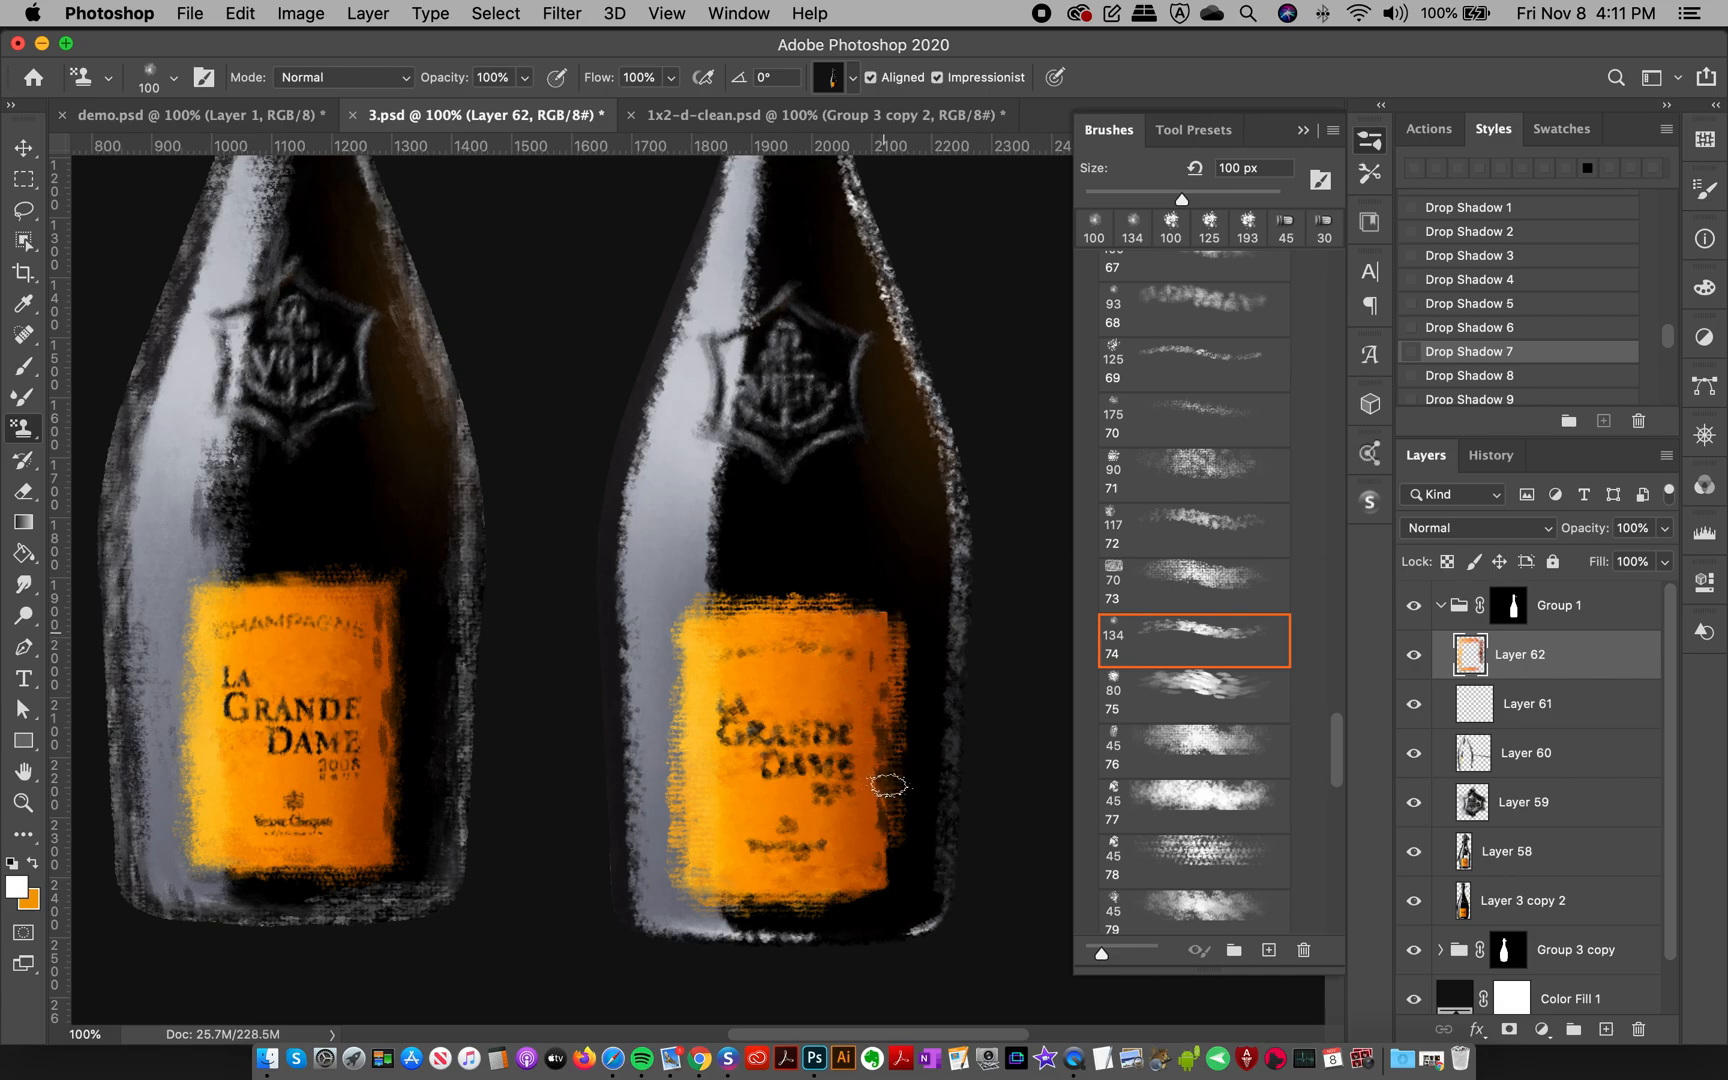
pyautogui.press('super+z')
pyautogui.press('super+z')
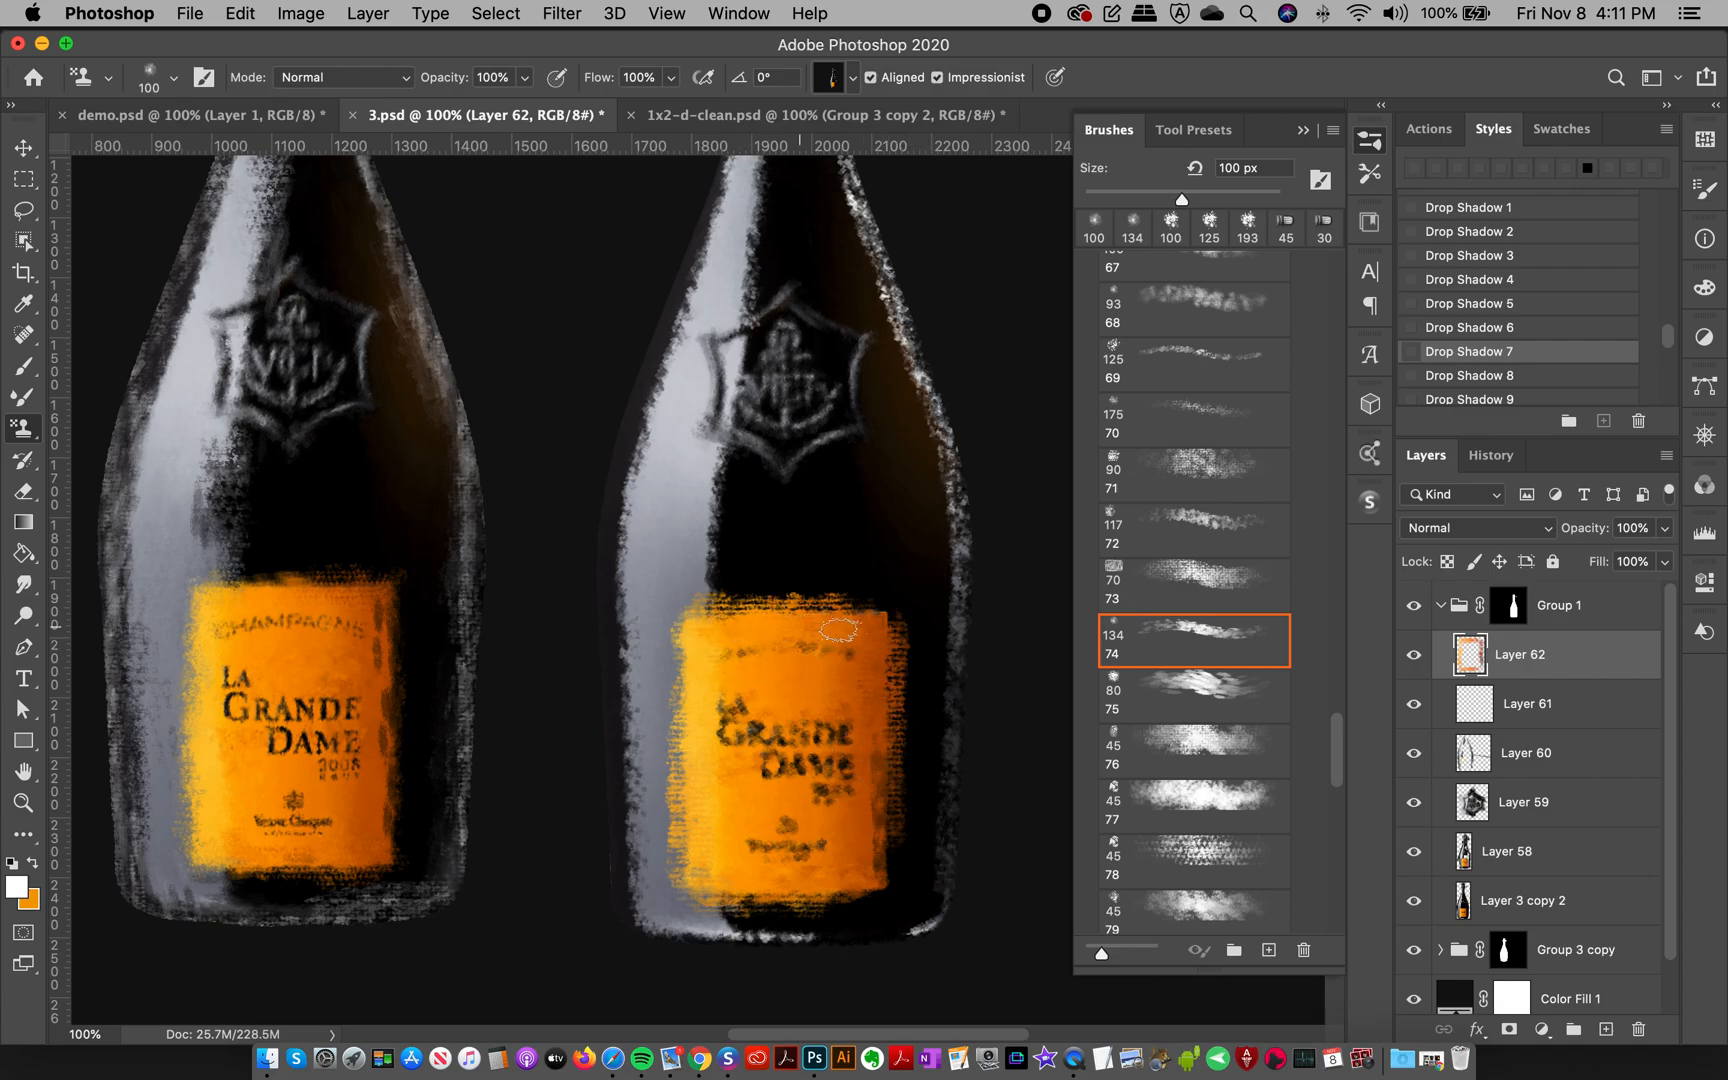
pyautogui.moveTo(712, 622)
pyautogui.mouseDown()
pyautogui.moveTo(758, 650)
pyautogui.moveTo(682, 634)
pyautogui.moveTo(669, 650)
pyautogui.moveTo(673, 827)
pyautogui.mouseUp()
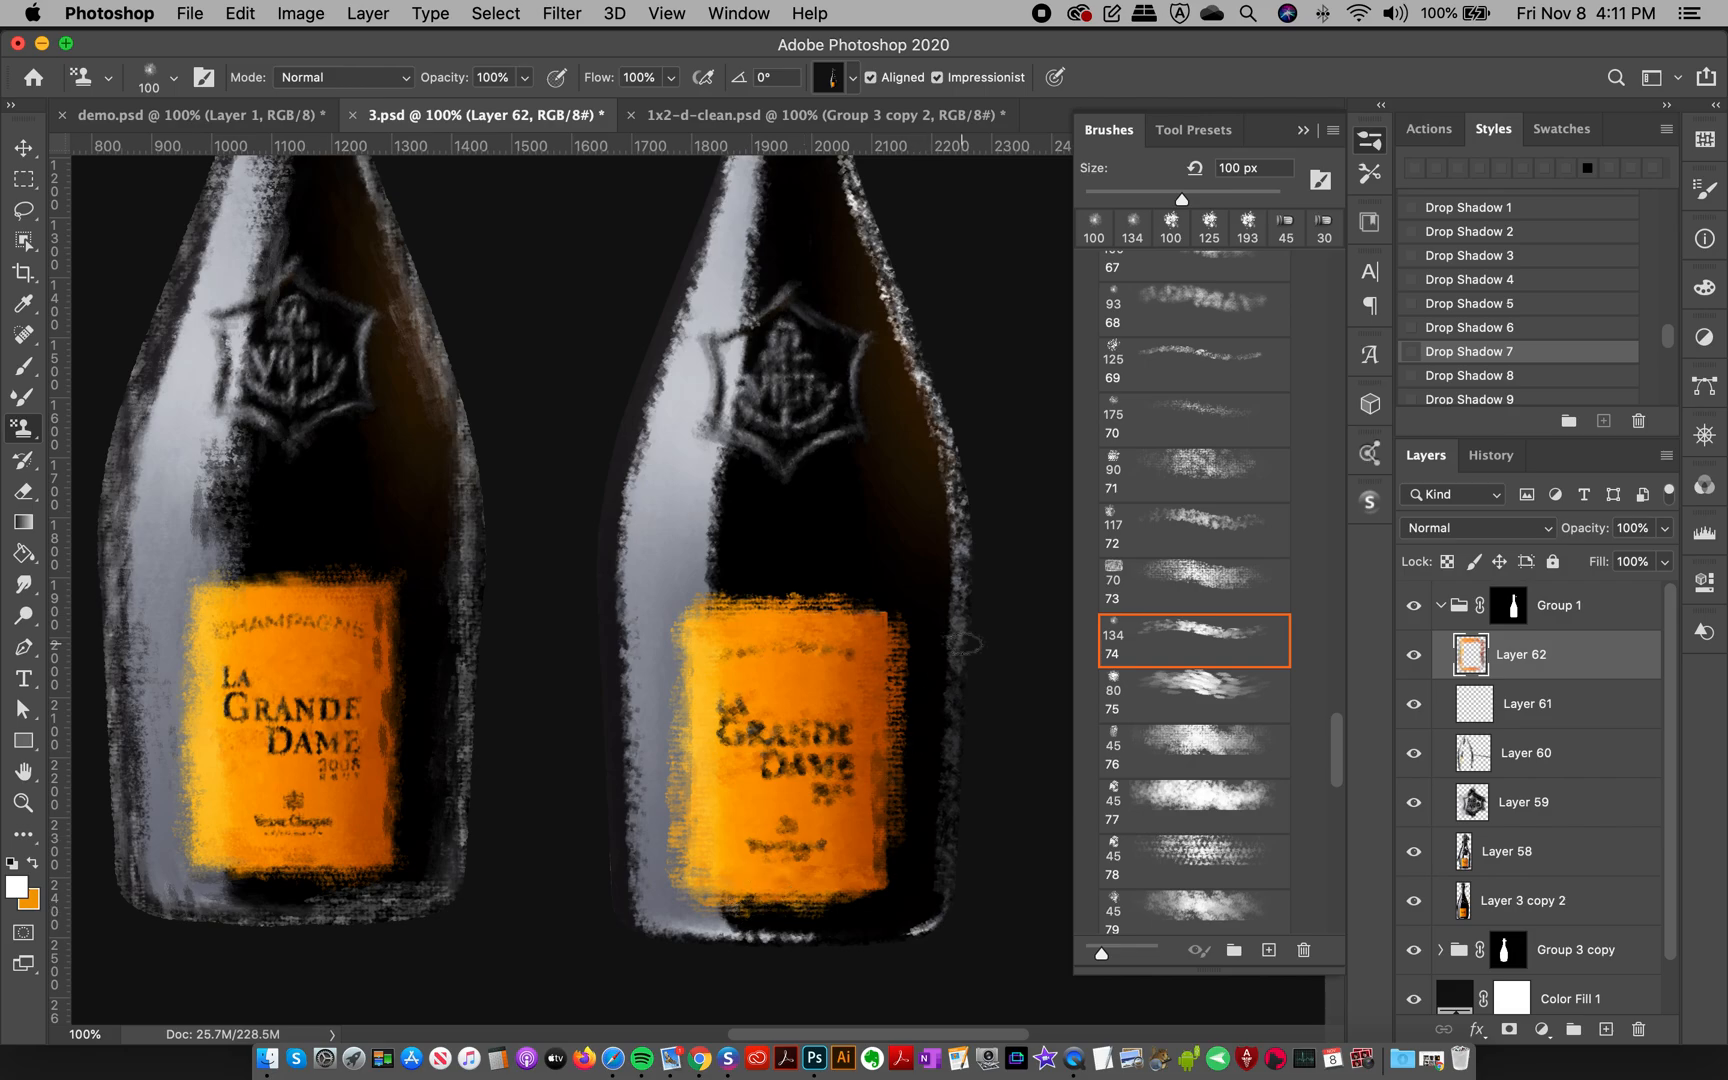
# - Add a new layer above Layer 62 and bring back the label's lettering and small crest with brush 52 at 10 px
pyautogui.click(1606, 1029)
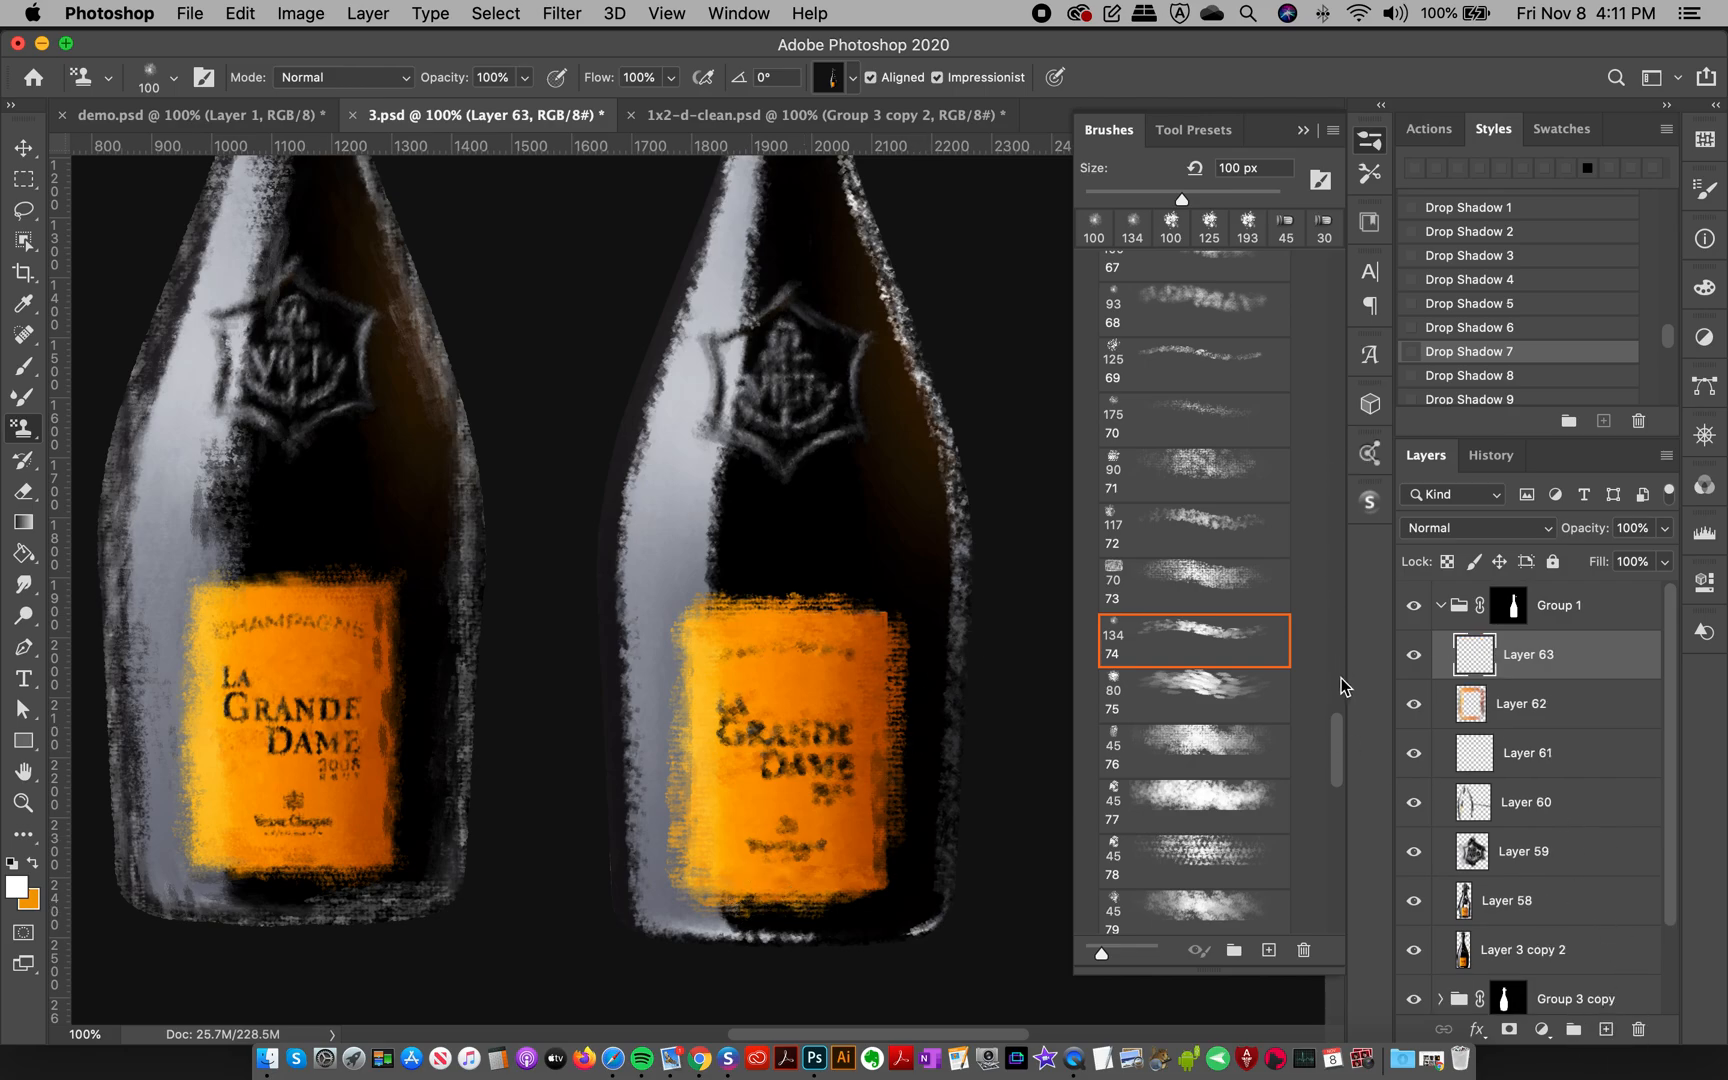
pyautogui.moveTo(1341, 748)
pyautogui.mouseDown()
pyautogui.moveTo(1346, 571)
pyautogui.moveTo(1347, 601)
pyautogui.mouseUp()
pyautogui.click(1199, 773)
pyautogui.moveTo(730, 690)
pyautogui.mouseDown()
pyautogui.moveTo(725, 767)
pyautogui.moveTo(723, 677)
pyautogui.moveTo(758, 721)
pyautogui.moveTo(777, 810)
pyautogui.moveTo(801, 780)
pyautogui.moveTo(814, 807)
pyautogui.moveTo(850, 736)
pyautogui.moveTo(842, 826)
pyautogui.moveTo(783, 864)
pyautogui.moveTo(753, 820)
pyautogui.moveTo(749, 864)
pyautogui.moveTo(785, 816)
pyautogui.moveTo(800, 877)
pyautogui.moveTo(816, 825)
pyautogui.moveTo(820, 857)
pyautogui.moveTo(838, 841)
pyautogui.moveTo(851, 875)
pyautogui.mouseUp()
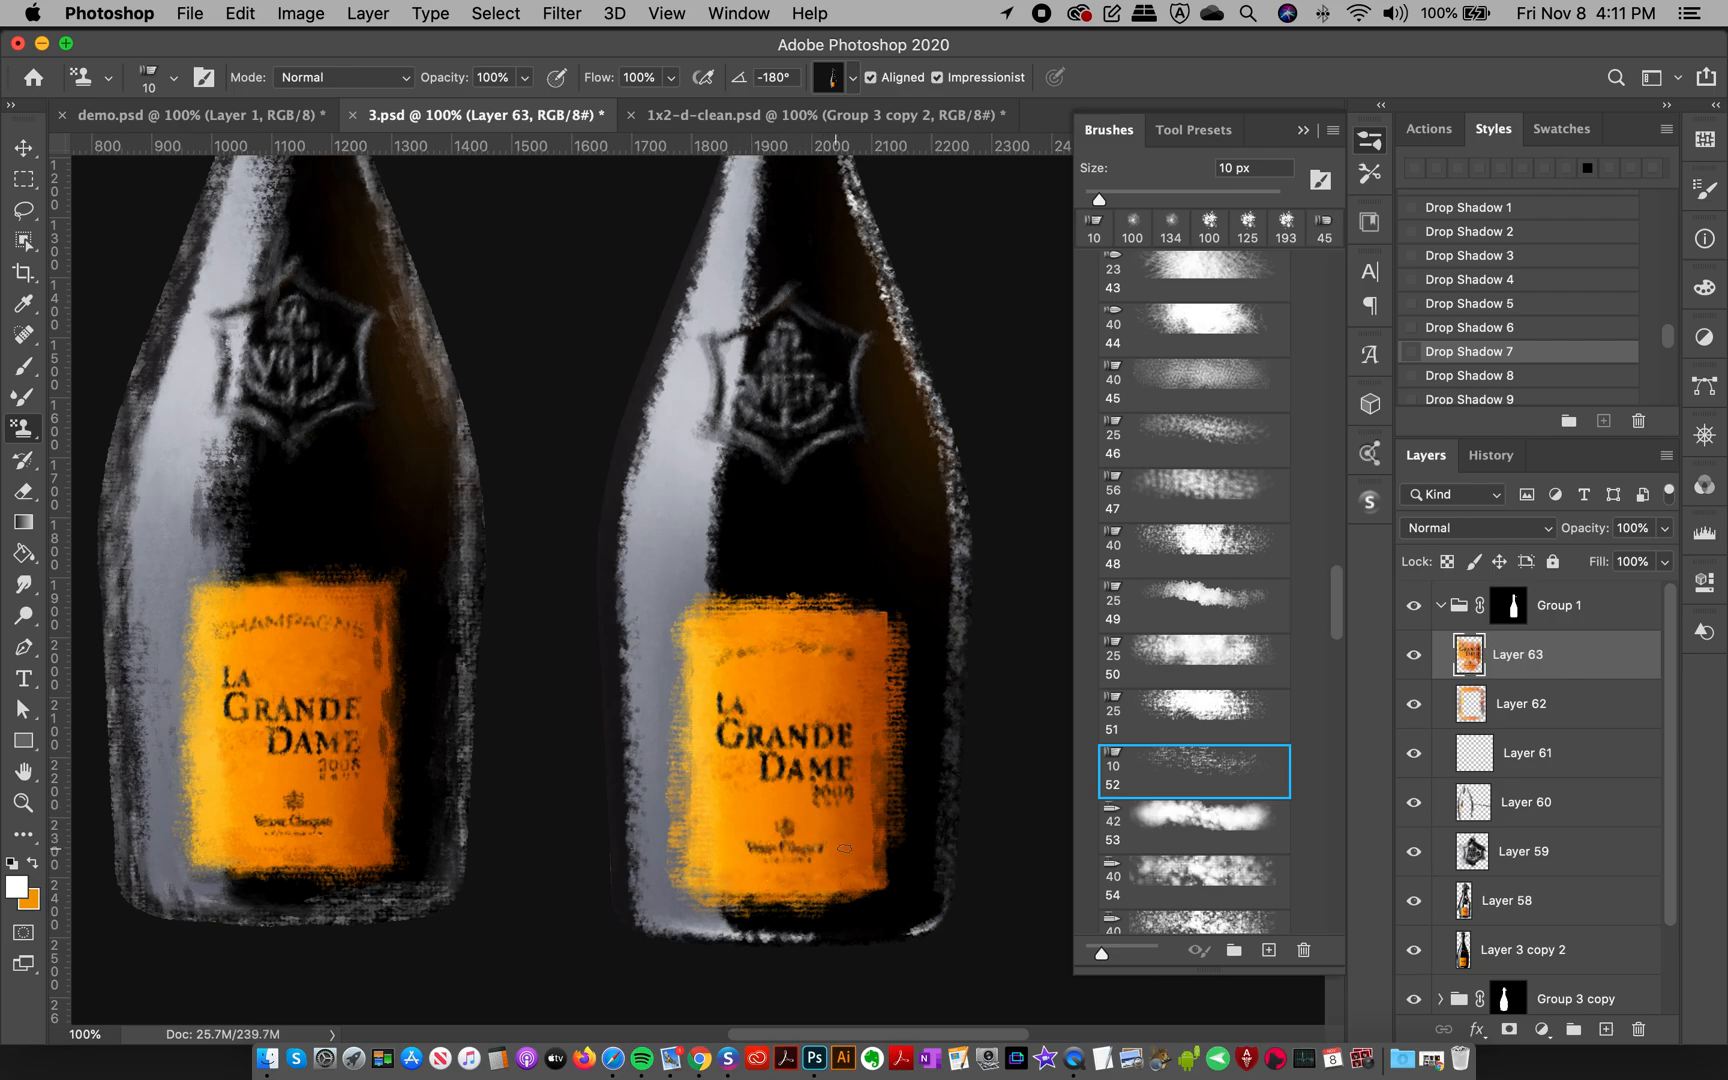
pyautogui.moveTo(727, 656)
pyautogui.mouseDown()
pyautogui.moveTo(874, 671)
pyautogui.moveTo(745, 661)
pyautogui.moveTo(716, 627)
pyautogui.moveTo(749, 684)
pyautogui.moveTo(862, 631)
pyautogui.moveTo(866, 670)
pyautogui.moveTo(862, 640)
pyautogui.moveTo(836, 634)
pyautogui.moveTo(794, 687)
pyautogui.moveTo(779, 678)
pyautogui.moveTo(836, 662)
pyautogui.mouseUp()
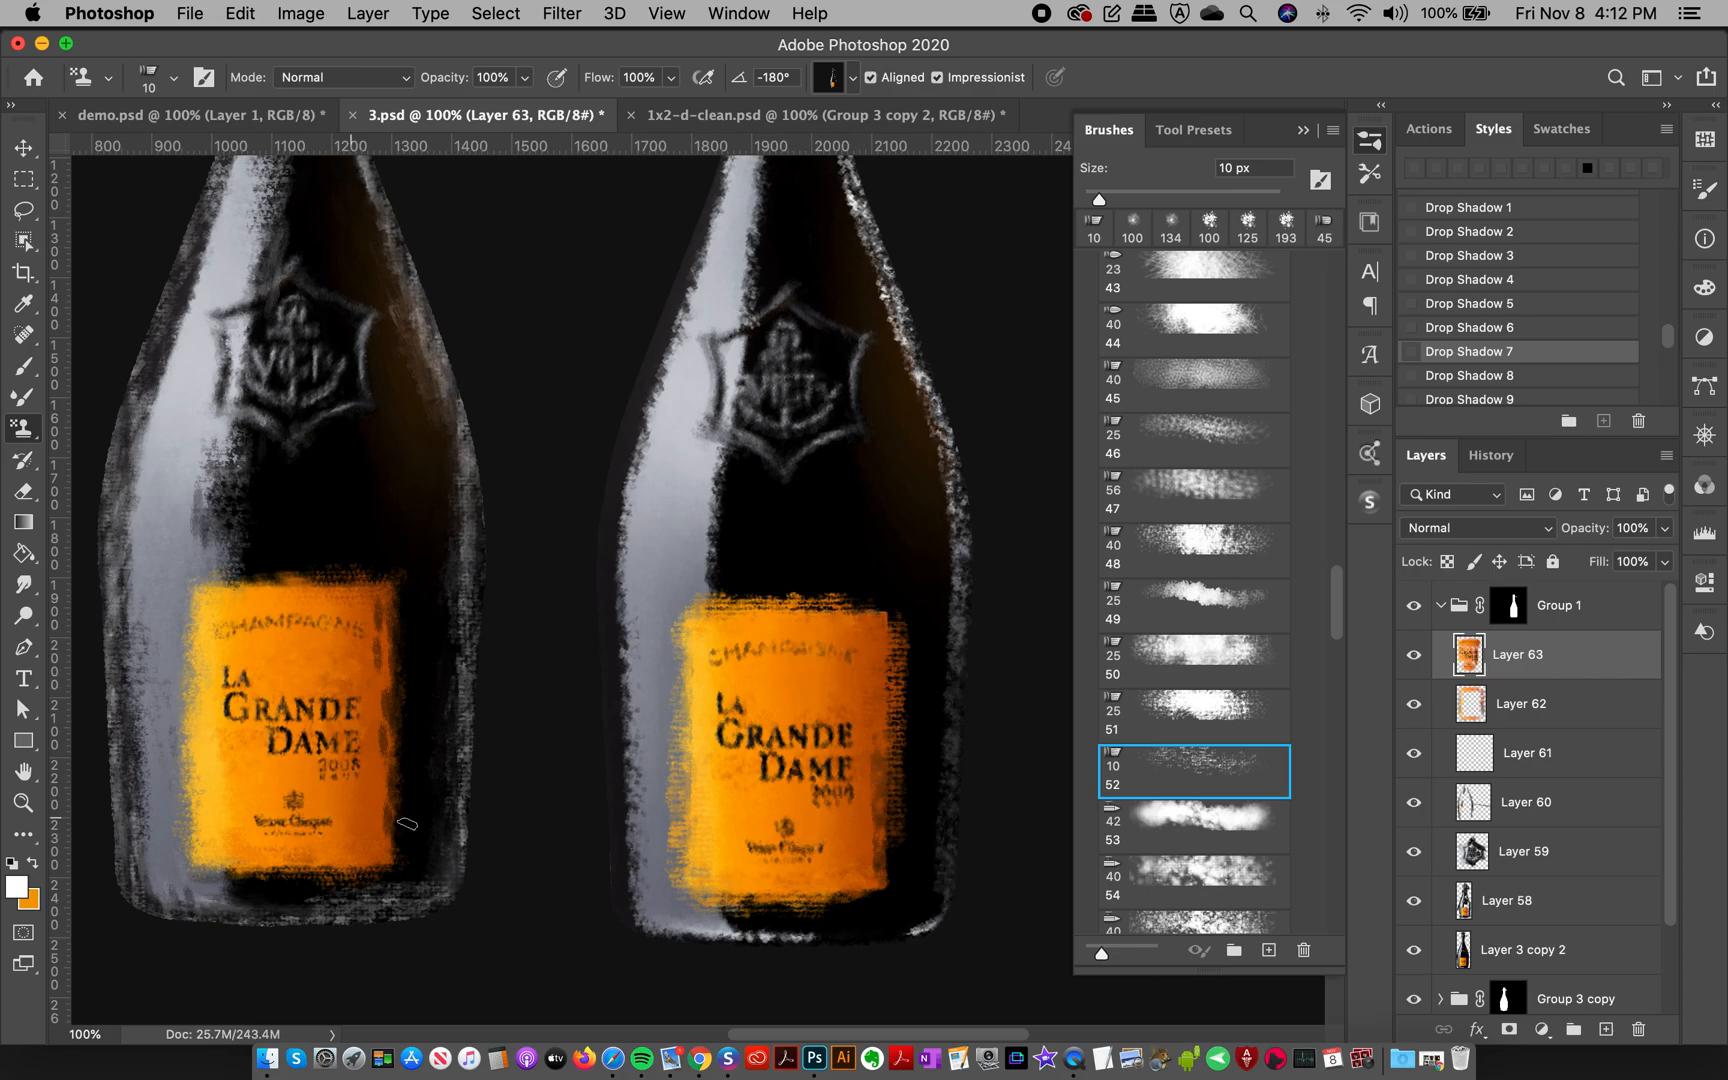
pyautogui.click(23, 147)
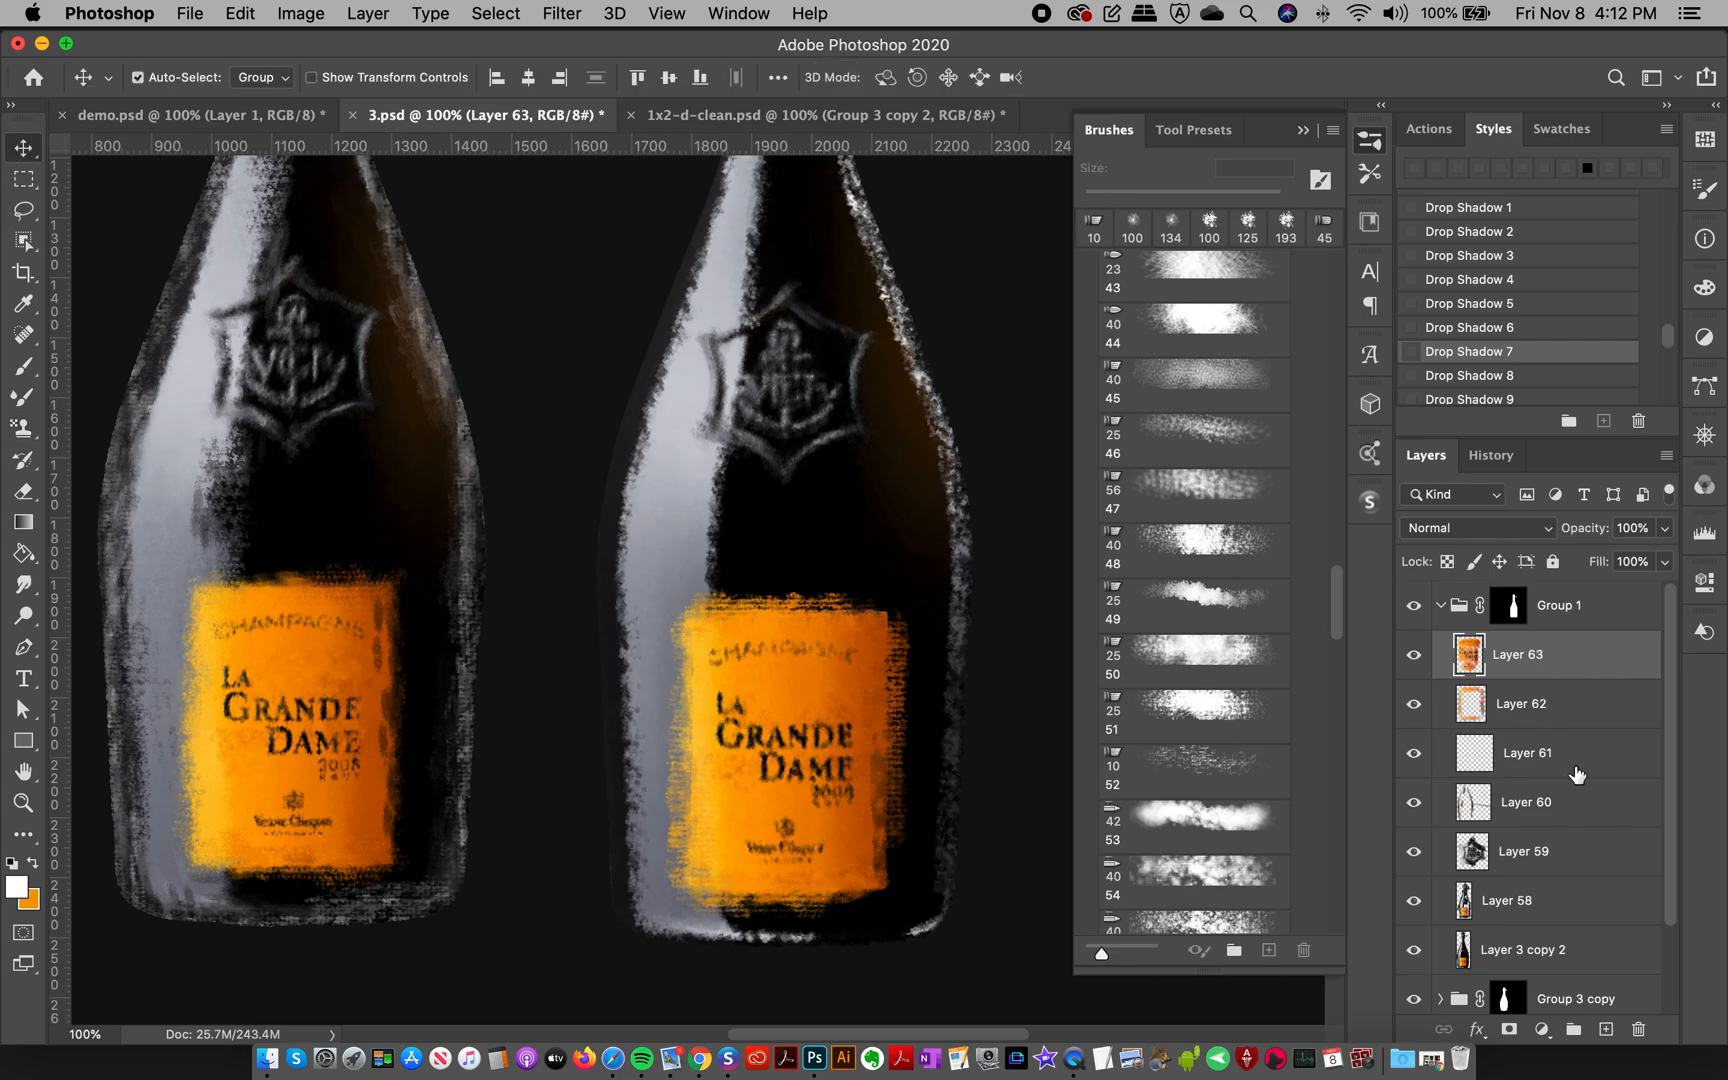
# - Add a new layer above Layer 63 and try a 96 px Brush tool stroke with brush 62 down the bottle's left shoulder
pyautogui.click(1606, 1027)
pyautogui.moveTo(1336, 602)
pyautogui.mouseDown()
pyautogui.moveTo(1345, 445)
pyautogui.moveTo(1314, 690)
pyautogui.mouseUp()
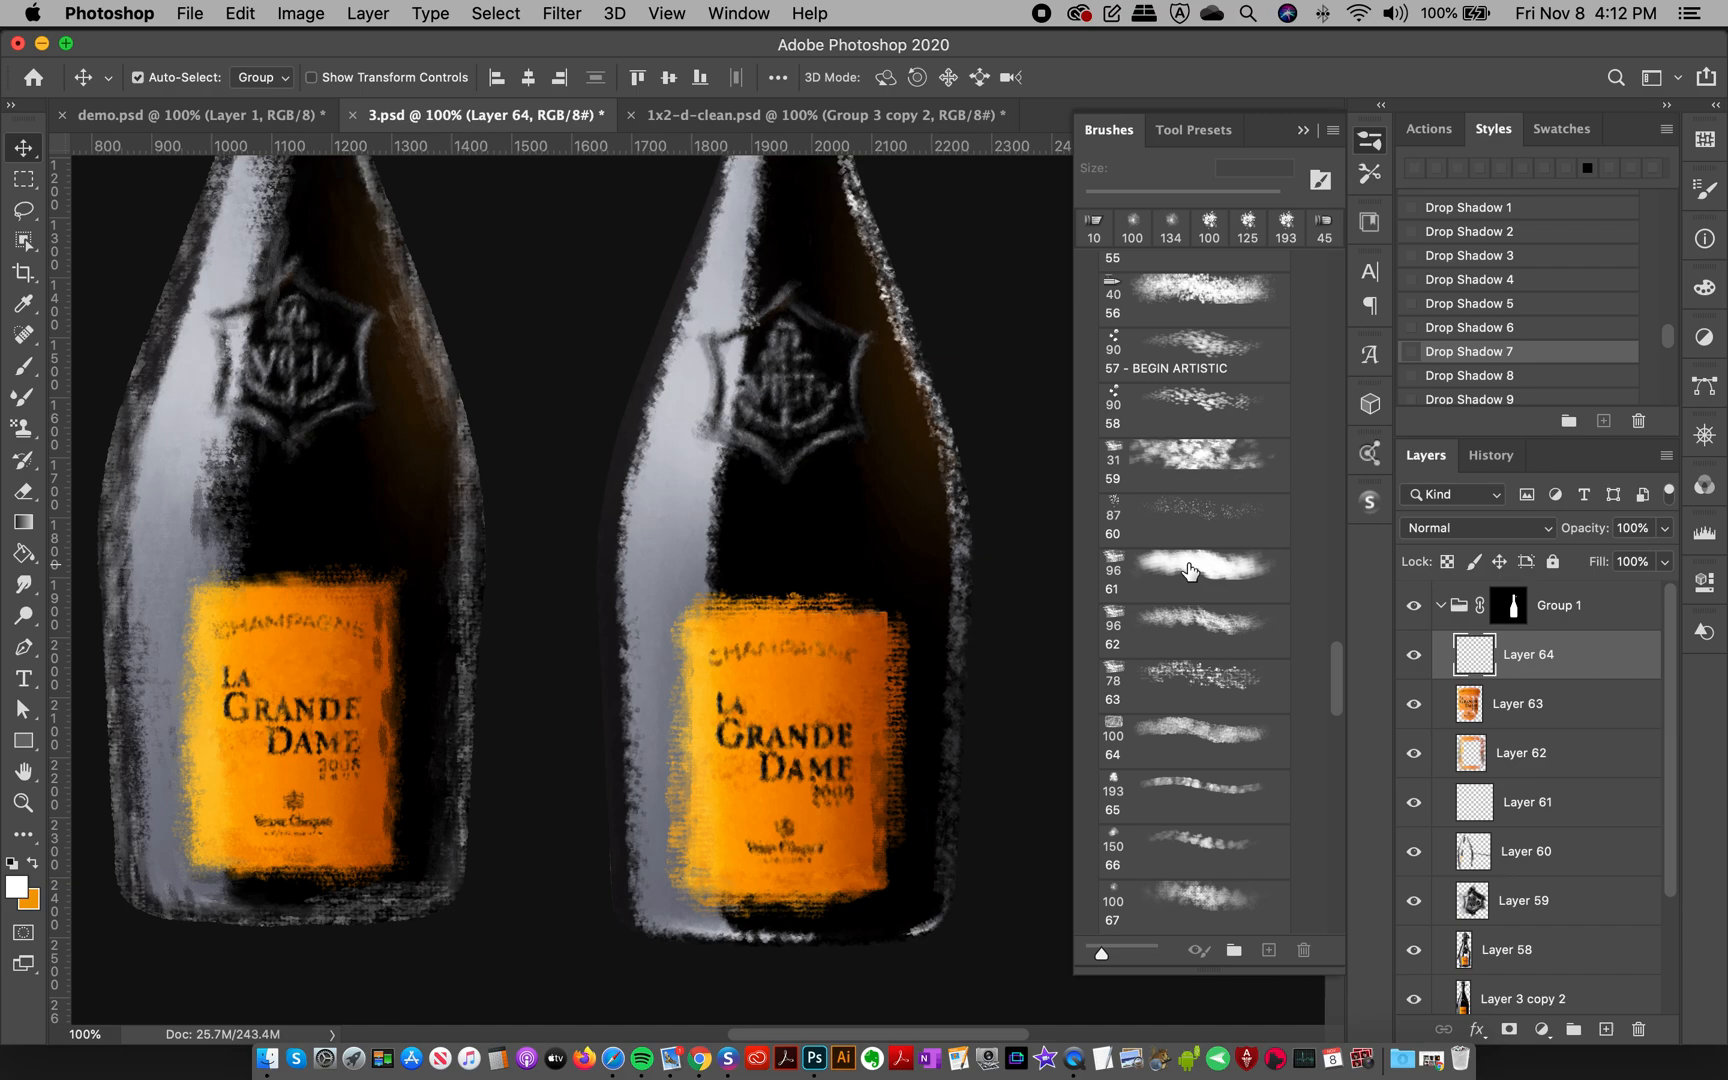
pyautogui.click(1185, 622)
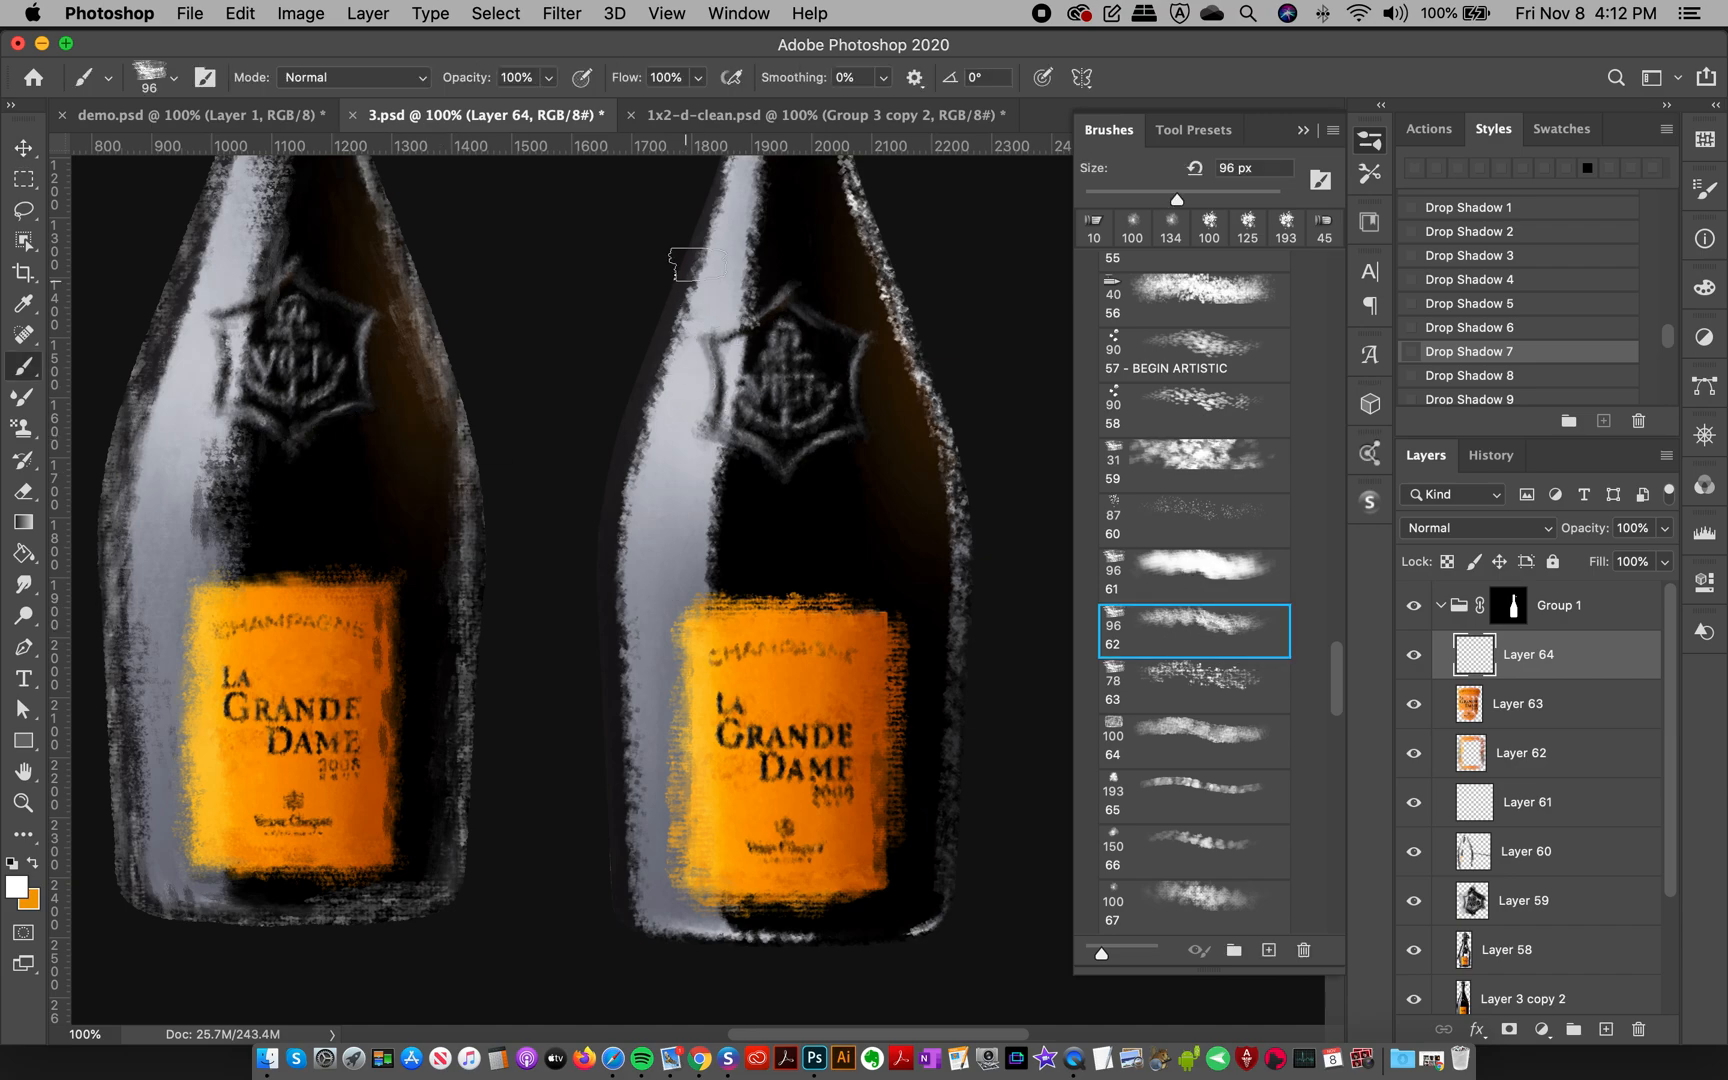
pyautogui.moveTo(698, 264); pyautogui.dragTo(630, 529)
pyautogui.press('super+z')
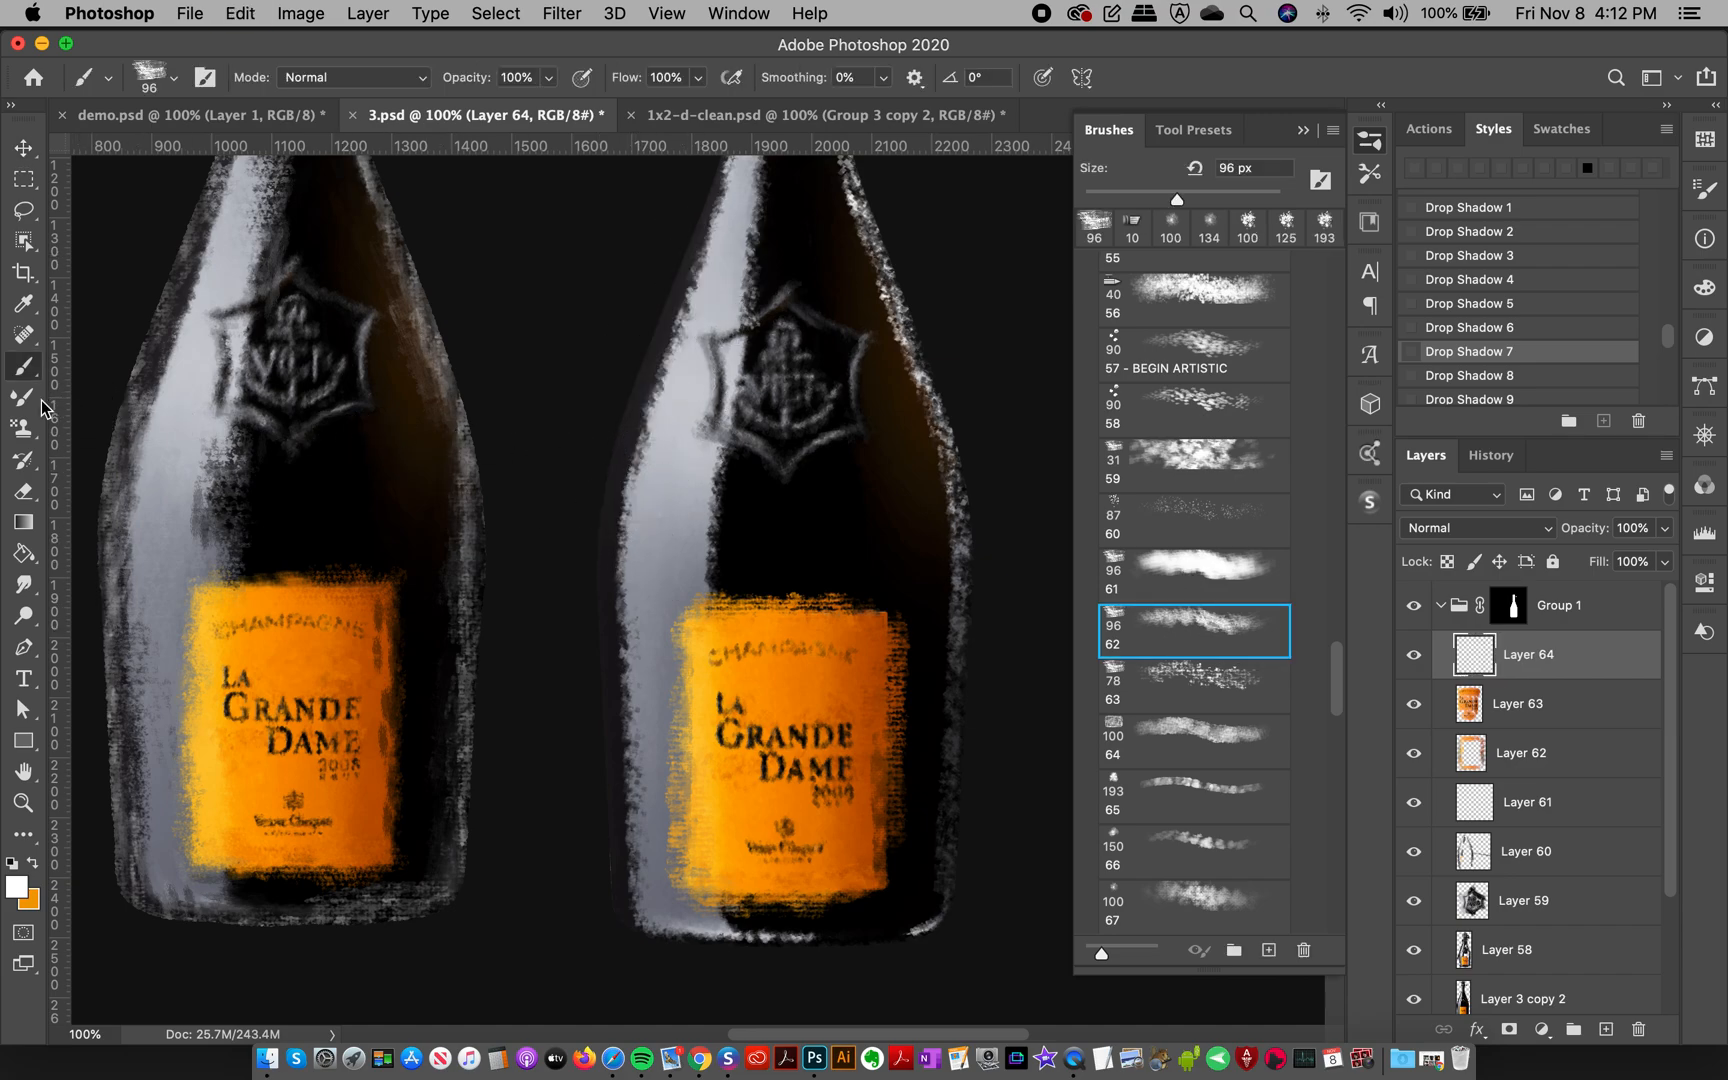
# - Paint Pattern Stamp texture with brush 62 at 96 px down the bottle's left side from shoulder to base
pyautogui.click(22, 428)
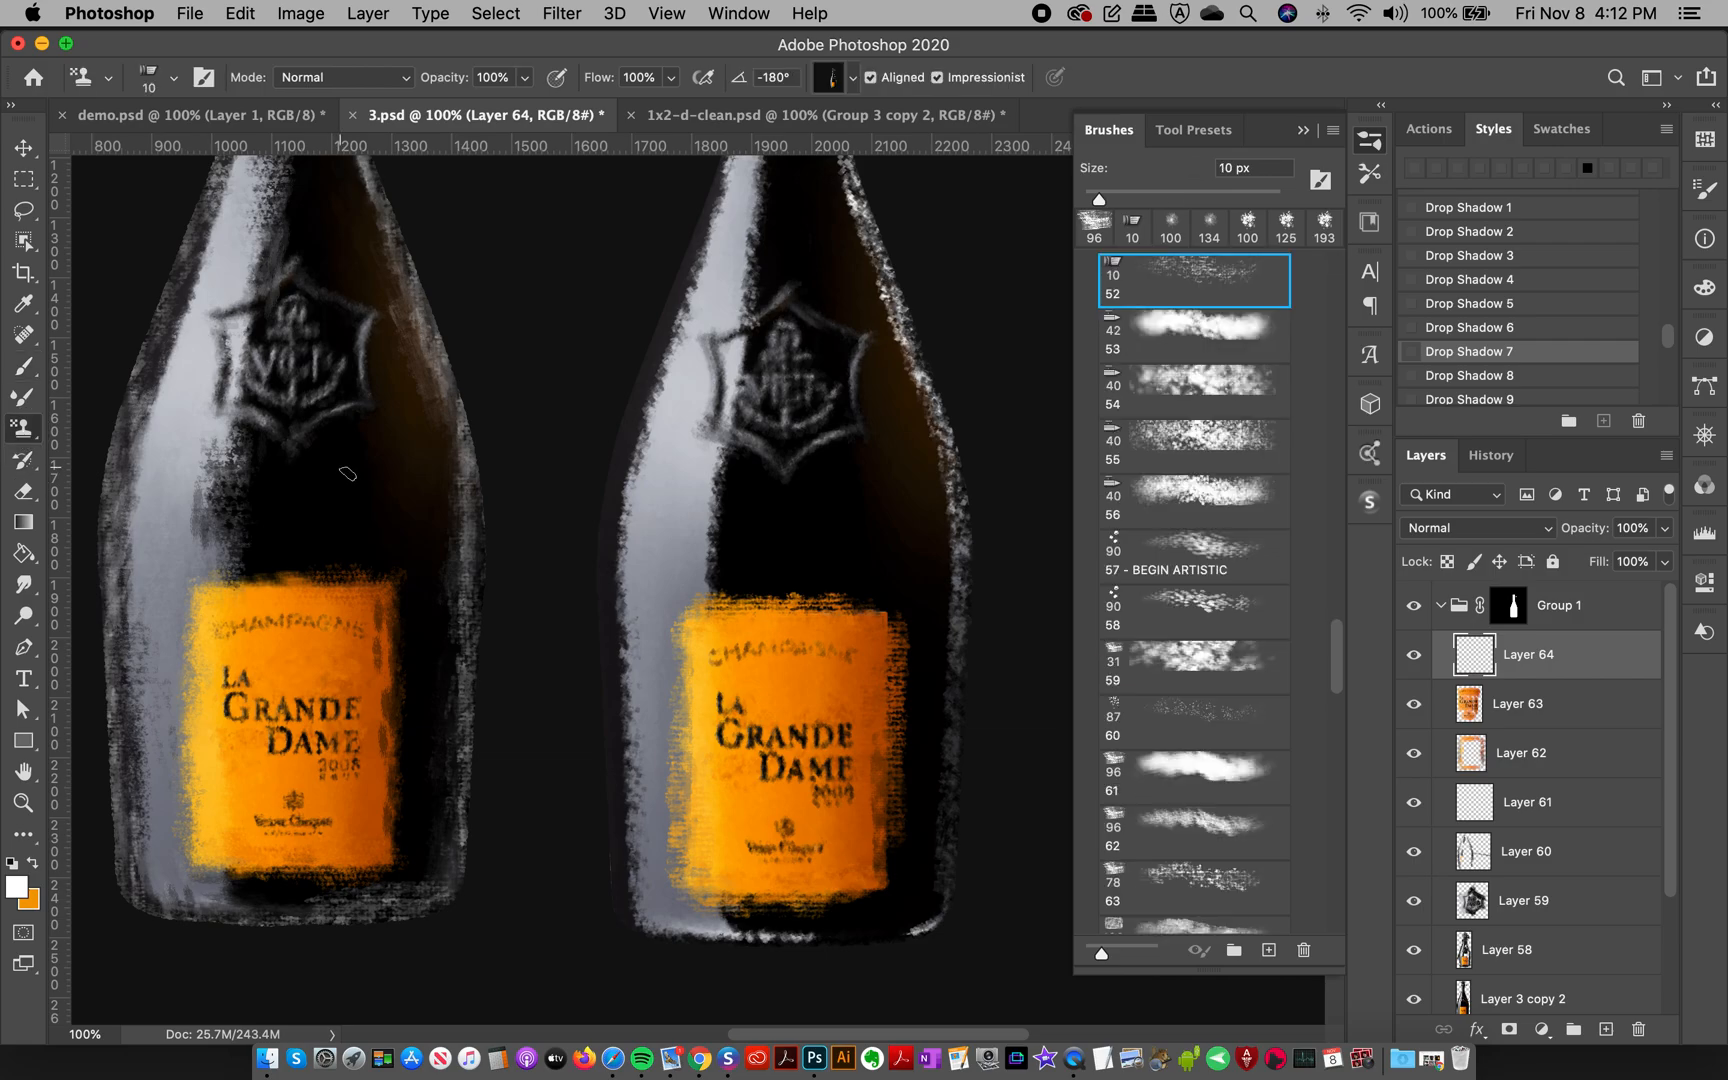
pyautogui.moveTo(1331, 634); pyautogui.dragTo(1331, 688)
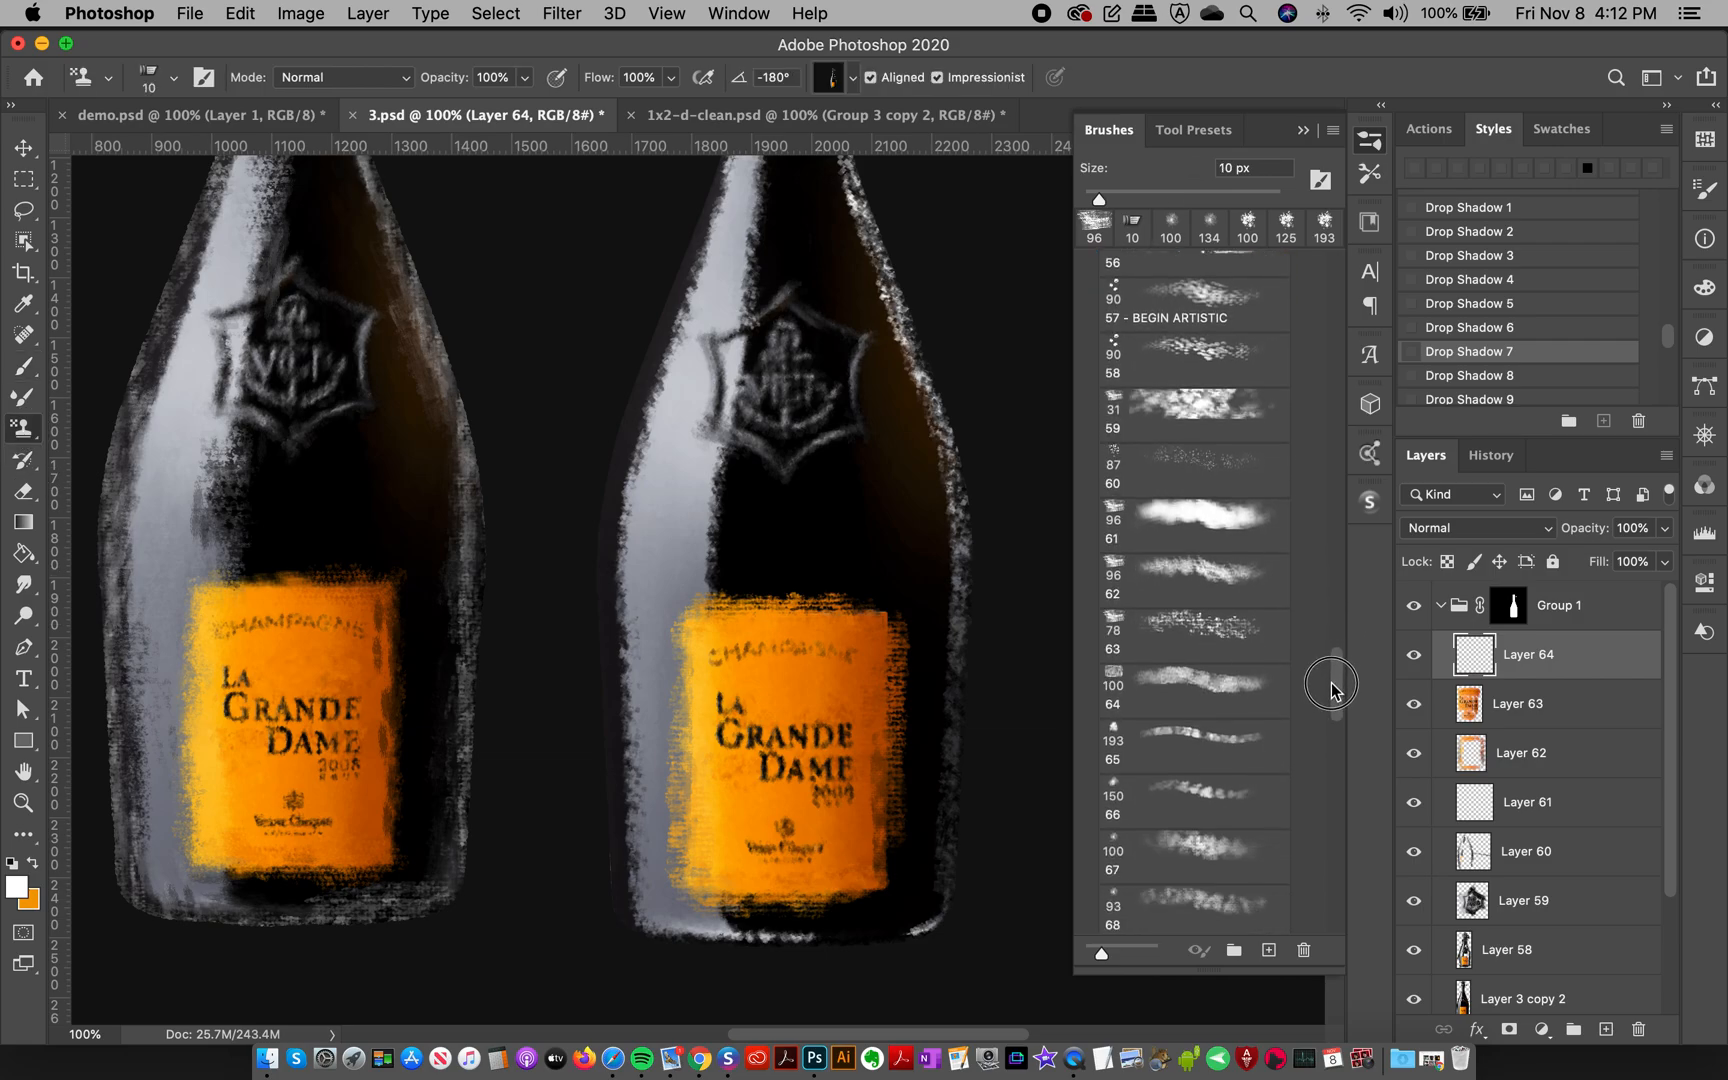
pyautogui.click(1193, 578)
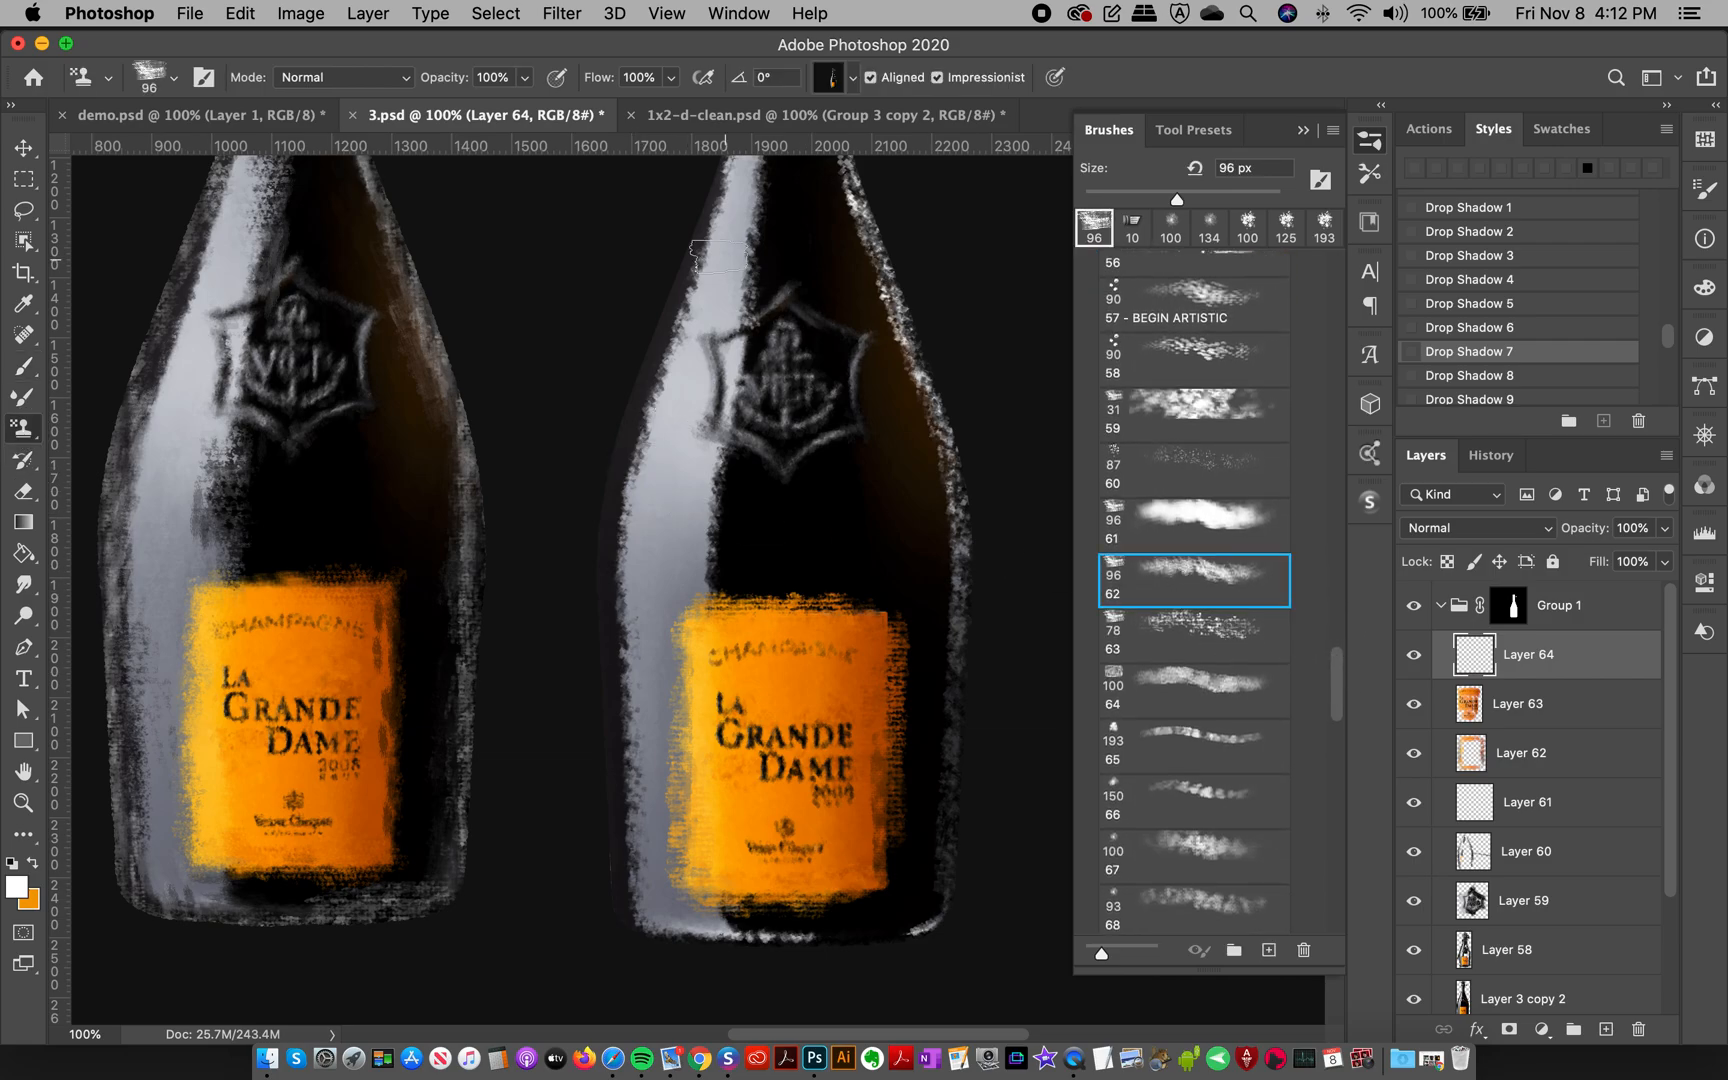
pyautogui.moveTo(705, 250); pyautogui.dragTo(637, 658)
pyautogui.moveTo(641, 452); pyautogui.dragTo(645, 861)
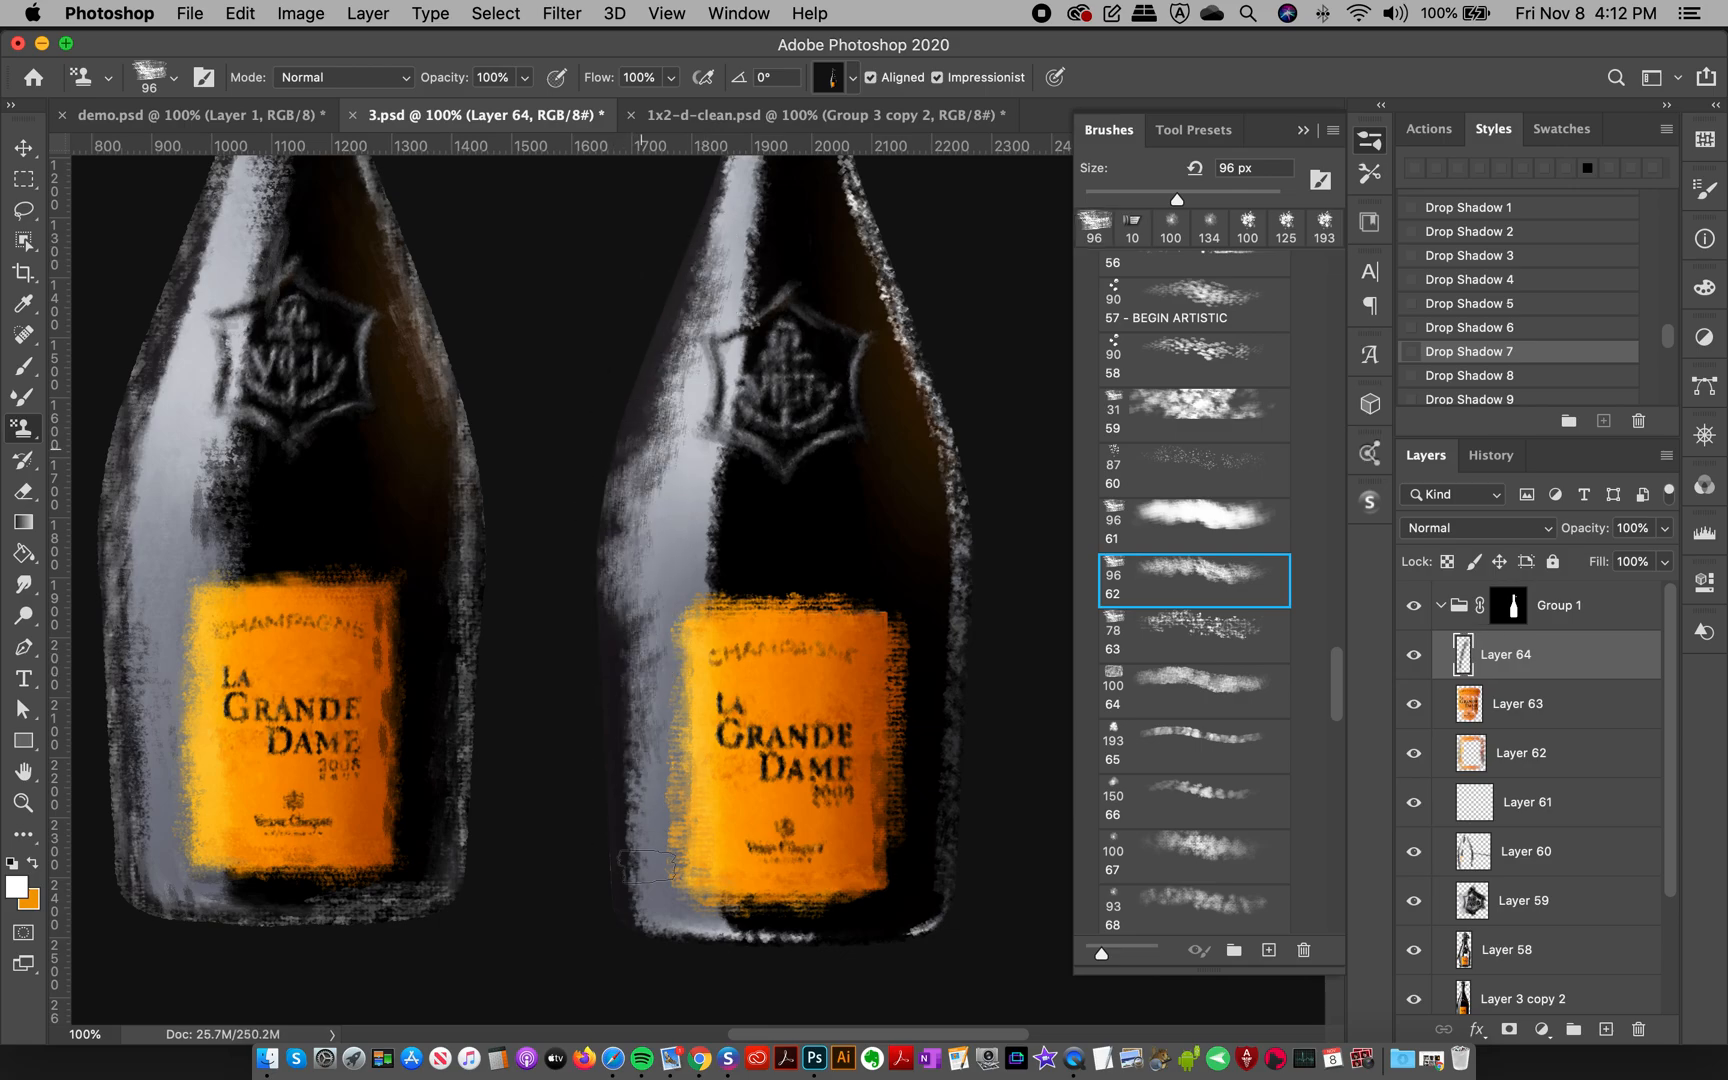
pyautogui.moveTo(645, 585); pyautogui.dragTo(641, 943)
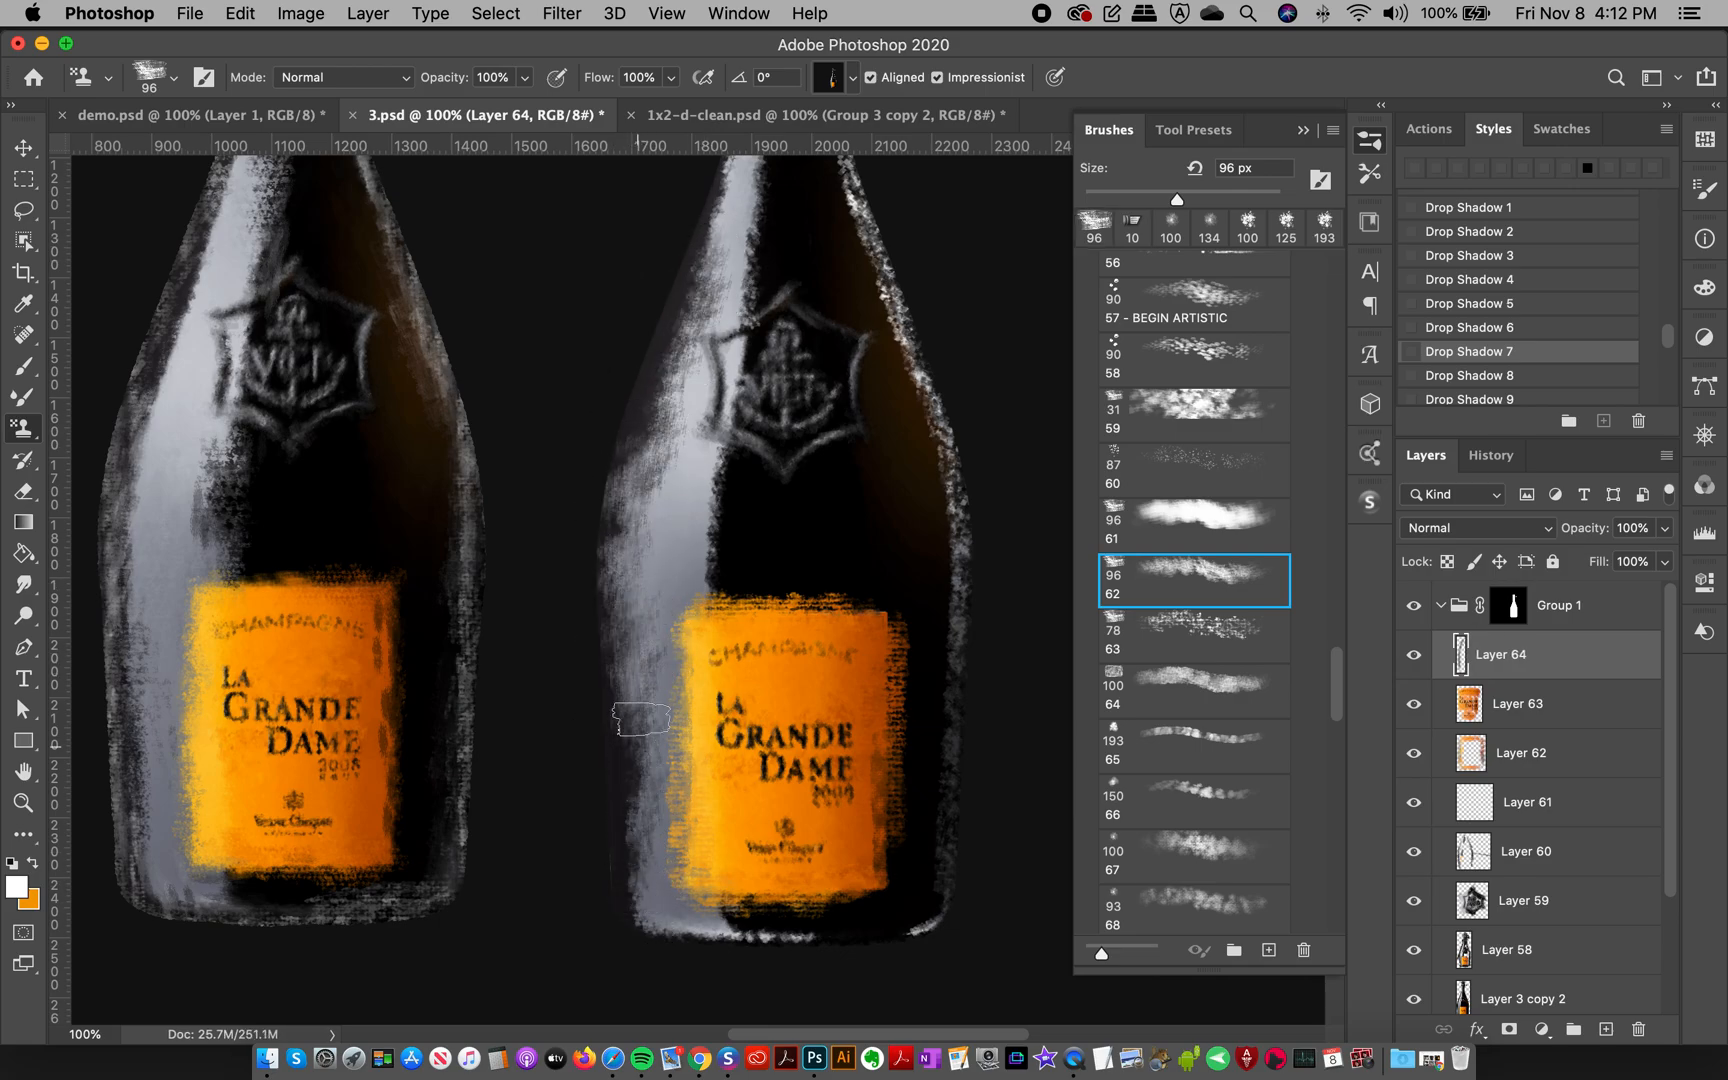
pyautogui.moveTo(639, 753); pyautogui.dragTo(640, 999)
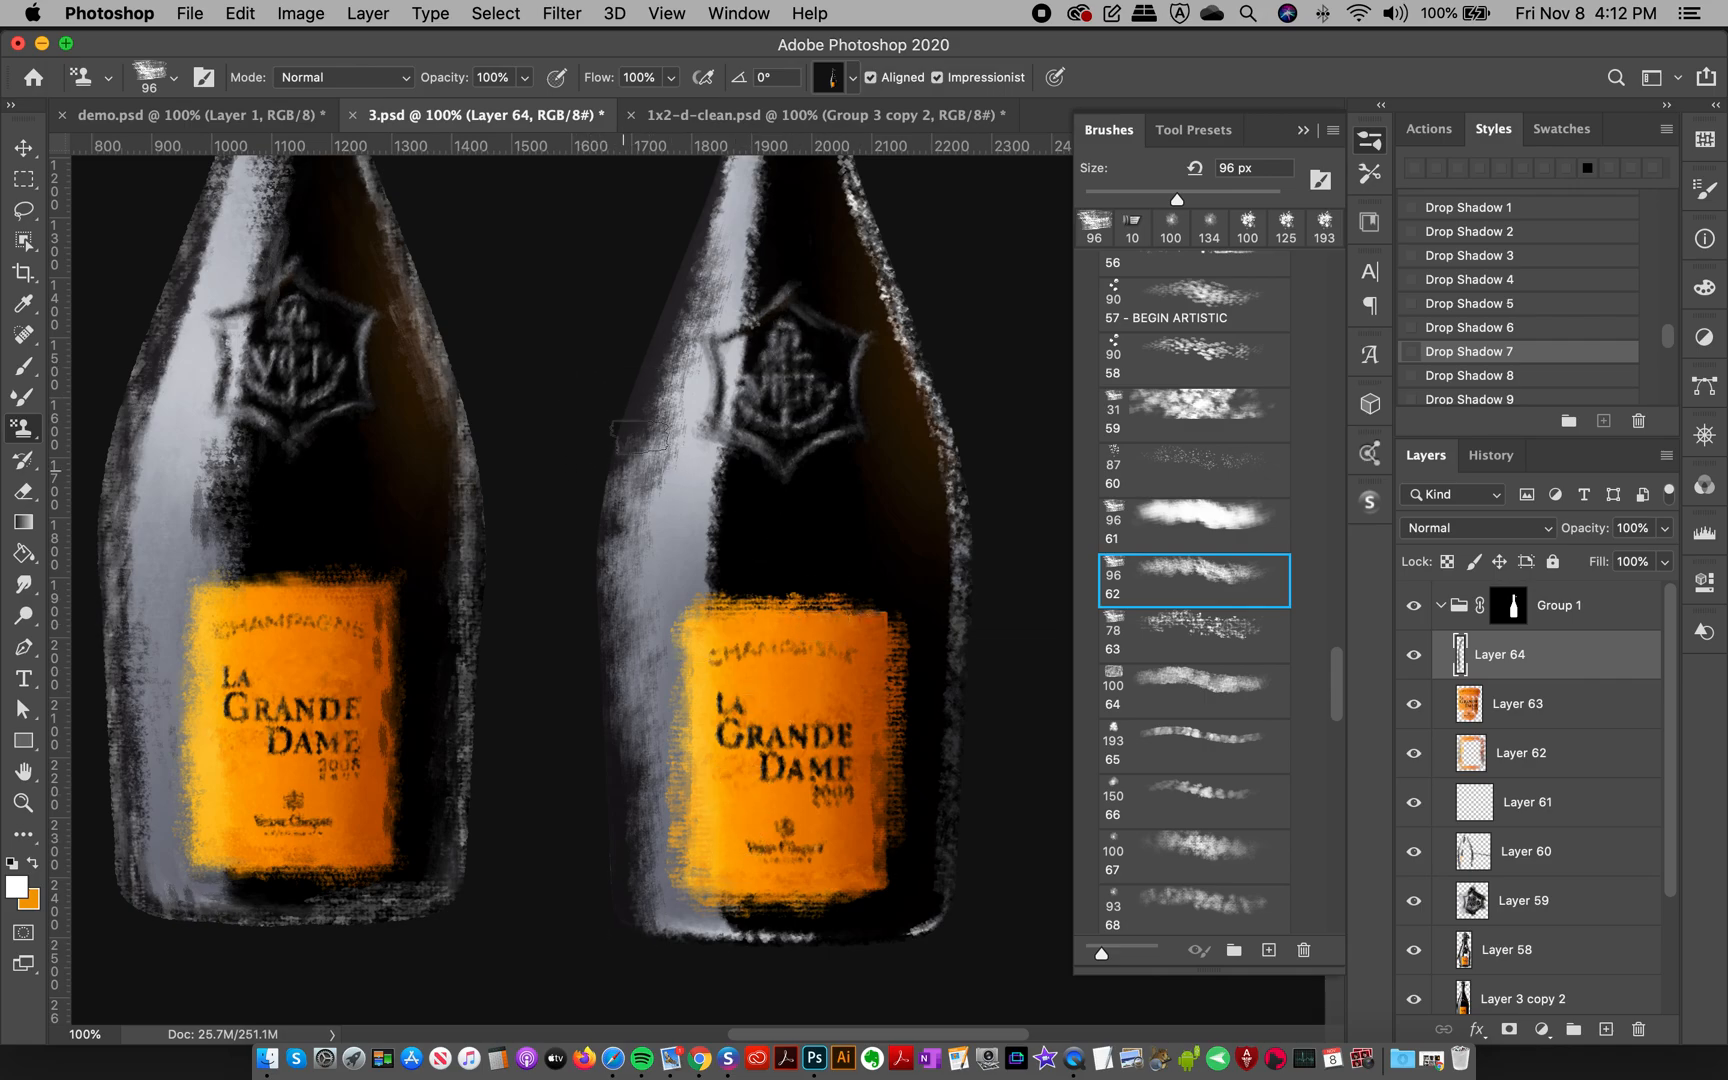
# - Roughen the highlight's inner edge above the emblem and between emblem and label with brush 62, and close the brush list
pyautogui.moveTo(770, 234); pyautogui.dragTo(738, 290)
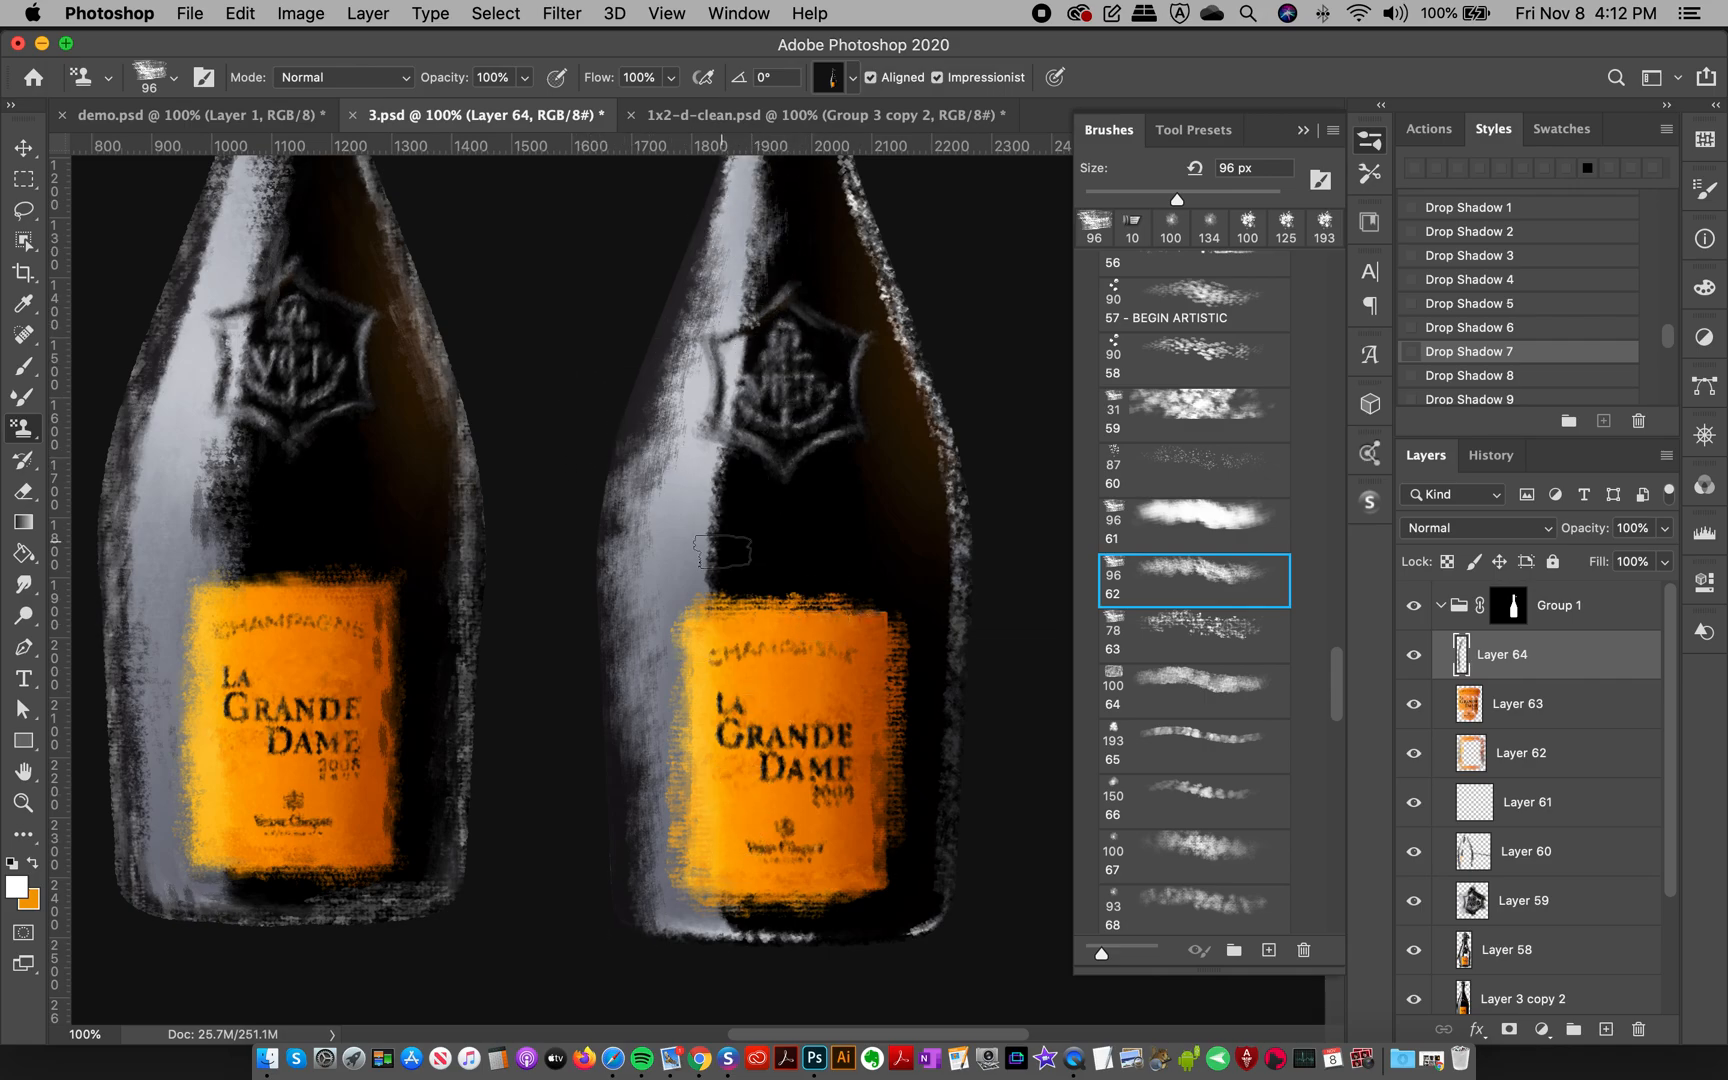
pyautogui.moveTo(716, 480); pyautogui.dragTo(702, 590)
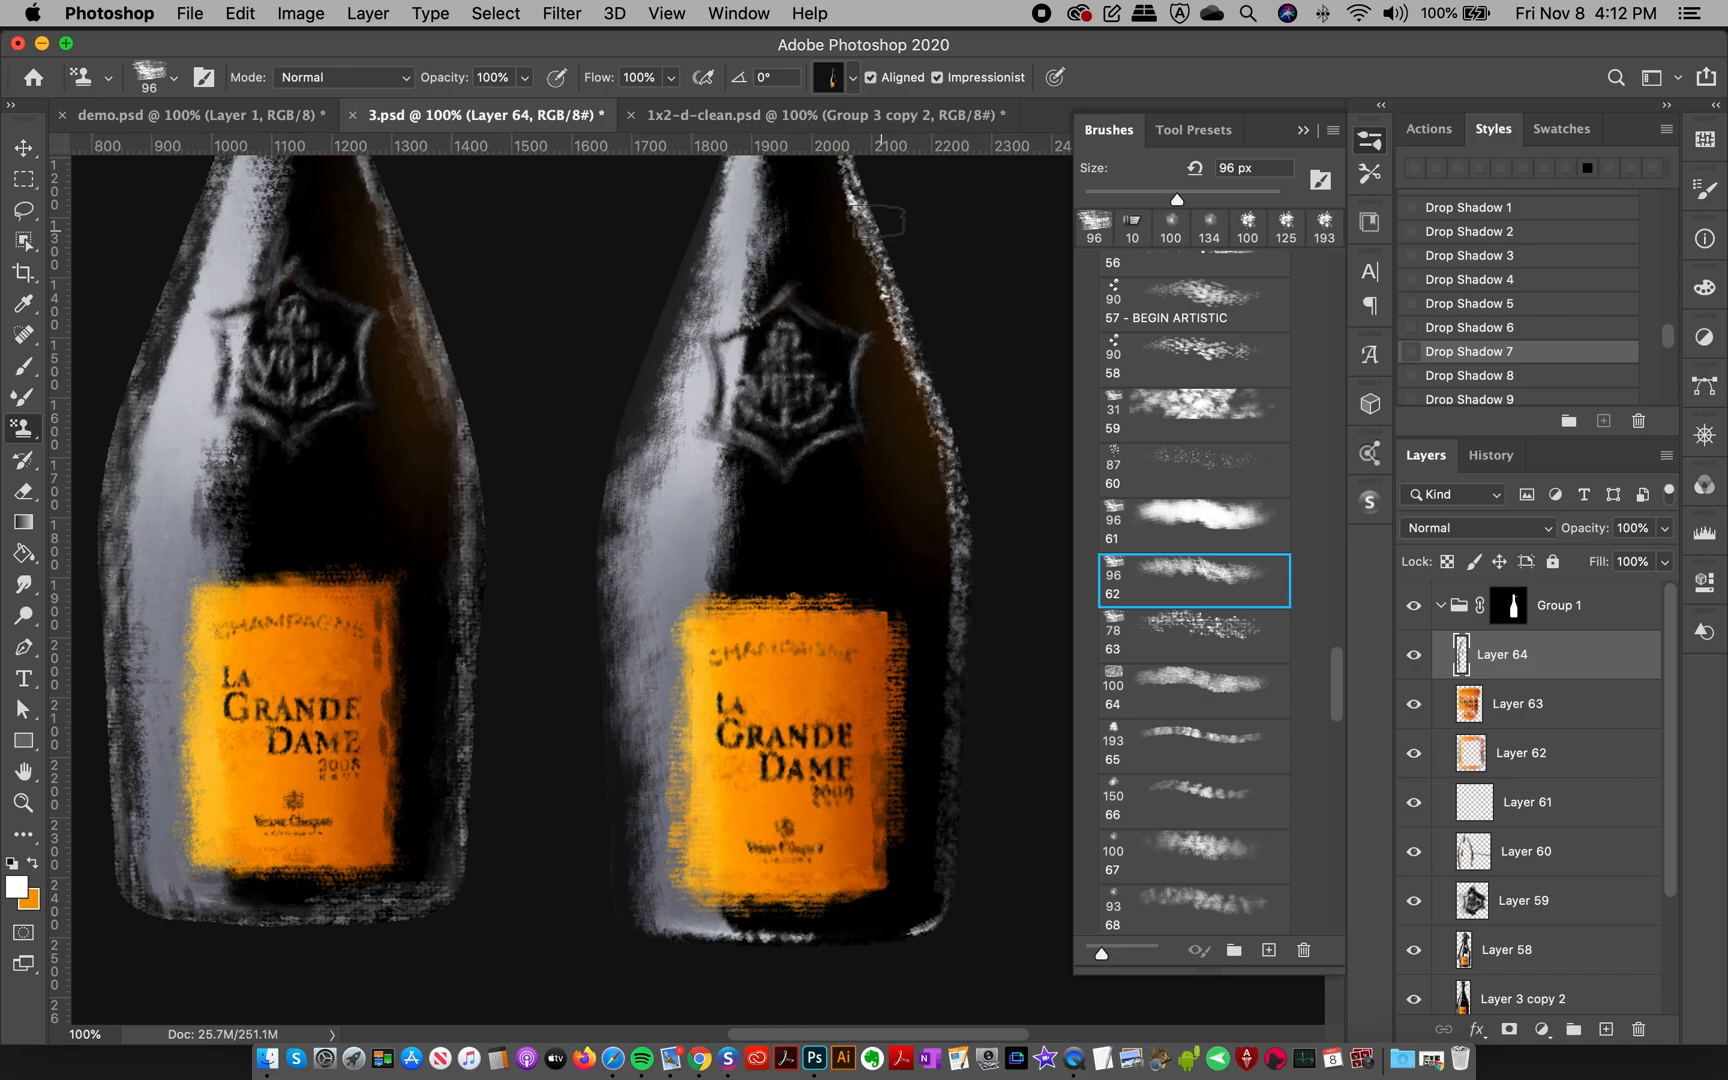
pyautogui.click(1367, 138)
pyautogui.moveTo(1338, 565); pyautogui.dragTo(1334, 532)
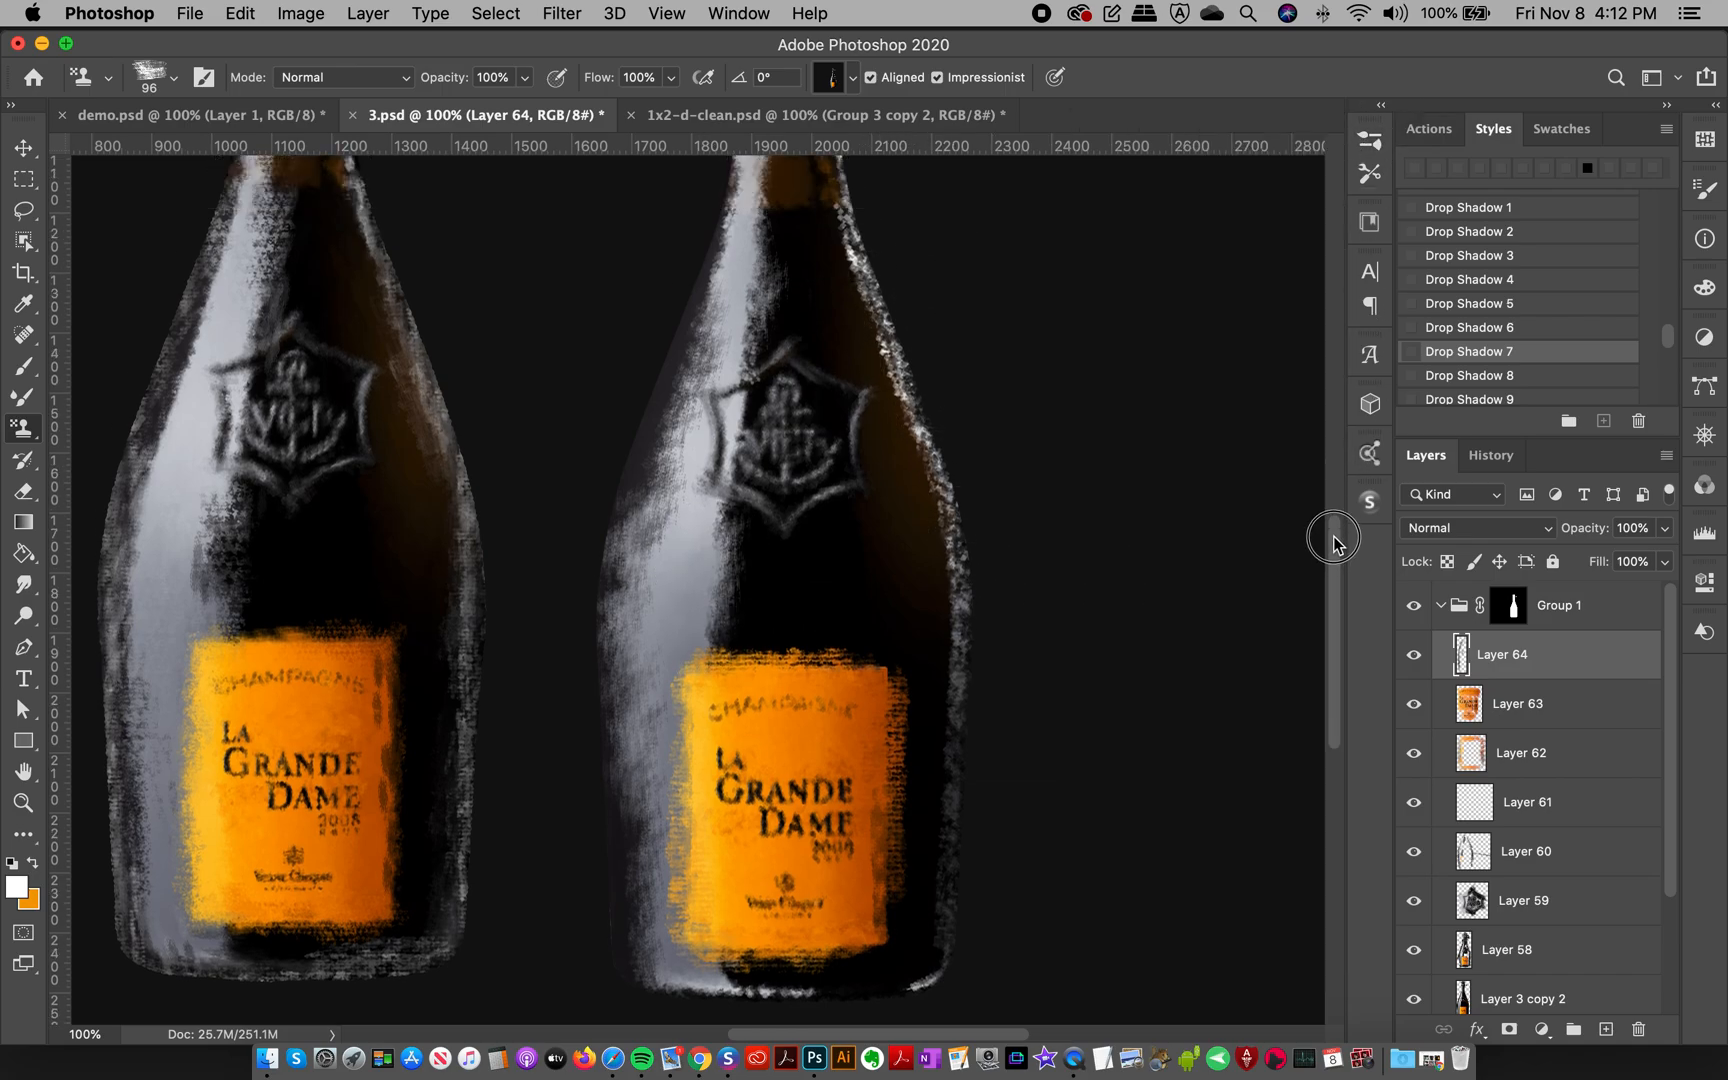
# - Try a Pattern Stamp stroke with brush 62 down the bottle's right shoulder on Layer 64, and undo it
pyautogui.click(24, 802)
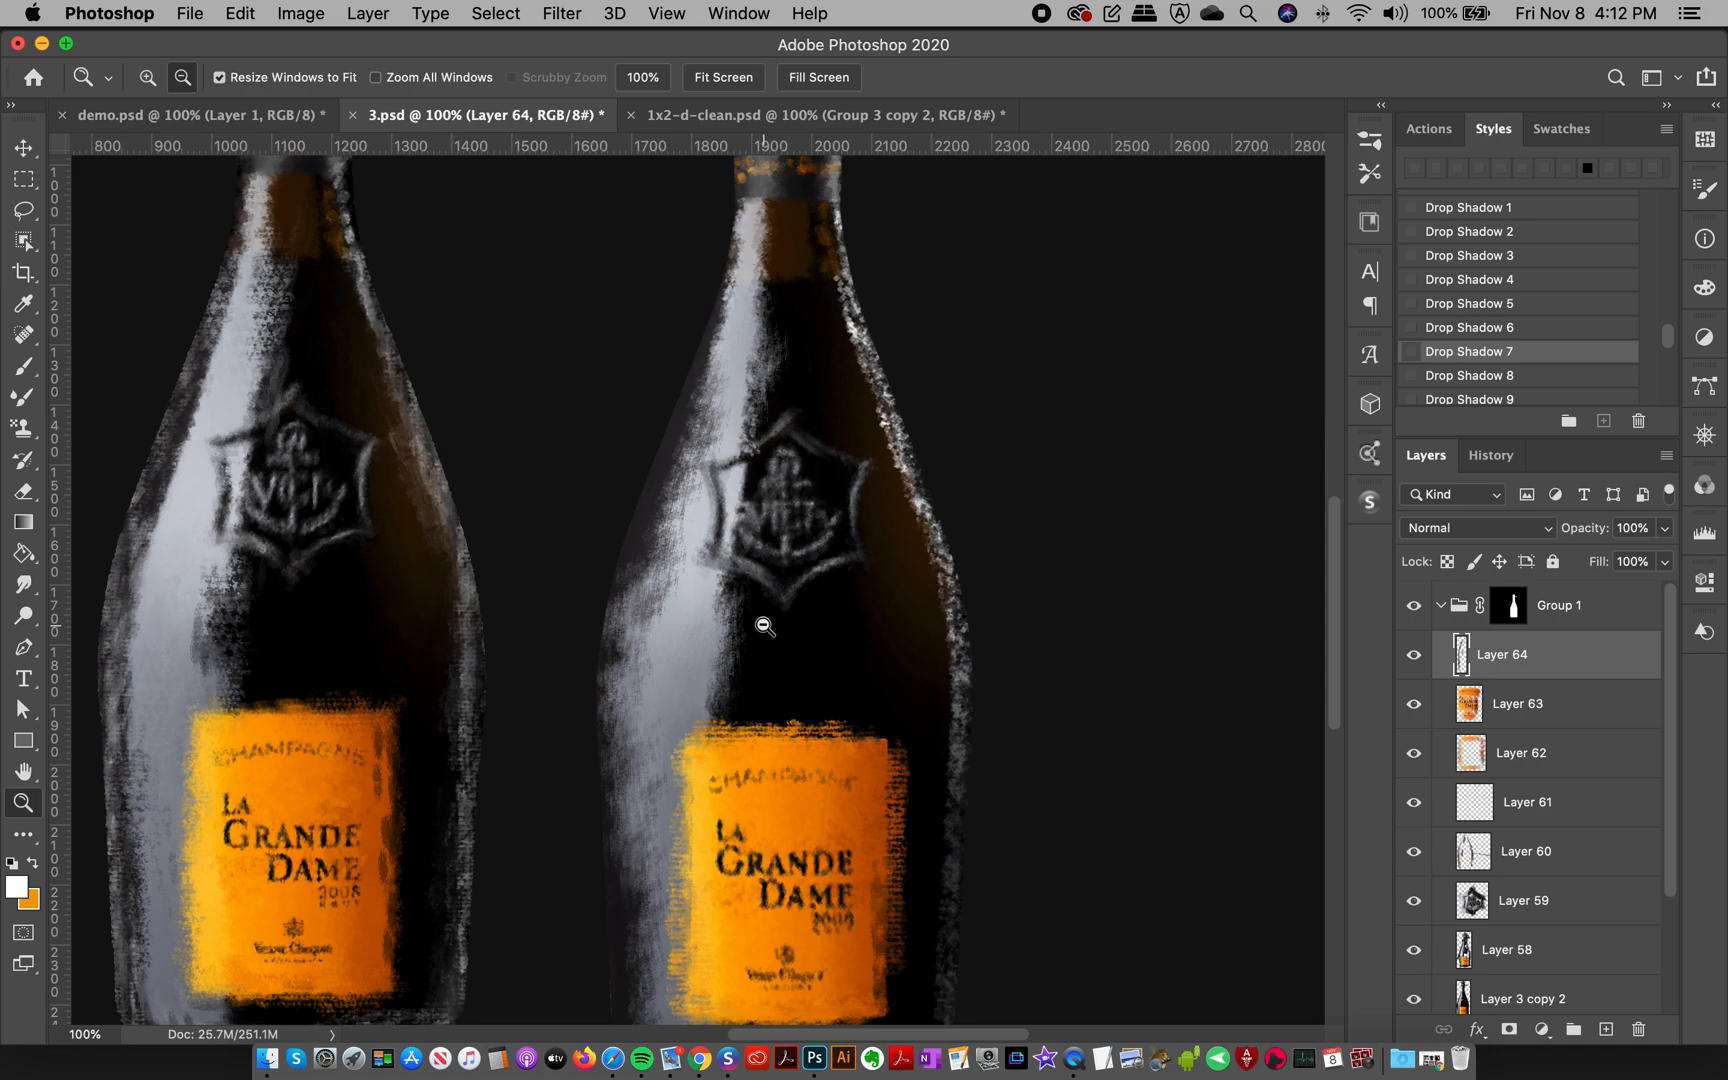
pyautogui.keyDown('alt'); pyautogui.click(802, 662); pyautogui.keyUp('alt')
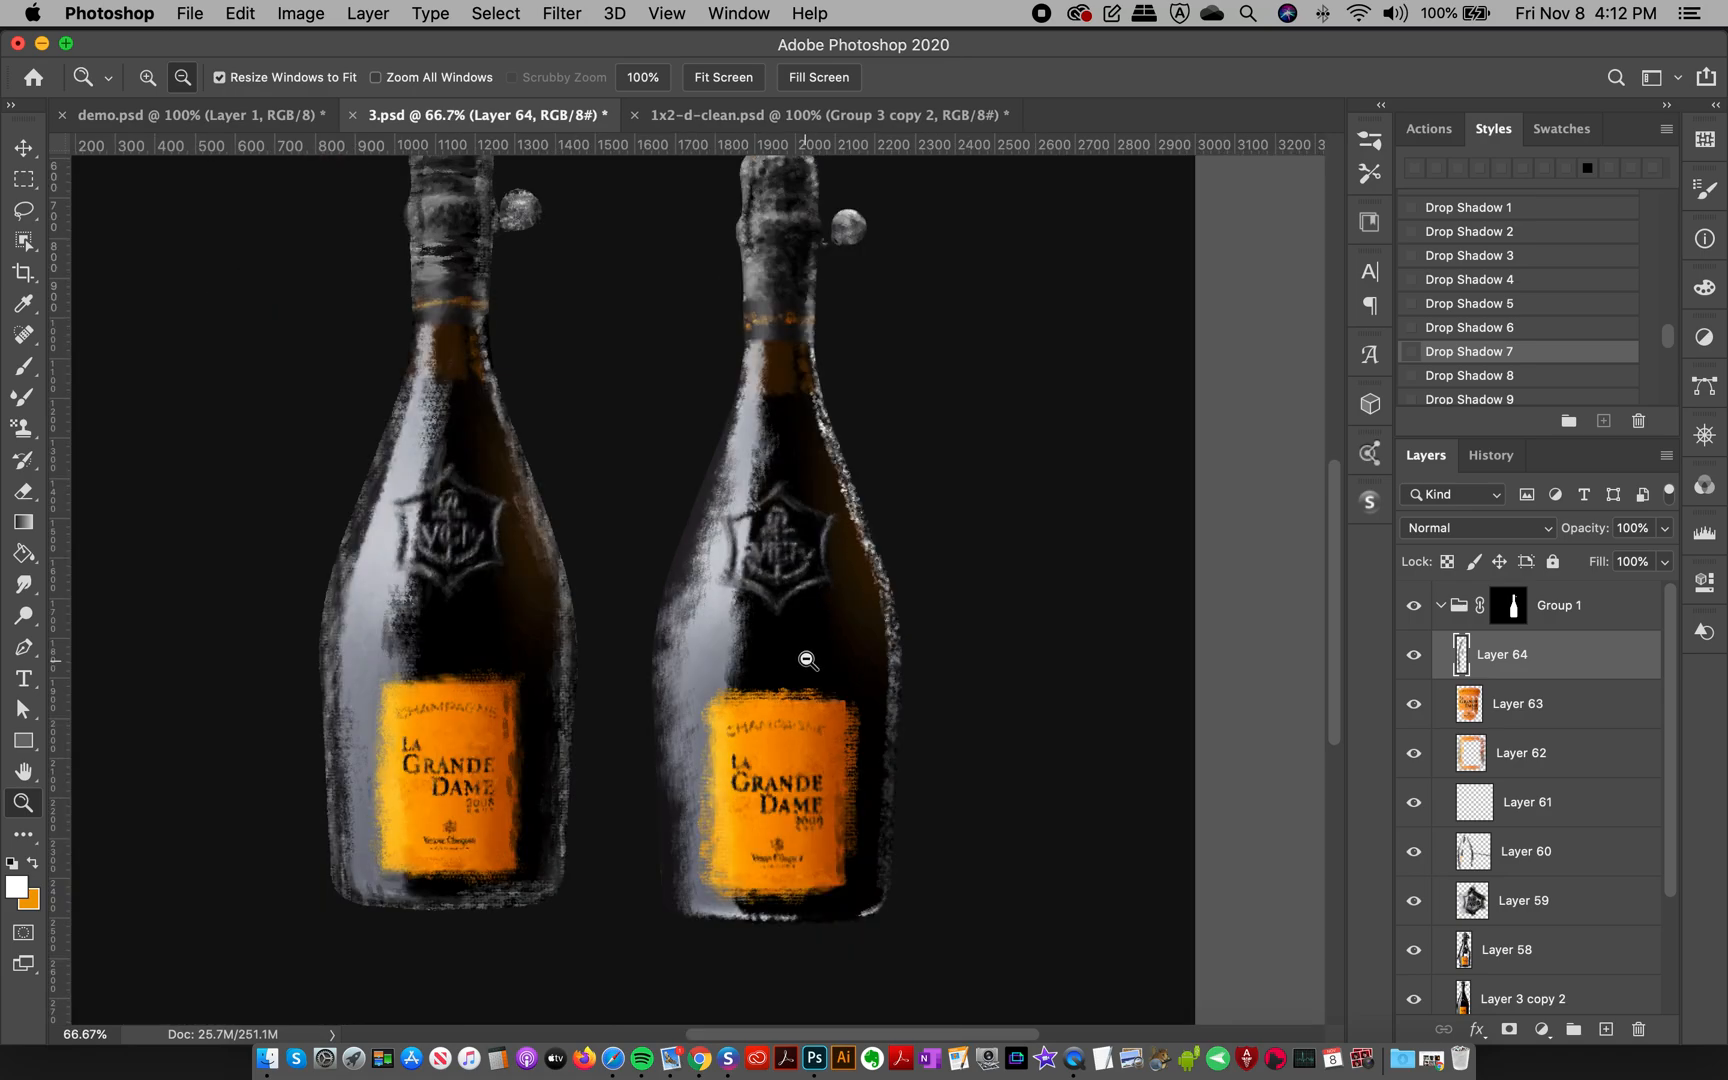
pyautogui.click(24, 428)
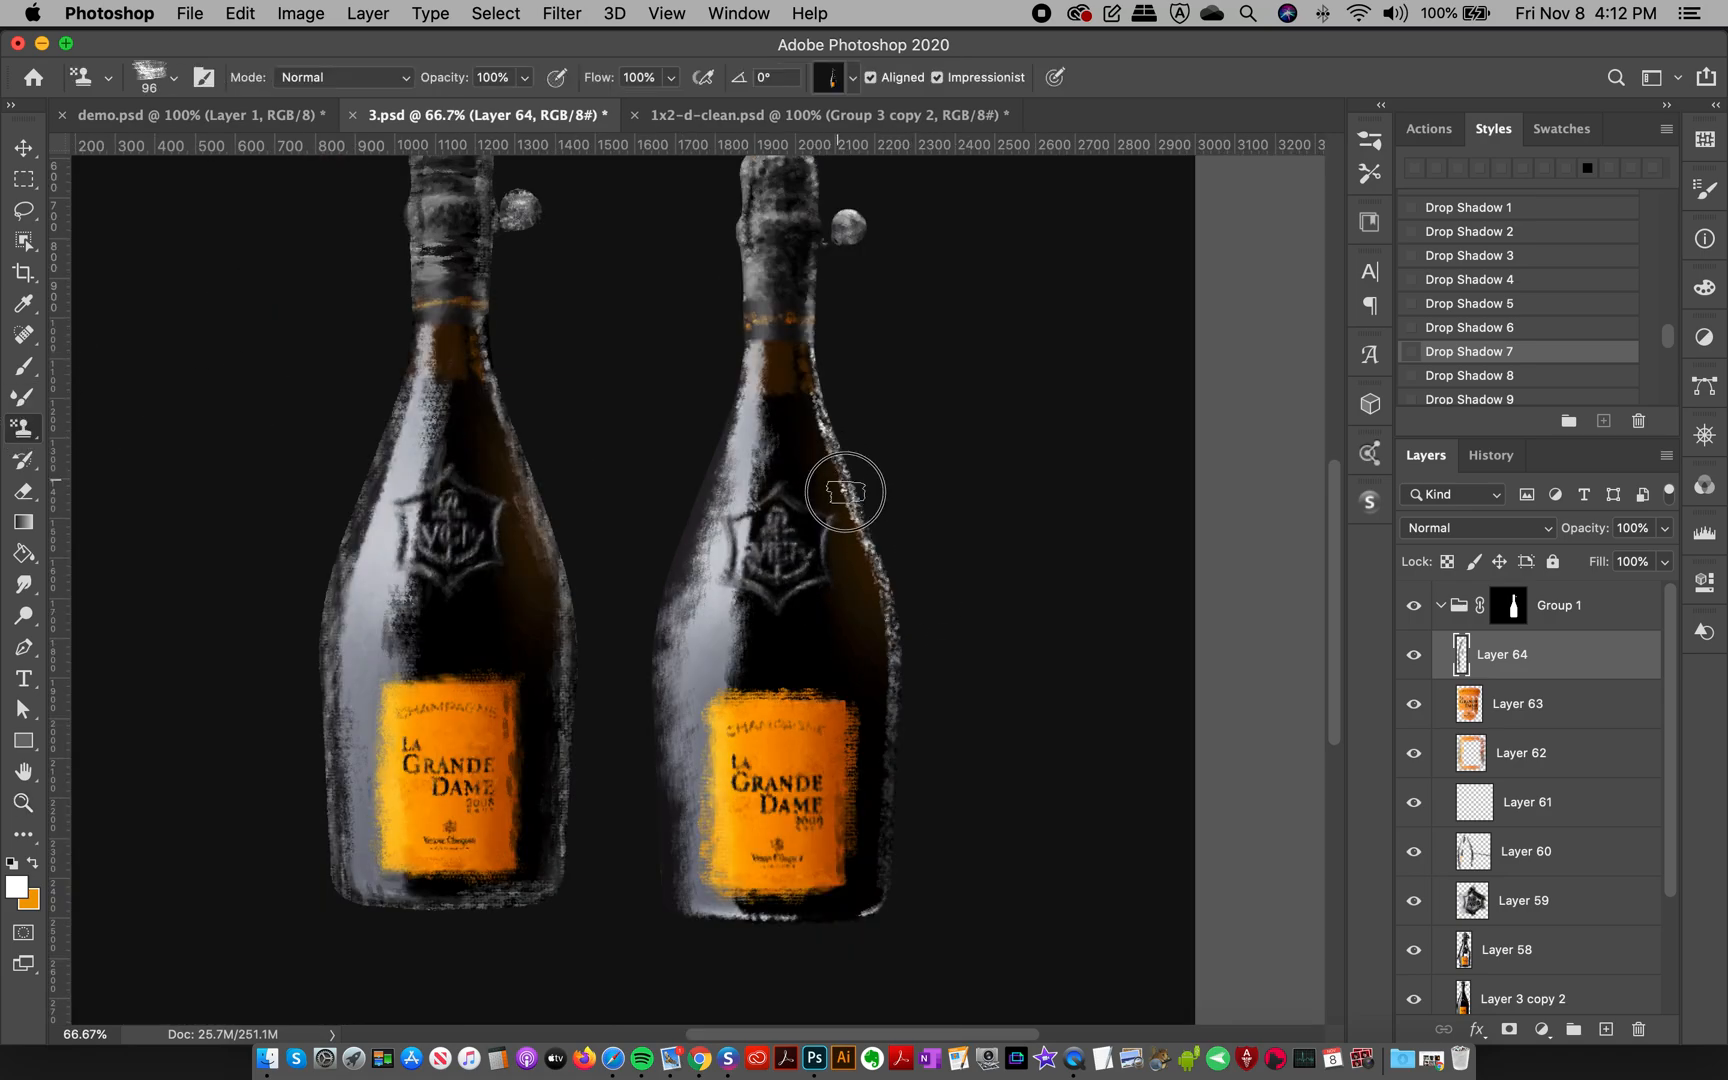
pyautogui.moveTo(842, 479); pyautogui.dragTo(877, 612)
pyautogui.press('super+z')
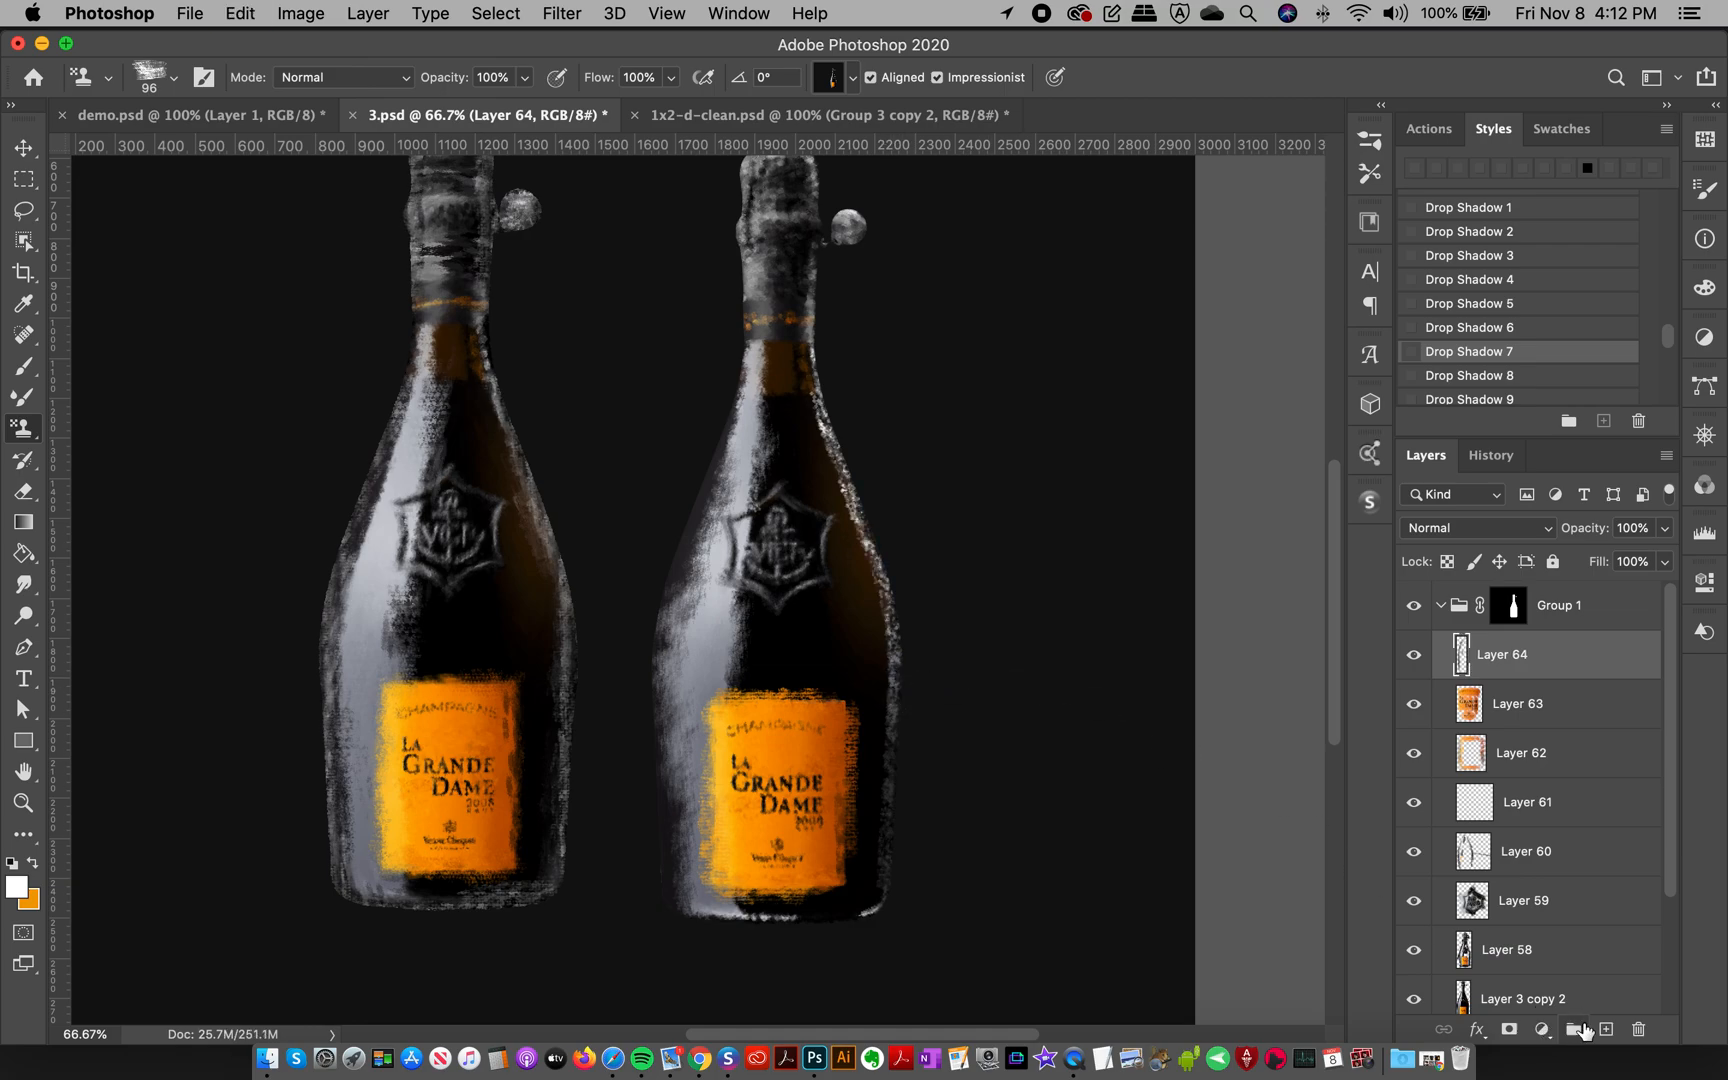
# - Add a new layer above Layer 64 and preview the bottles with the dark Color Fill 1 background hidden before restoring it
pyautogui.click(1606, 1029)
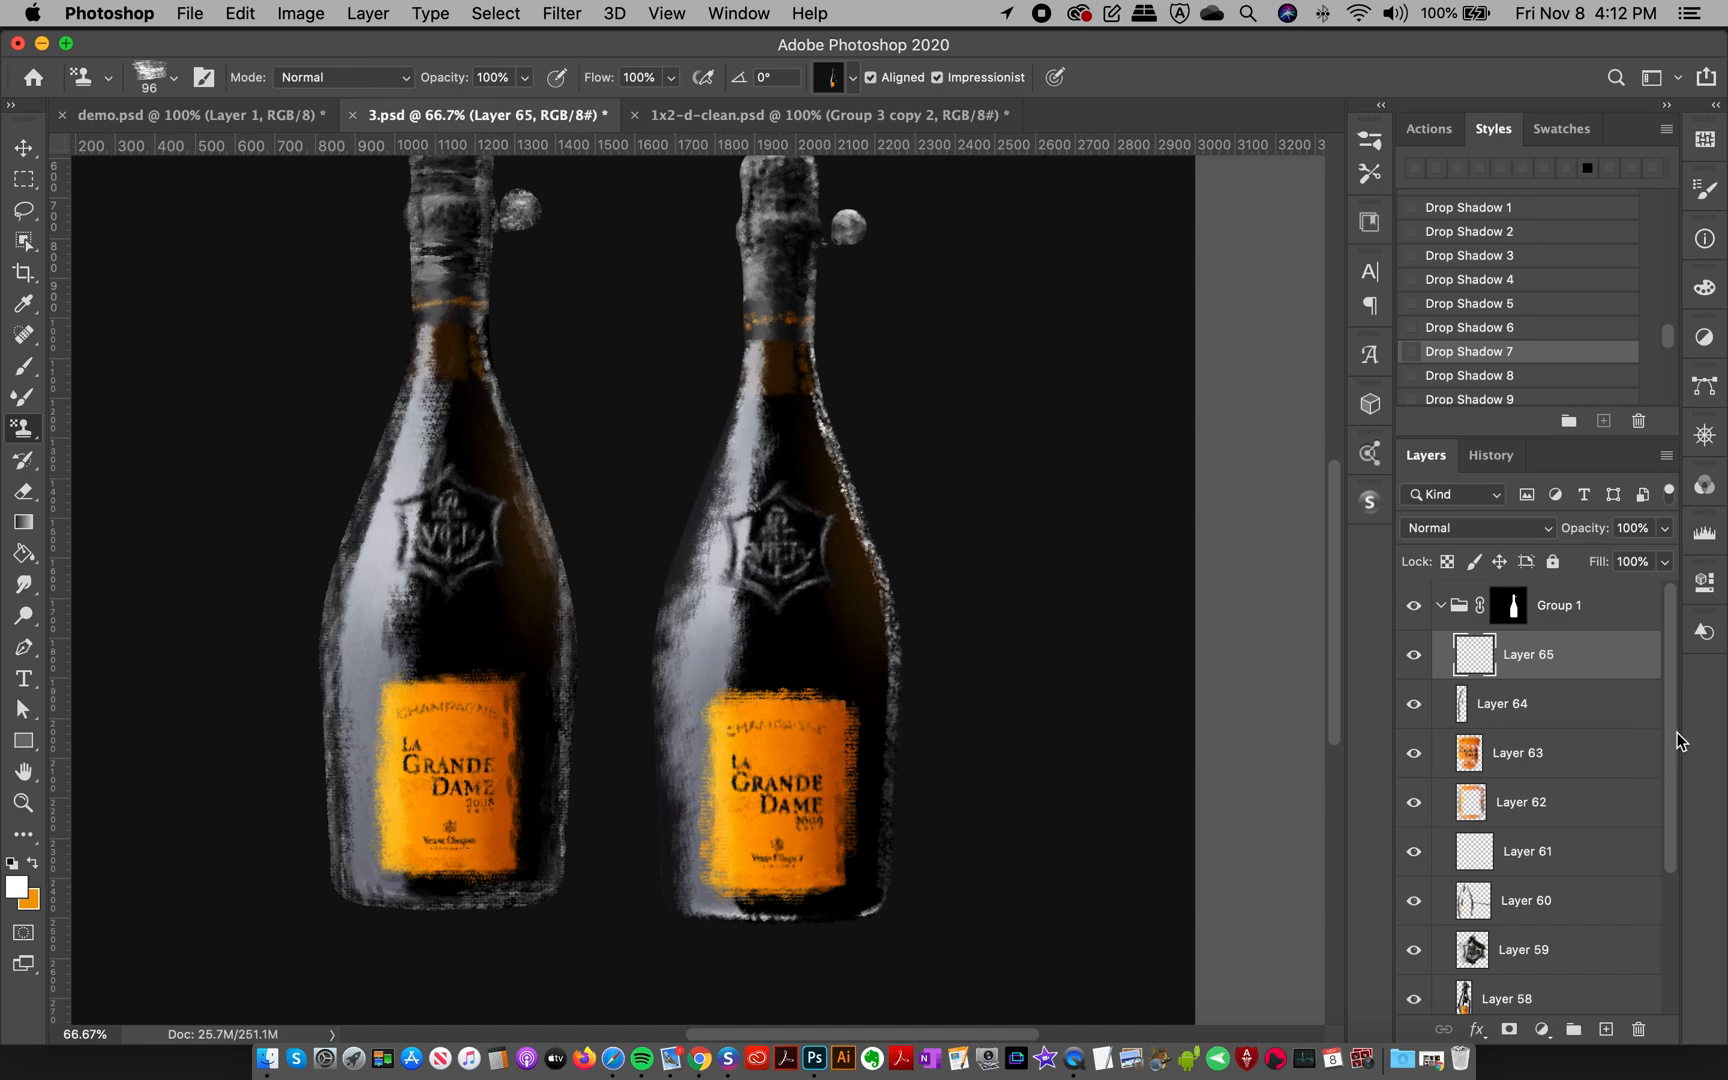
pyautogui.scroll(-4, 1650, 770)
pyautogui.click(1414, 940)
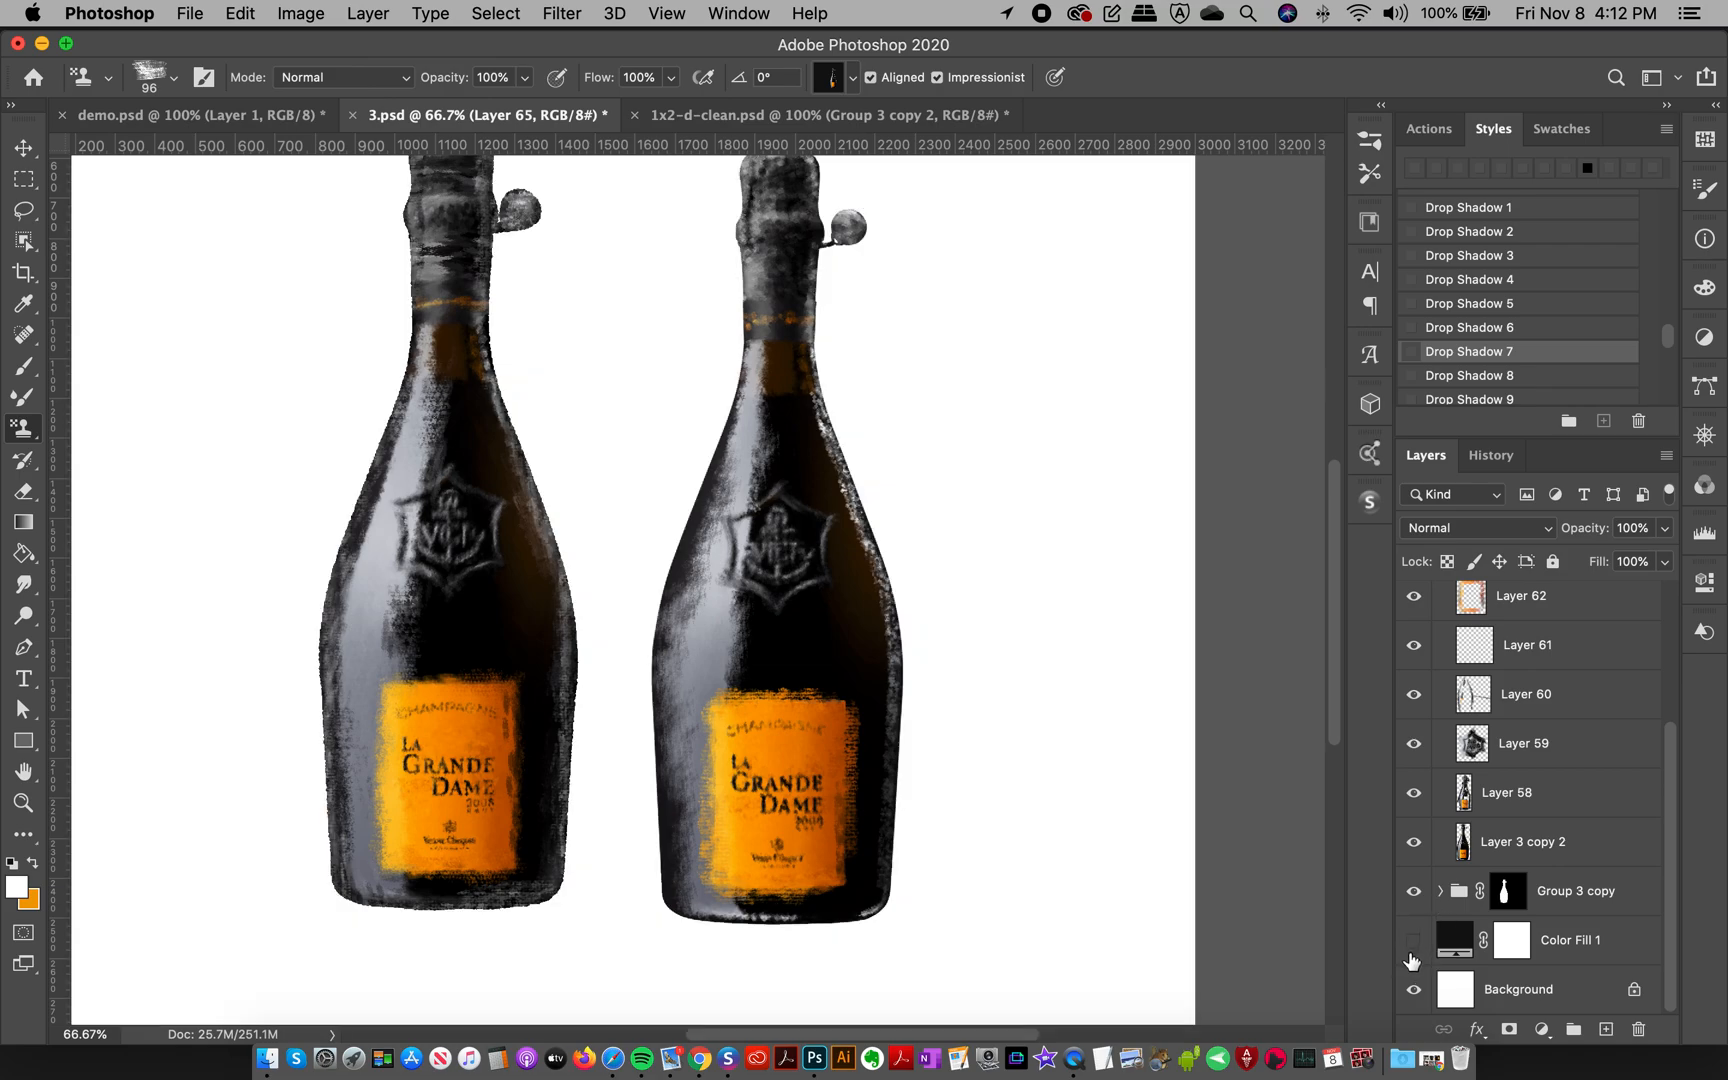
pyautogui.click(1412, 958)
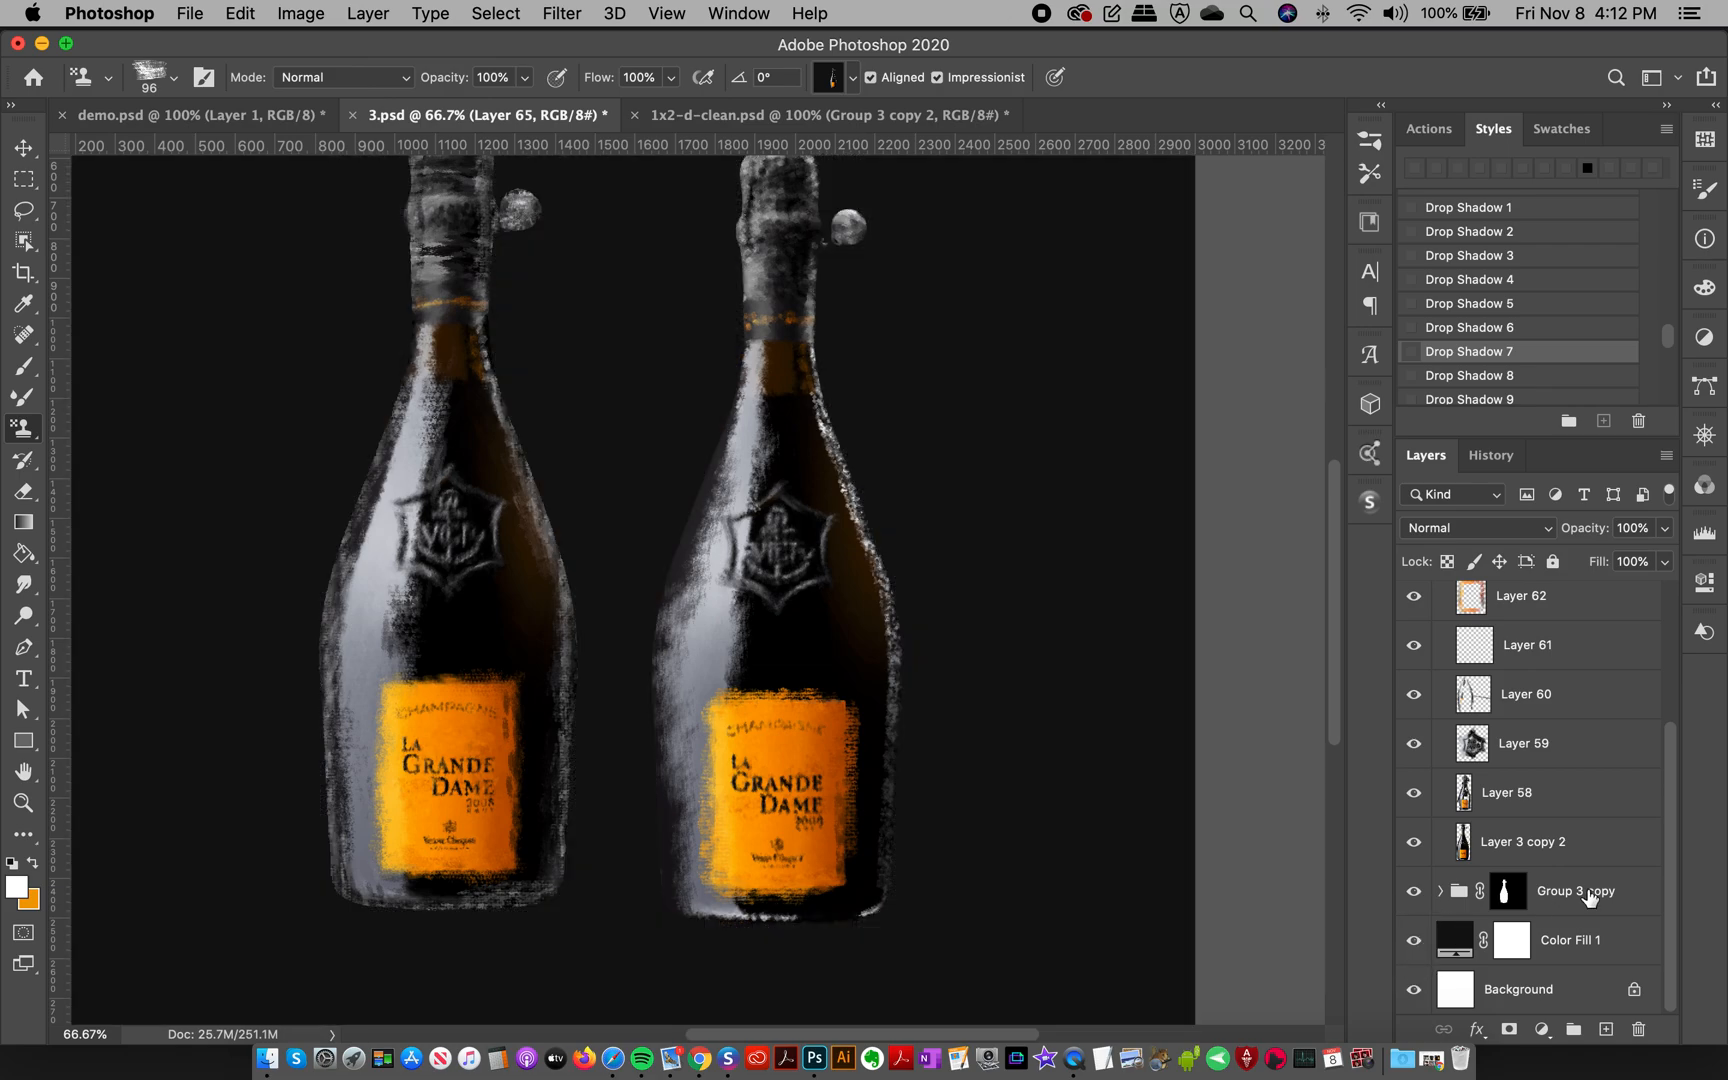
pyautogui.scroll(5, 1677, 848)
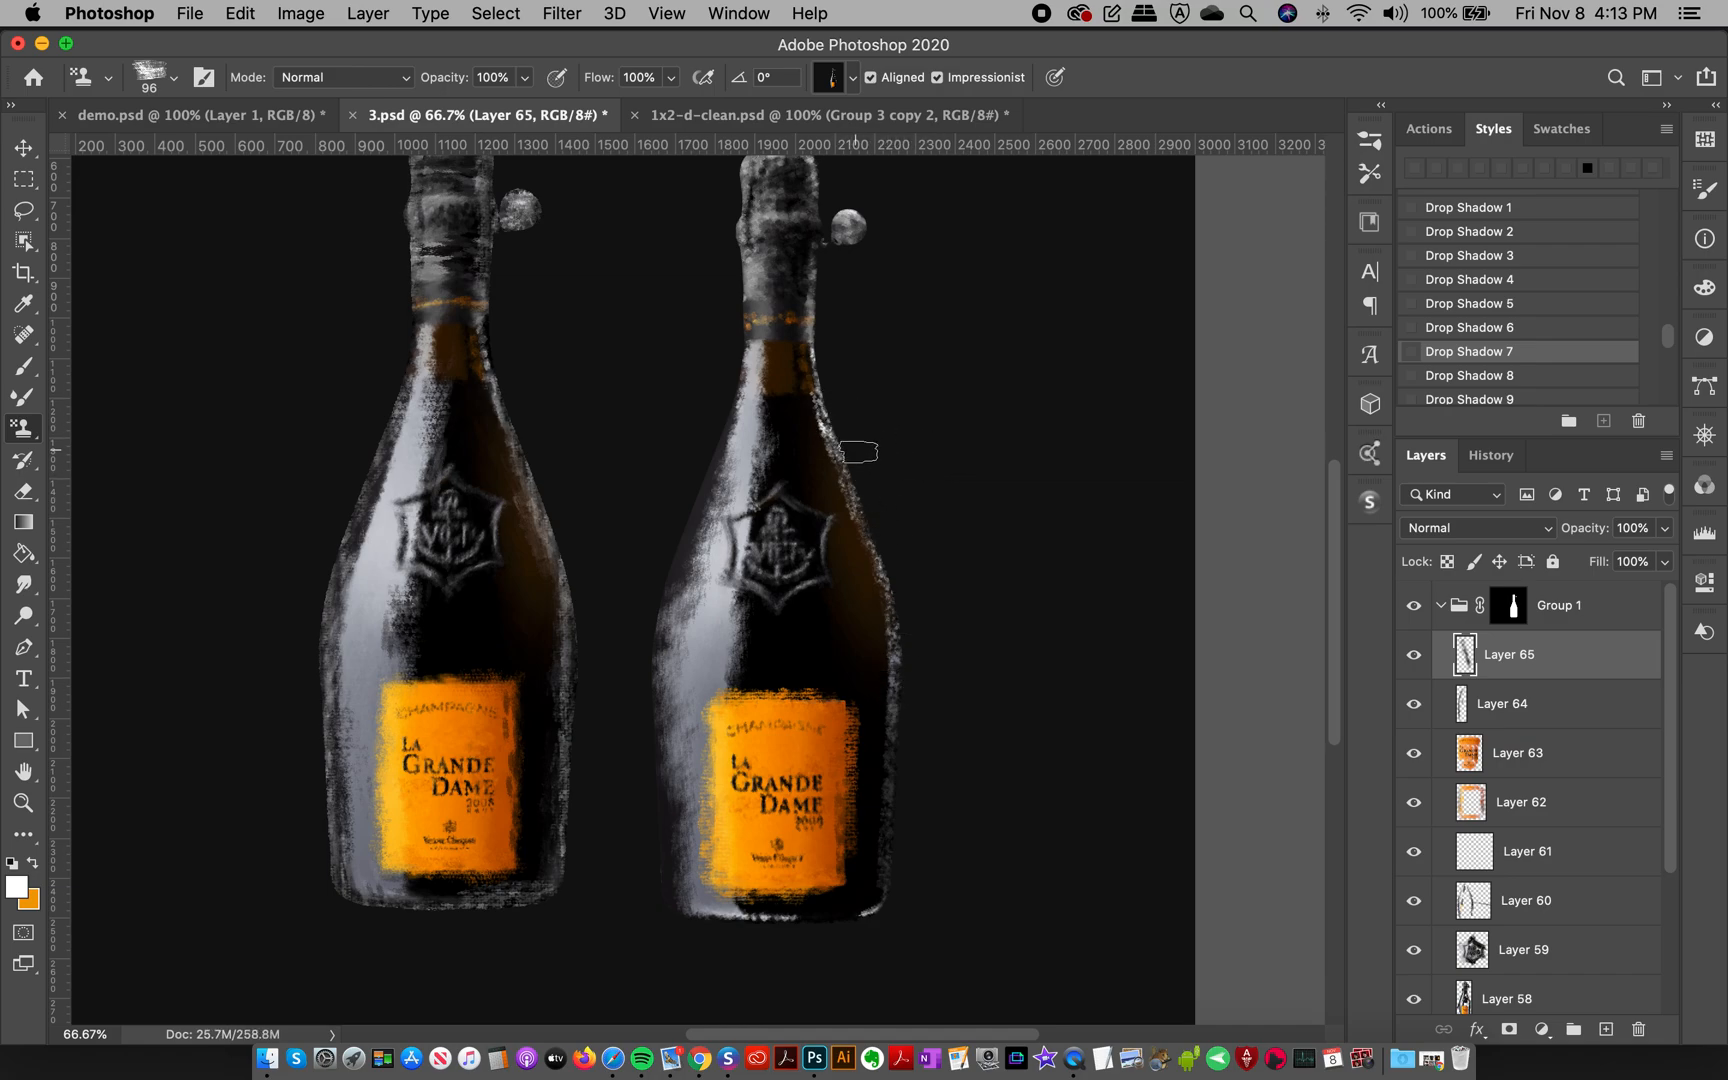
# - Paint Pattern Stamp texture with brush 62 at 96 px down the bottle's right side from shoulder to base
pyautogui.moveTo(843, 497)
pyautogui.mouseDown()
pyautogui.moveTo(862, 529)
pyautogui.moveTo(858, 703)
pyautogui.moveTo(878, 686)
pyautogui.moveTo(878, 584)
pyautogui.moveTo(878, 722)
pyautogui.moveTo(853, 487)
pyautogui.moveTo(878, 693)
pyautogui.mouseUp()
pyautogui.moveTo(849, 497)
pyautogui.mouseDown()
pyautogui.moveTo(878, 735)
pyautogui.moveTo(884, 567)
pyautogui.moveTo(911, 685)
pyautogui.moveTo(842, 471)
pyautogui.moveTo(891, 629)
pyautogui.moveTo(838, 393)
pyautogui.moveTo(873, 495)
pyautogui.moveTo(827, 449)
pyautogui.moveTo(868, 714)
pyautogui.mouseUp()
pyautogui.moveTo(834, 447)
pyautogui.mouseDown()
pyautogui.moveTo(856, 714)
pyautogui.moveTo(876, 741)
pyautogui.mouseUp()
pyautogui.moveTo(846, 462); pyautogui.dragTo(892, 834)
pyautogui.moveTo(888, 604); pyautogui.dragTo(877, 928)
pyautogui.moveTo(898, 606)
pyautogui.mouseDown()
pyautogui.moveTo(890, 578)
pyautogui.moveTo(895, 856)
pyautogui.moveTo(900, 838)
pyautogui.mouseUp()
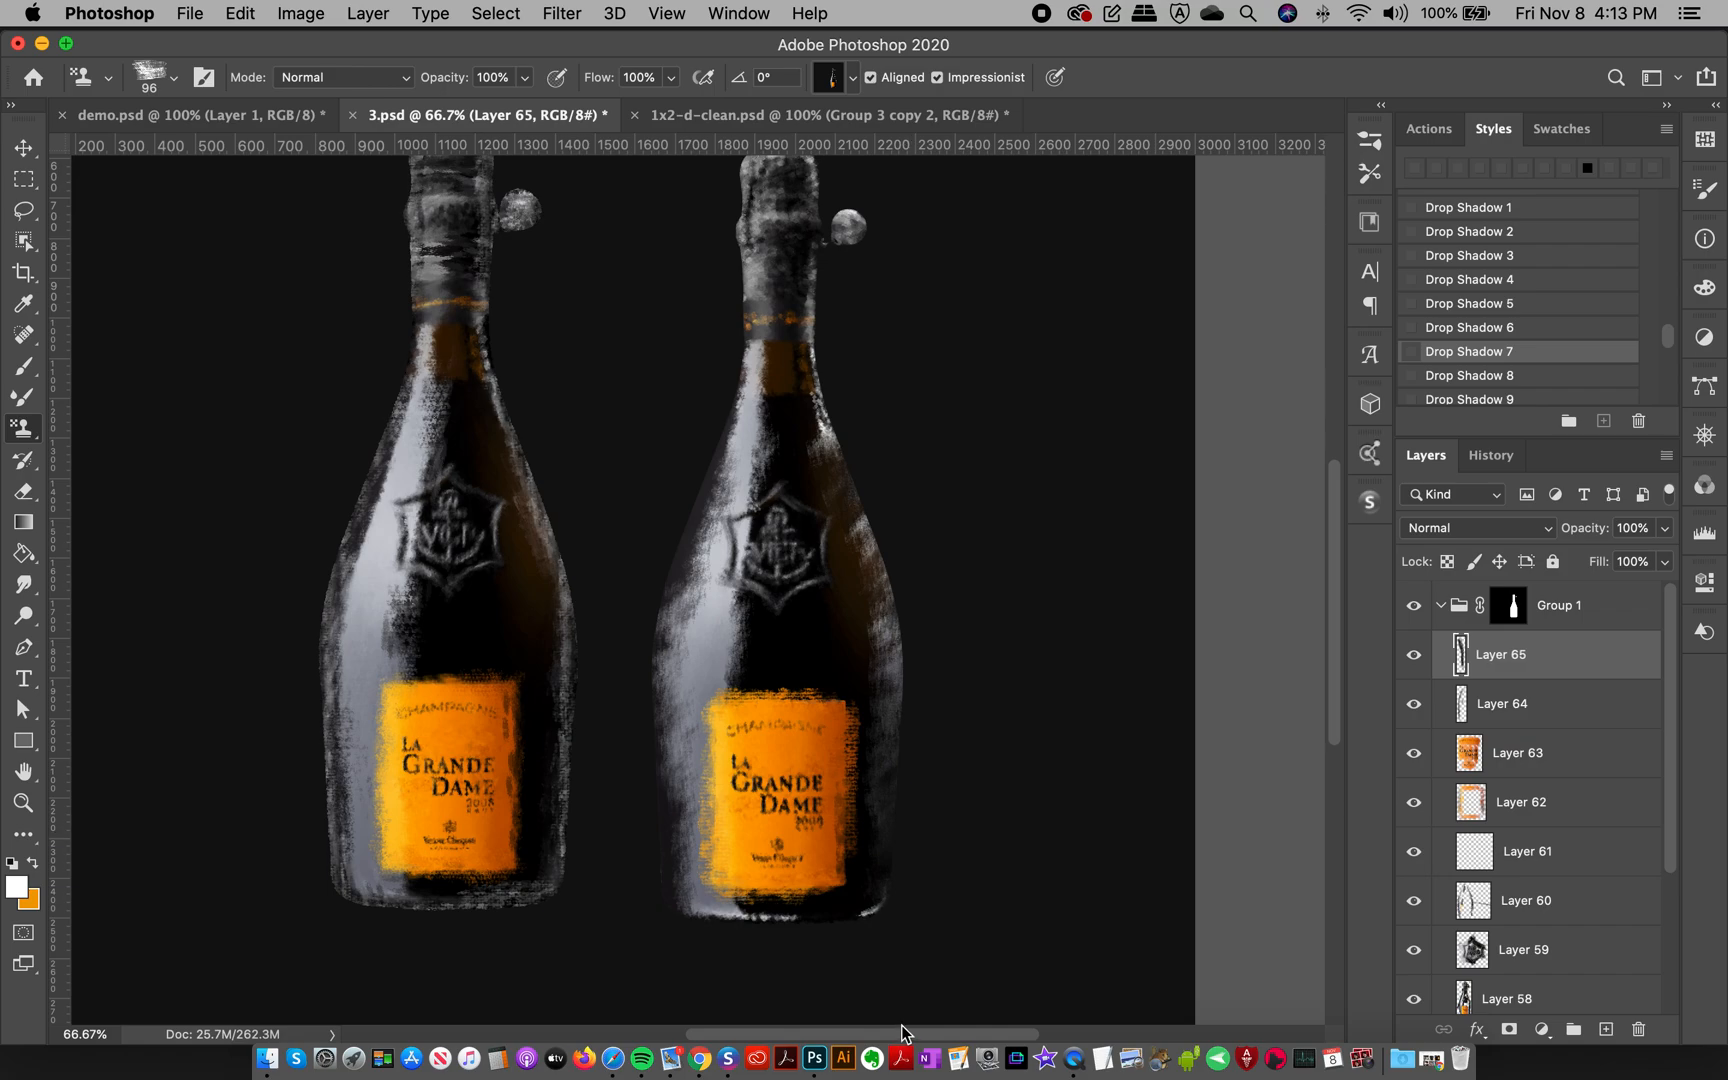
# - Roughen the bottle's lower left edge beside the label and its base with Pattern Stamp strokes of brush 62
pyautogui.moveTo(668, 723); pyautogui.dragTo(683, 949)
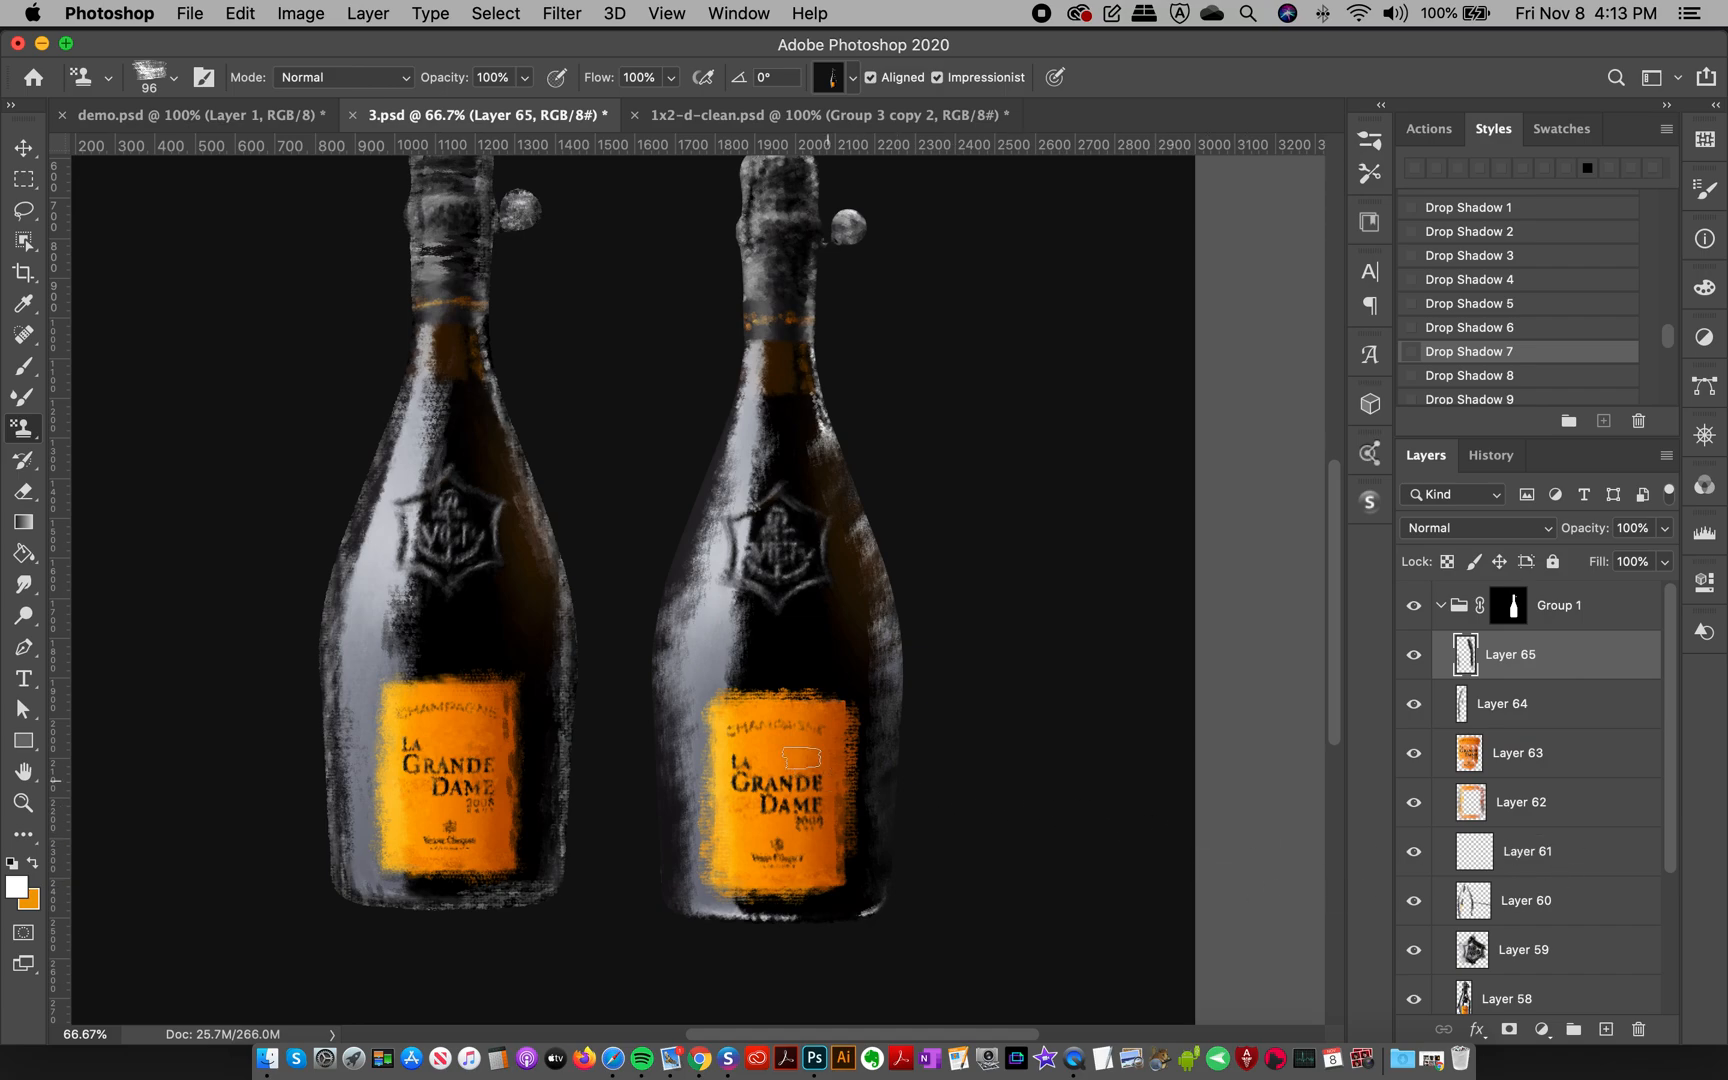
pyautogui.scroll(4, 1318, 580)
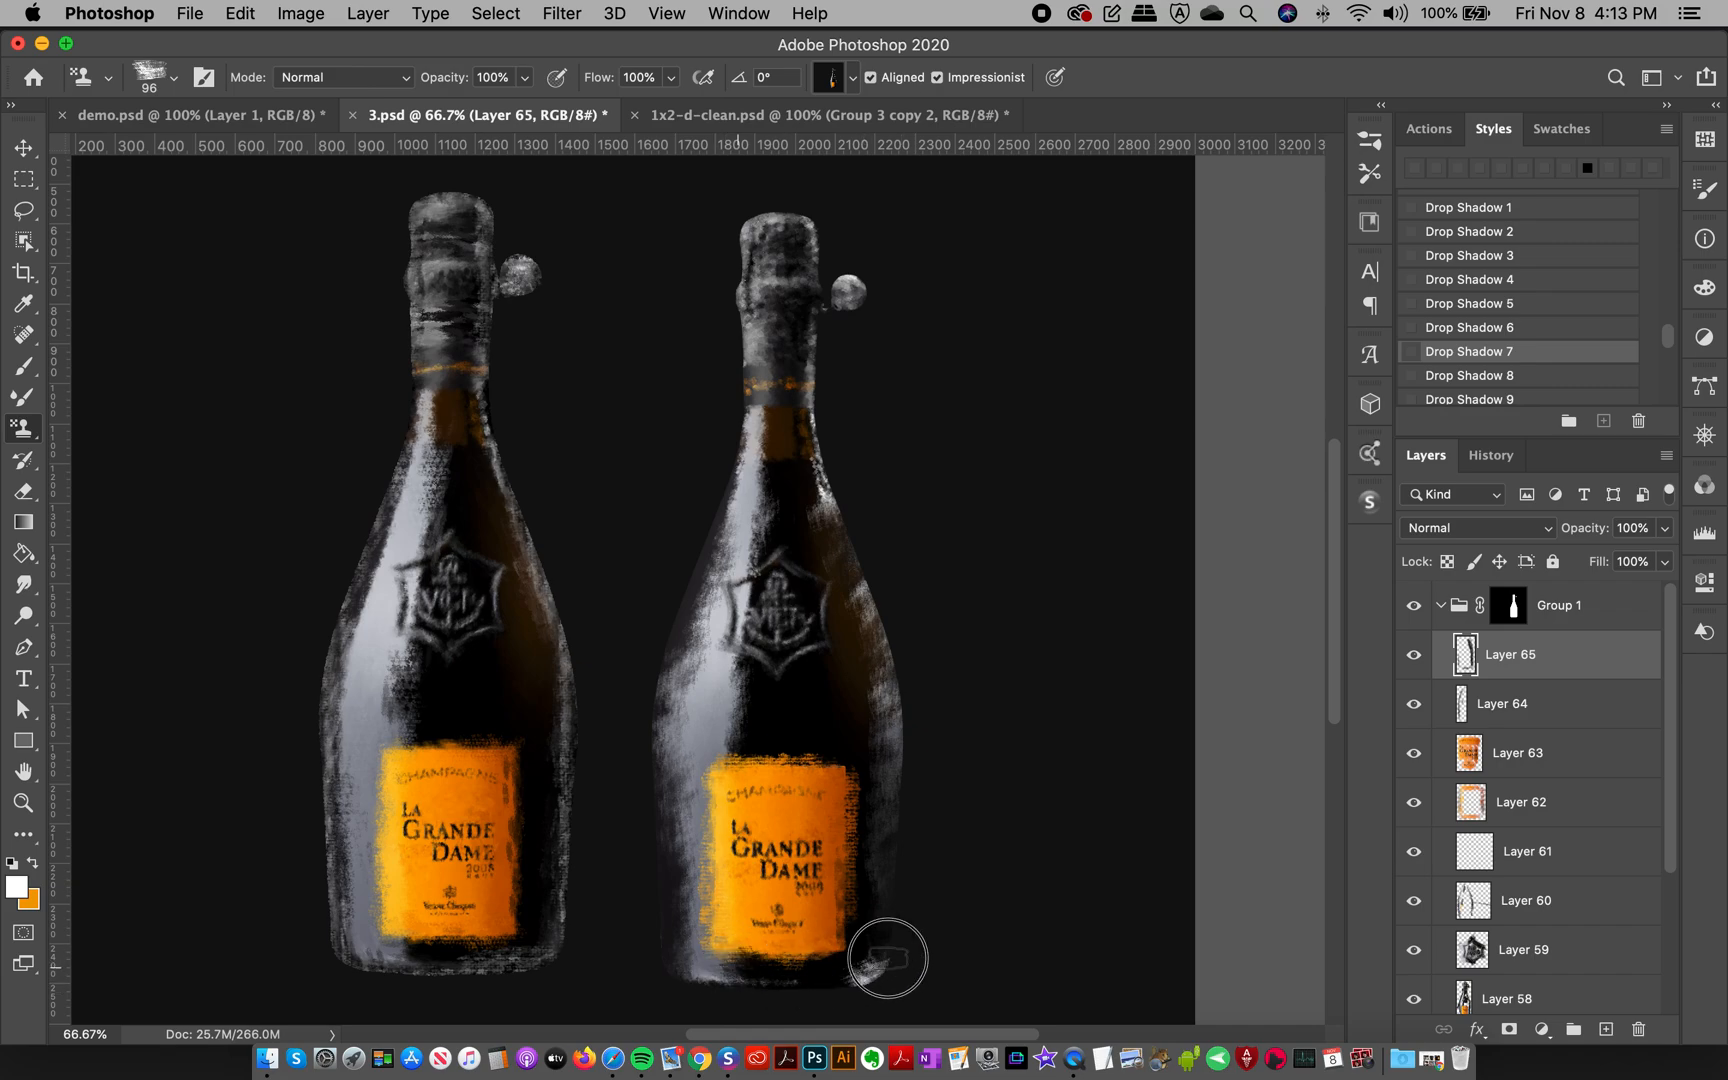
pyautogui.moveTo(887, 973)
pyautogui.mouseDown()
pyautogui.moveTo(710, 1001)
pyautogui.moveTo(680, 988)
pyautogui.moveTo(784, 1008)
pyautogui.moveTo(728, 974)
pyautogui.moveTo(973, 962)
pyautogui.mouseUp()
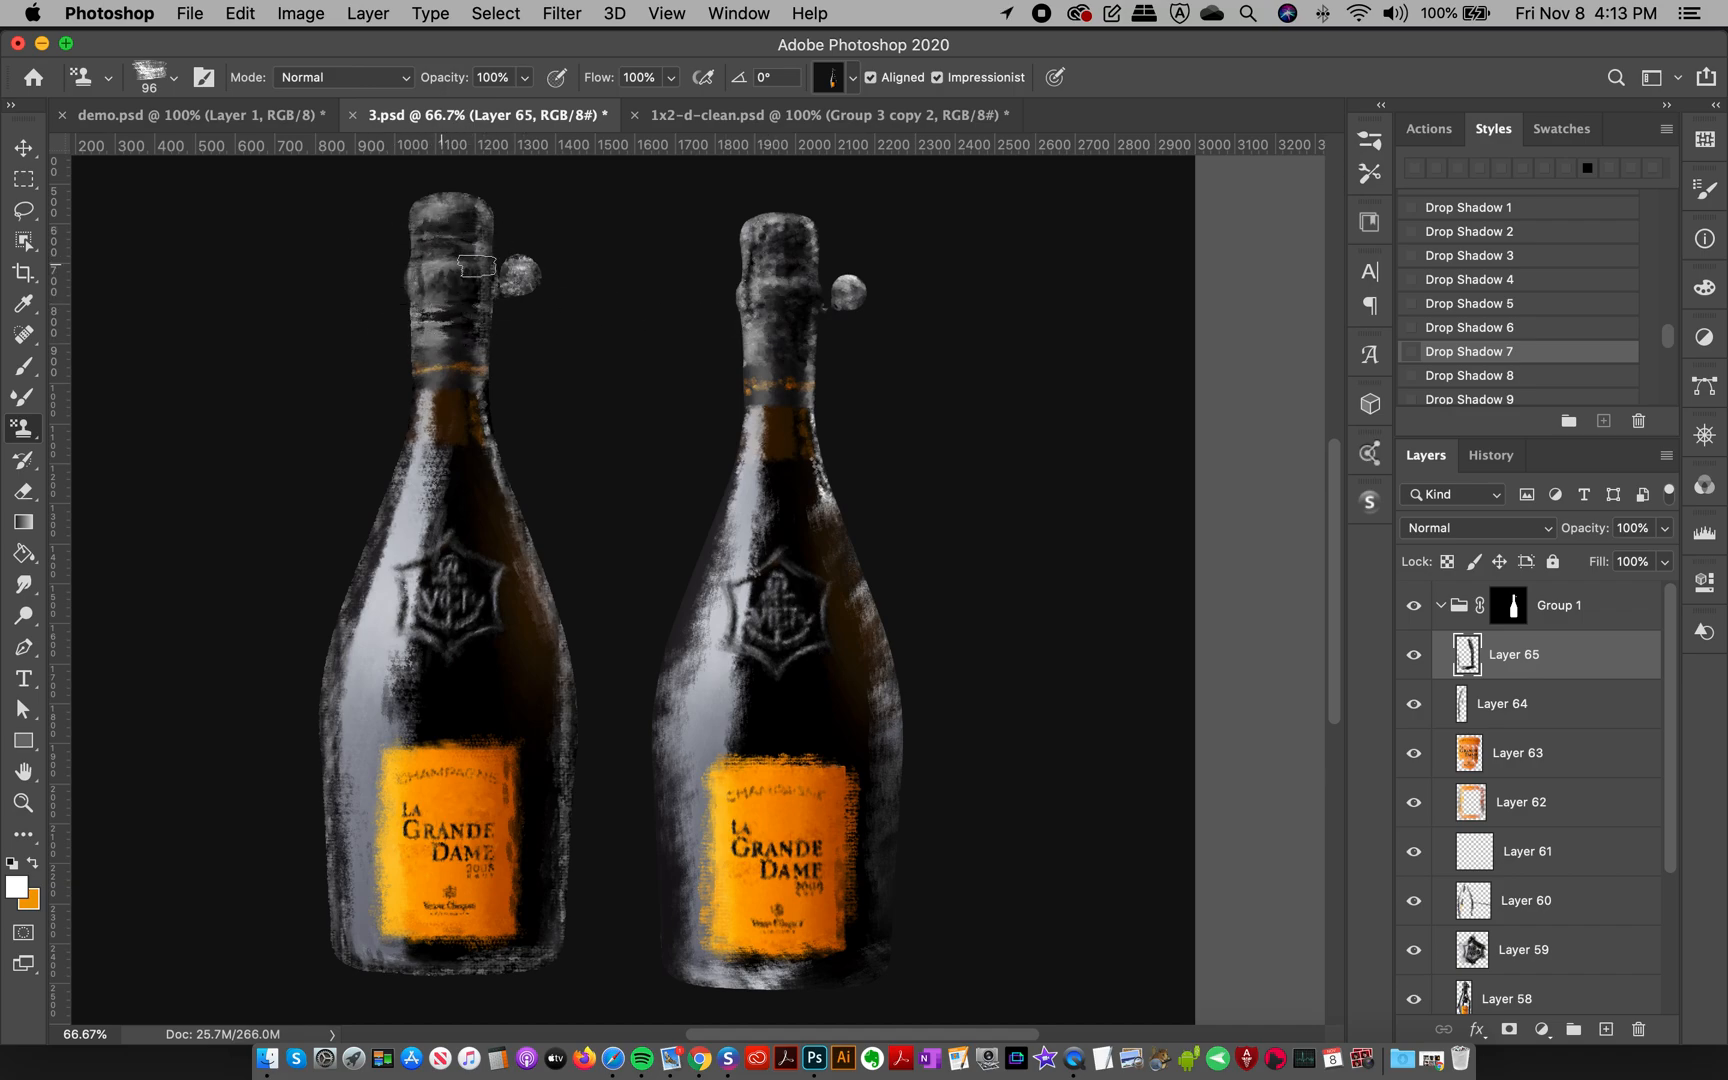
# - Add a new layer above Layer 65 and texture the neck foil using the Pattern Stamp with brush 64 at 100 px
pyautogui.click(1606, 1029)
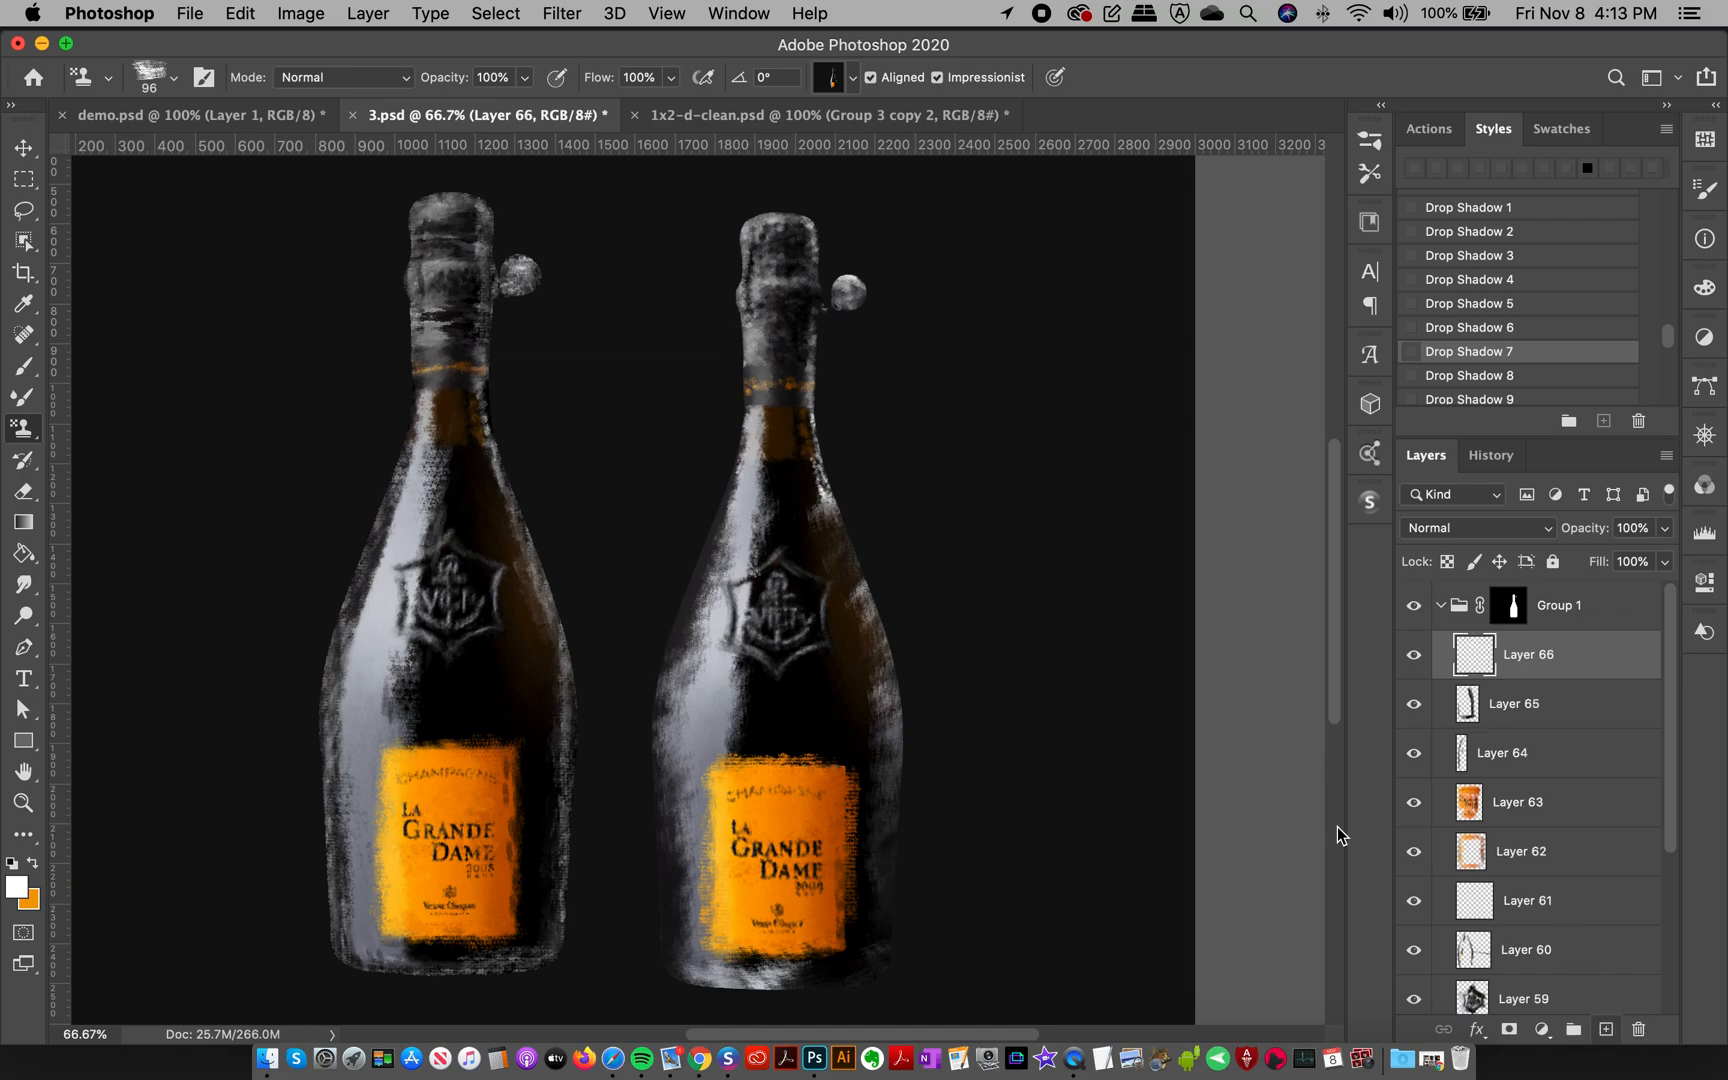
pyautogui.click(27, 812)
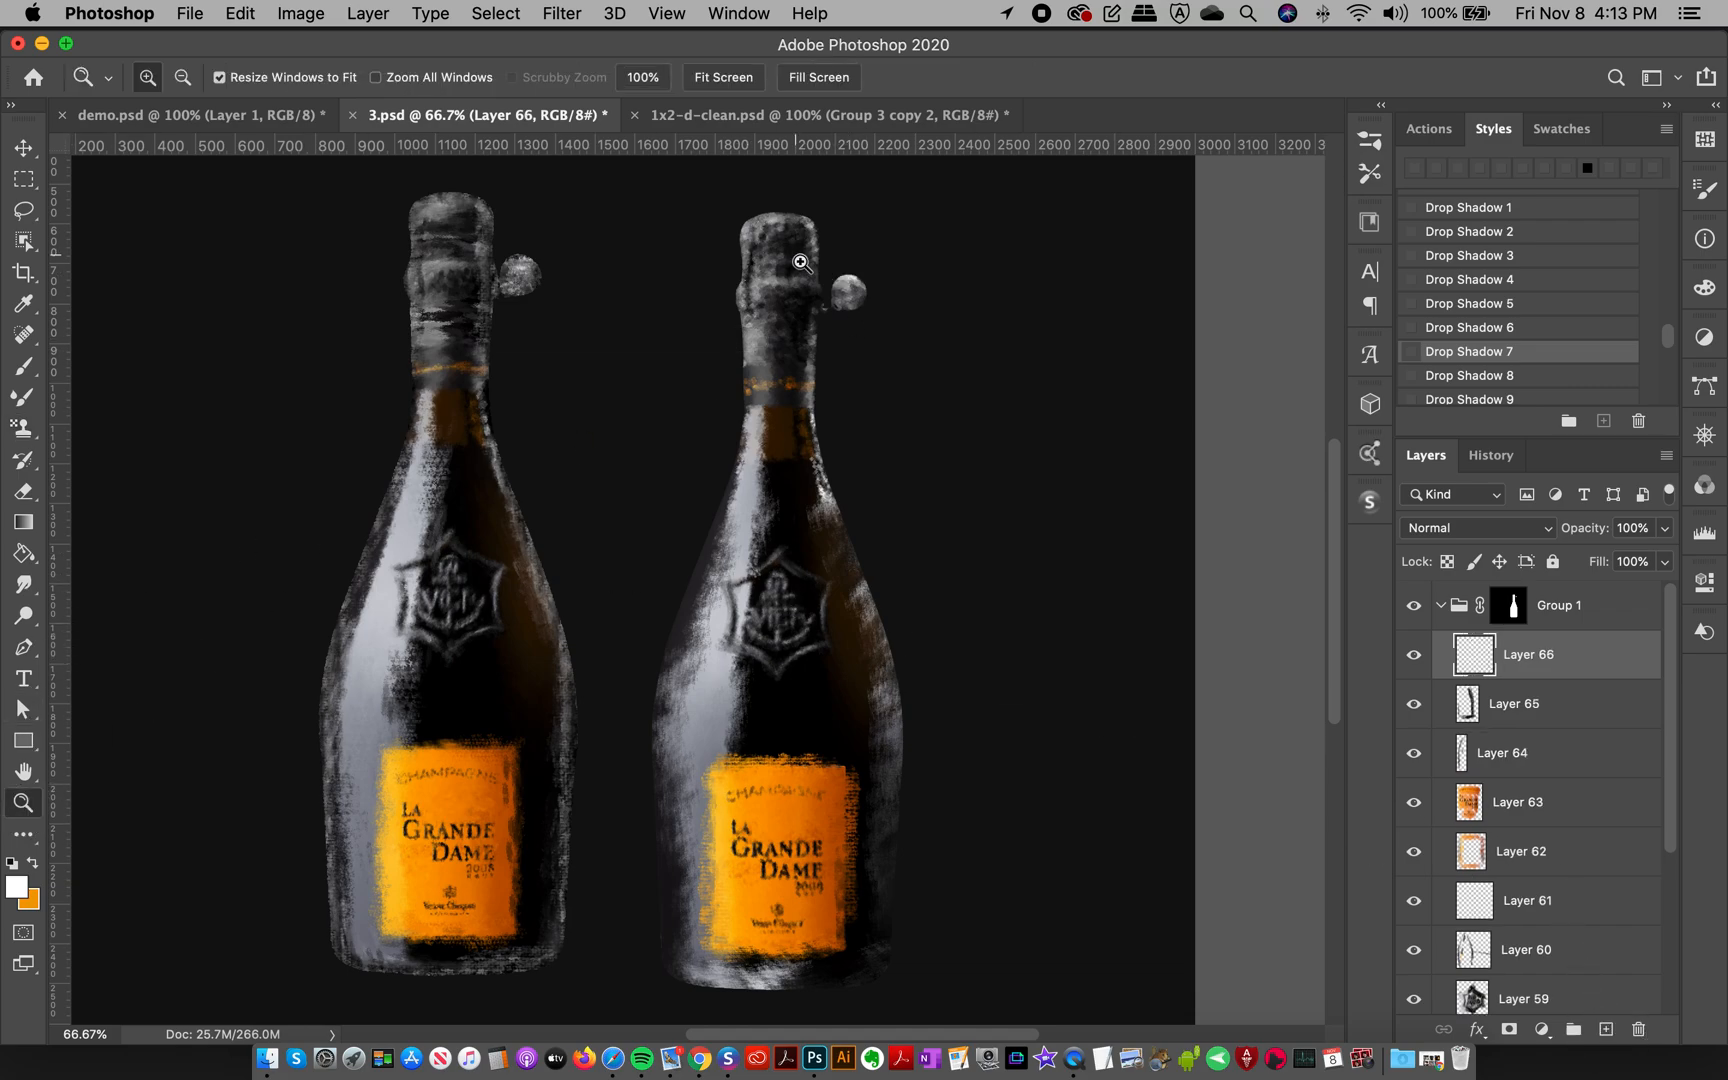
pyautogui.click(800, 263)
pyautogui.click(852, 270)
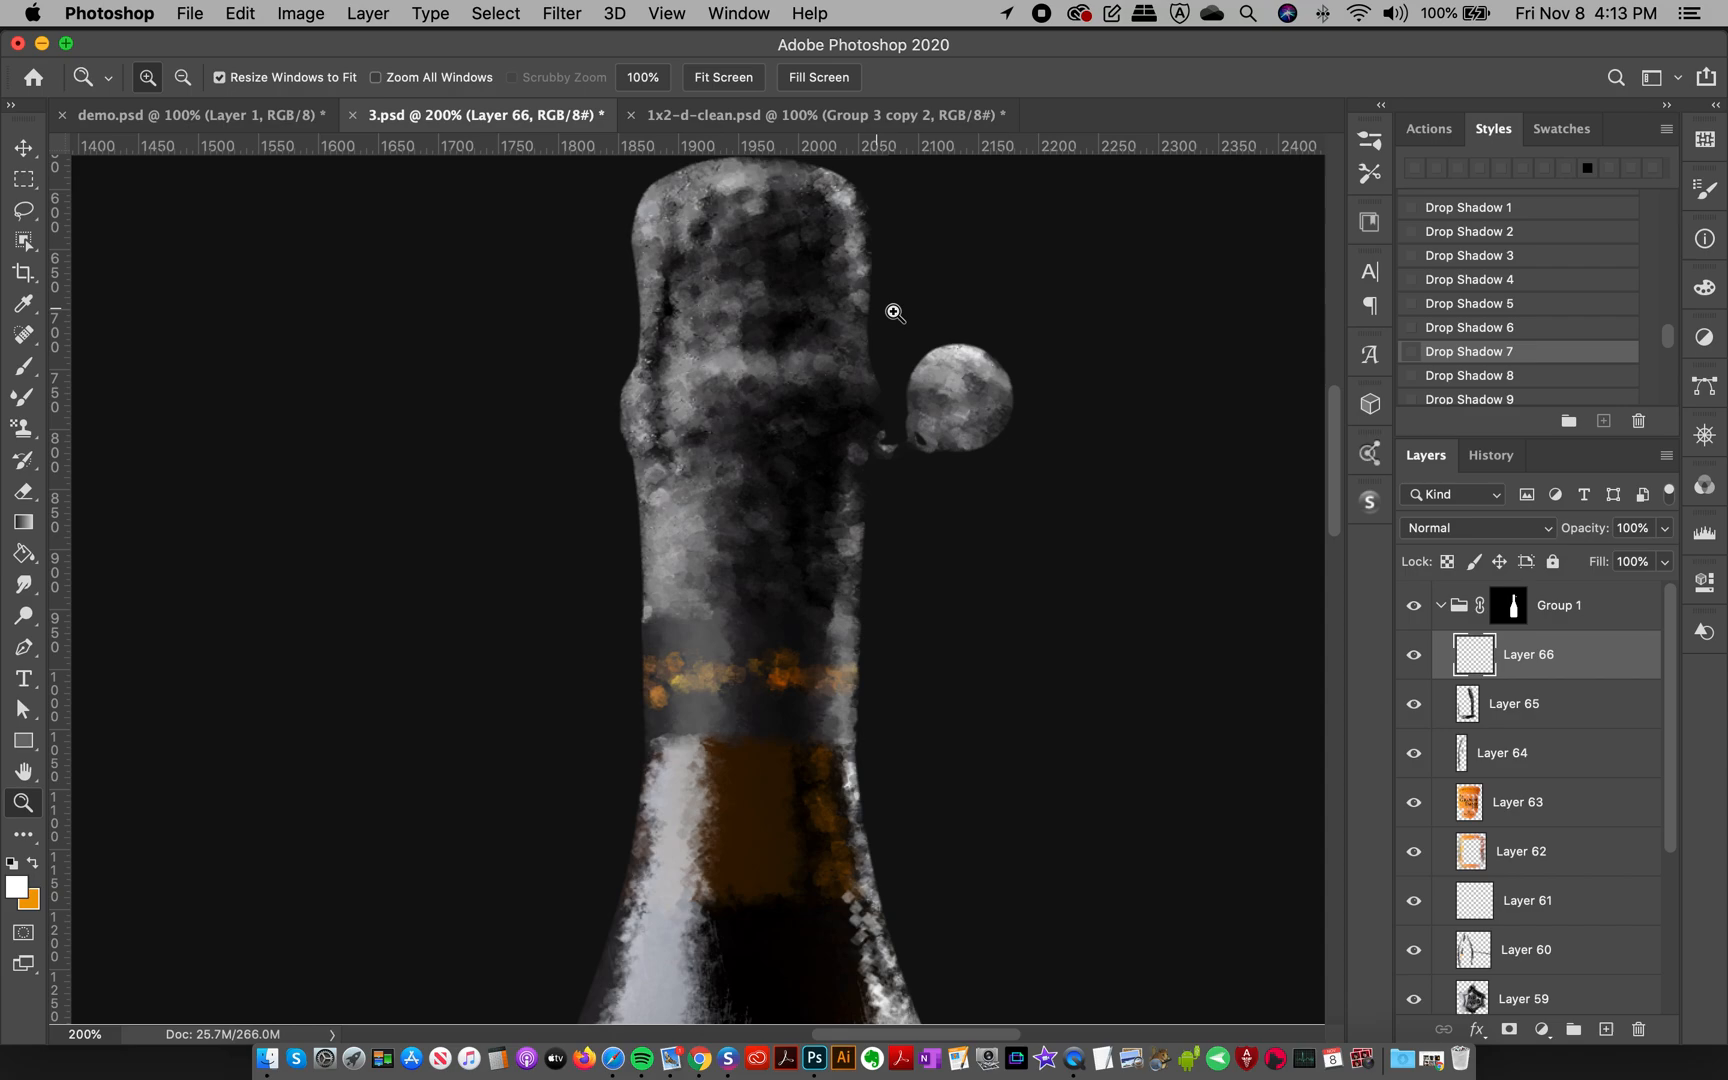
pyautogui.keyDown('alt'); pyautogui.click(785, 350); pyautogui.keyUp('alt')
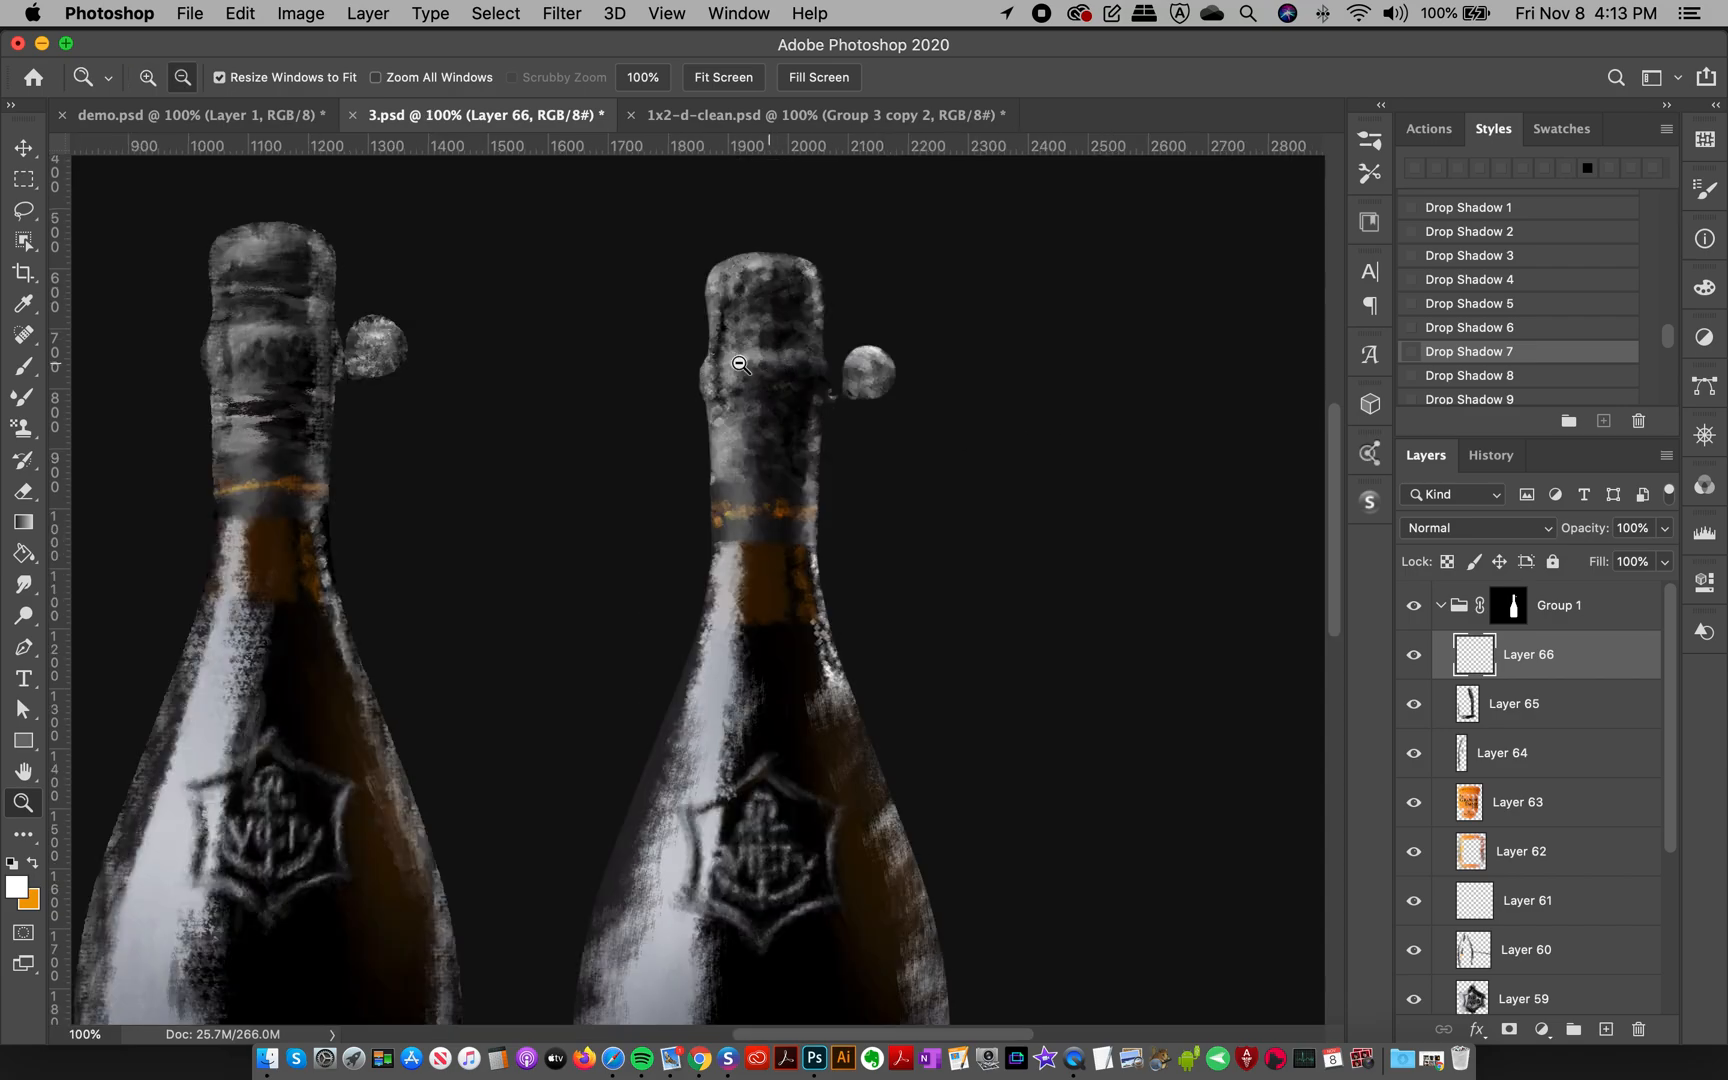
pyautogui.click(23, 428)
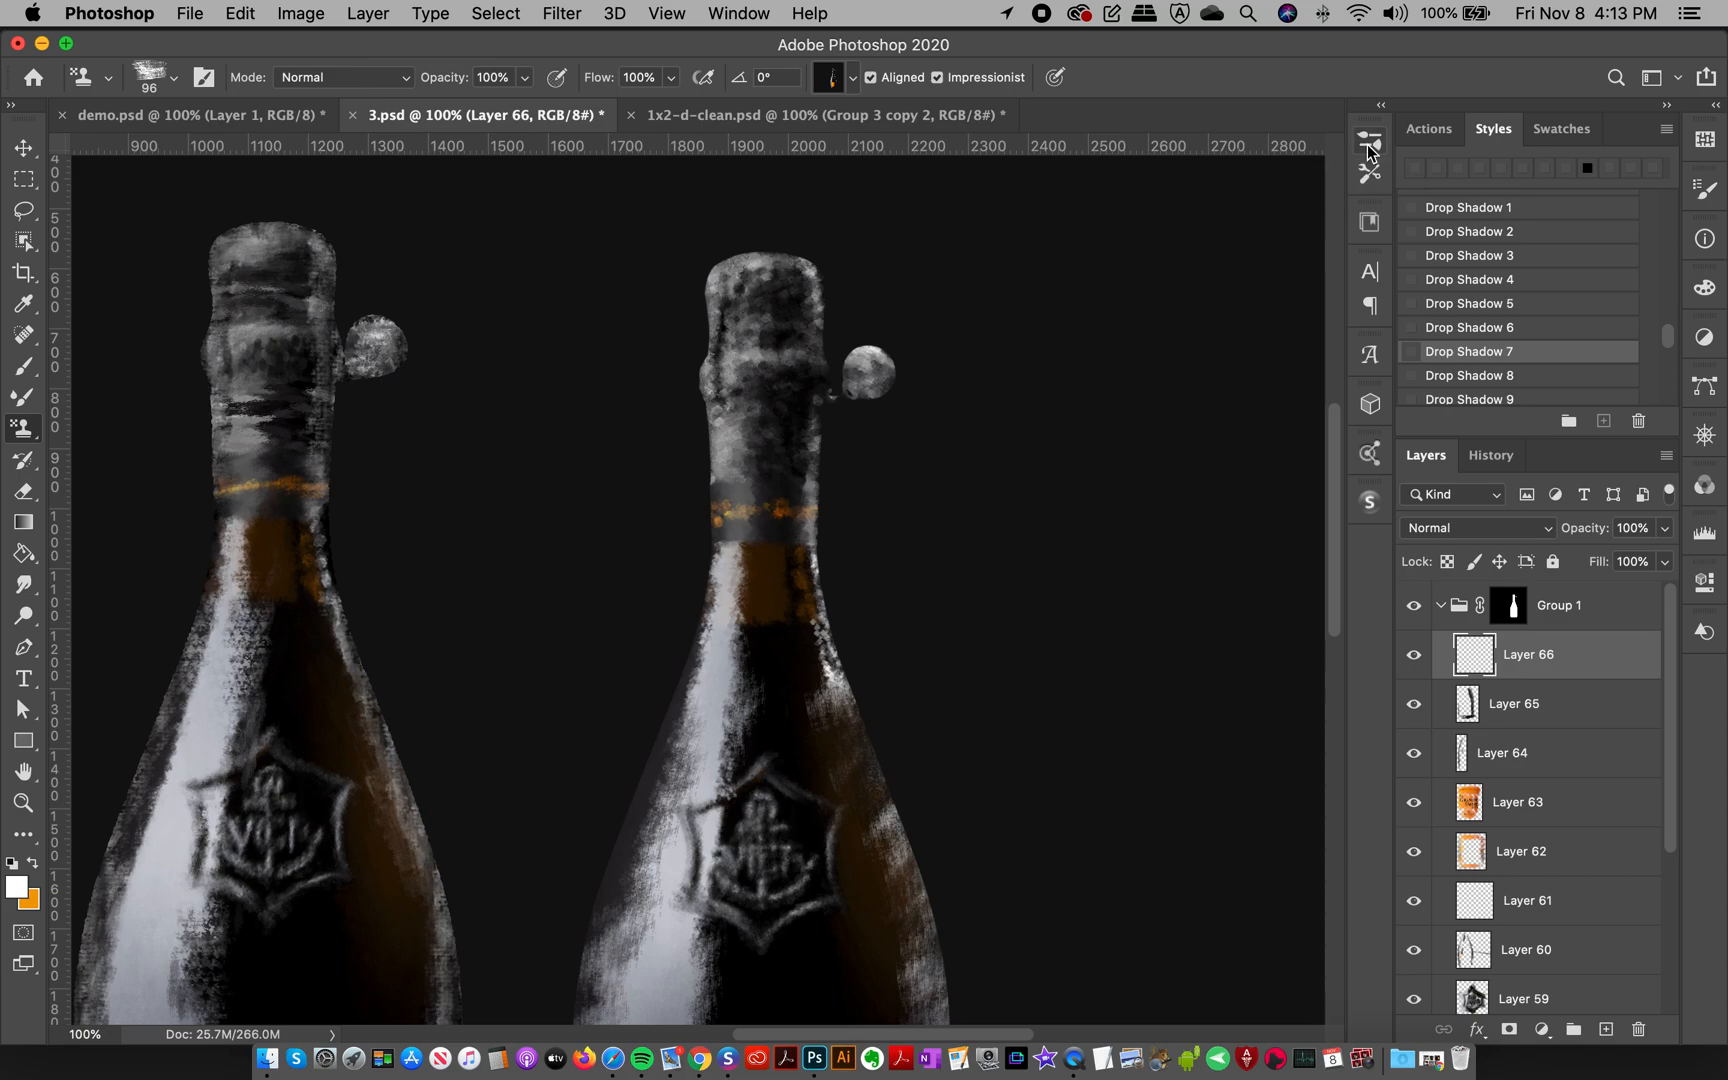
pyautogui.click(1370, 172)
pyautogui.scroll(-2, 1327, 675)
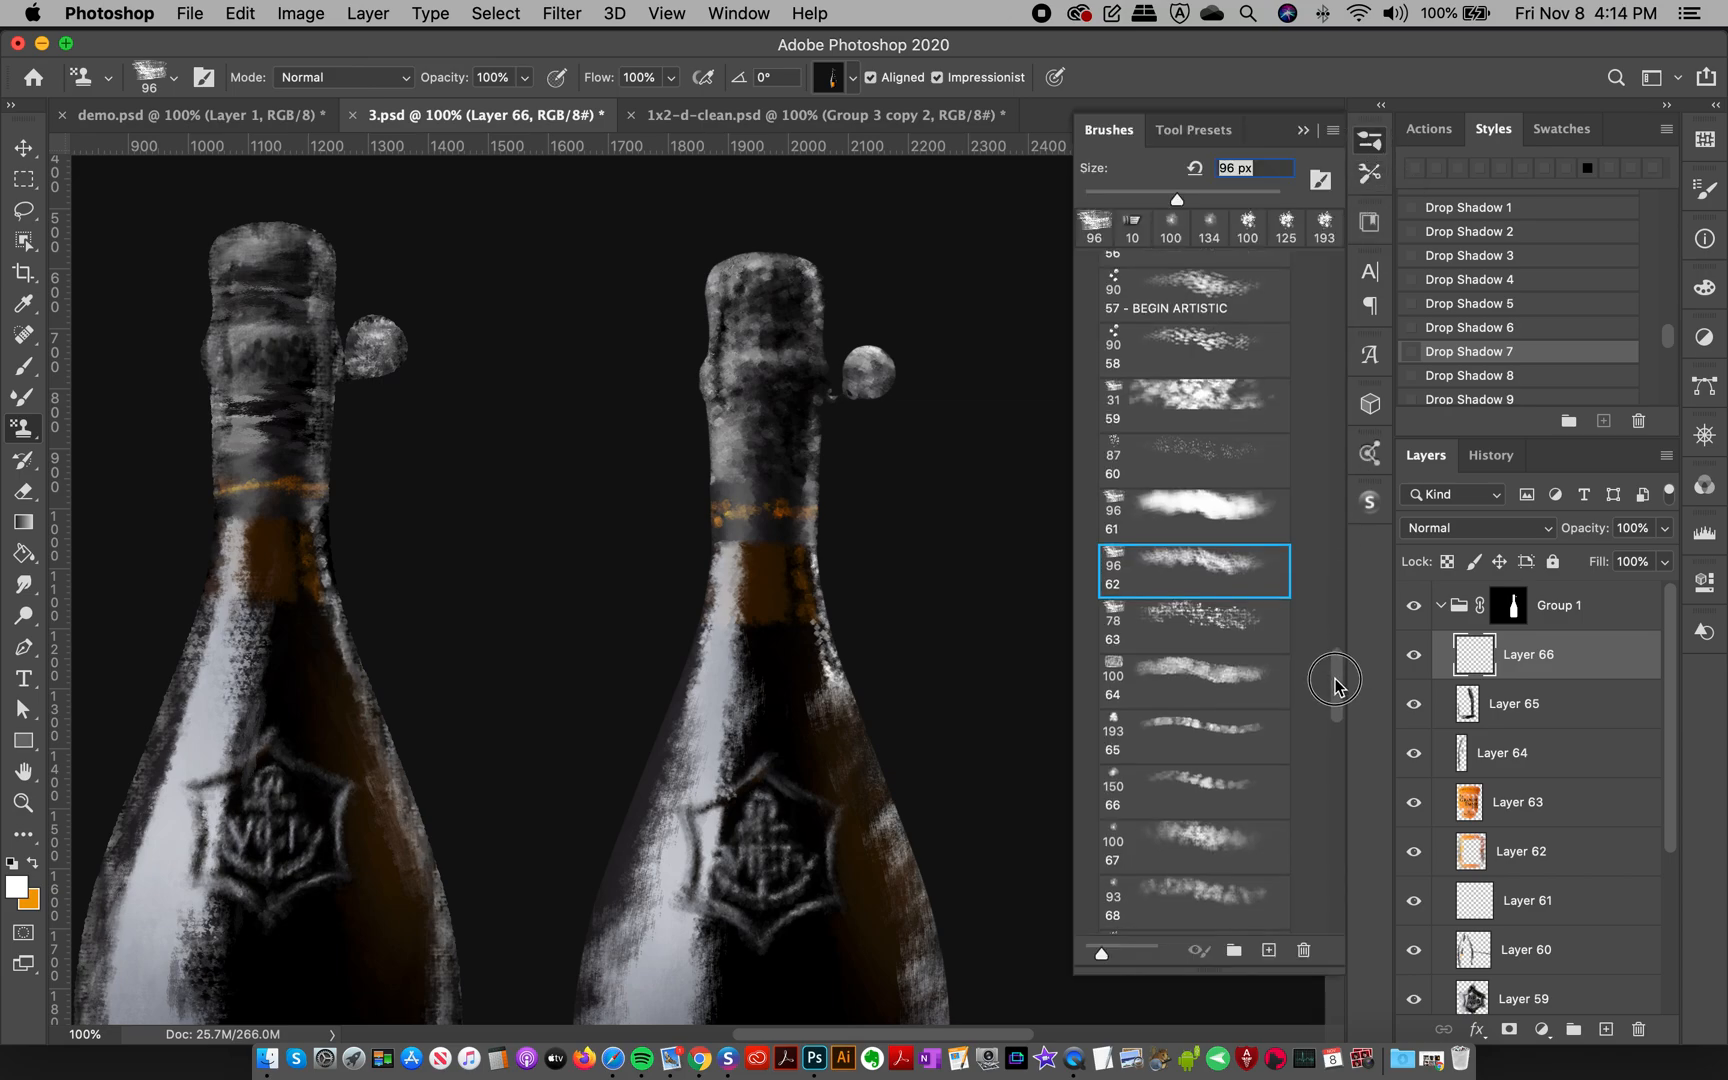
pyautogui.click(1175, 652)
pyautogui.keyDown('alt'); pyautogui.click(694, 451); pyautogui.keyUp('alt')
pyautogui.moveTo(765, 440); pyautogui.dragTo(850, 470)
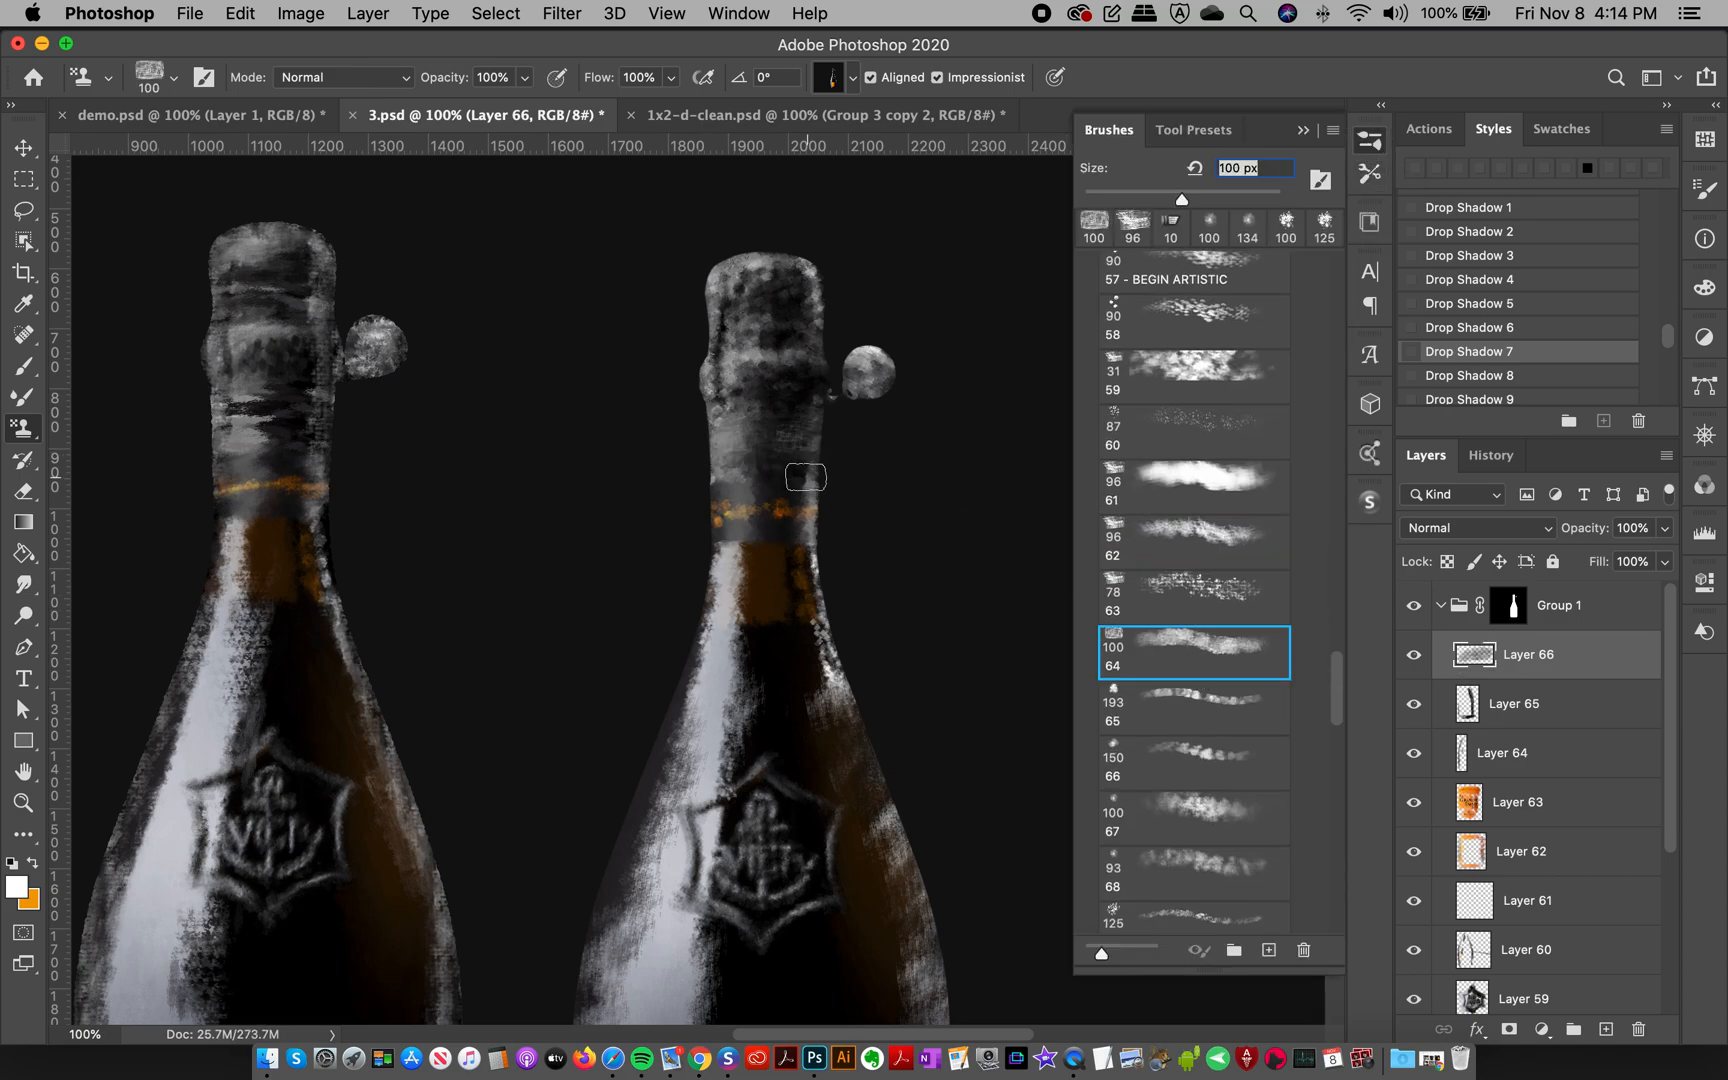
pyautogui.moveTo(700, 300)
pyautogui.mouseDown()
pyautogui.moveTo(840, 328)
pyautogui.moveTo(896, 394)
pyautogui.moveTo(843, 308)
pyautogui.moveTo(821, 354)
pyautogui.moveTo(737, 424)
pyautogui.moveTo(691, 431)
pyautogui.moveTo(864, 439)
pyautogui.moveTo(828, 458)
pyautogui.moveTo(803, 509)
pyautogui.moveTo(711, 457)
pyautogui.moveTo(886, 449)
pyautogui.moveTo(894, 487)
pyautogui.moveTo(730, 484)
pyautogui.moveTo(791, 472)
pyautogui.moveTo(858, 493)
pyautogui.moveTo(726, 490)
pyautogui.mouseUp()
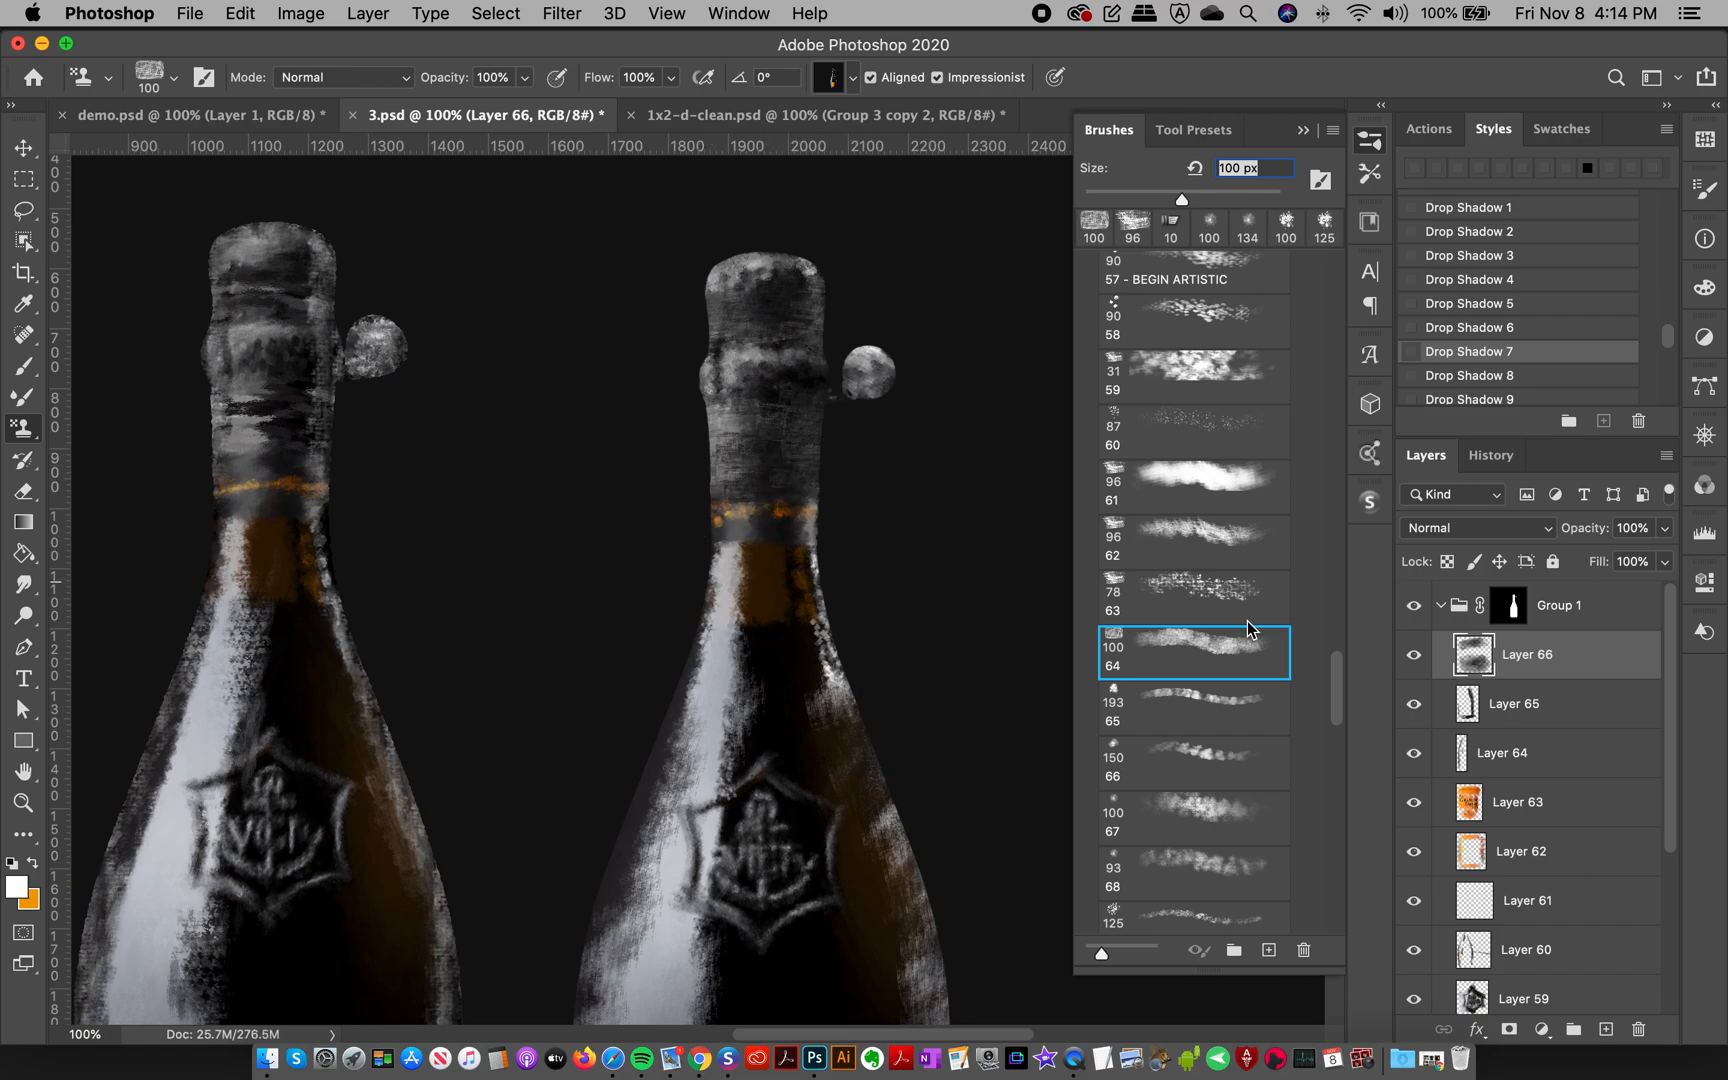
# - Add a new layer above Layer 66 and streak the neck foil with brush 21 at 15 px
pyautogui.moveTo(1336, 686); pyautogui.dragTo(1336, 436)
pyautogui.click(1606, 1029)
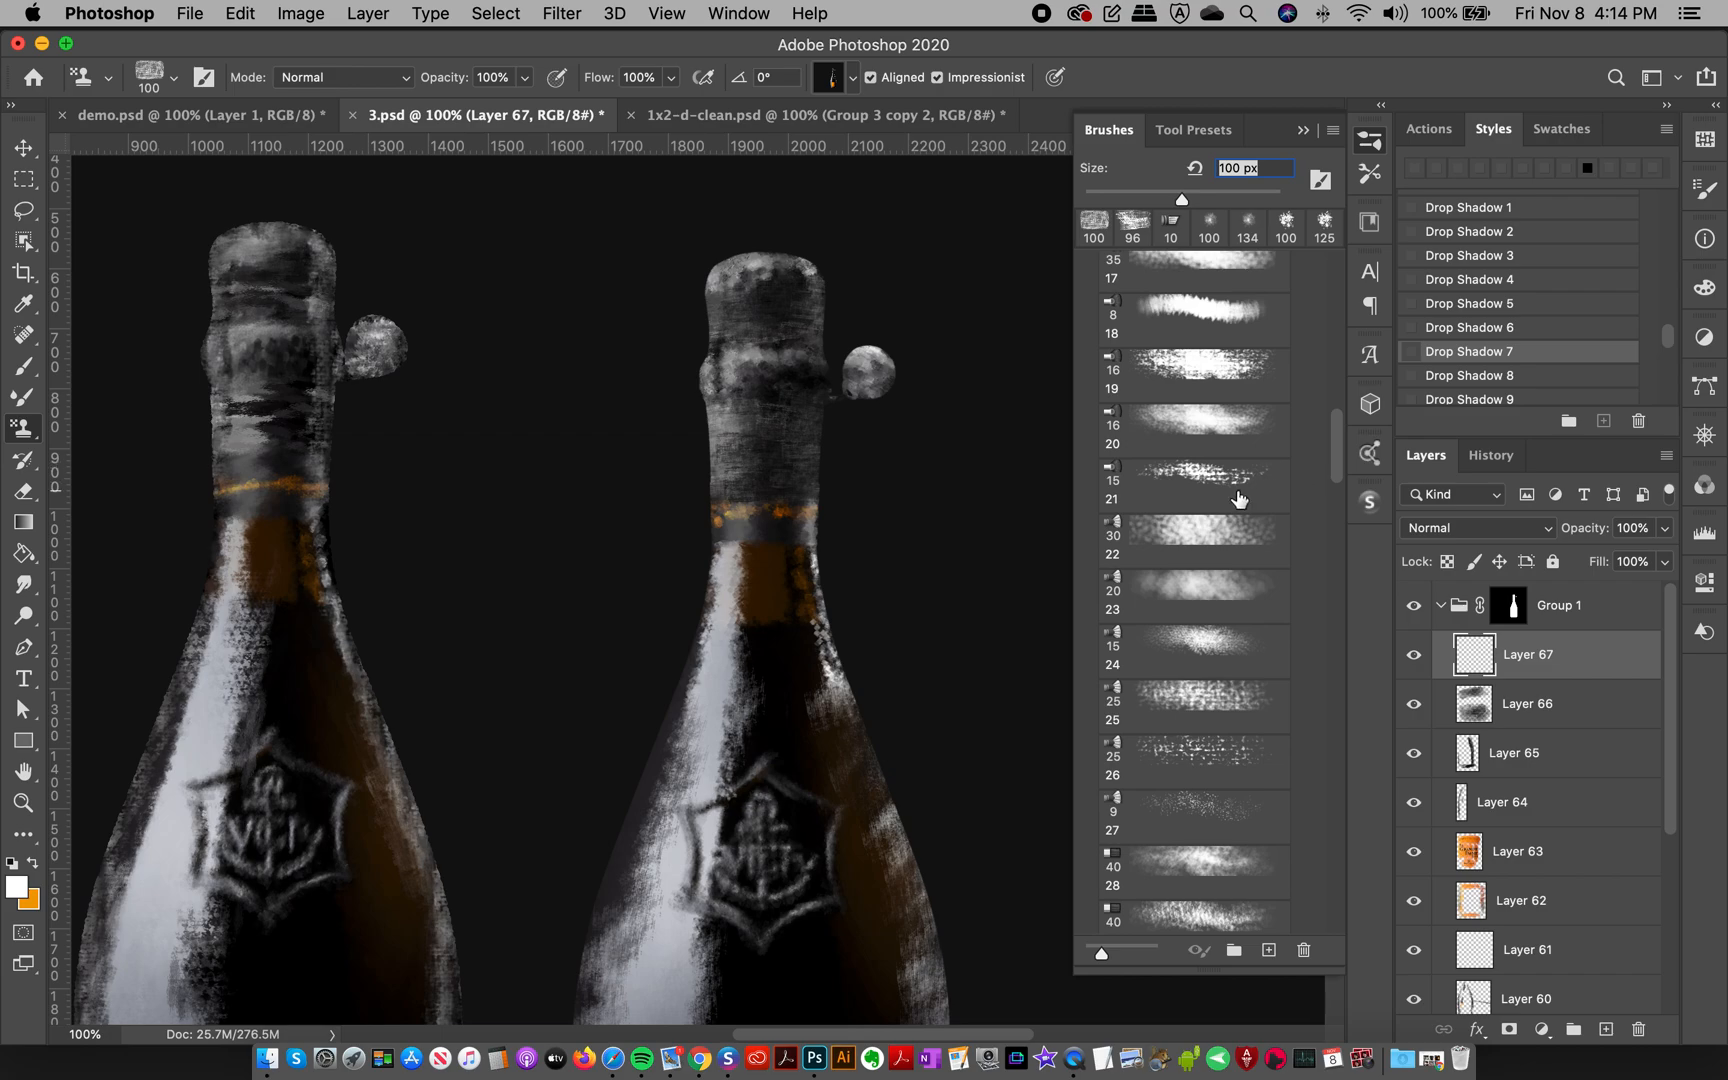
pyautogui.click(1196, 480)
pyautogui.moveTo(746, 337)
pyautogui.mouseDown()
pyautogui.moveTo(703, 336)
pyautogui.moveTo(750, 320)
pyautogui.mouseUp()
pyautogui.moveTo(716, 417)
pyautogui.mouseDown()
pyautogui.moveTo(850, 427)
pyautogui.moveTo(735, 459)
pyautogui.moveTo(838, 459)
pyautogui.moveTo(689, 481)
pyautogui.moveTo(862, 494)
pyautogui.moveTo(664, 501)
pyautogui.moveTo(844, 522)
pyautogui.moveTo(743, 523)
pyautogui.moveTo(691, 545)
pyautogui.moveTo(848, 544)
pyautogui.mouseUp()
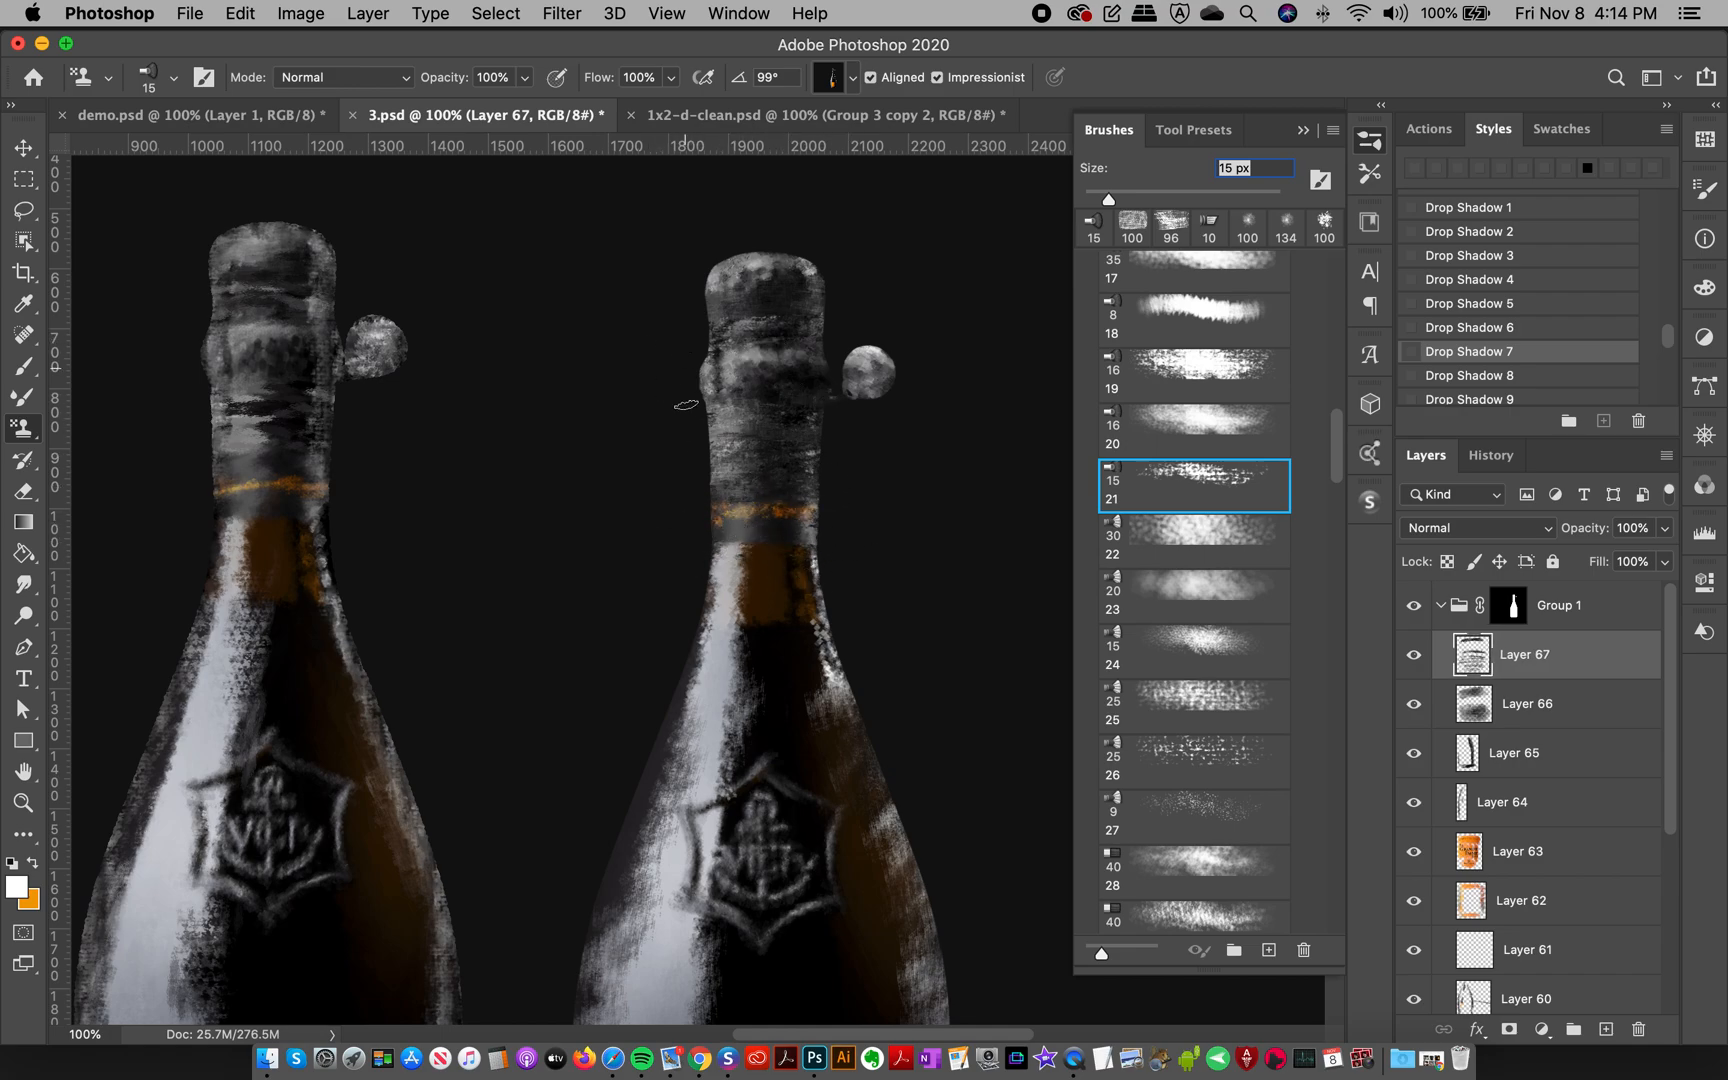
# - Add a new layer above Layer 67 and paint horizontal strokes across the lower neck foil with brush 11 at 40 px
pyautogui.moveTo(1342, 471); pyautogui.dragTo(1333, 392)
pyautogui.click(1204, 470)
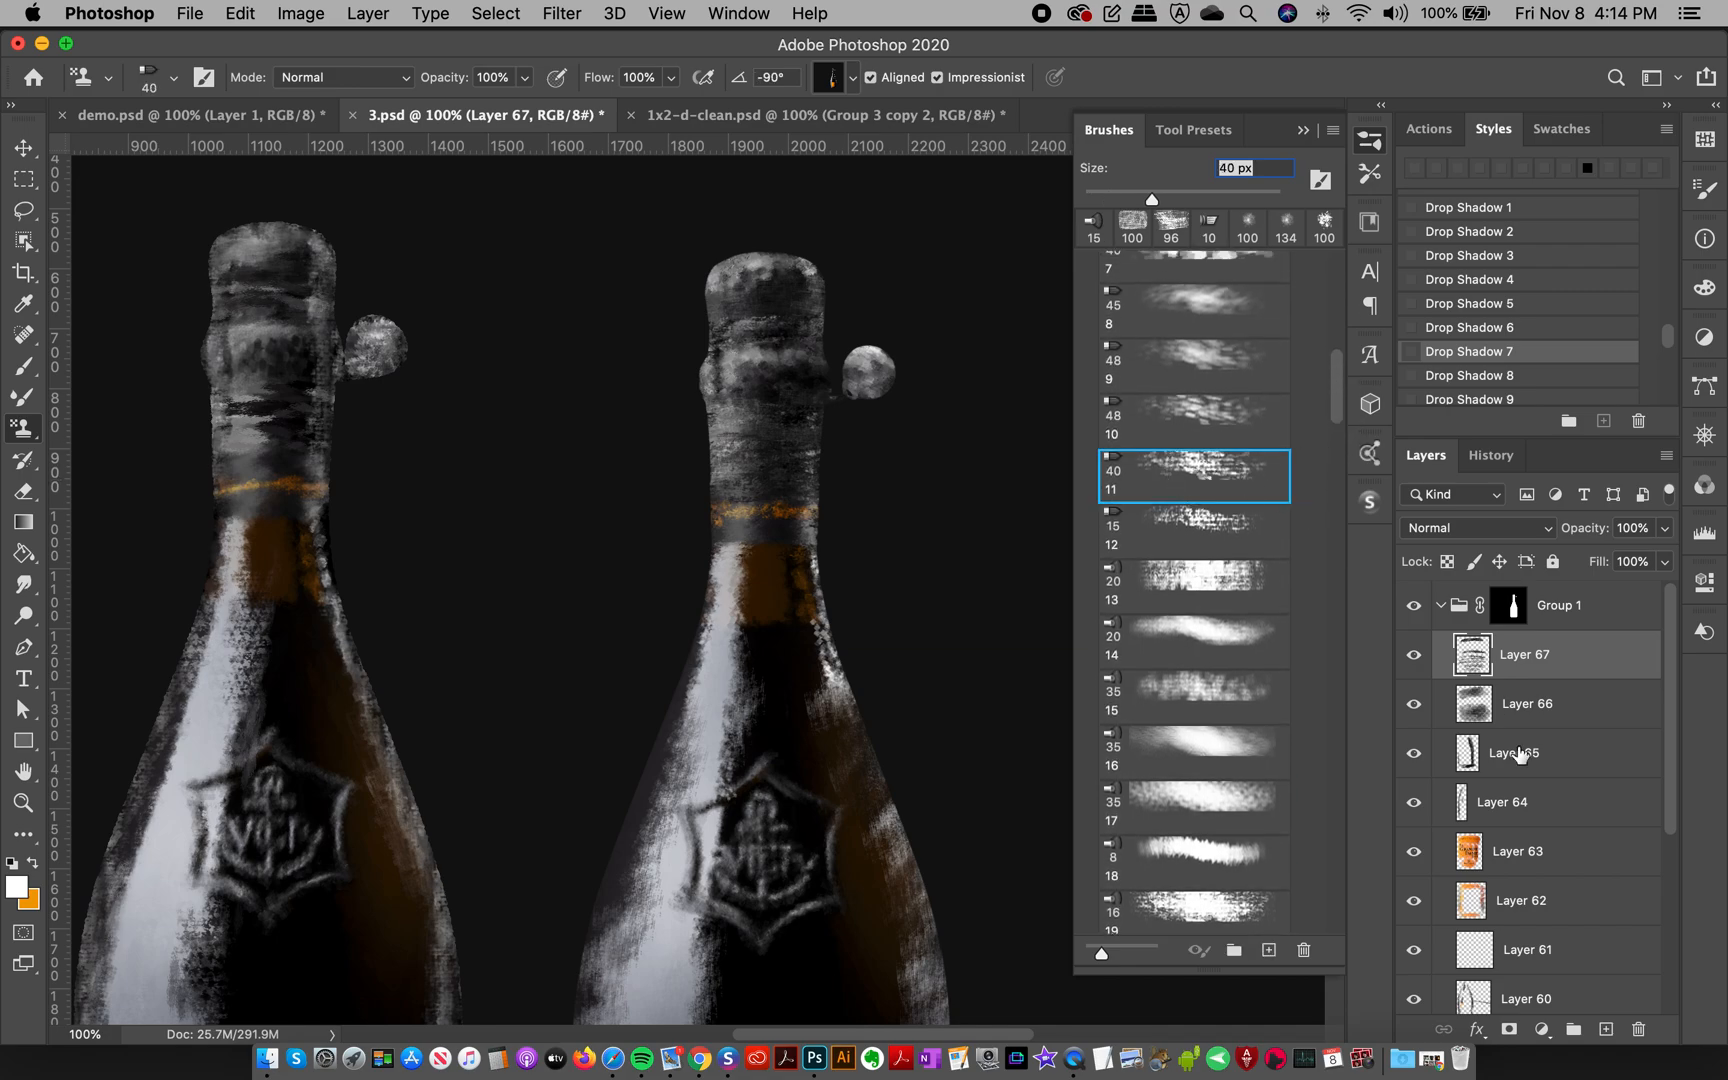
pyautogui.click(1605, 1029)
pyautogui.moveTo(734, 435); pyautogui.dragTo(797, 437)
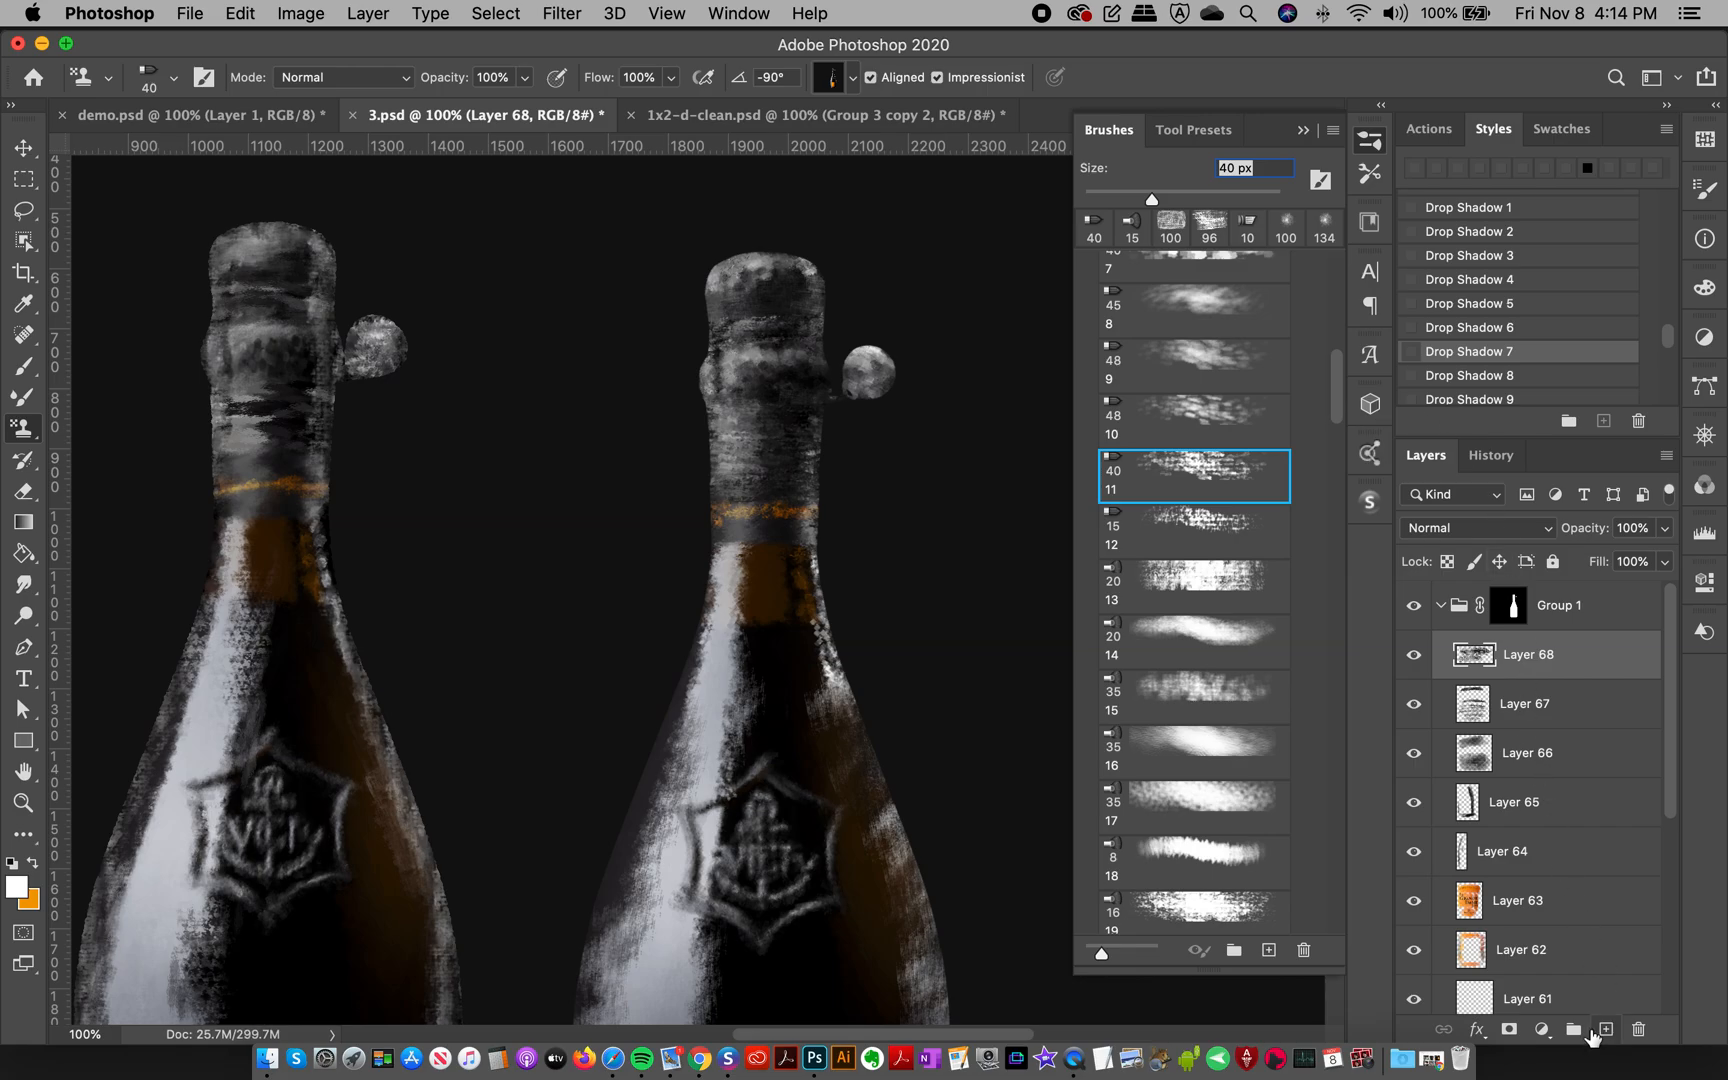
# - Add a new layer above Layer 68, stroke across the neck foil with brush 75 at 80 px, and close the brush list
pyautogui.click(1605, 1029)
pyautogui.moveTo(1346, 400)
pyautogui.mouseDown()
pyautogui.moveTo(1306, 785)
pyautogui.moveTo(1306, 760)
pyautogui.mouseUp()
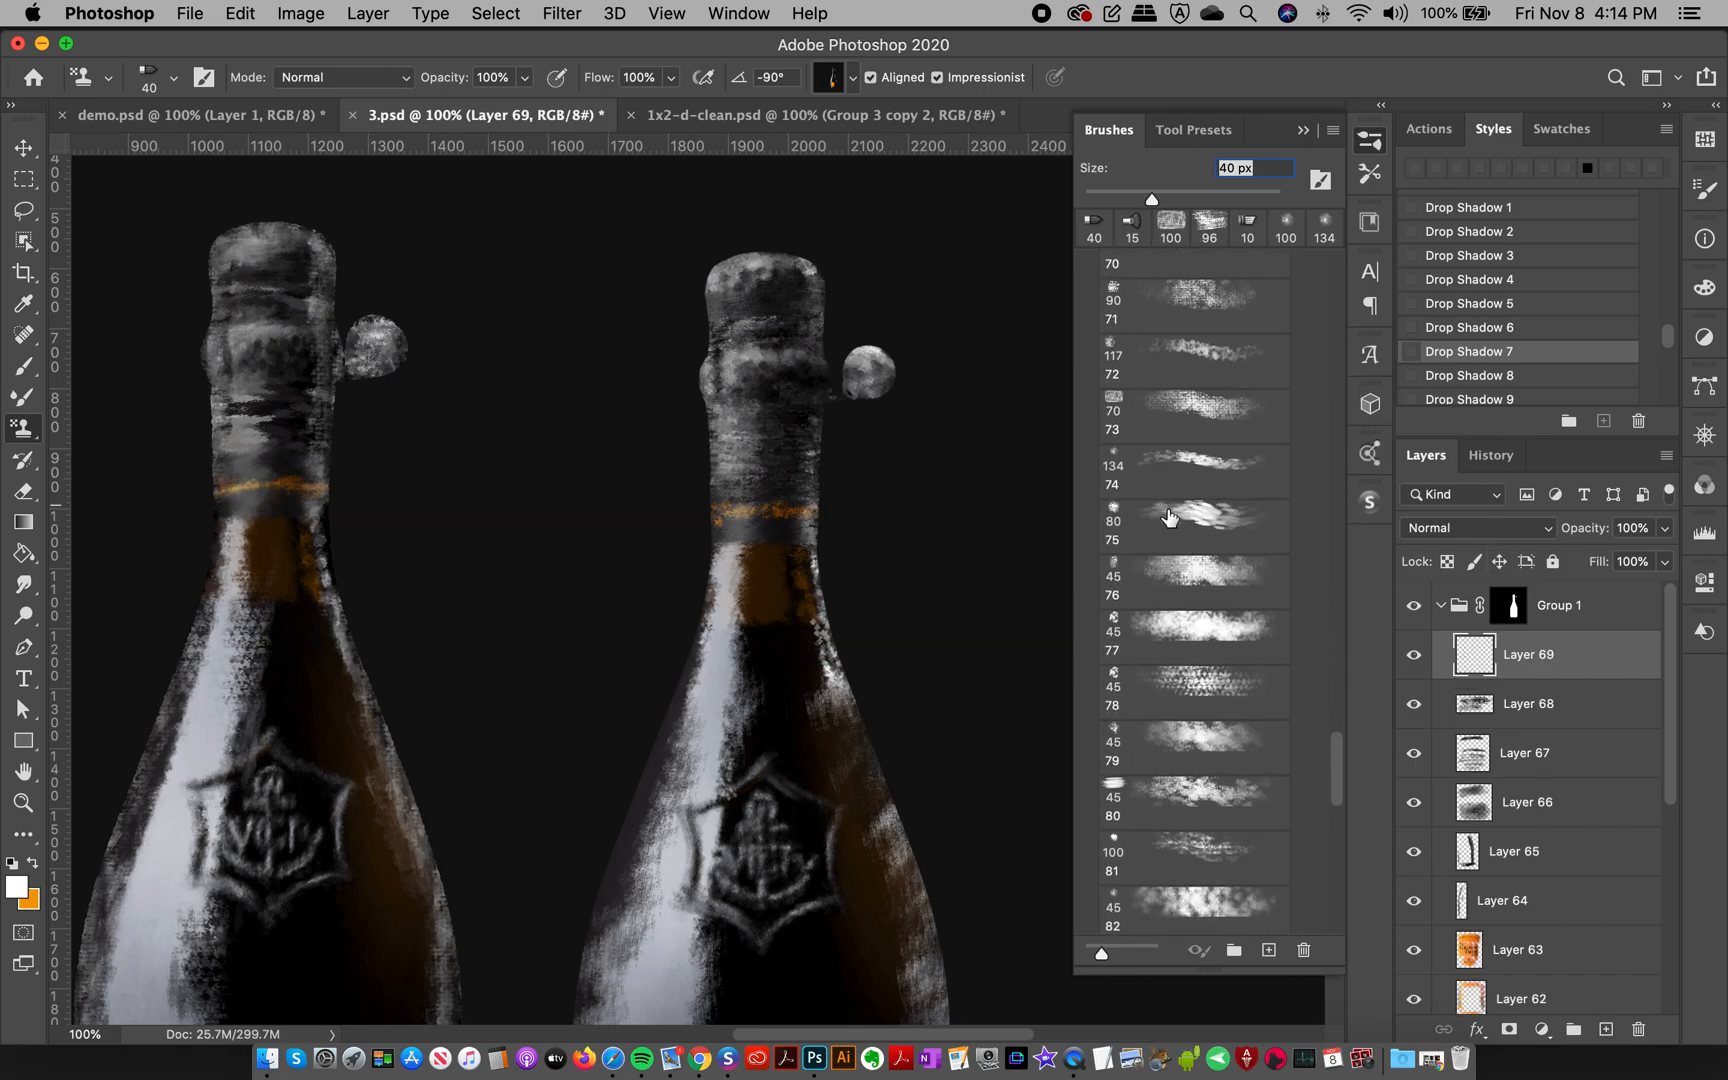
pyautogui.click(1188, 527)
pyautogui.moveTo(712, 445); pyautogui.dragTo(820, 440)
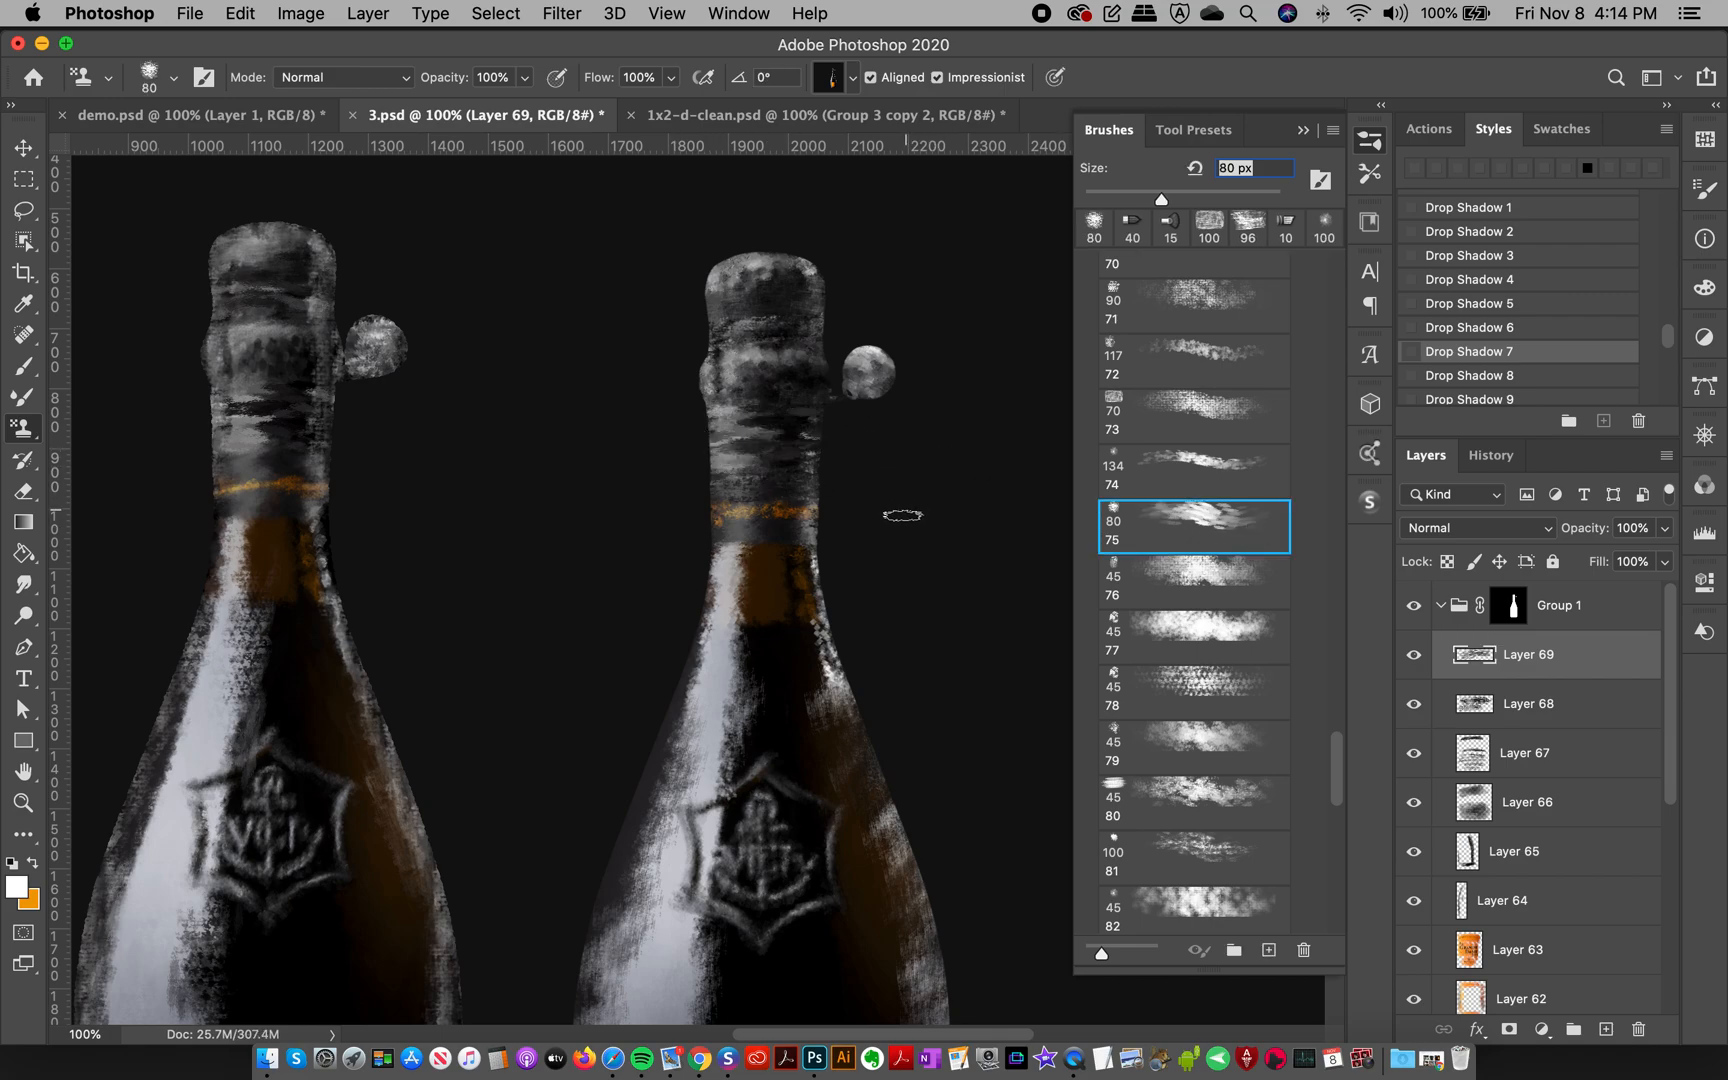
pyautogui.moveTo(678, 344); pyautogui.dragTo(910, 339)
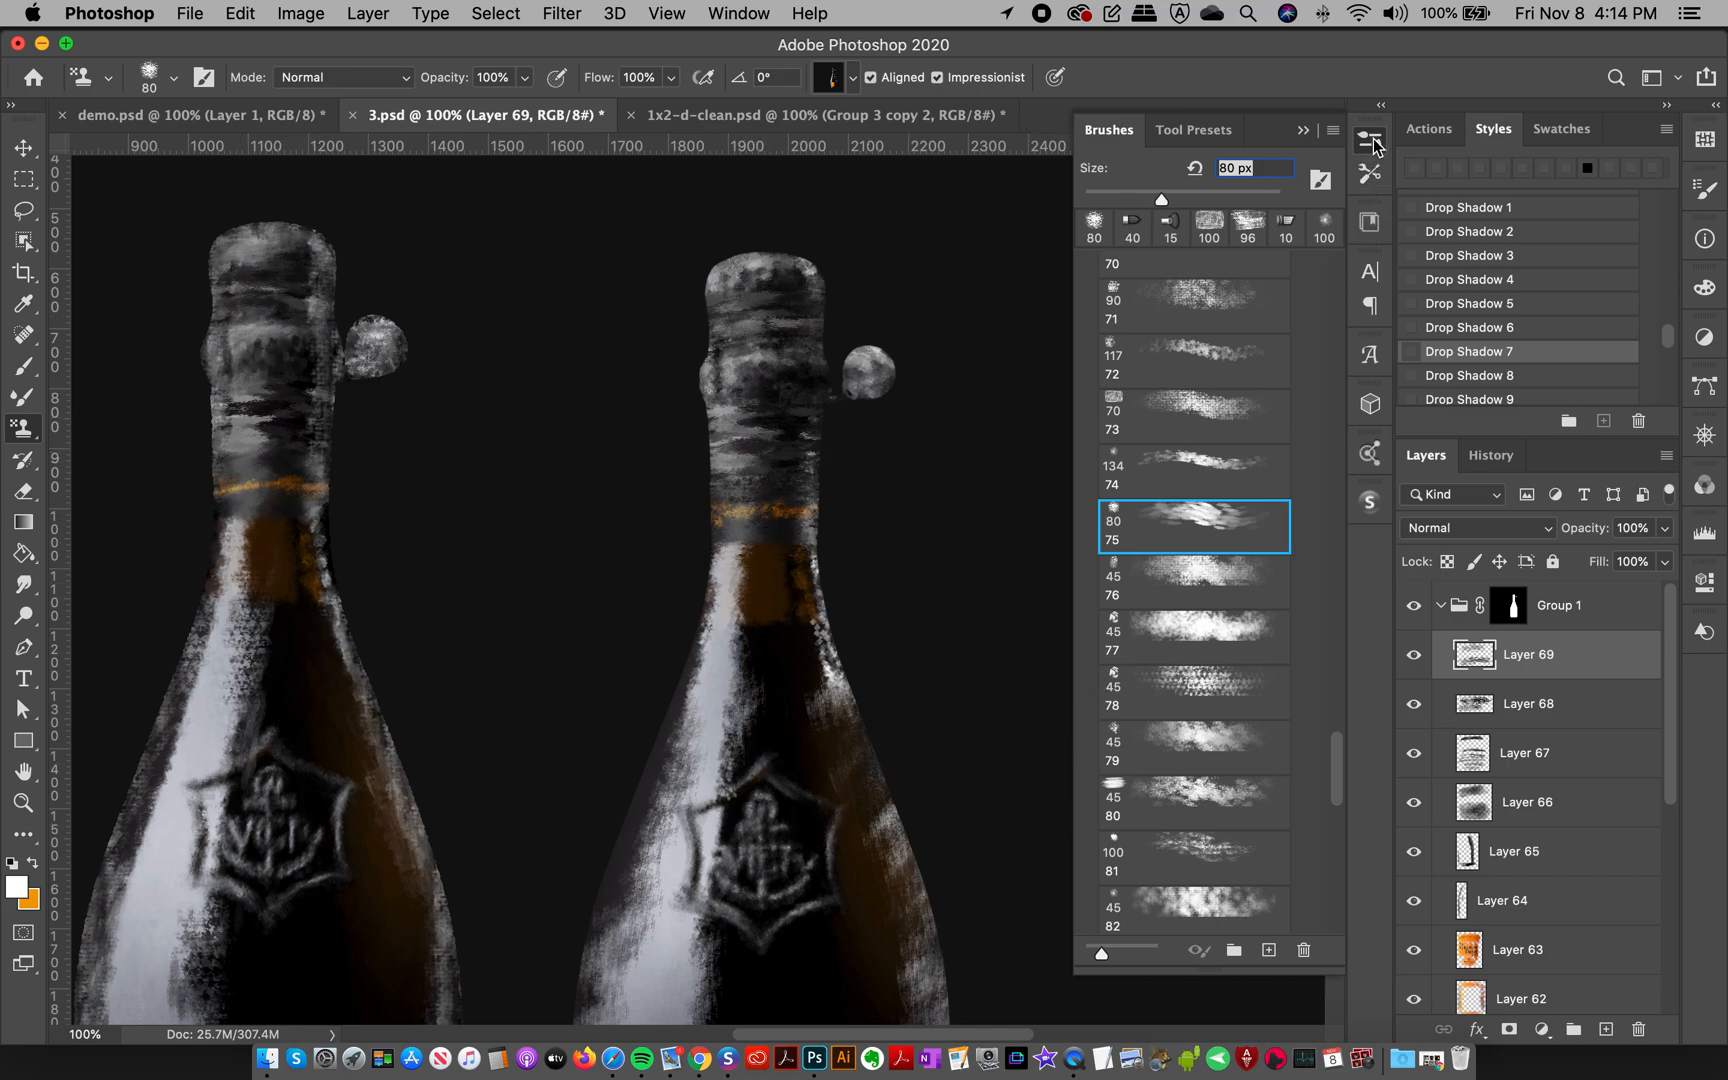
pyautogui.click(1370, 173)
# - Move the new bottle's group up about 50 px and slightly right so its top is level with the reference bottle
pyautogui.press('super+minus')
pyautogui.press('super+0')
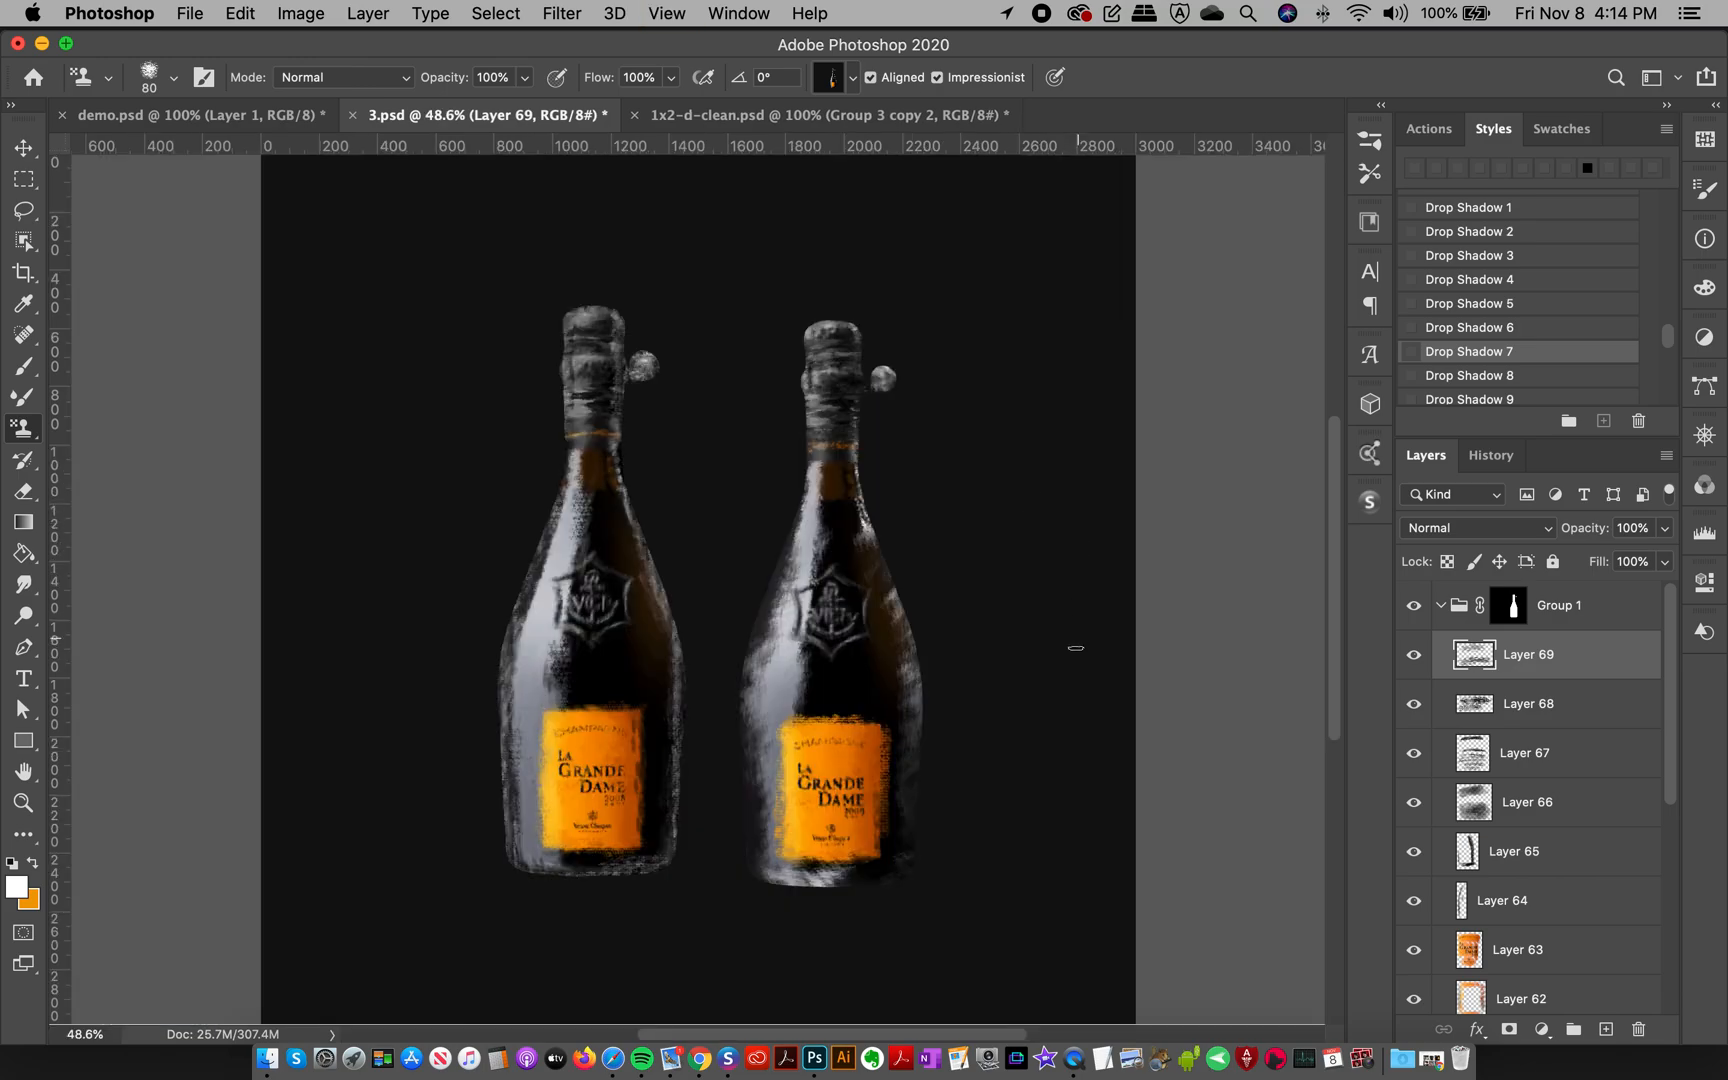
pyautogui.moveTo(937, 1033); pyautogui.dragTo(980, 1000)
pyautogui.scroll(-3, 1334, 578)
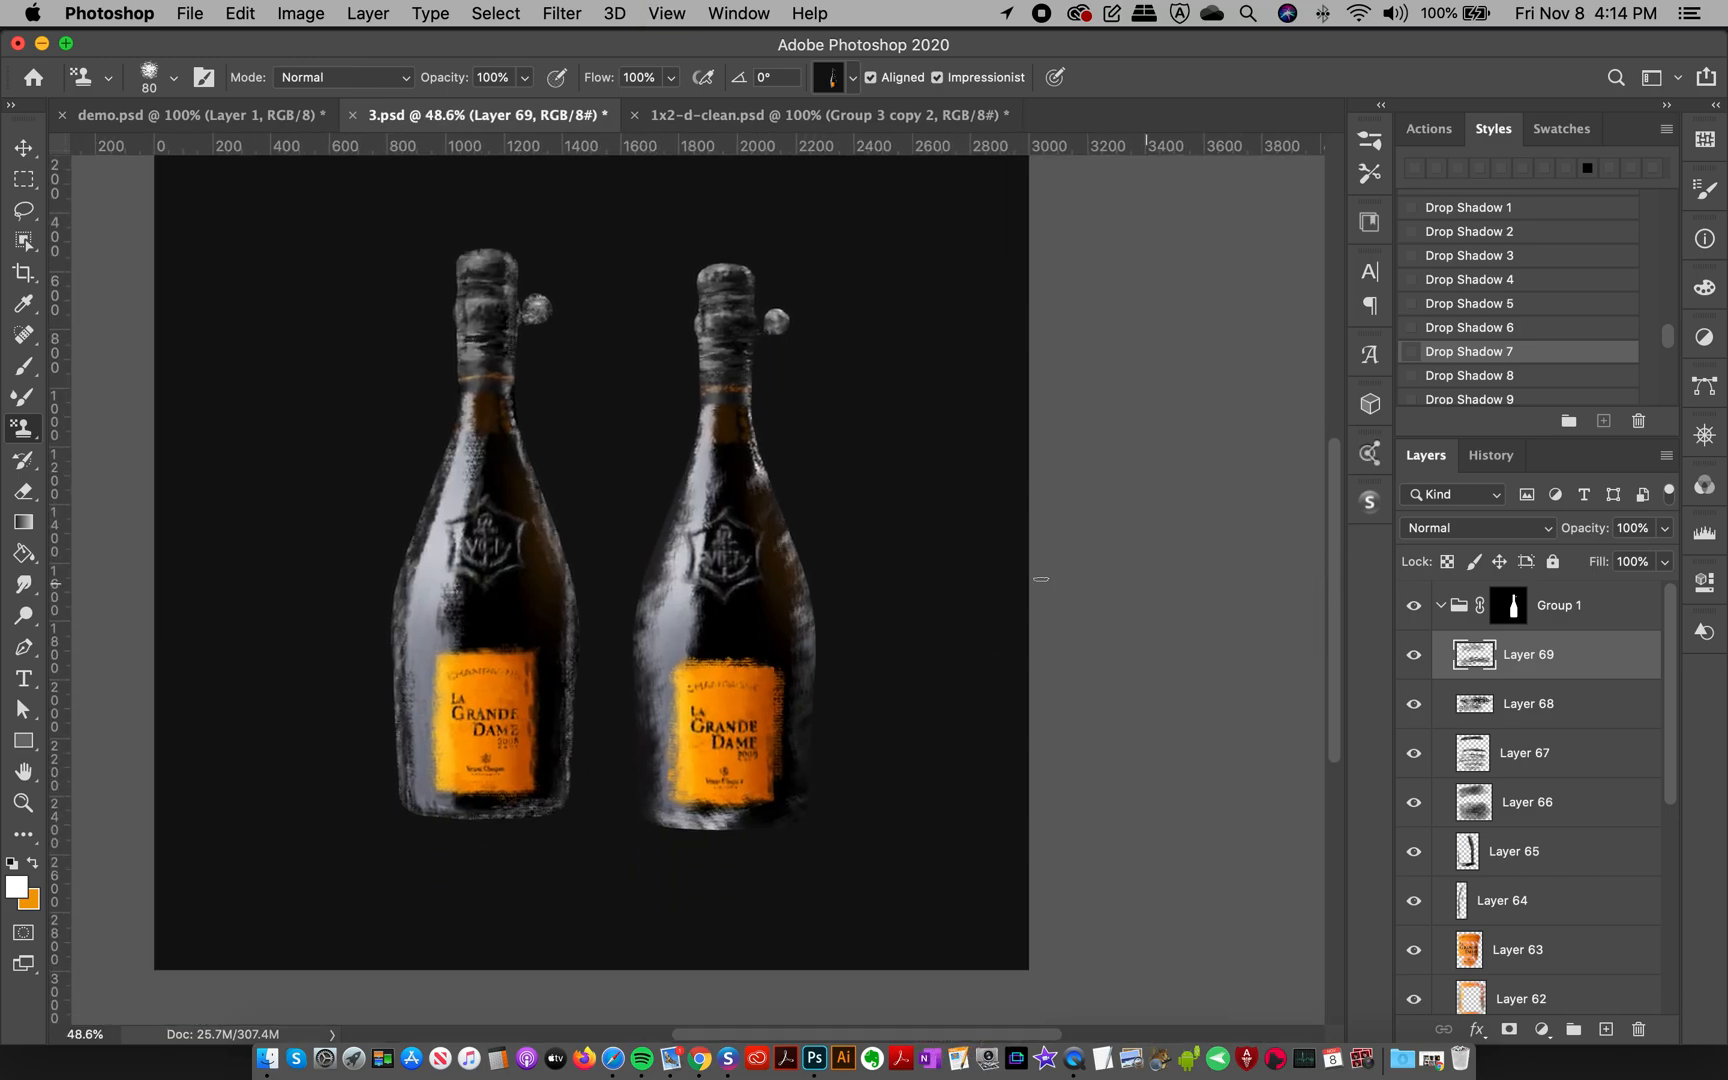
pyautogui.click(23, 802)
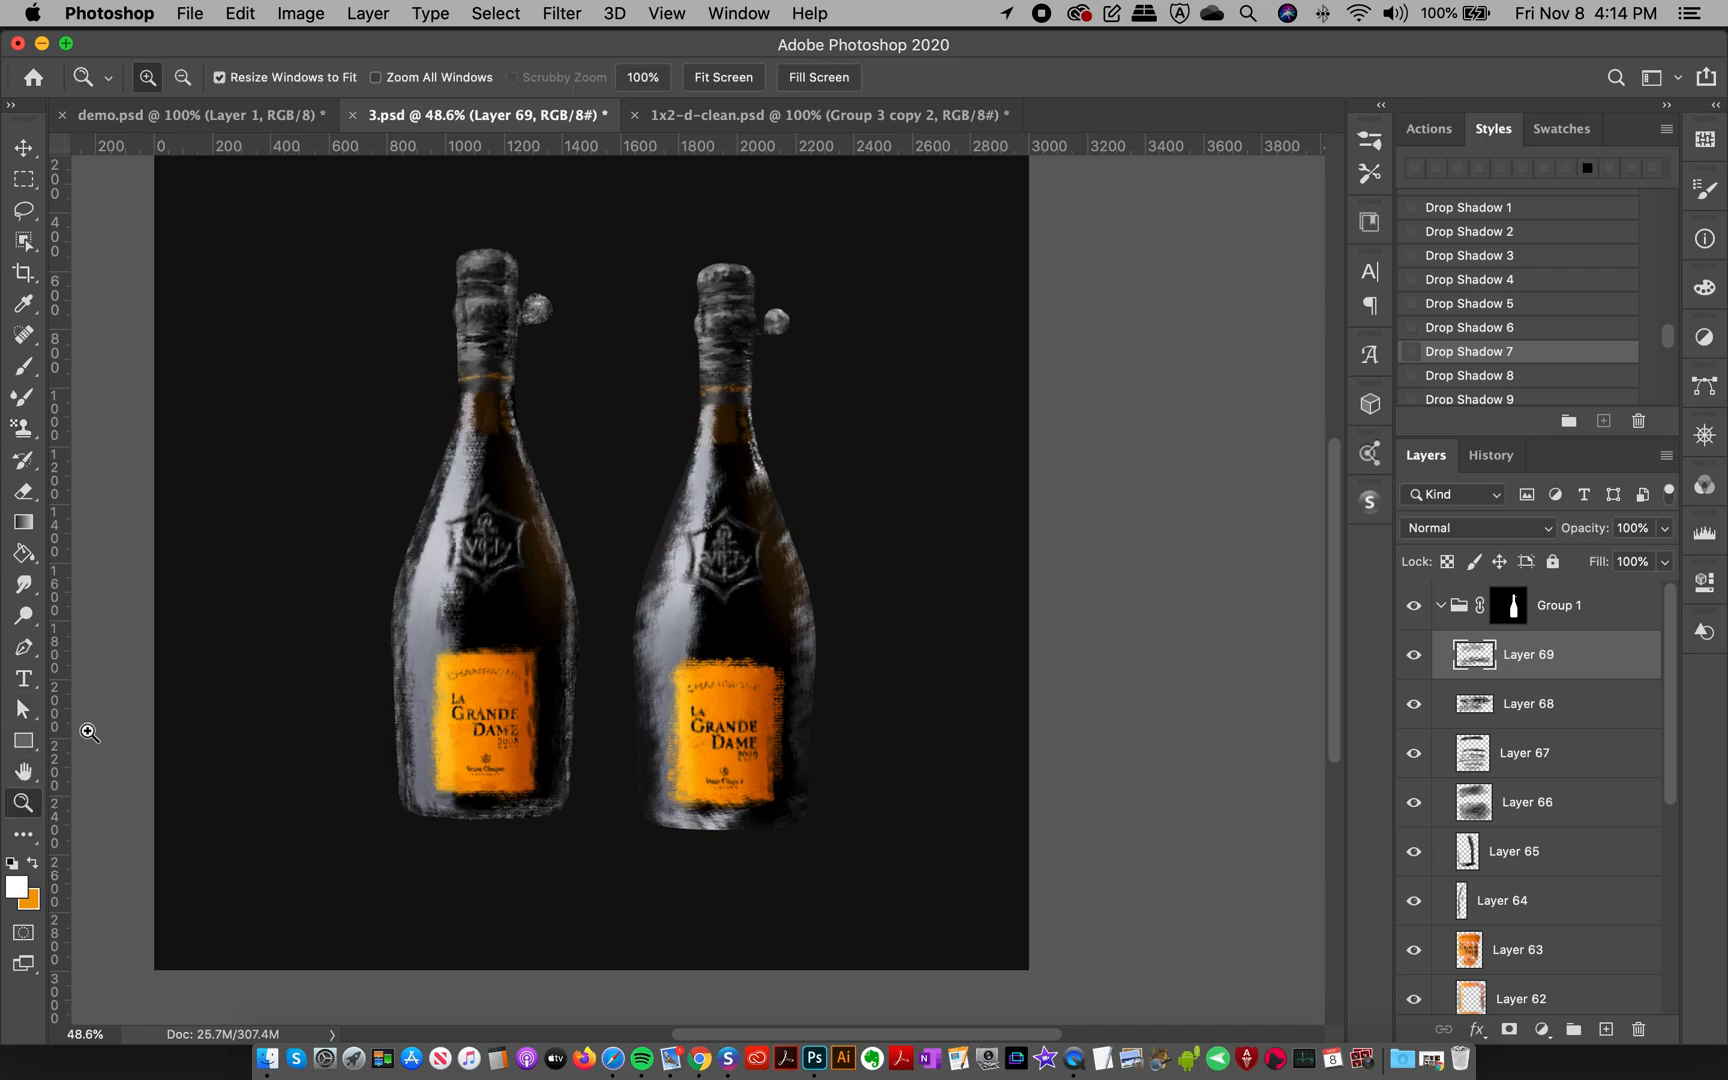
pyautogui.click(666, 370)
pyautogui.click(665, 392)
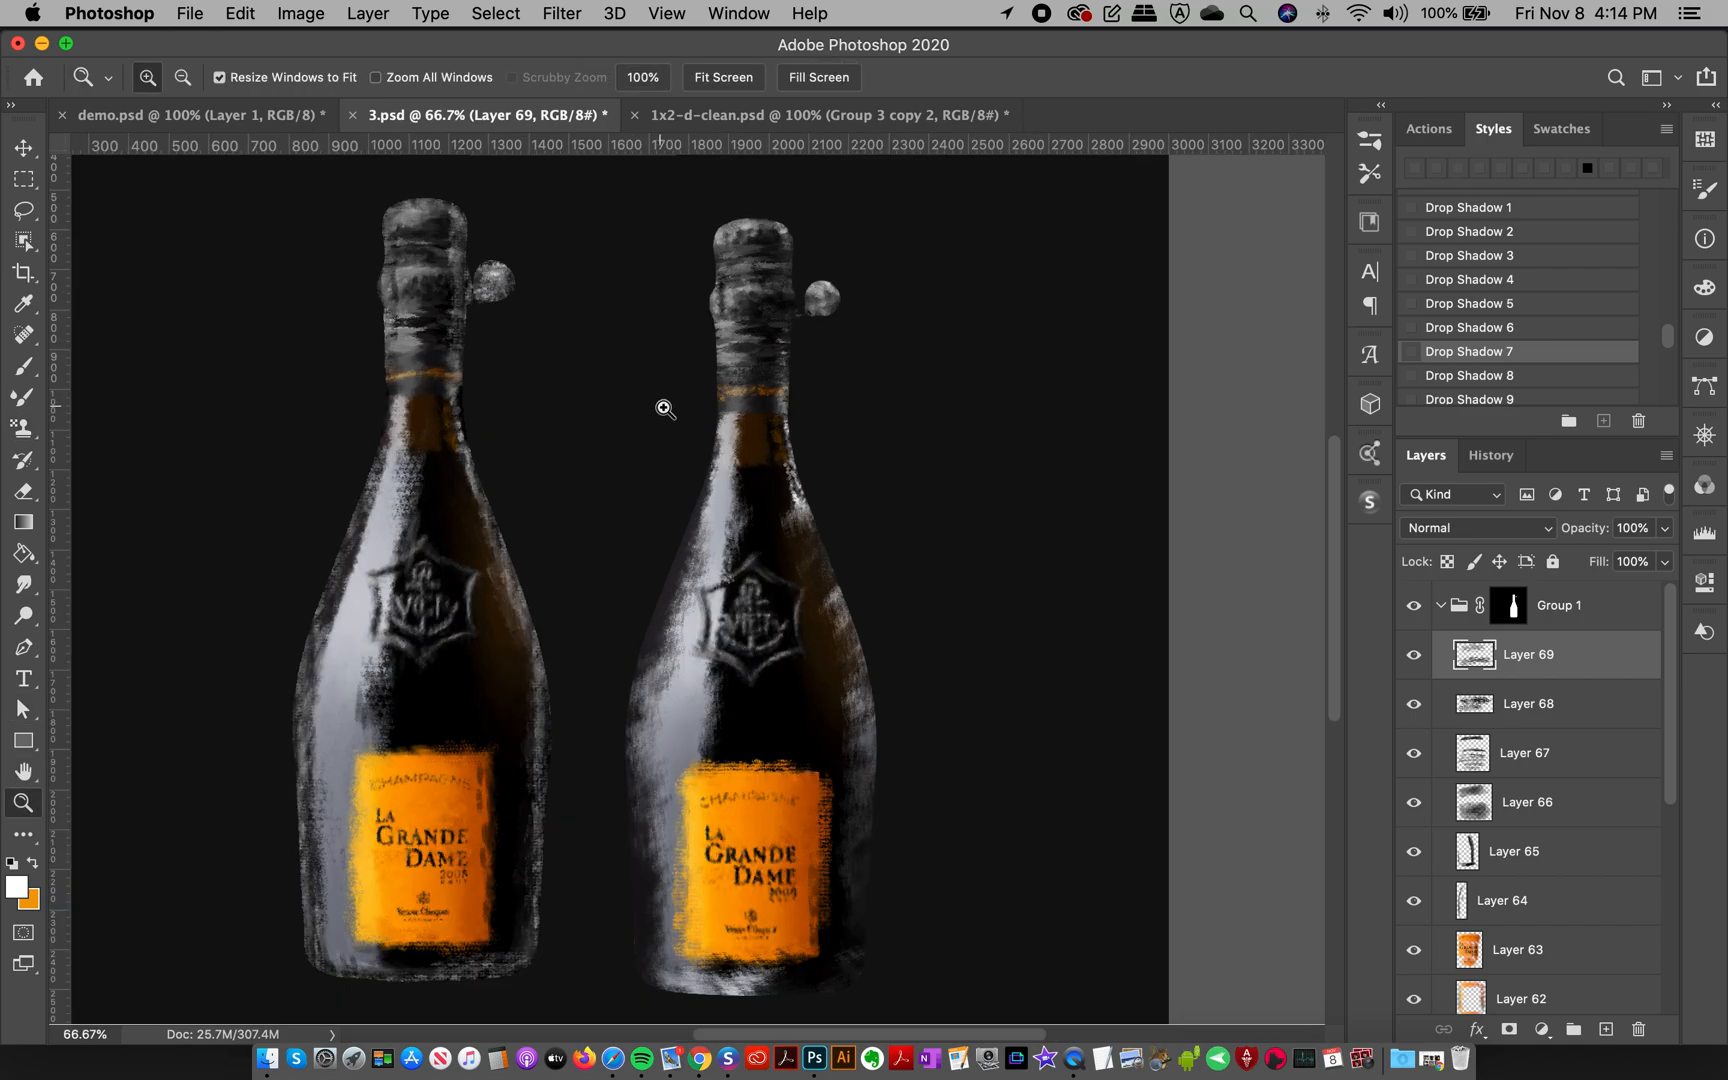
pyautogui.press('v')
pyautogui.moveTo(752, 320); pyautogui.dragTo(768, 302)
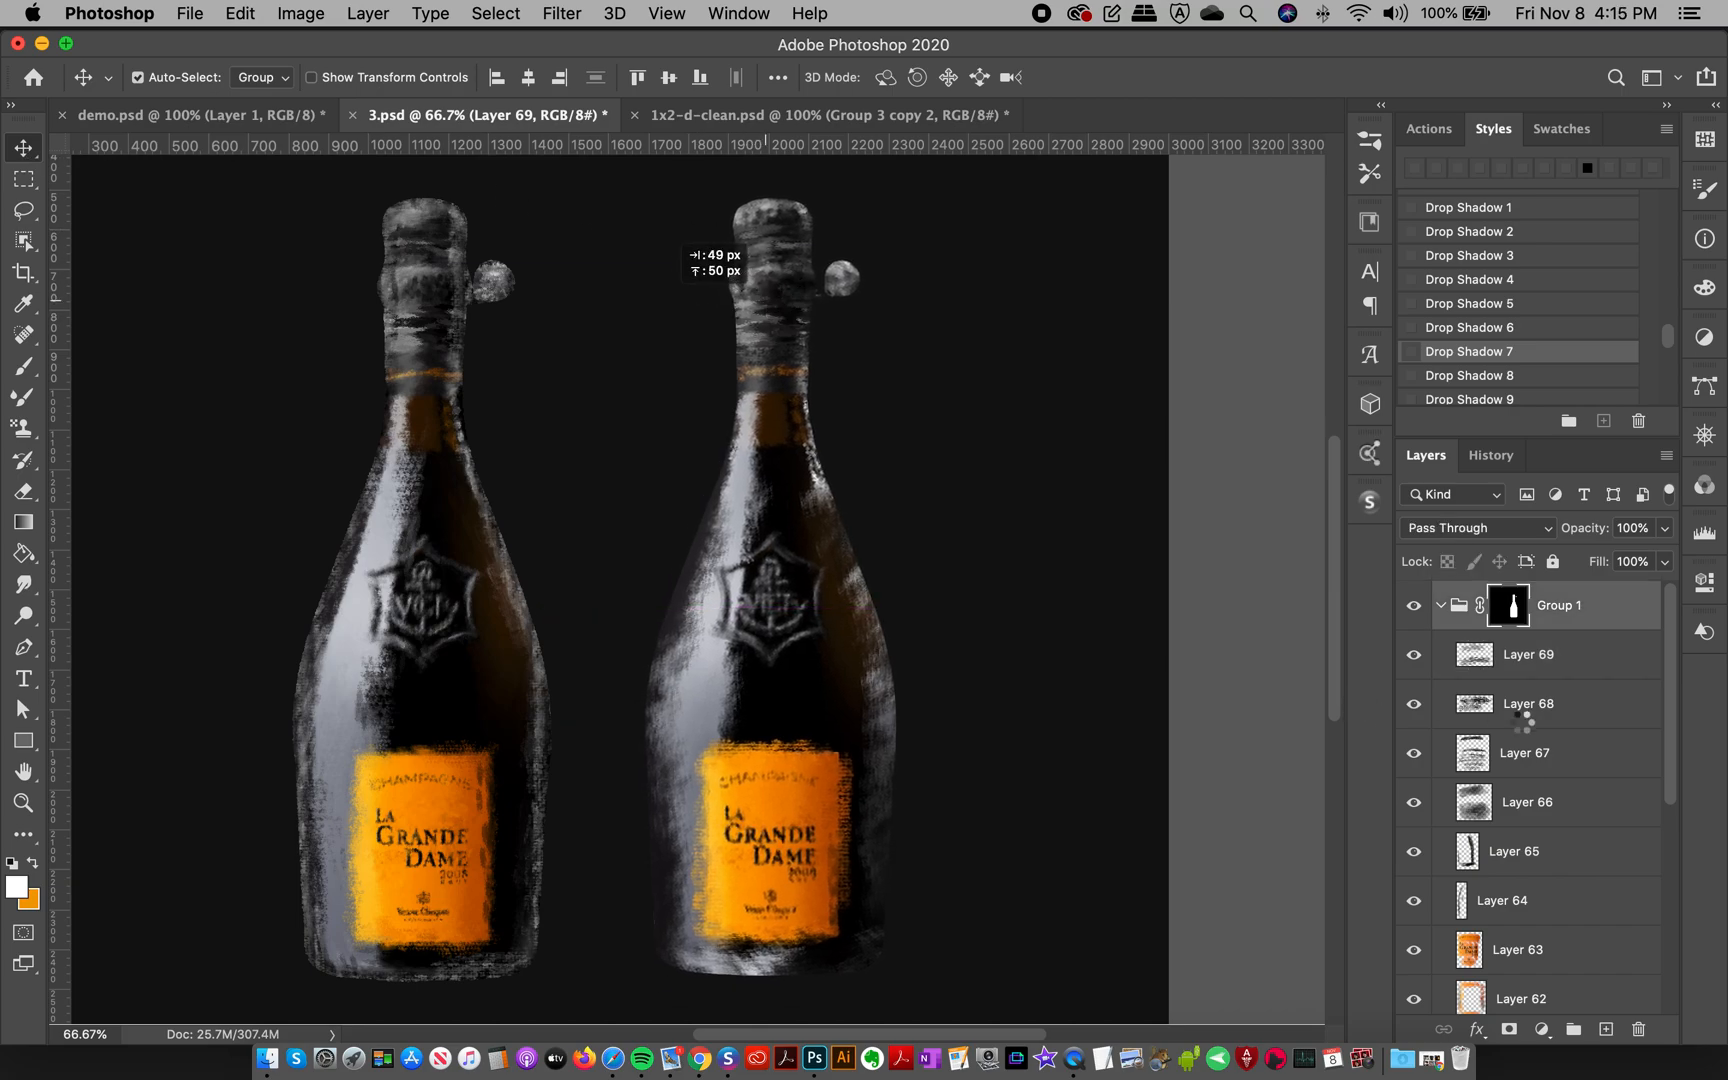
# - Collapse Group 1, hide the dark Color Fill 1 layer, and add a new layer above Group 1 for Pattern Stamp strokes
pyautogui.click(1440, 605)
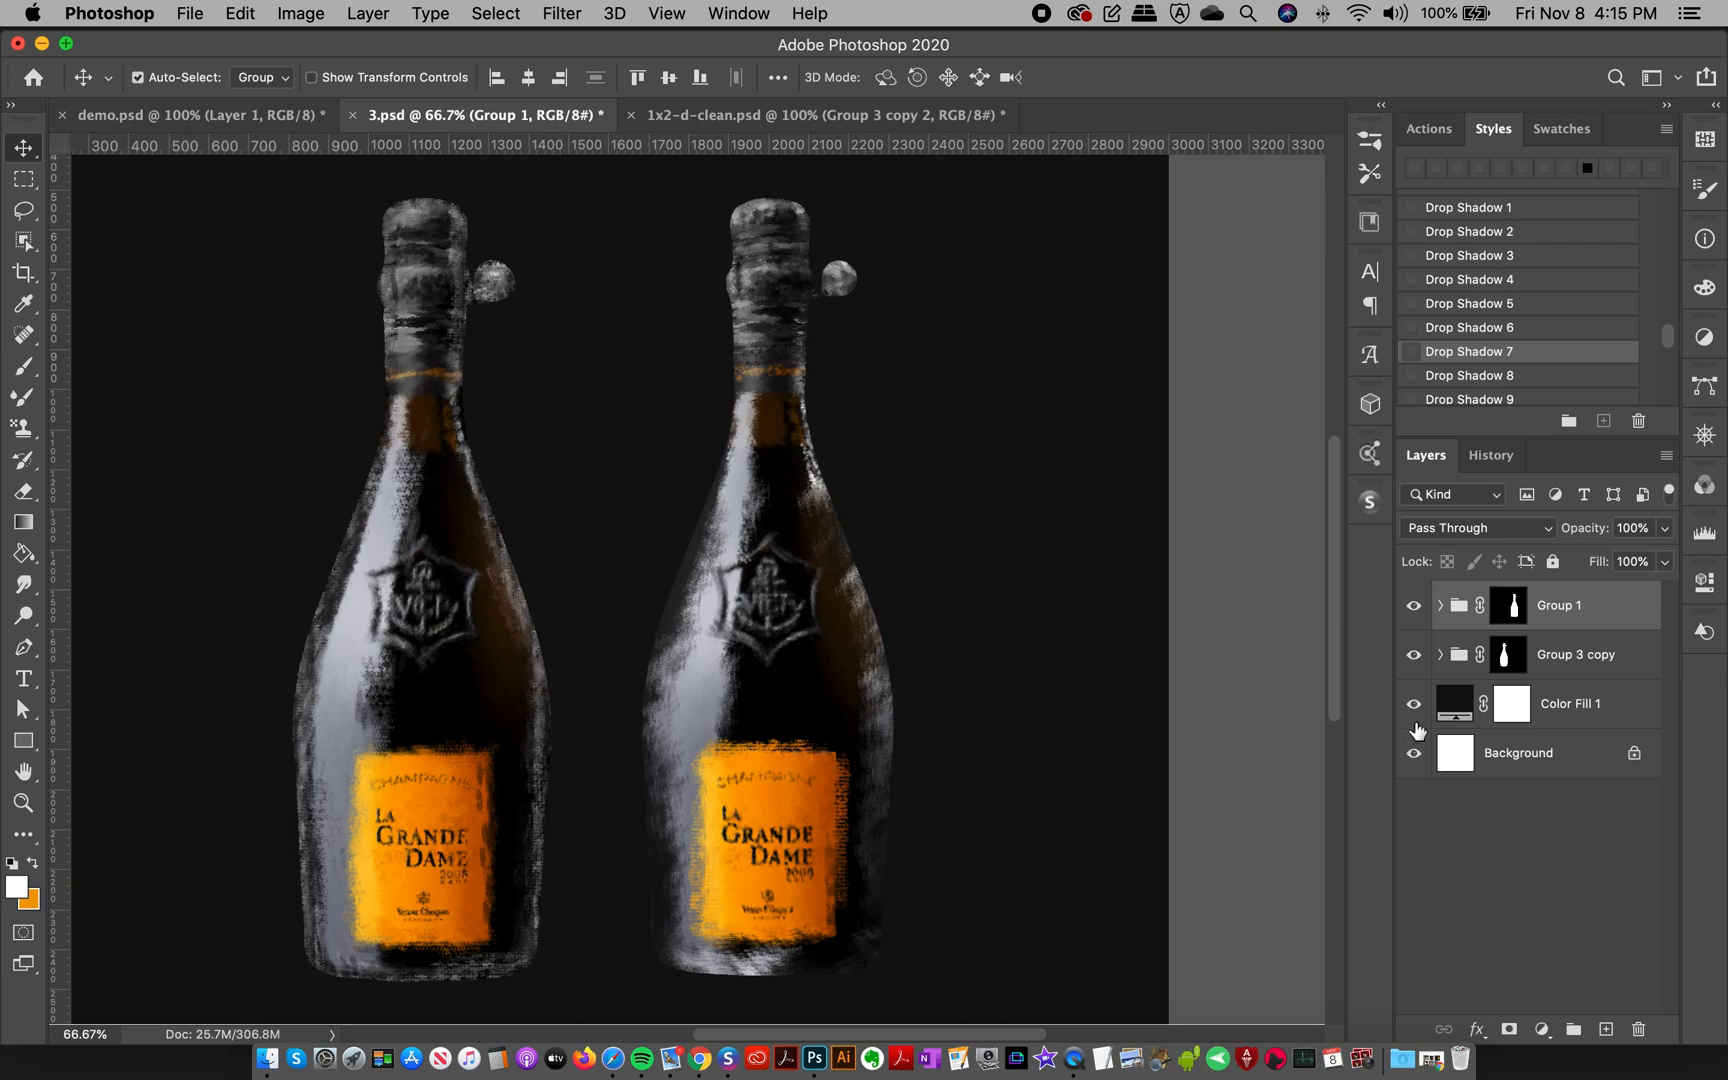
pyautogui.click(1414, 705)
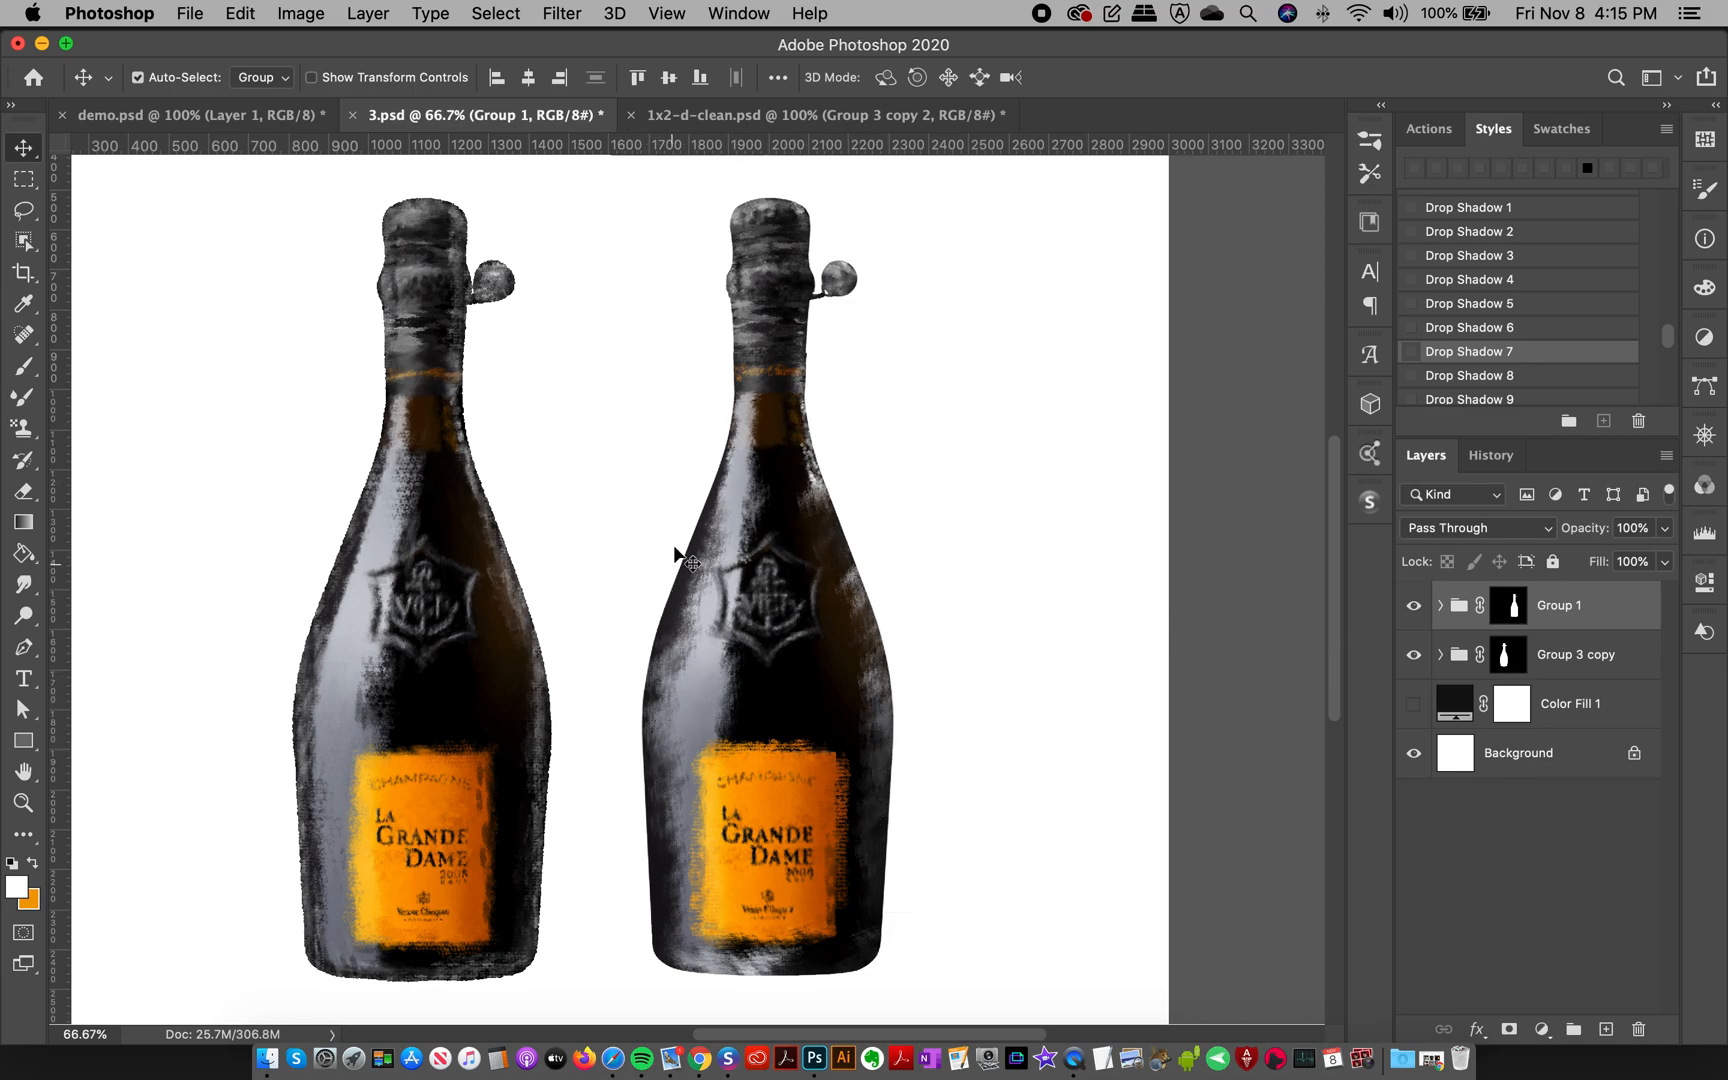
pyautogui.click(1606, 1029)
pyautogui.click(22, 428)
# - Try edge strokes on the new bottle's left shoulder with brush 75 at 80 px and brush 19 at 16 px, undoing both
pyautogui.moveTo(770, 507); pyautogui.dragTo(770, 569)
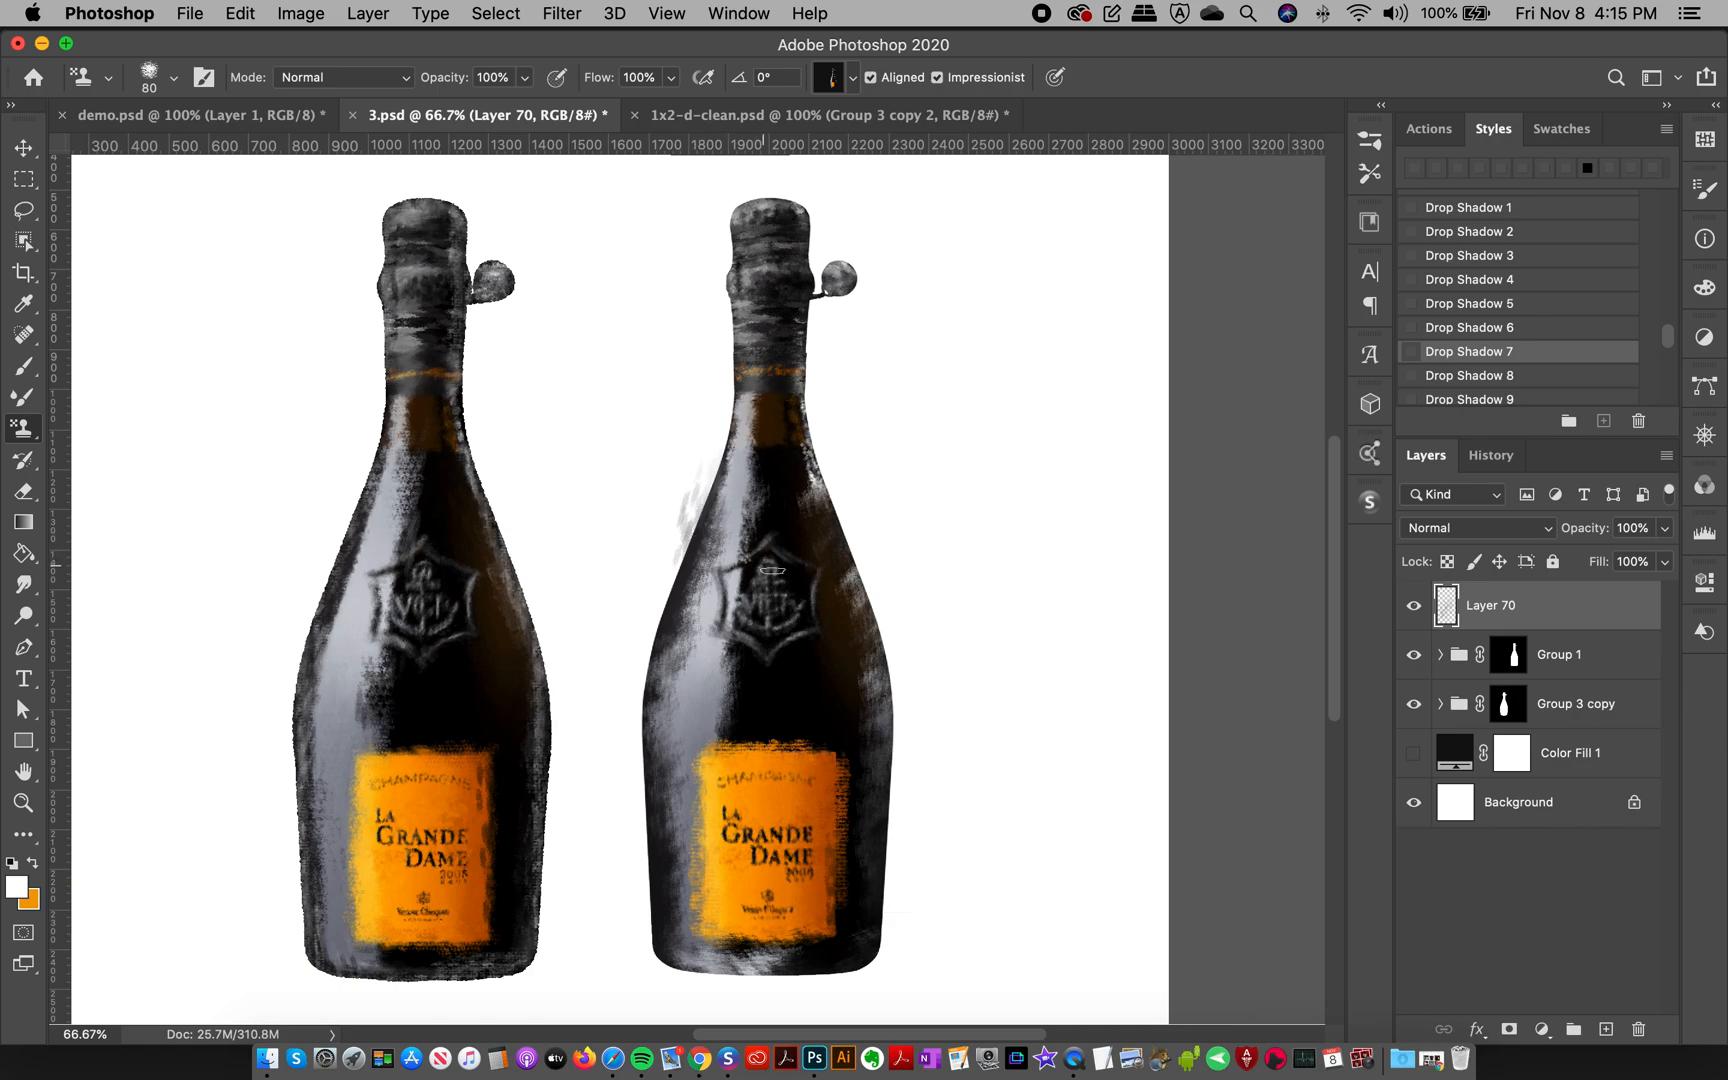
pyautogui.press('super+z')
pyautogui.click(1370, 140)
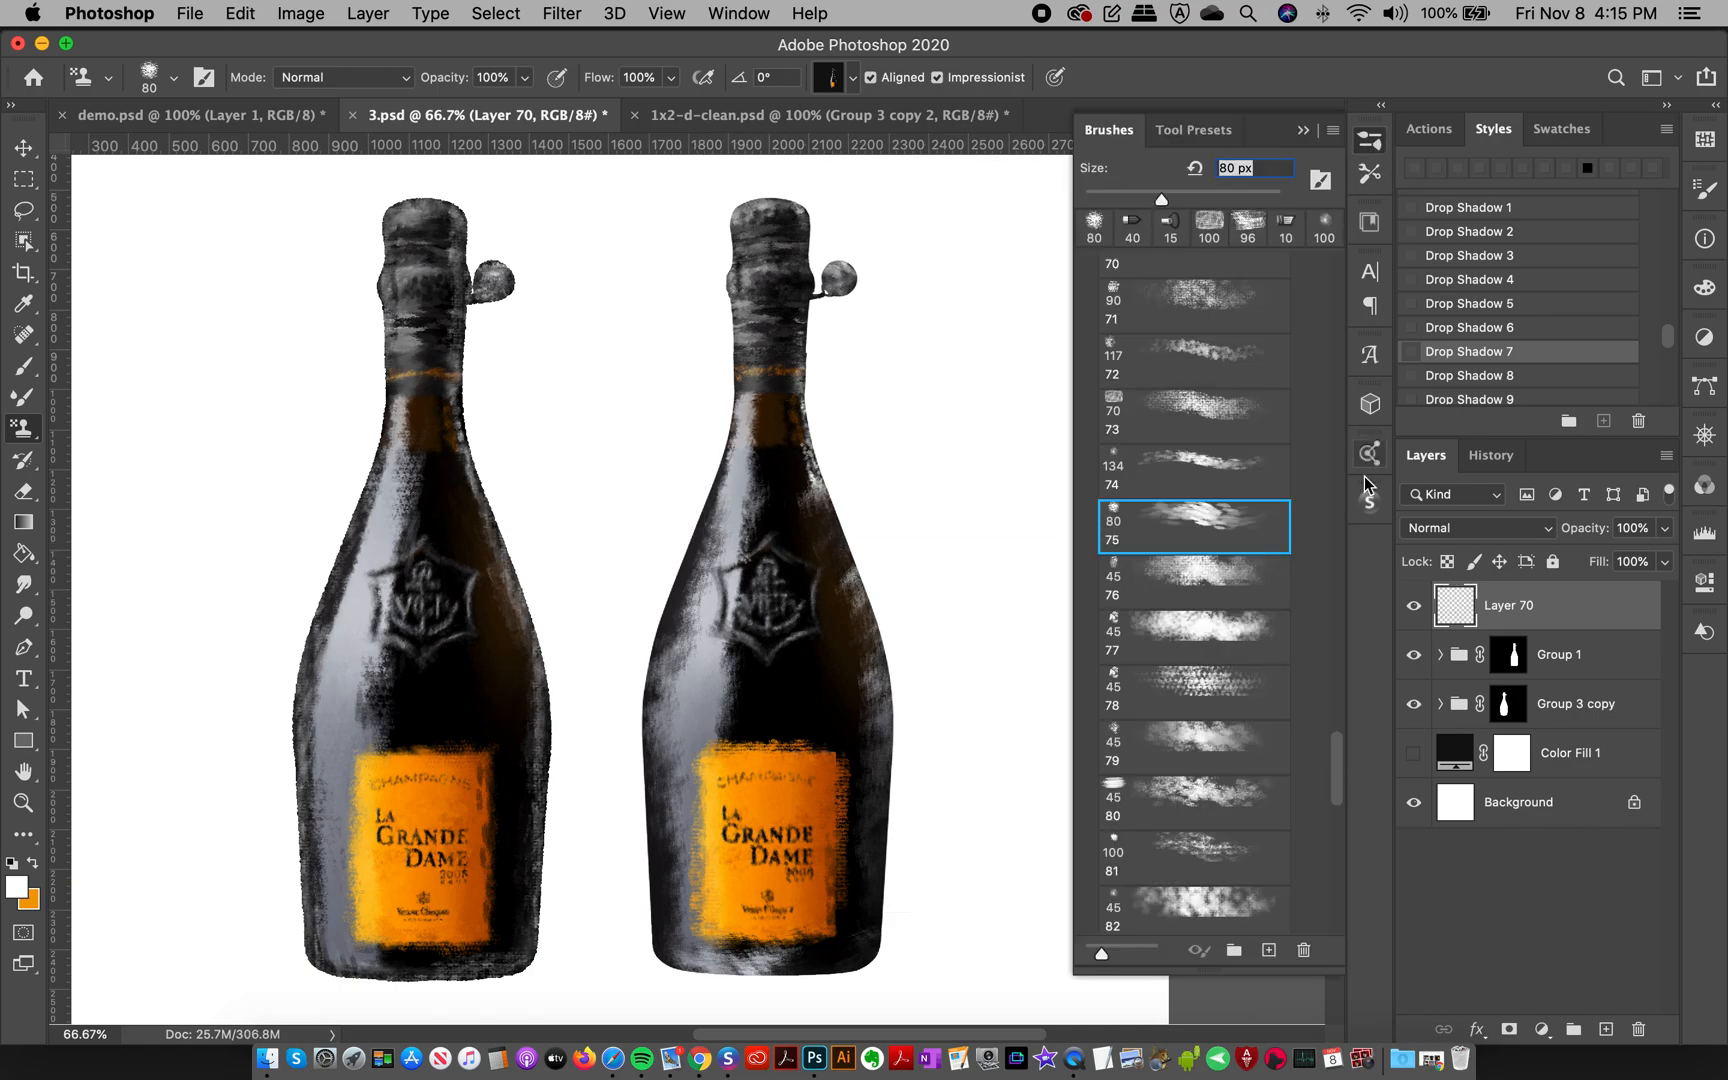
pyautogui.scroll(10, 1330, 575)
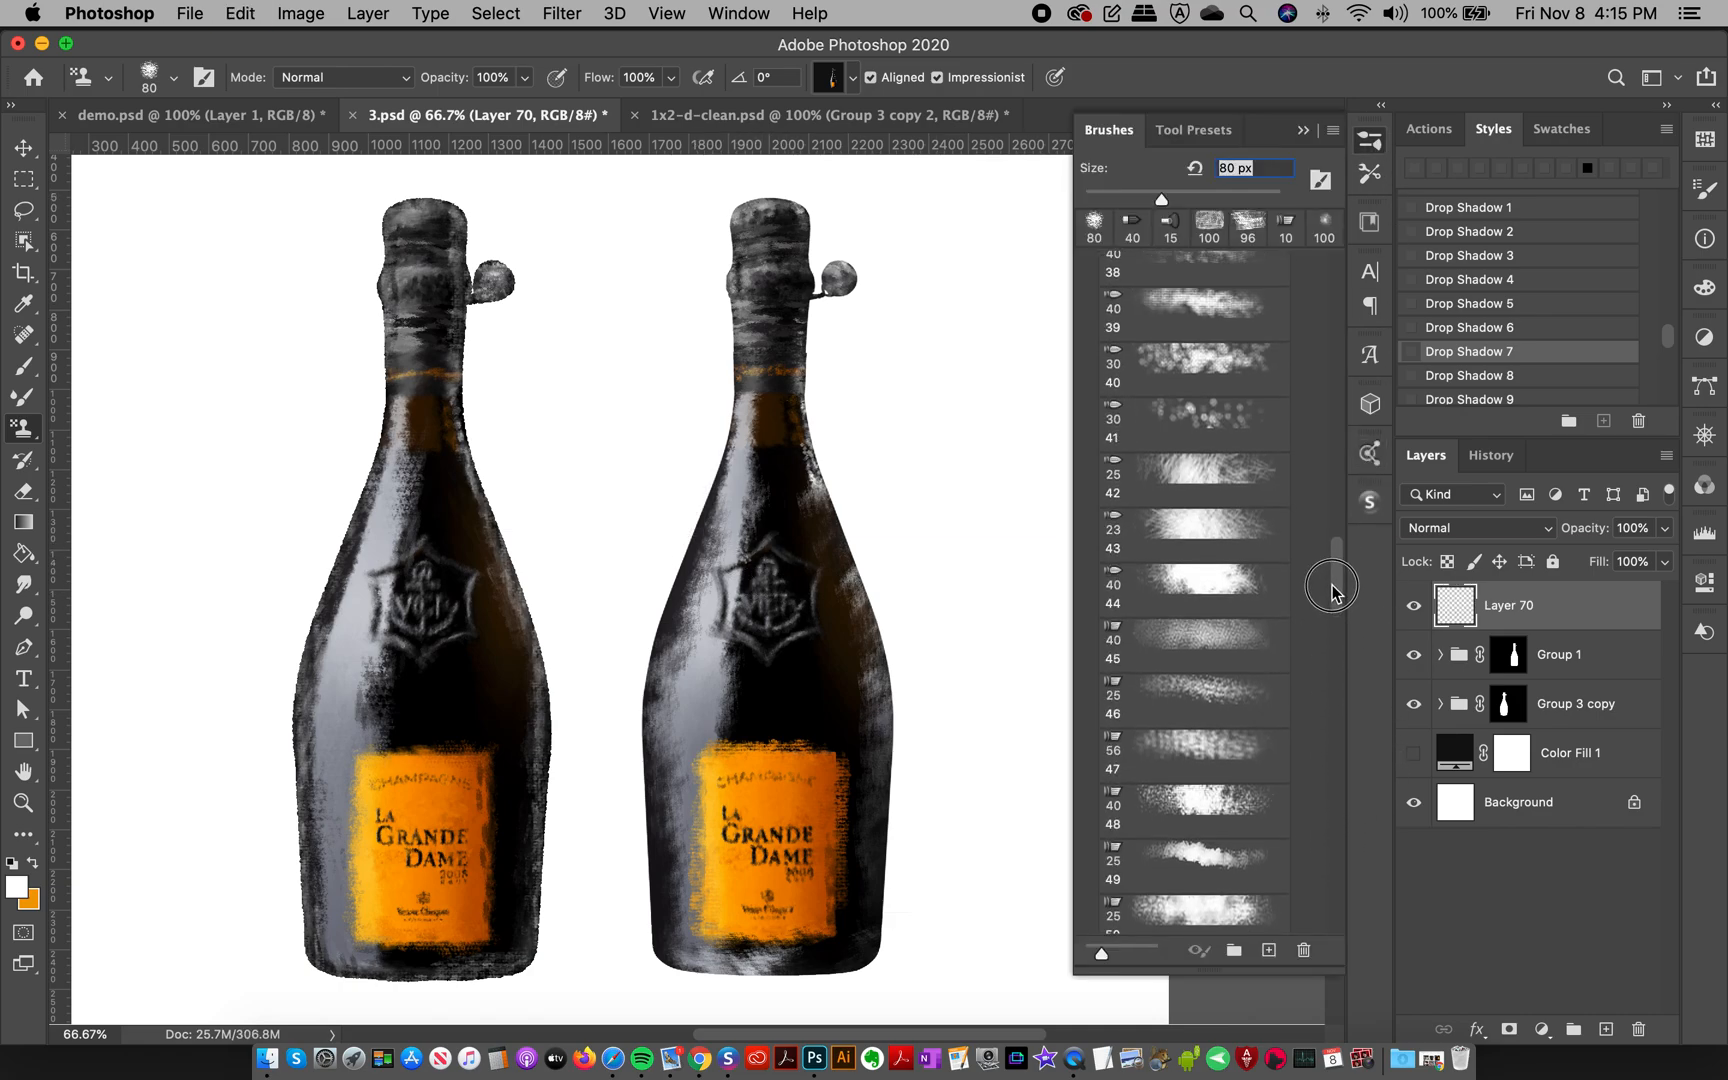
pyautogui.scroll(7, 1330, 575)
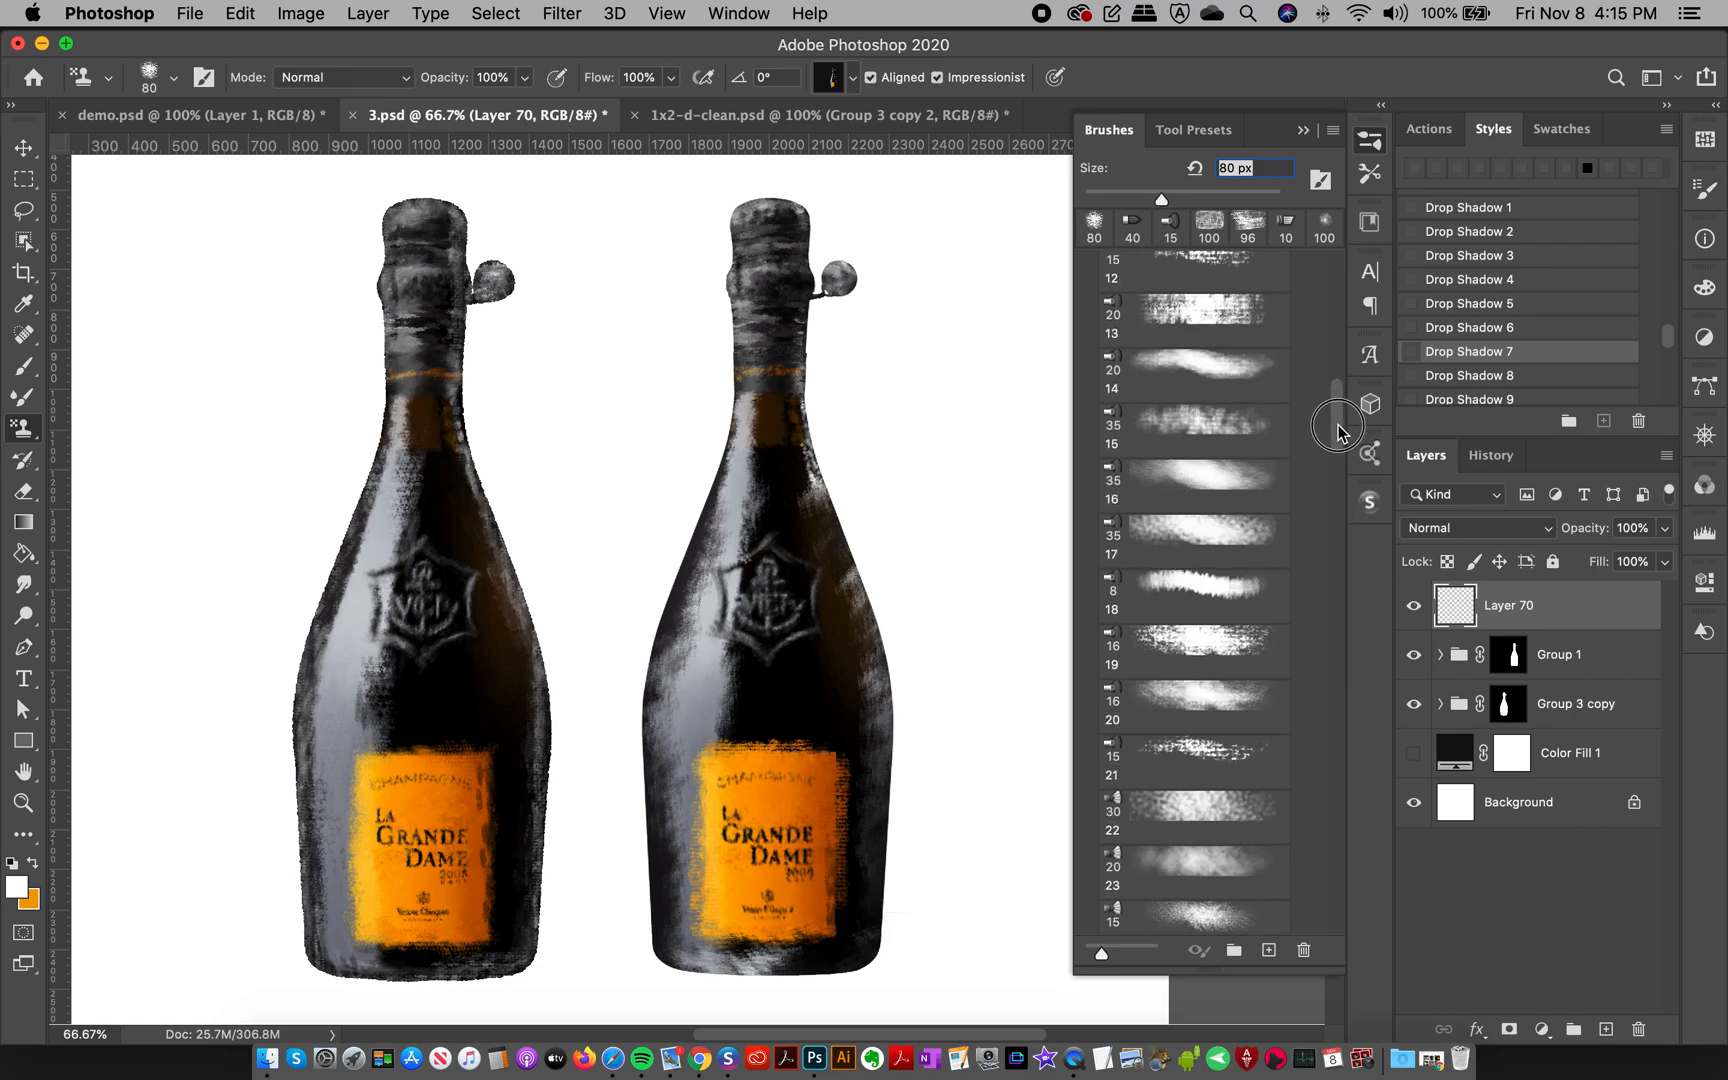
pyautogui.click(1190, 672)
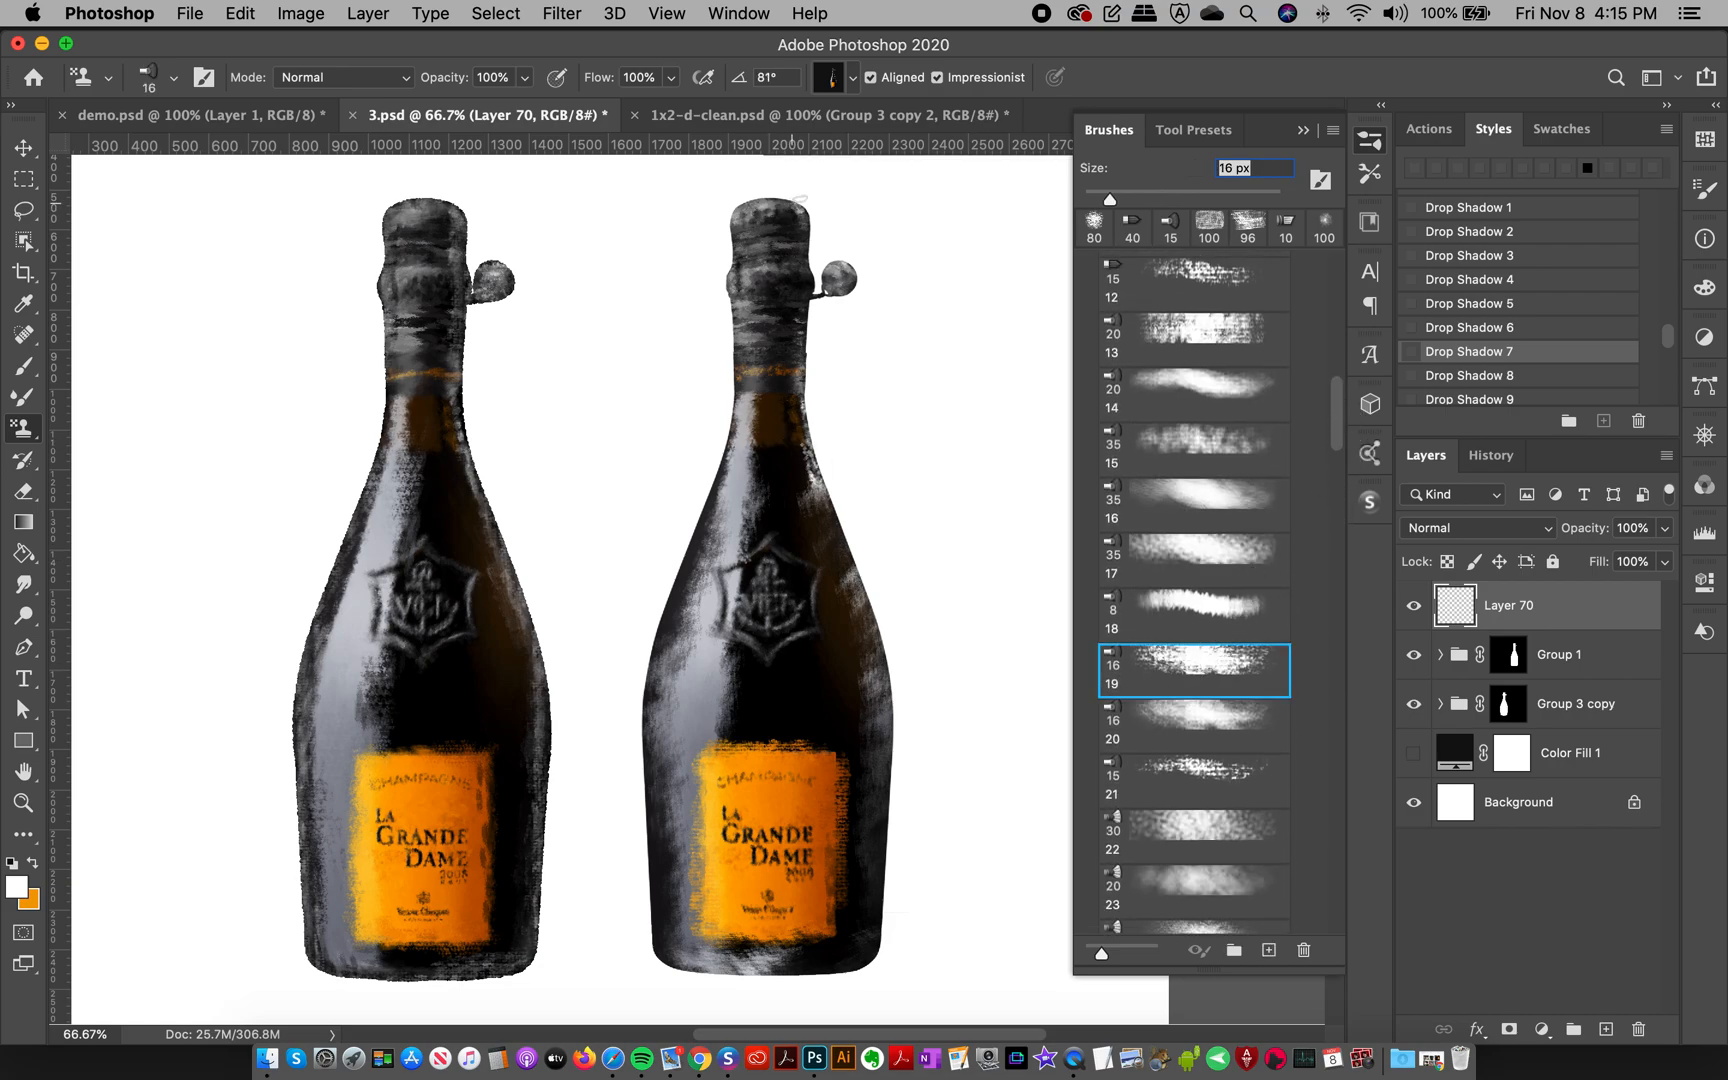
pyautogui.moveTo(708, 498); pyautogui.dragTo(687, 577)
pyautogui.press('super+z')
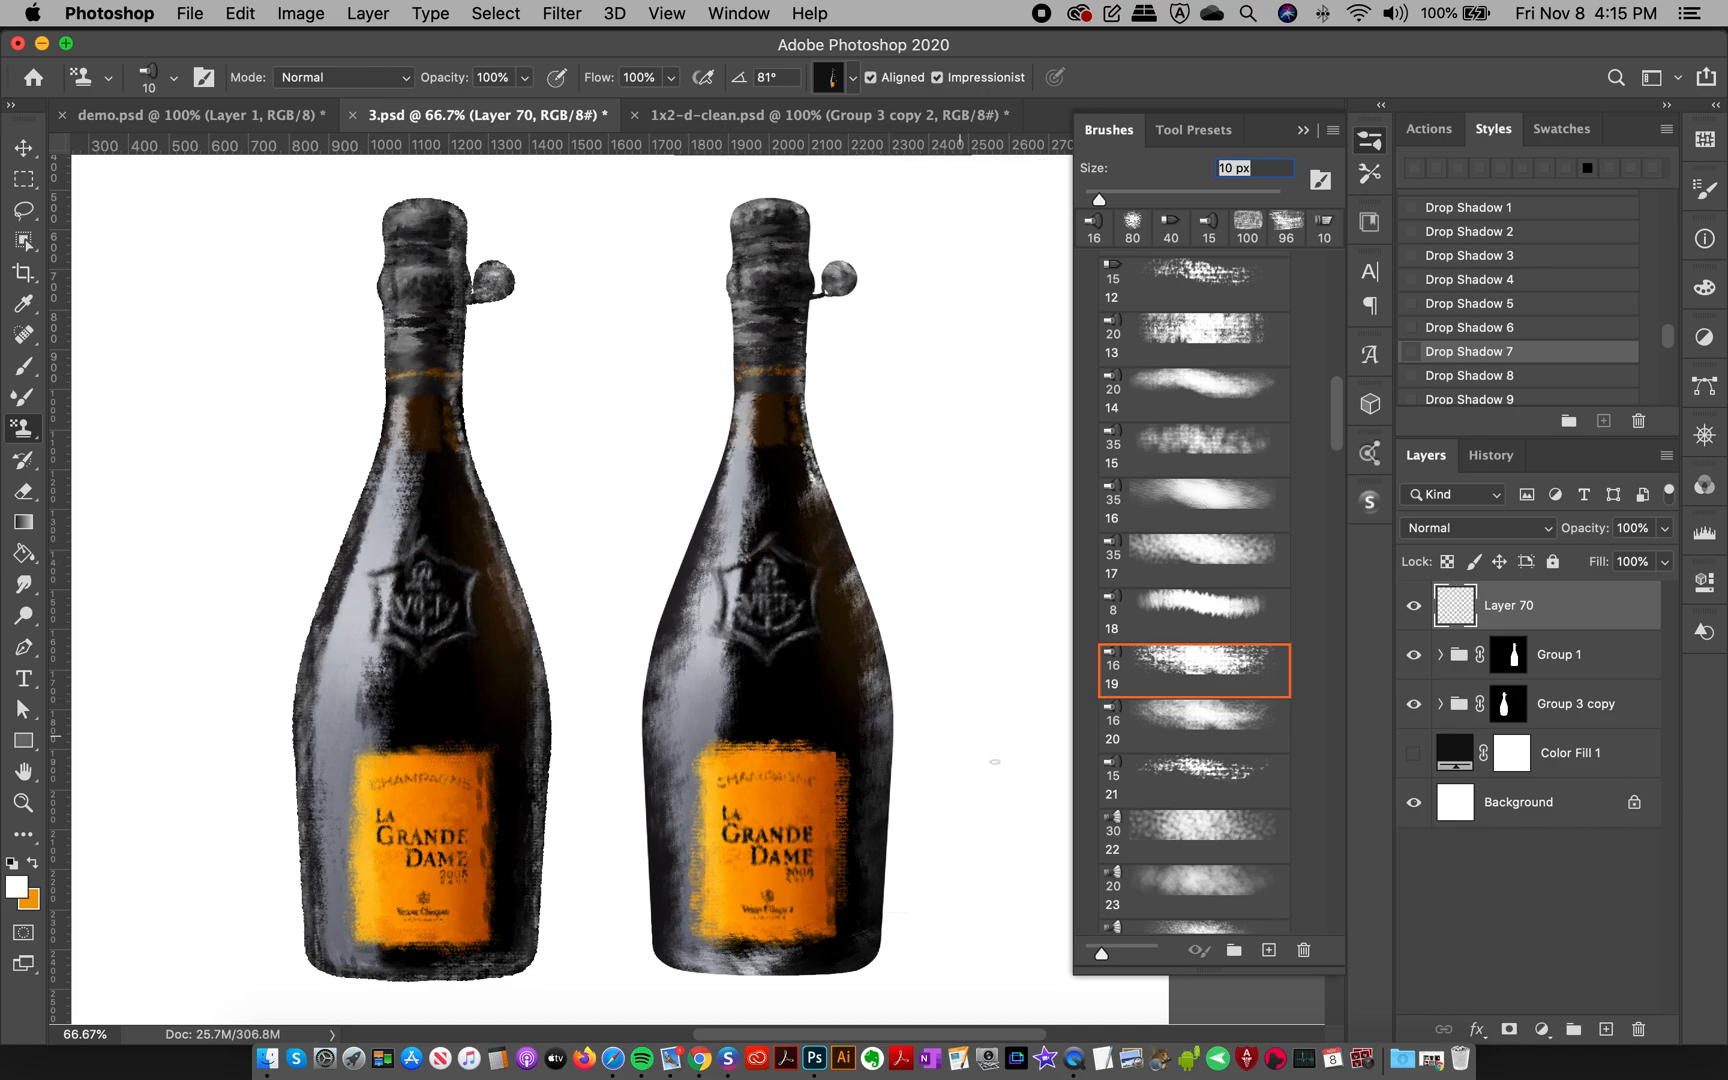
# - Roughen the edge of the new bottle's left shoulder with brush 21 at 9 px
pyautogui.click(1195, 785)
pyautogui.write('9')
pyautogui.press('Return')
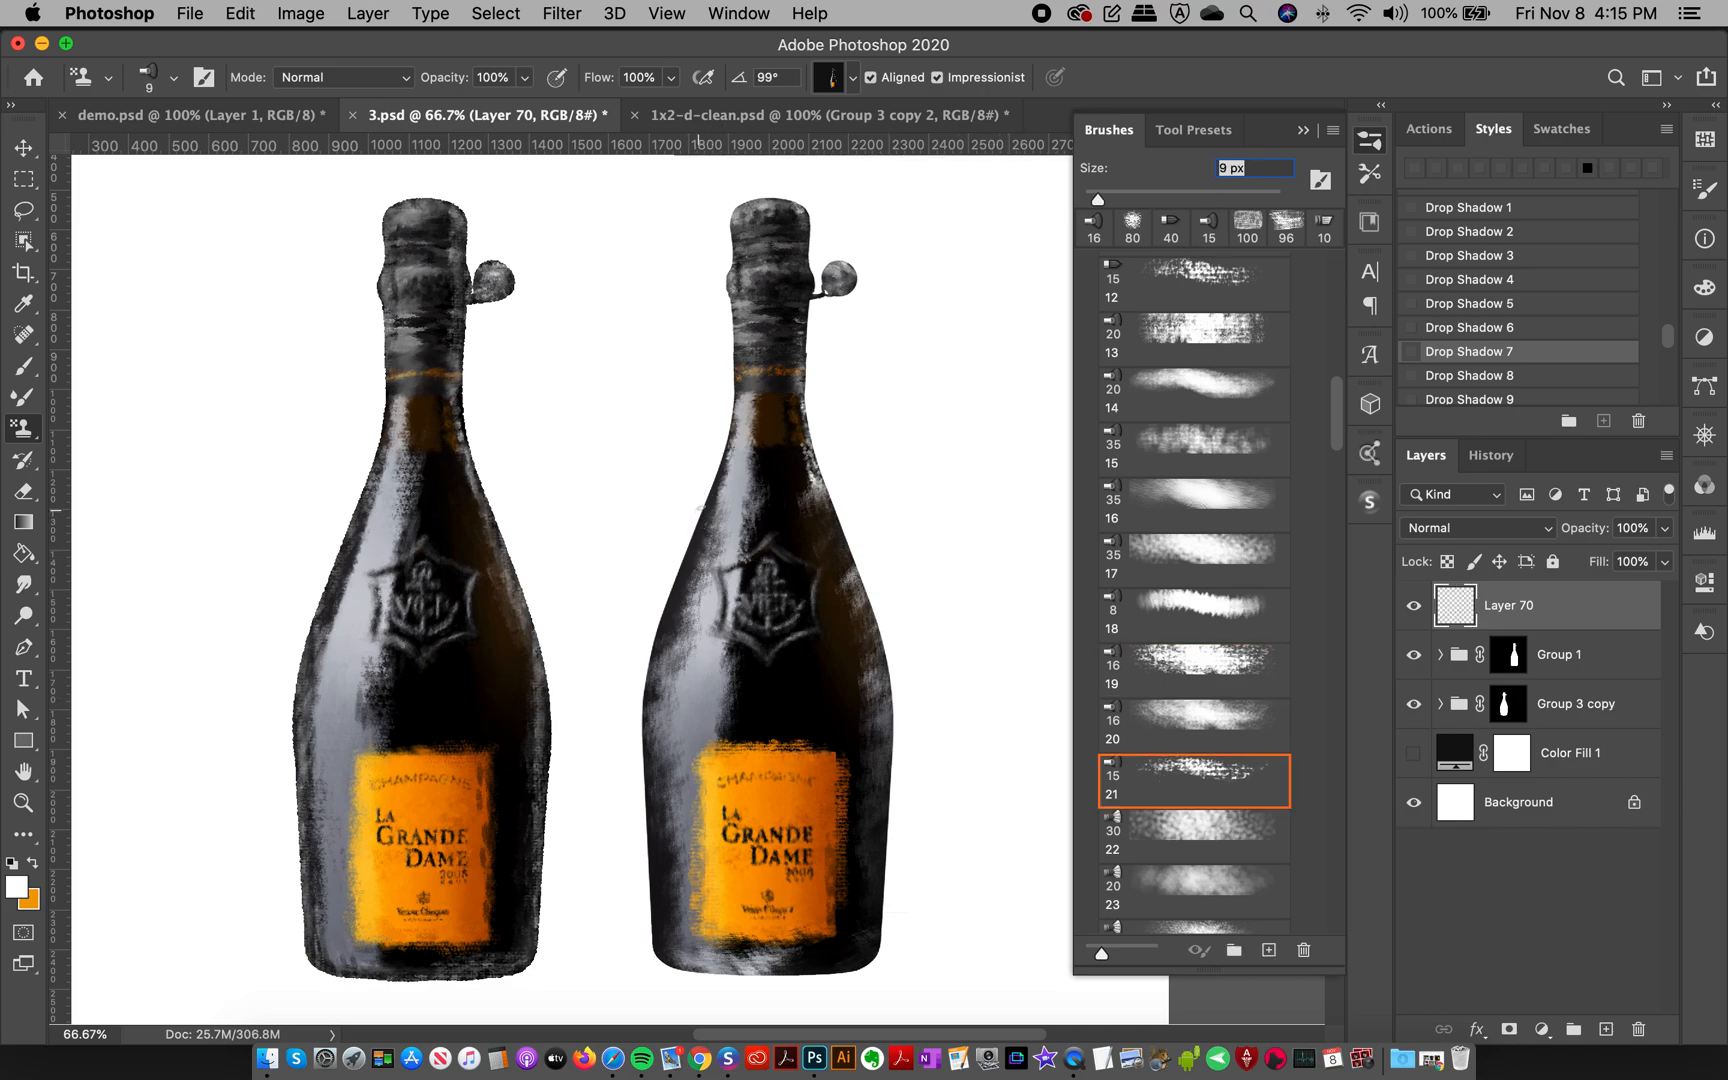
pyautogui.moveTo(667, 614); pyautogui.dragTo(666, 618)
# - Paint a rough outline along the new bottle's left side, base and right side with brush 19 at 10 px
pyautogui.click(1179, 677)
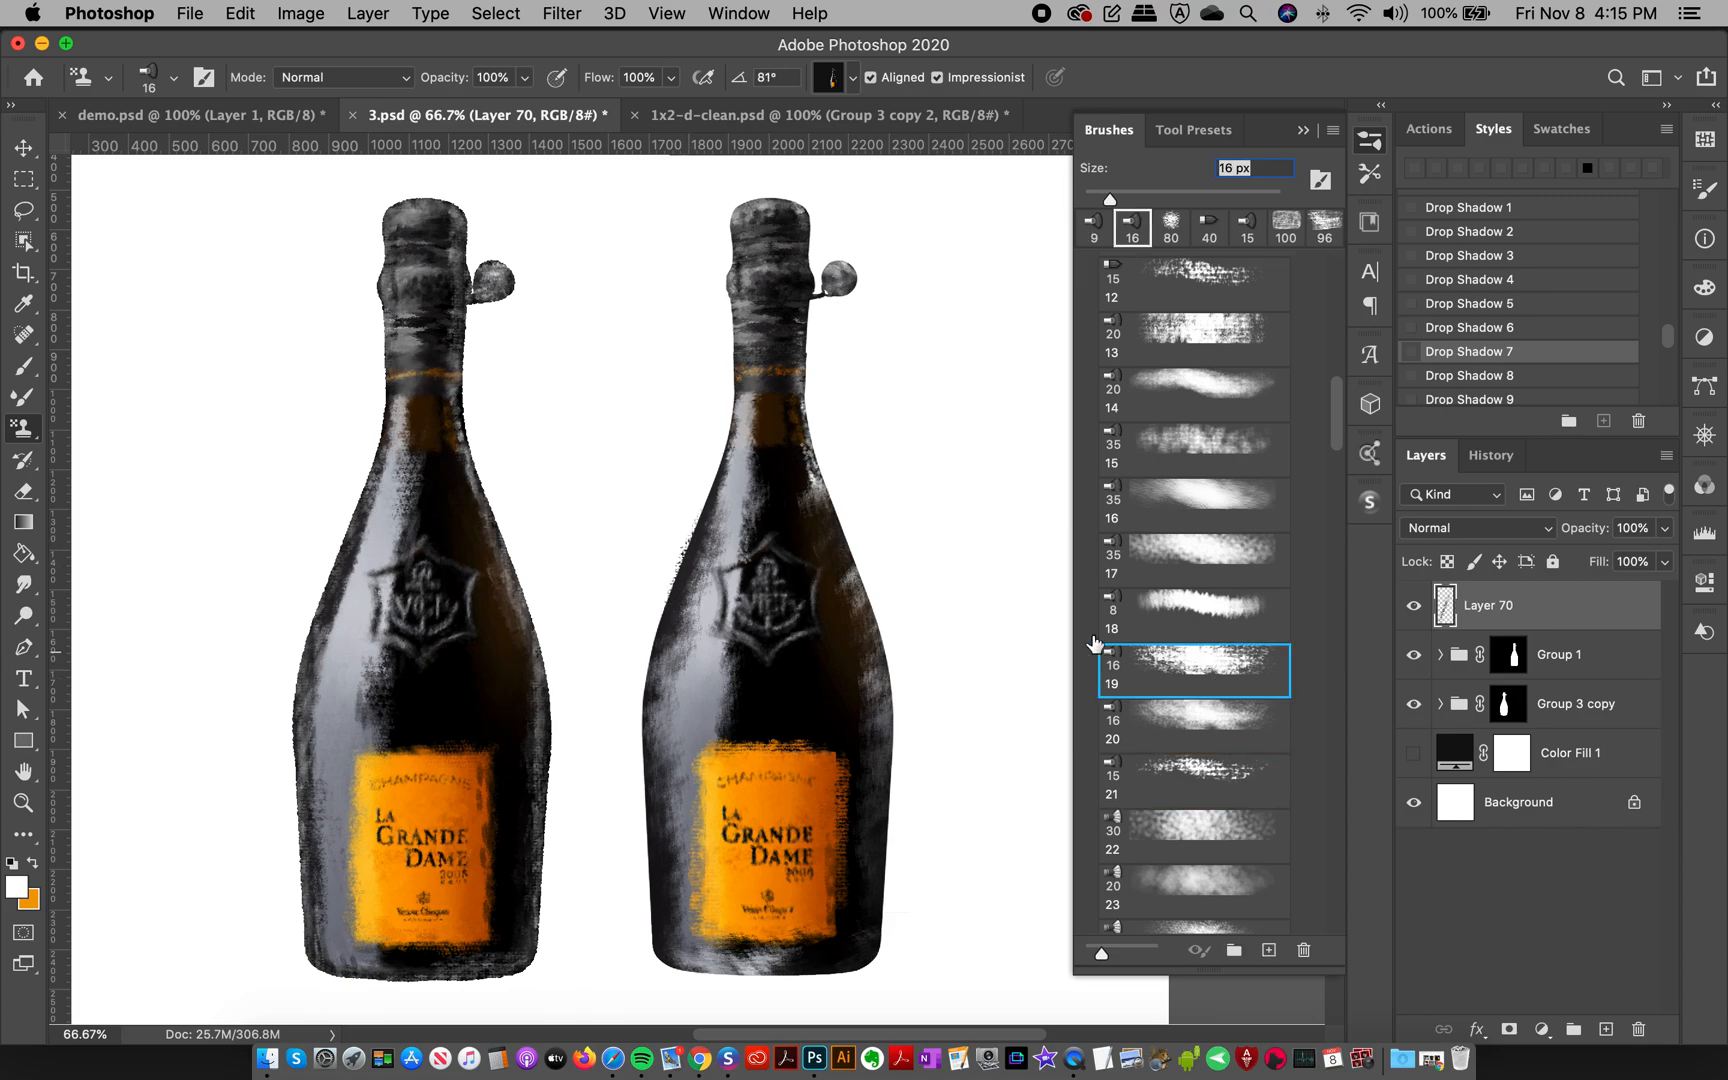
pyautogui.moveTo(697, 522)
pyautogui.mouseDown()
pyautogui.moveTo(647, 735)
pyautogui.moveTo(645, 709)
pyautogui.moveTo(650, 939)
pyautogui.moveTo(674, 971)
pyautogui.moveTo(792, 985)
pyautogui.moveTo(860, 966)
pyautogui.mouseUp()
pyautogui.press('super+z')
pyautogui.press('[')
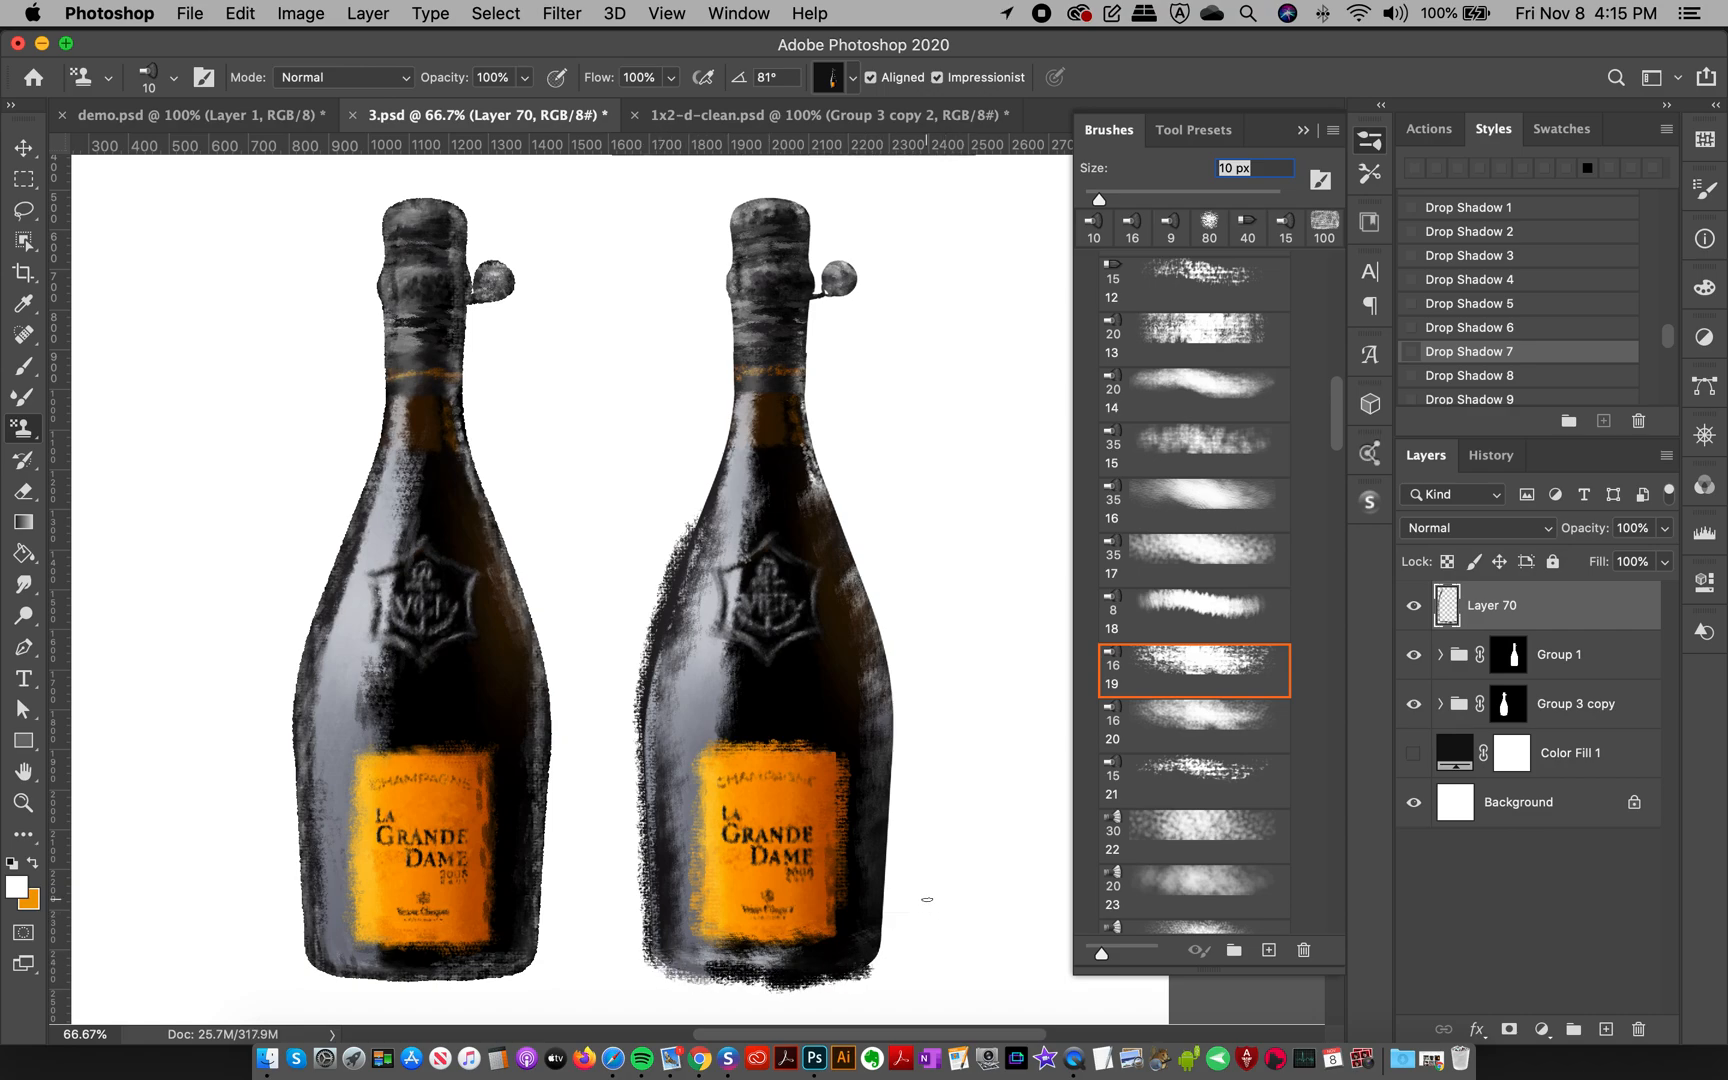
pyautogui.moveTo(815, 450)
pyautogui.mouseDown()
pyautogui.moveTo(888, 700)
pyautogui.moveTo(878, 960)
pyautogui.moveTo(910, 947)
pyautogui.mouseUp()
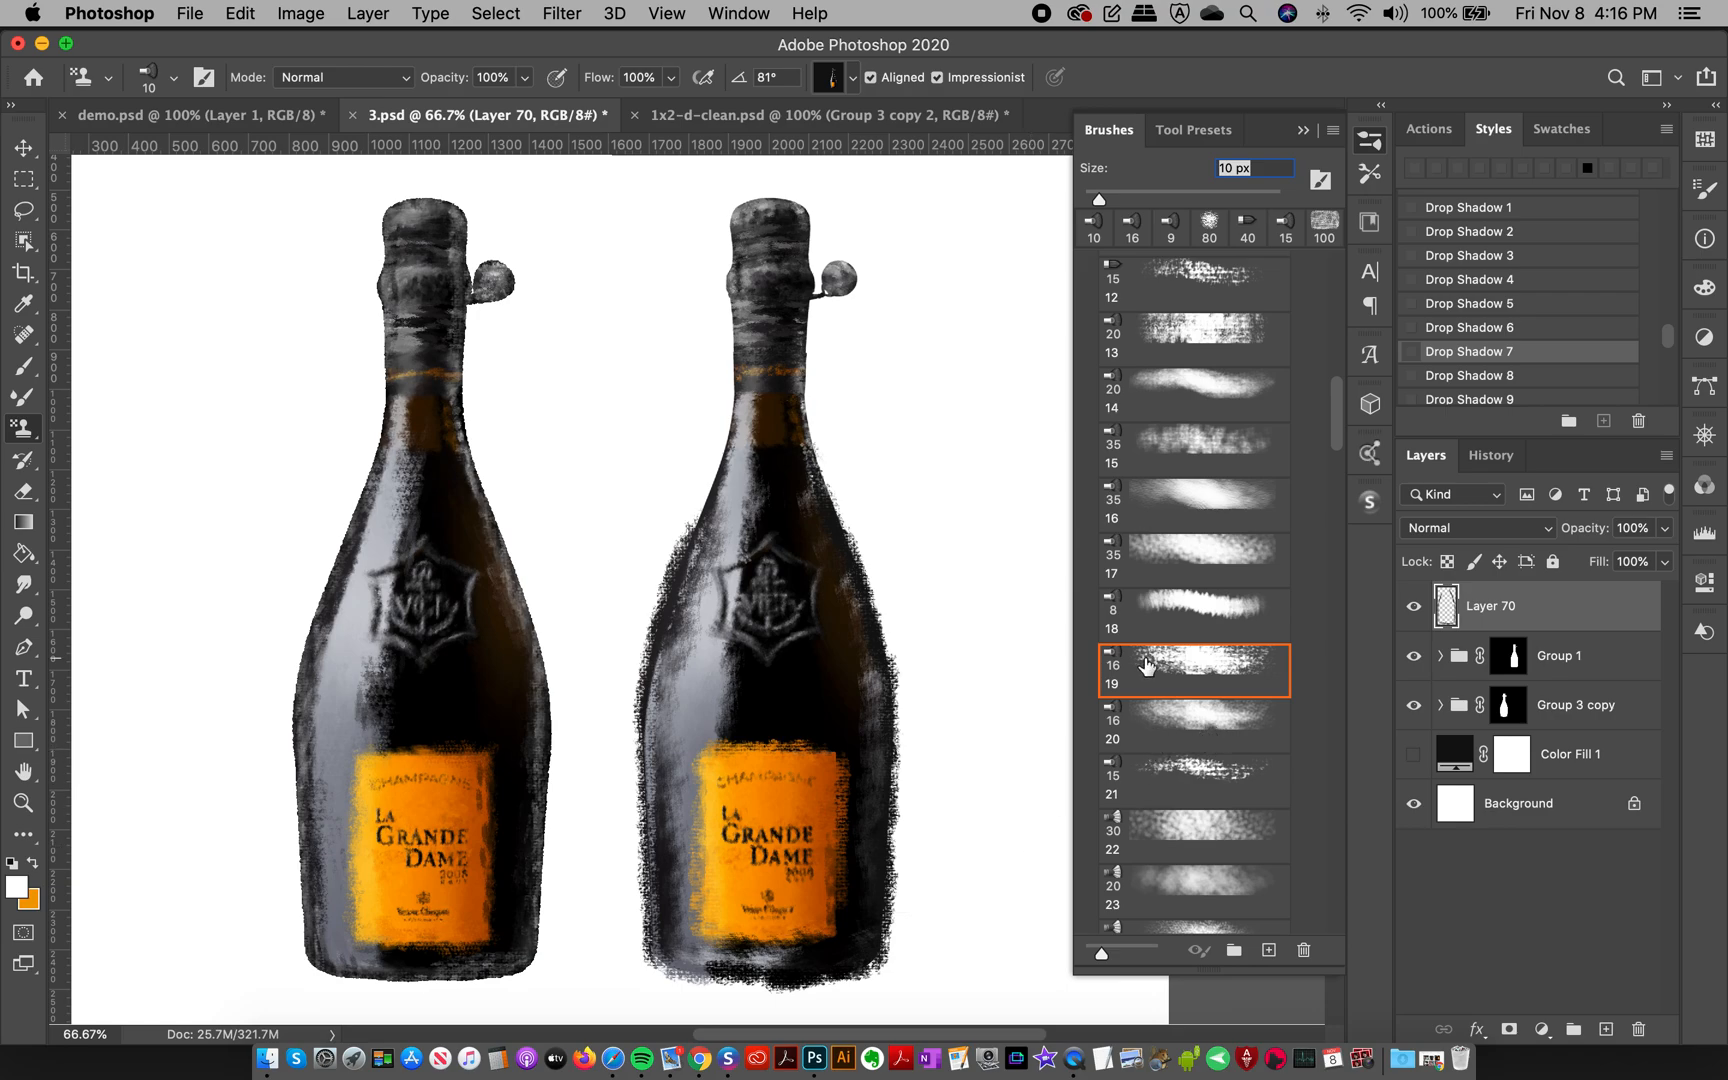
pyautogui.click(1147, 664)
pyautogui.write('10')
pyautogui.press('Return')
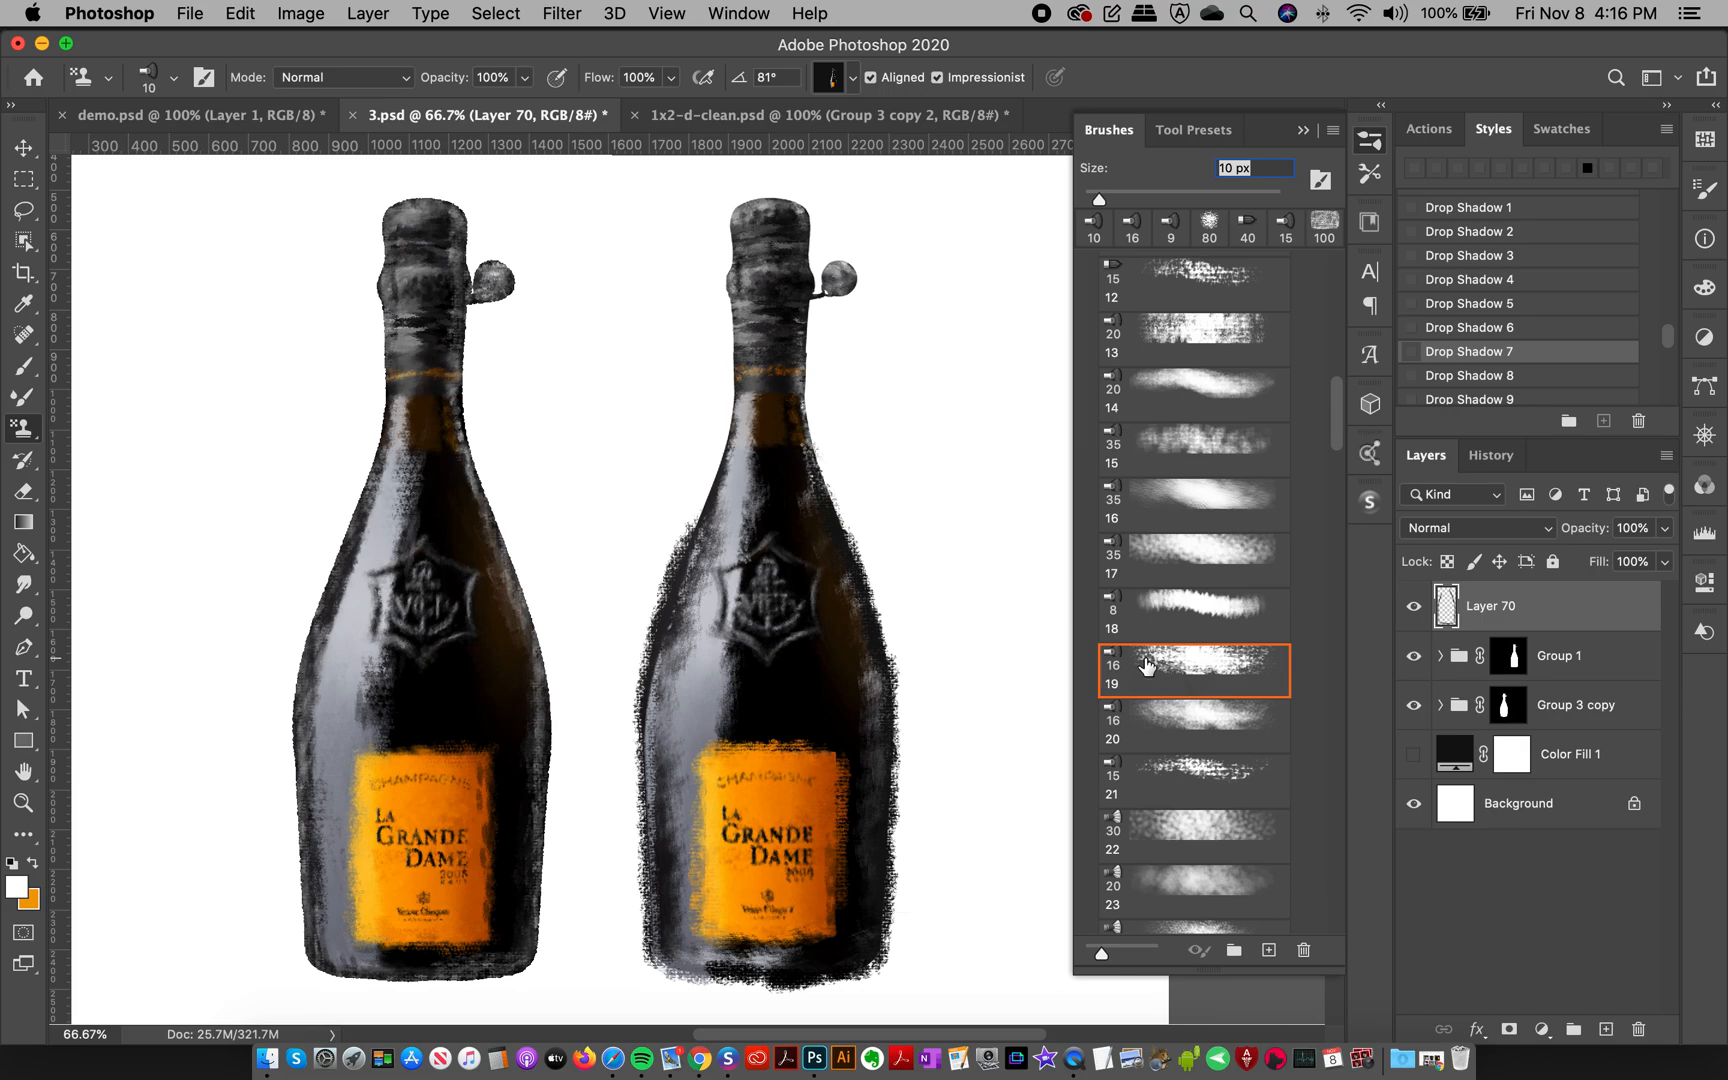